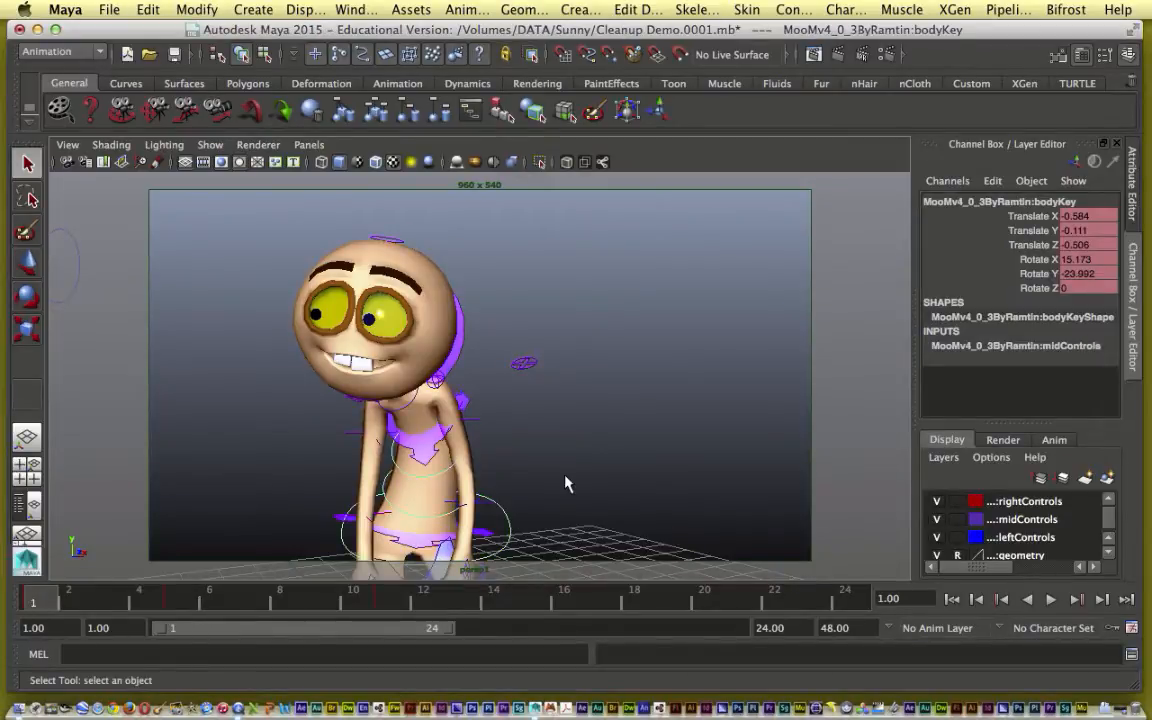
# Step through the character's keyed poses at frames 1, 5 and 11
pyautogui.hotkey('alt', 'v')
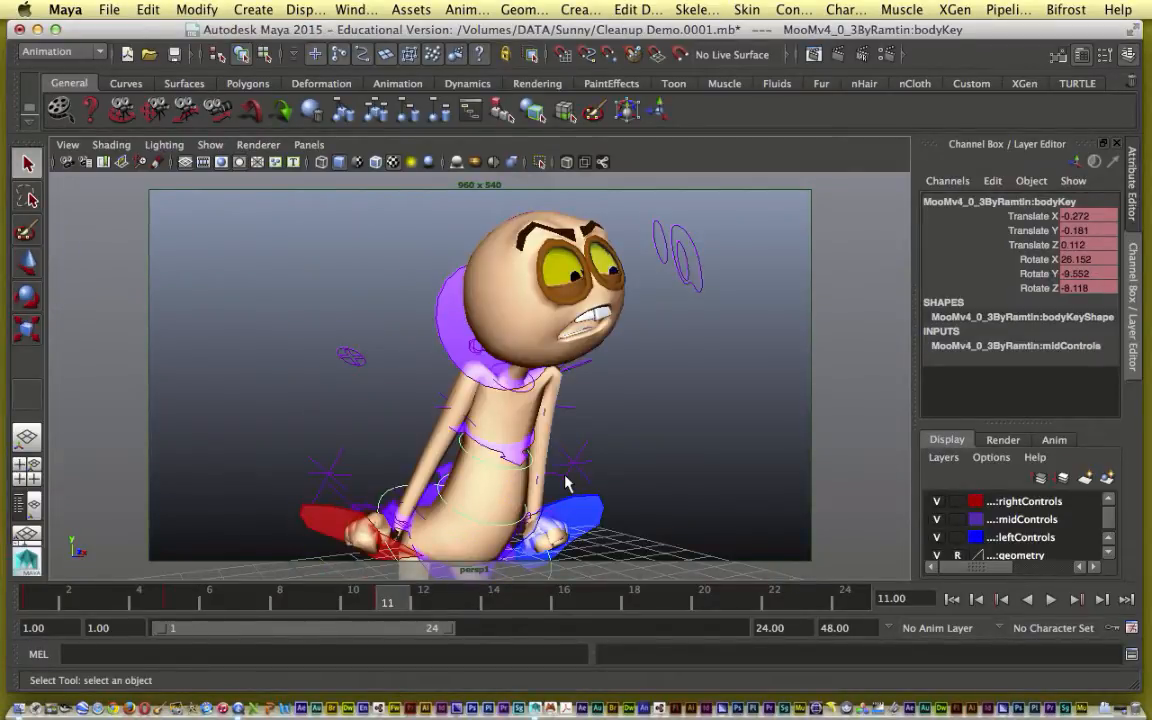
pyautogui.press(',')
pyautogui.press('.')
pyautogui.press('.')
pyautogui.press('.')
pyautogui.press('.')
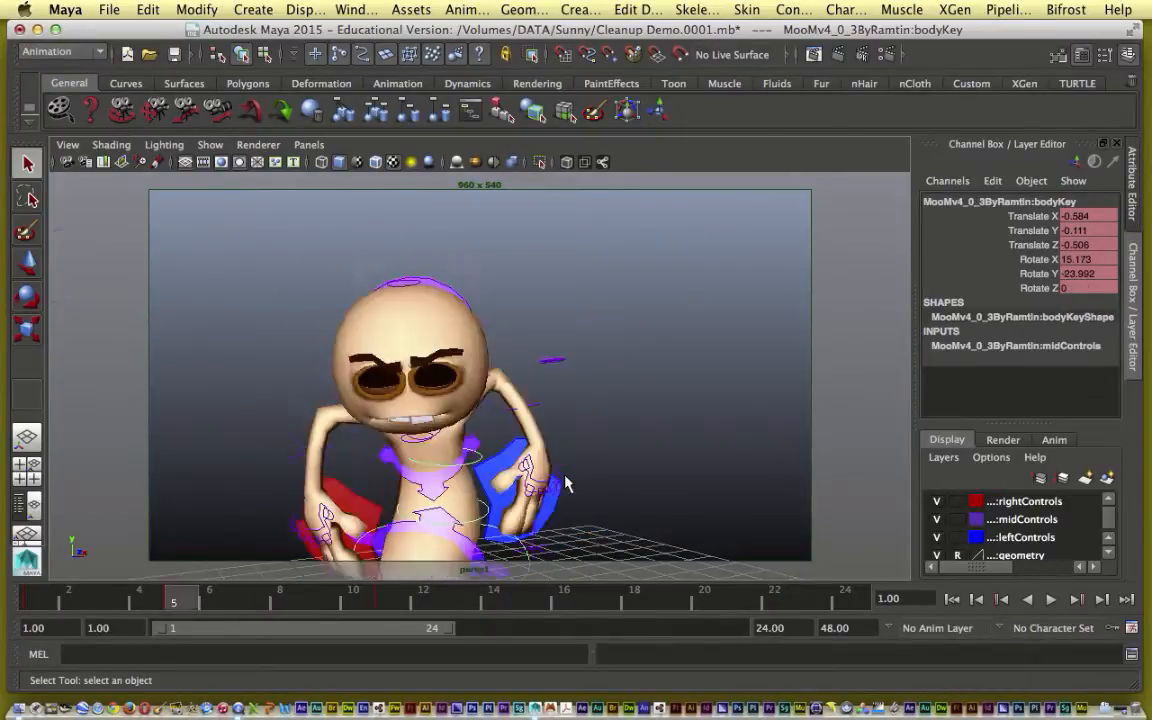
pyautogui.hotkey('shift', 'alt', 'v')
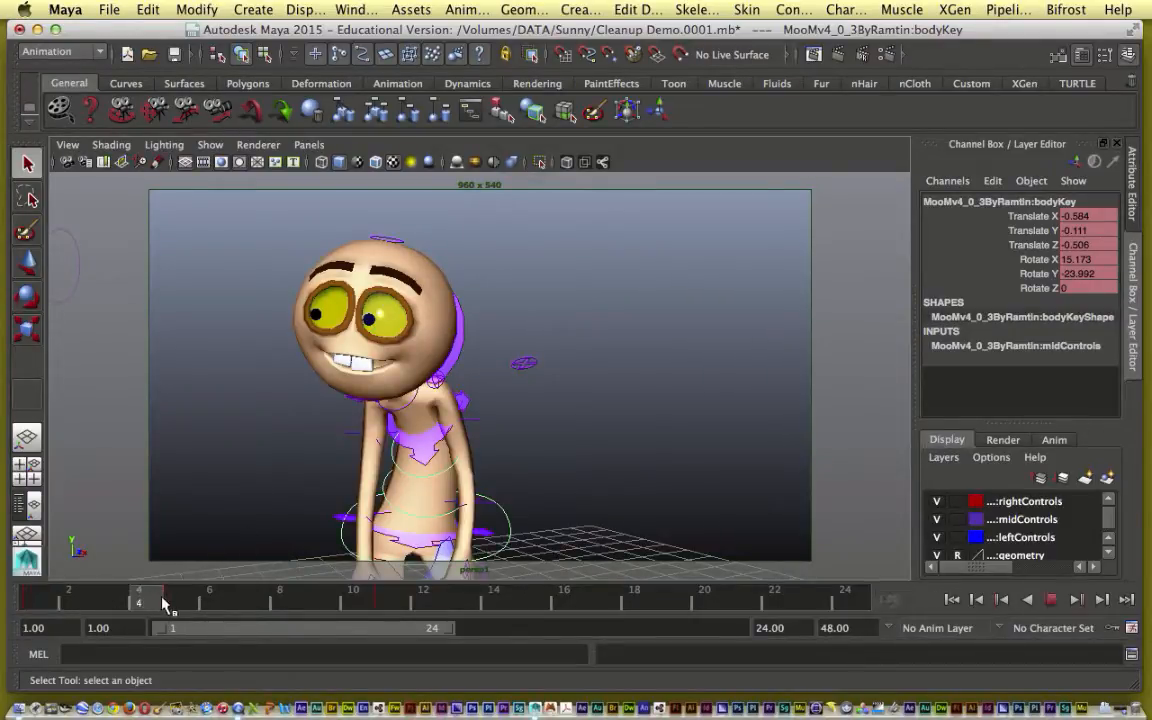
# Scrub back and forth between frames 1, 5 and 11 to examine the stepped pose changes, ending on frame 1
pyautogui.hotkey('alt', 'v')
pyautogui.moveTo(210, 603); pyautogui.dragTo(387, 601)
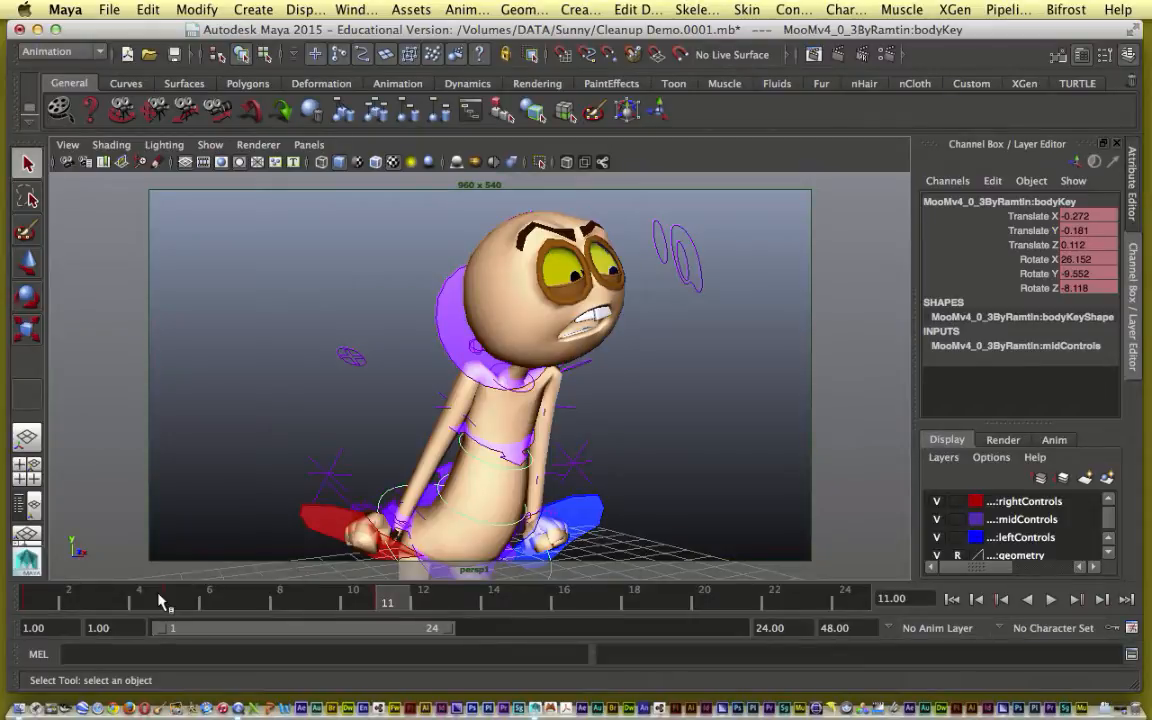
pyautogui.hotkey('alt', 'v')
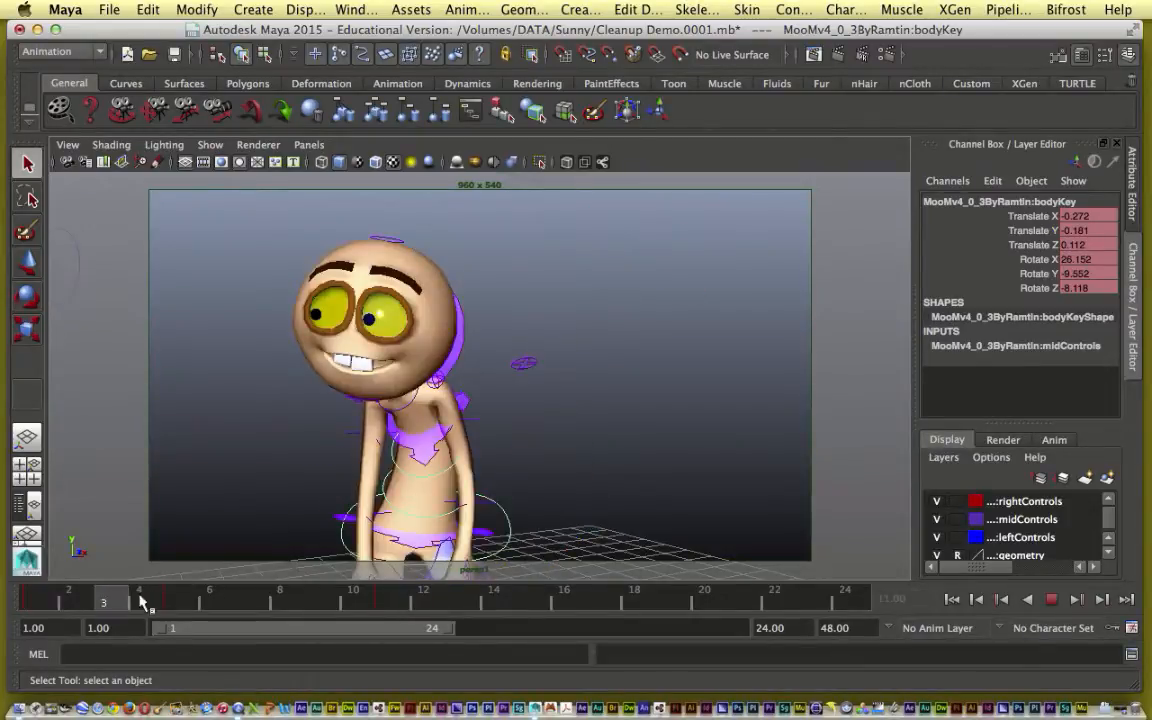
pyautogui.hotkey('alt', 'v')
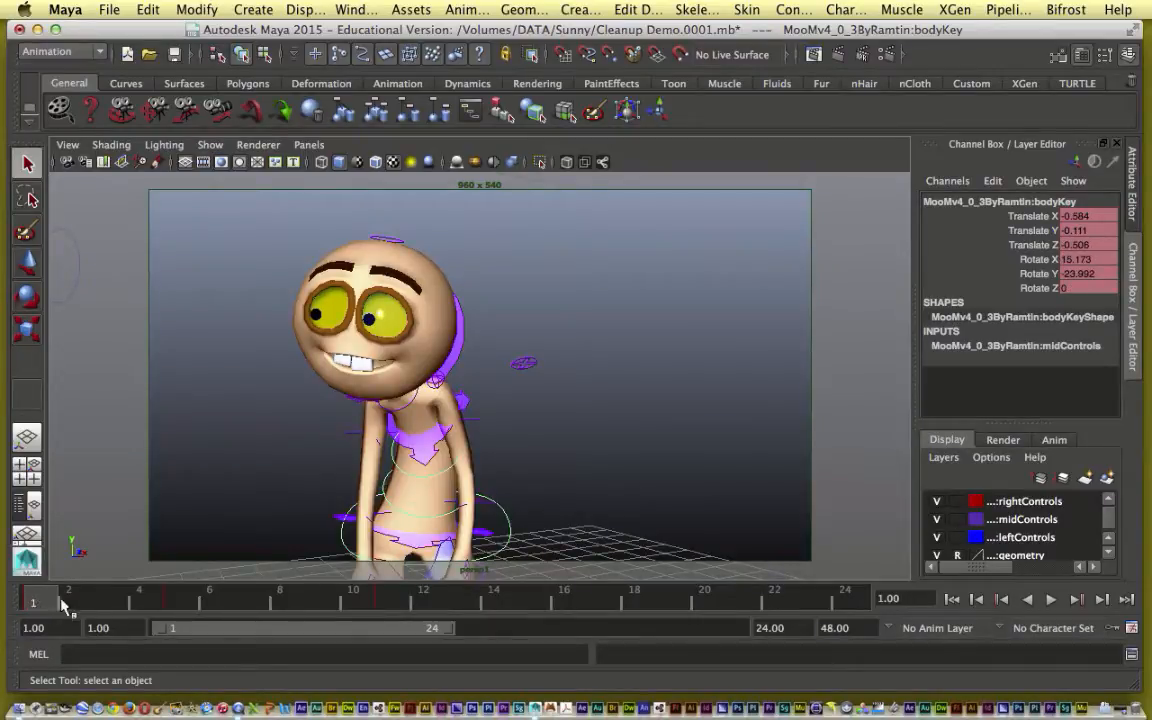
pyautogui.hotkey('alt', 'v')
pyautogui.hotkey('alt', 'v')
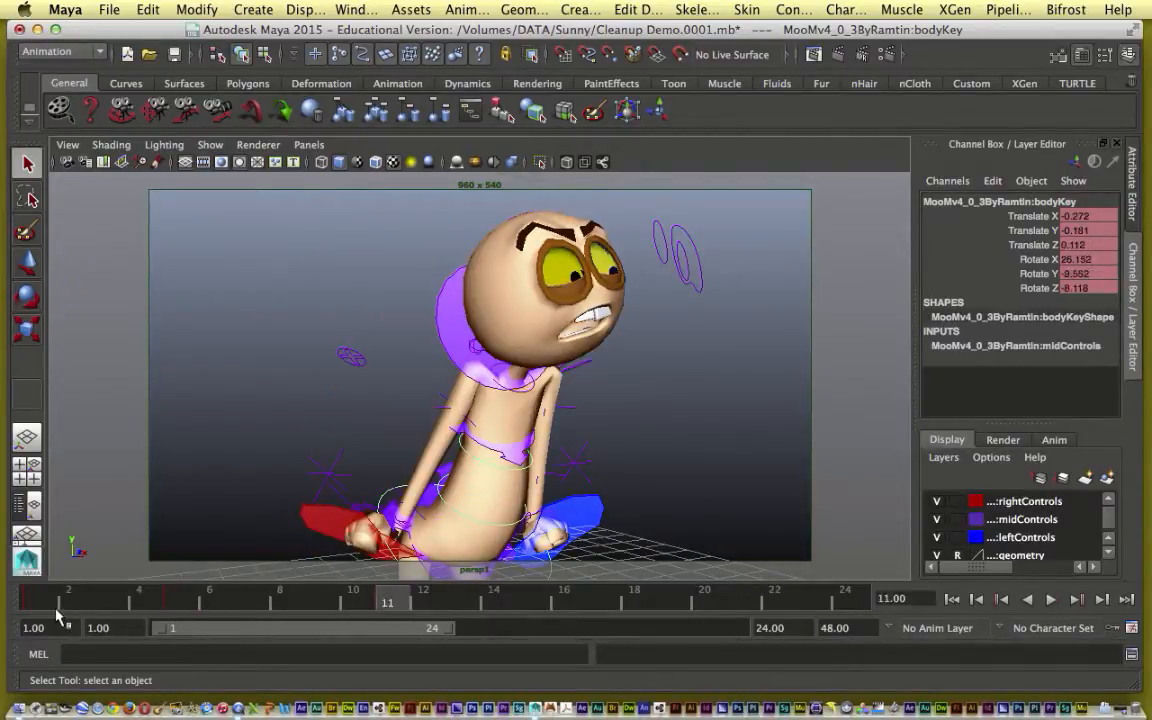
pyautogui.hotkey('alt', 'v')
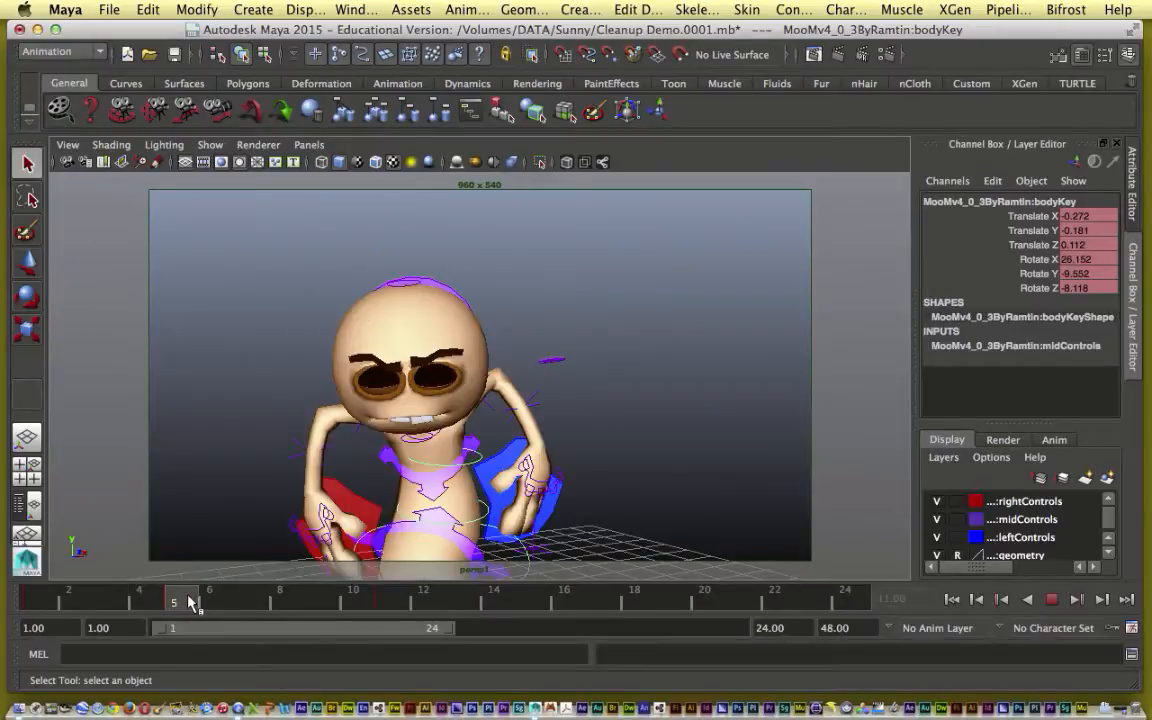
pyautogui.hotkey('alt', 'v')
pyautogui.click(38, 600)
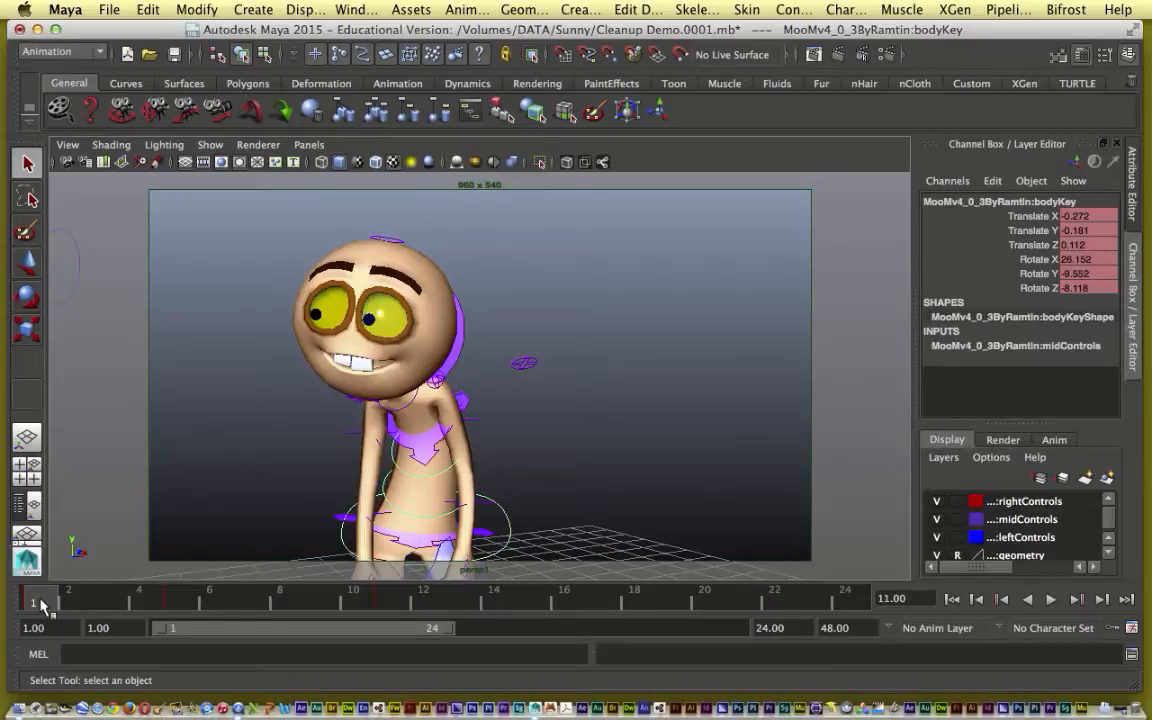
pyautogui.moveTo(40, 603); pyautogui.dragTo(177, 605)
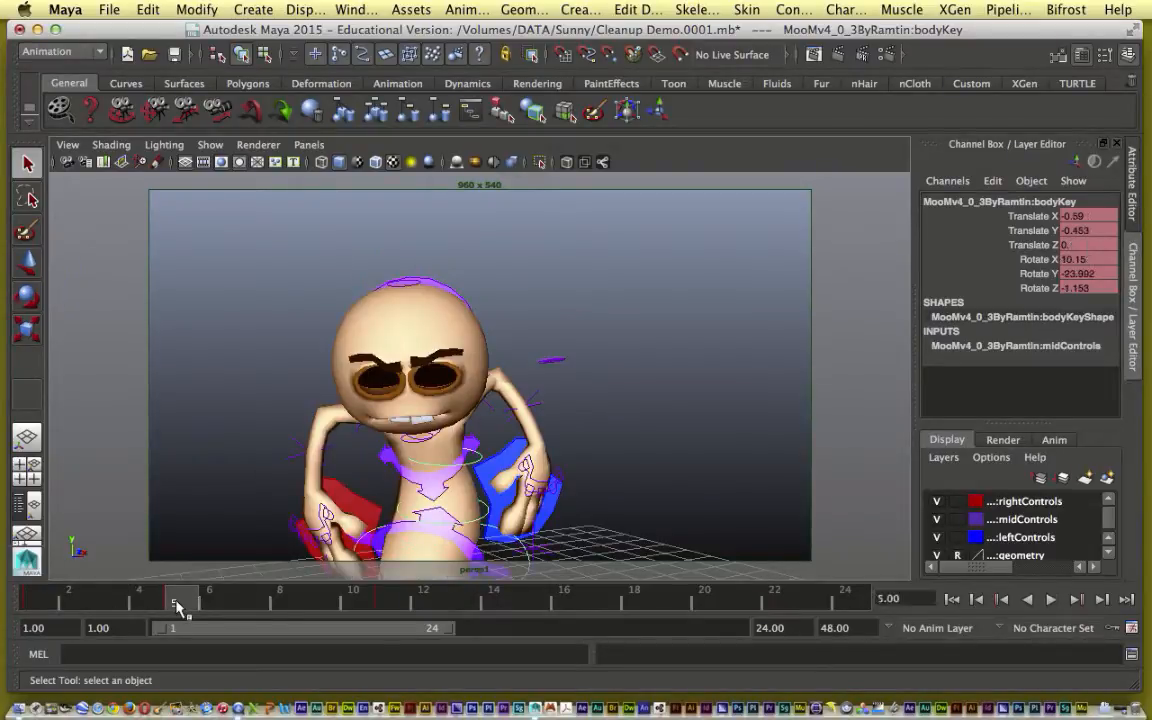
pyautogui.click(388, 600)
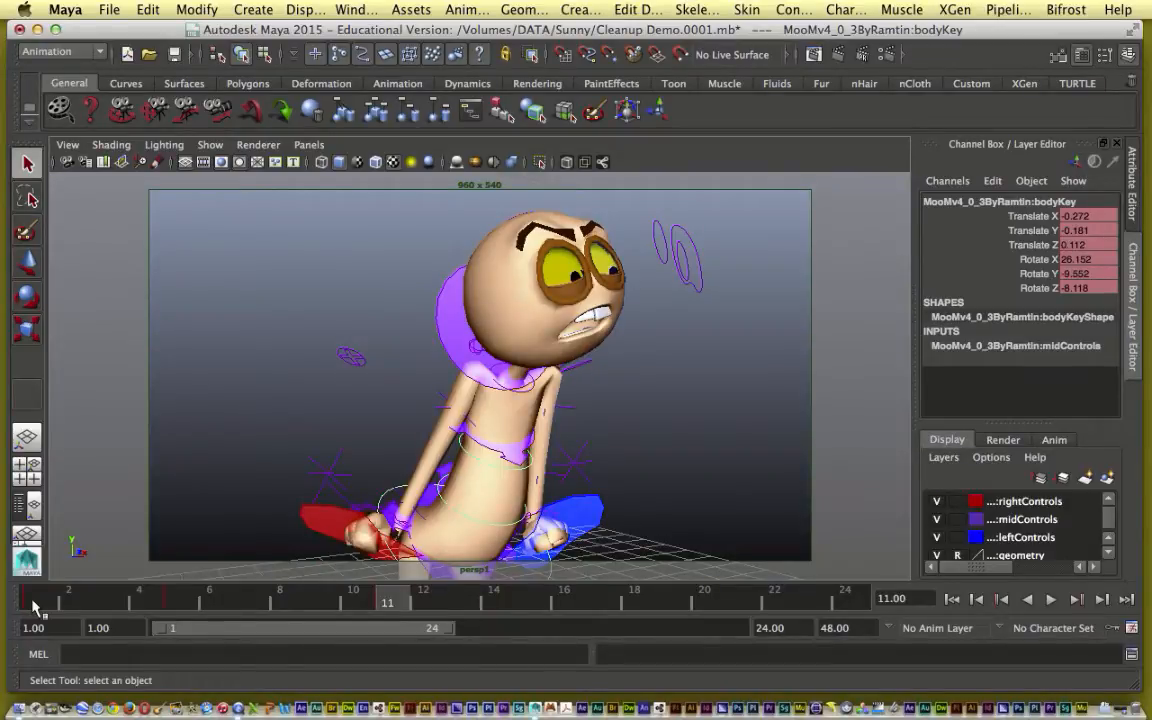
pyautogui.click(32, 604)
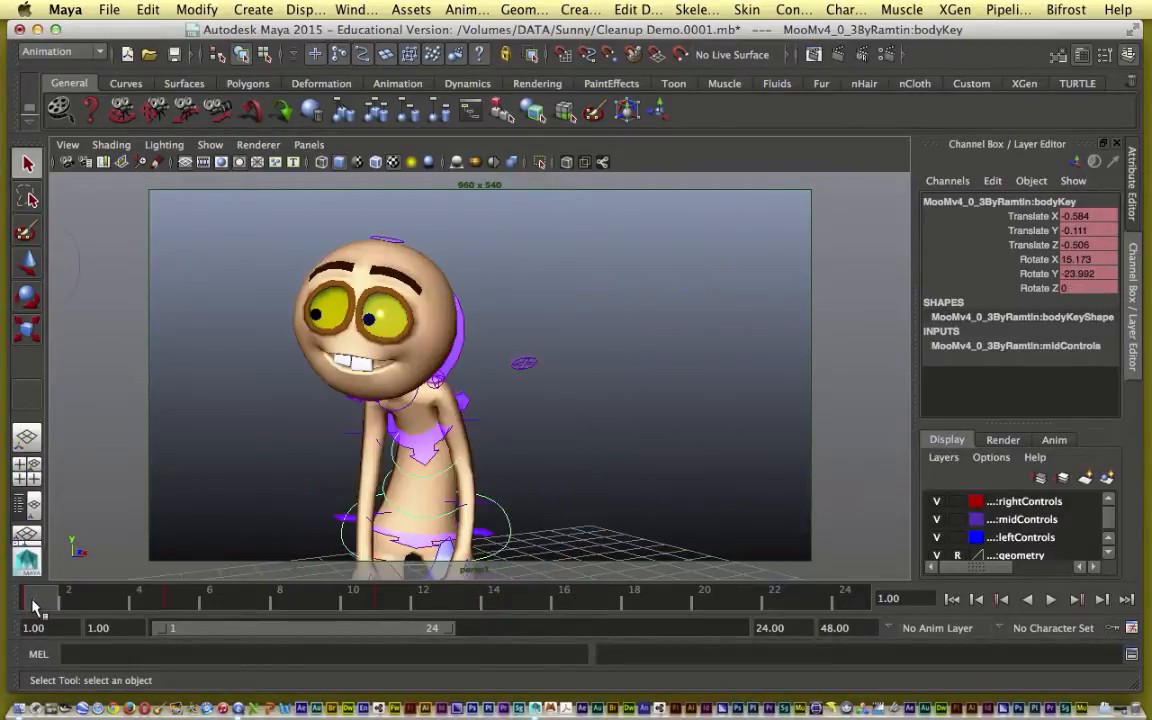
# Show the four-view layout, switch the top view to the front orthographic camera, and select the whole character with all its controls
pyautogui.click(229, 468)
pyautogui.press('space')
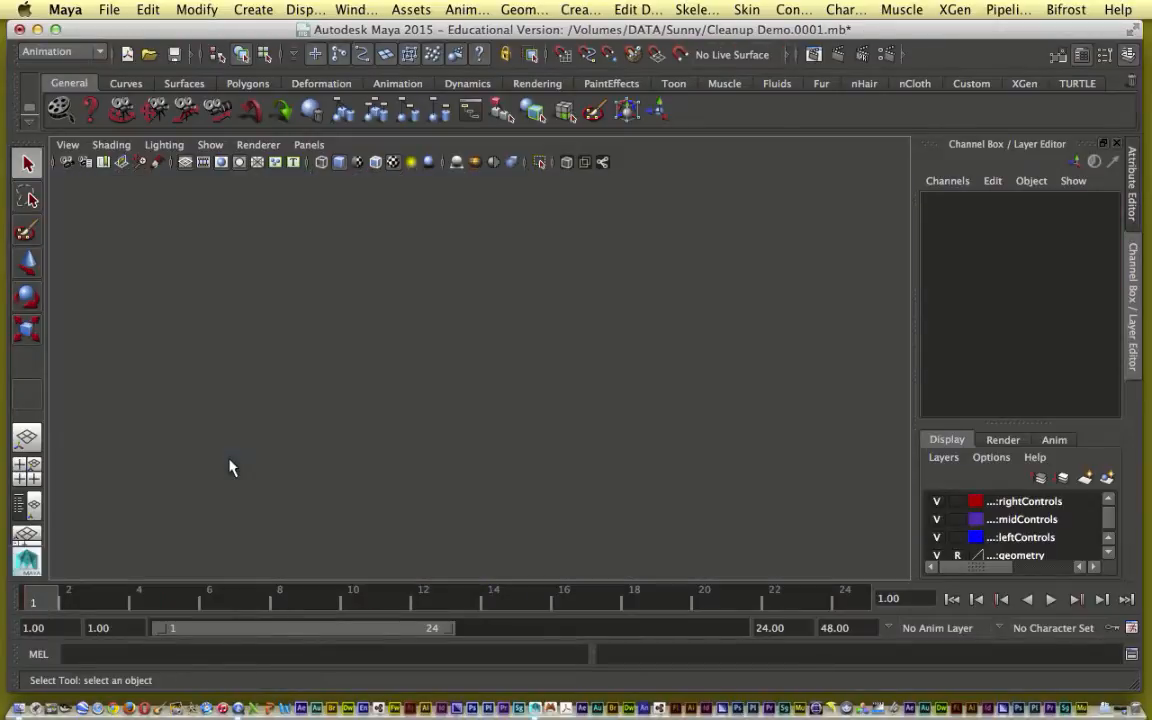
pyautogui.click(309, 145)
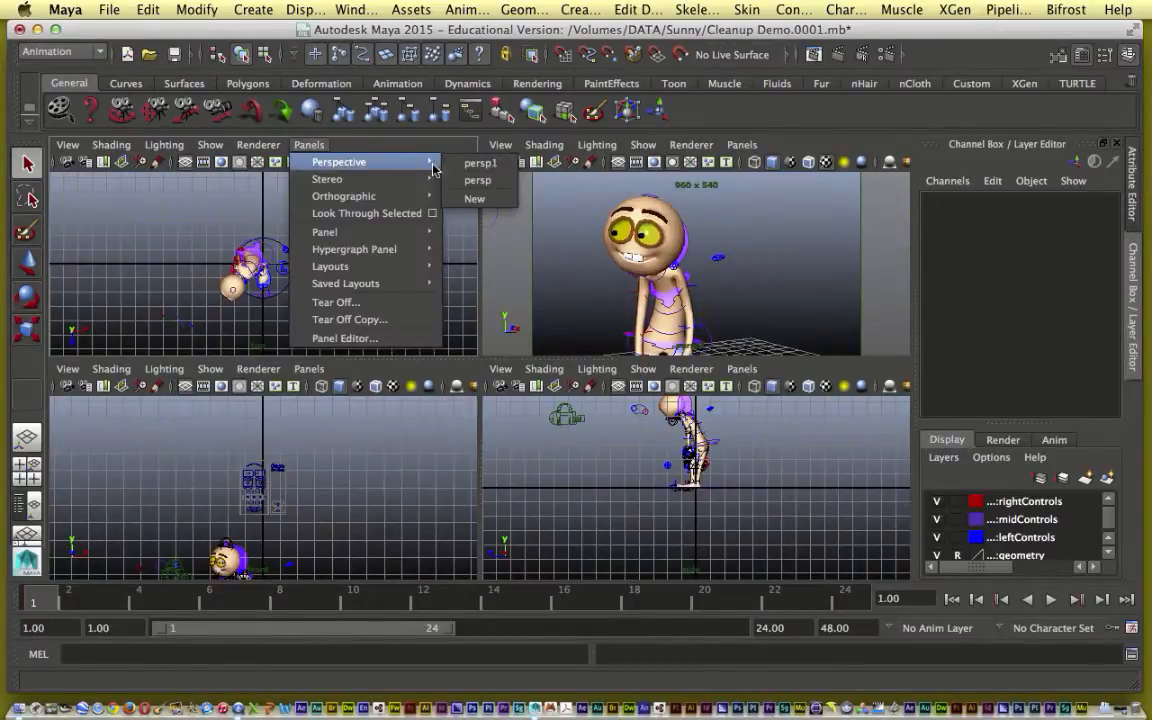
pyautogui.moveTo(342, 190)
pyautogui.click(472, 208)
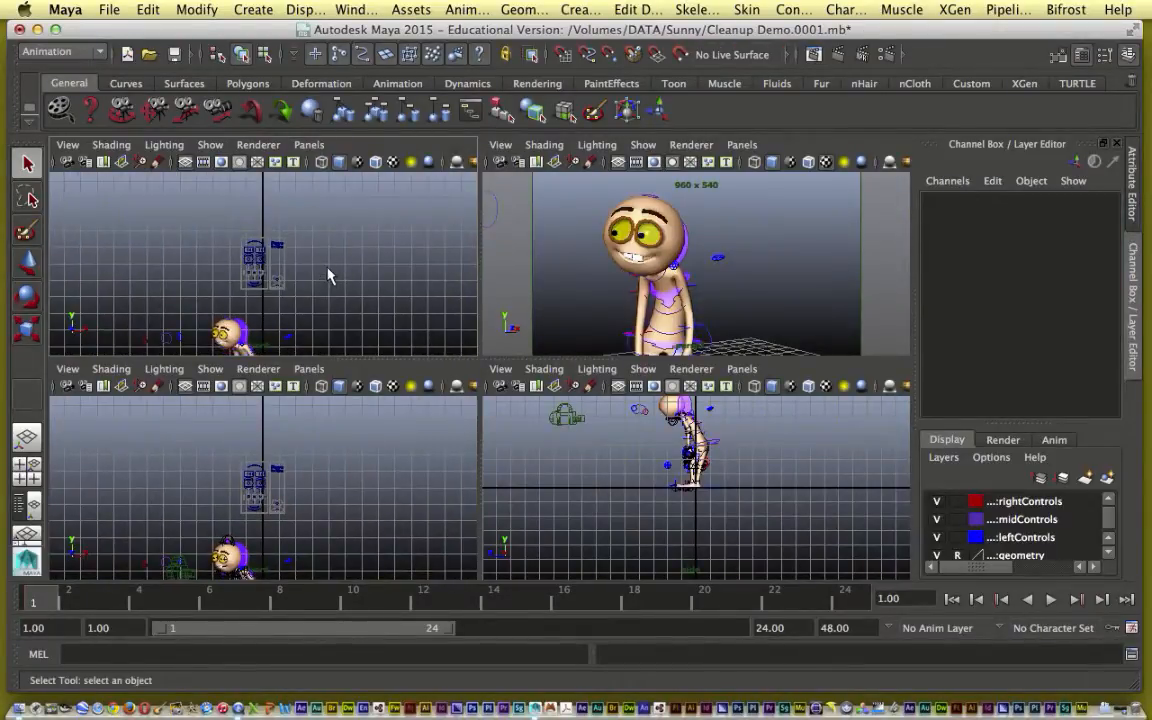
pyautogui.scroll(-5, 330, 277)
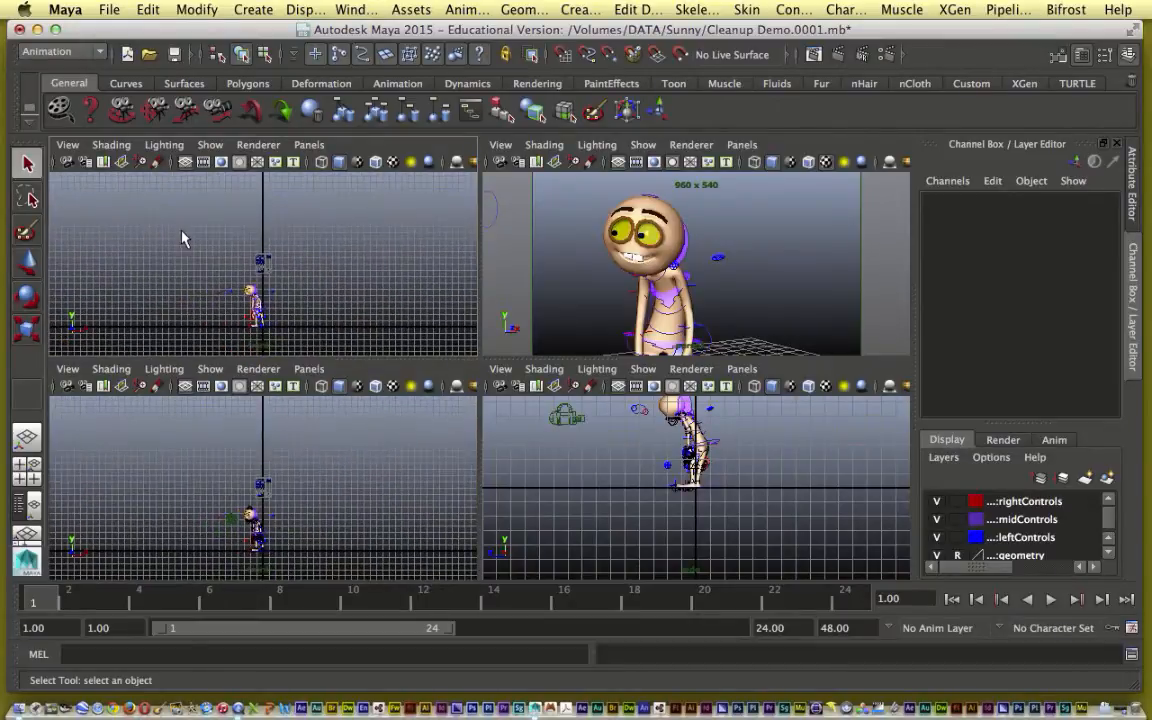
pyautogui.moveTo(171, 231); pyautogui.dragTo(340, 343)
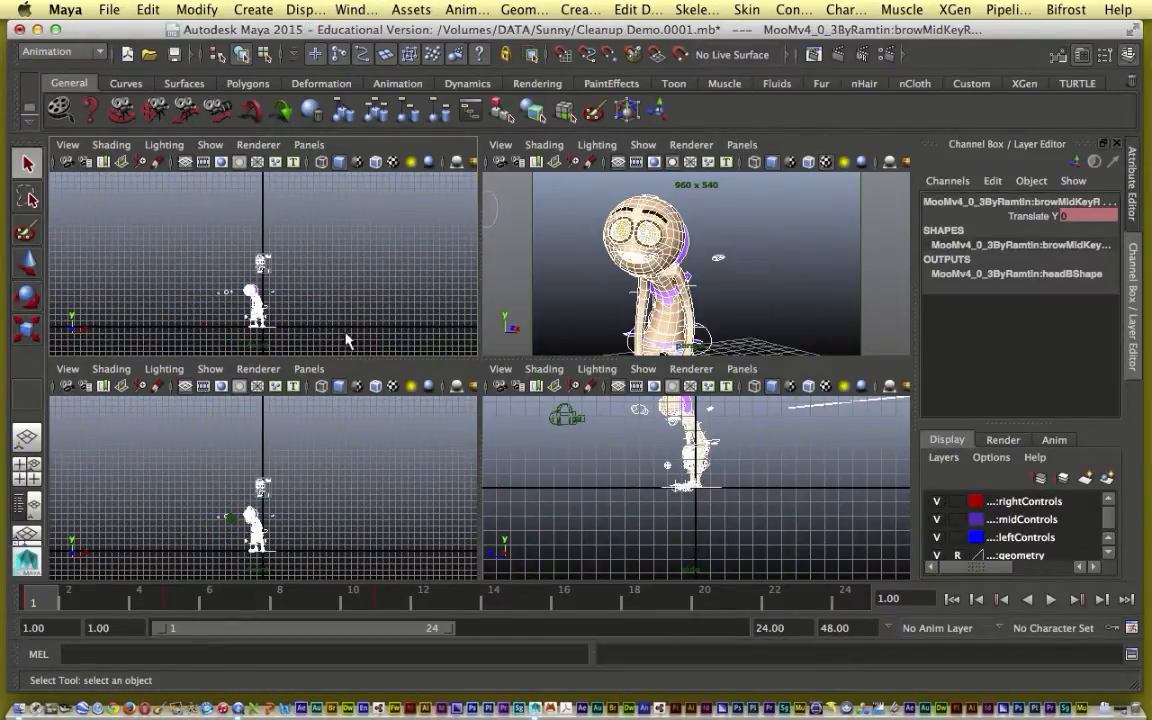
# Open the Graph Editor for the selected controls and frame their animation curves
pyautogui.click(357, 10)
pyautogui.moveTo(500, 74)
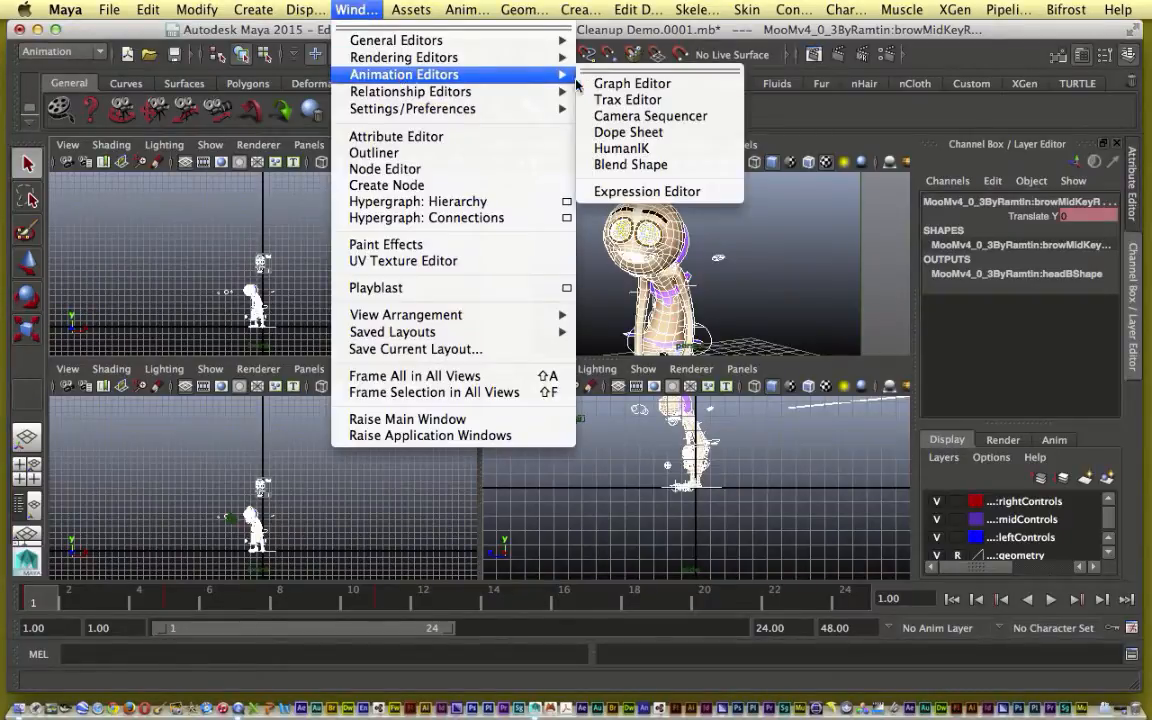
pyautogui.click(628, 85)
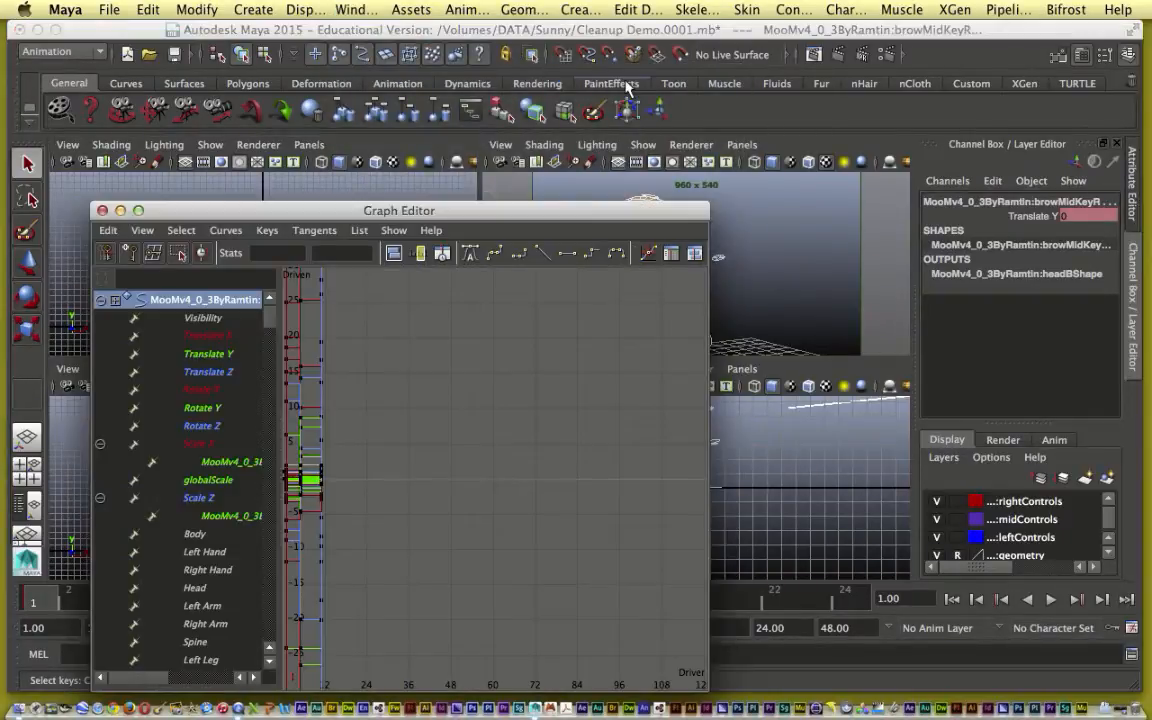
pyautogui.press('f')
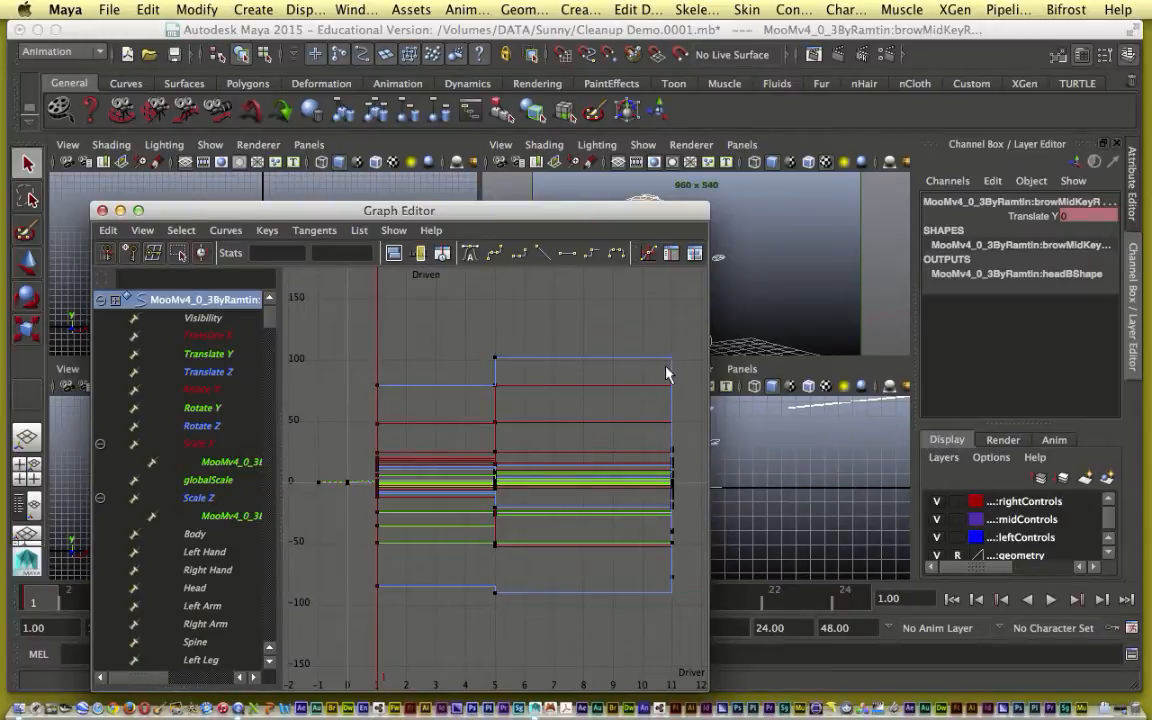
# Select all keys from frame 1 to 11, convert them to linear tangents, and close the Graph Editor
pyautogui.moveTo(430, 210); pyautogui.dragTo(346, 227)
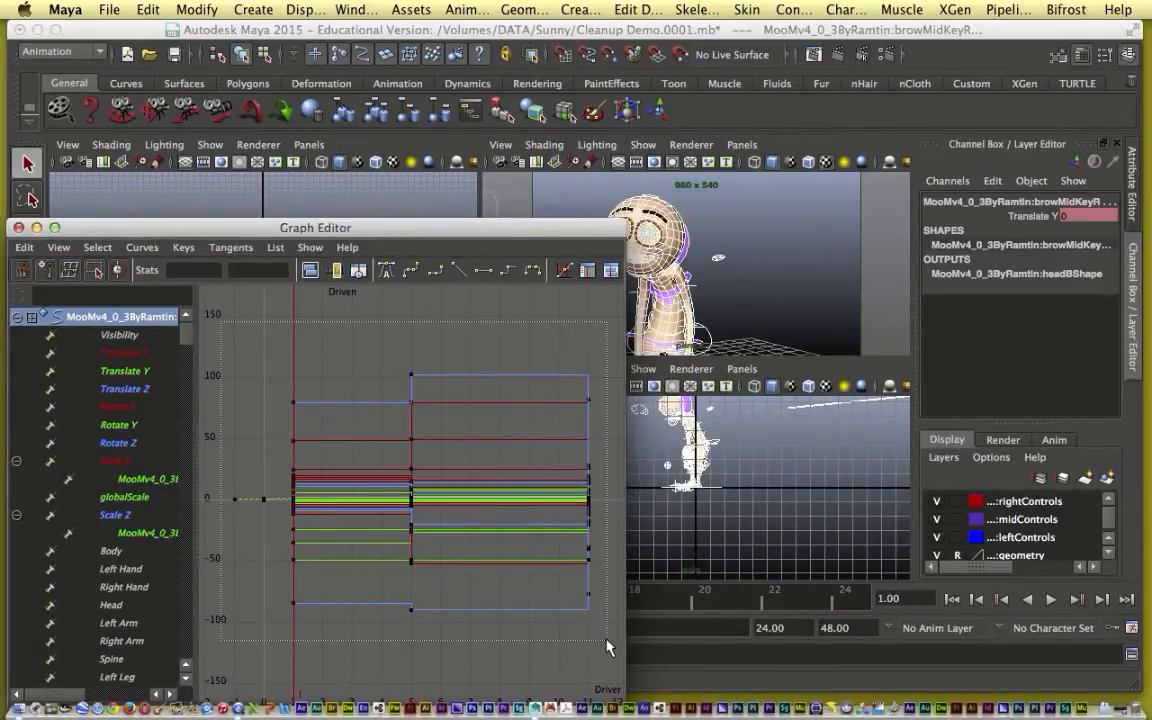
pyautogui.moveTo(608, 648); pyautogui.dragTo(608, 648)
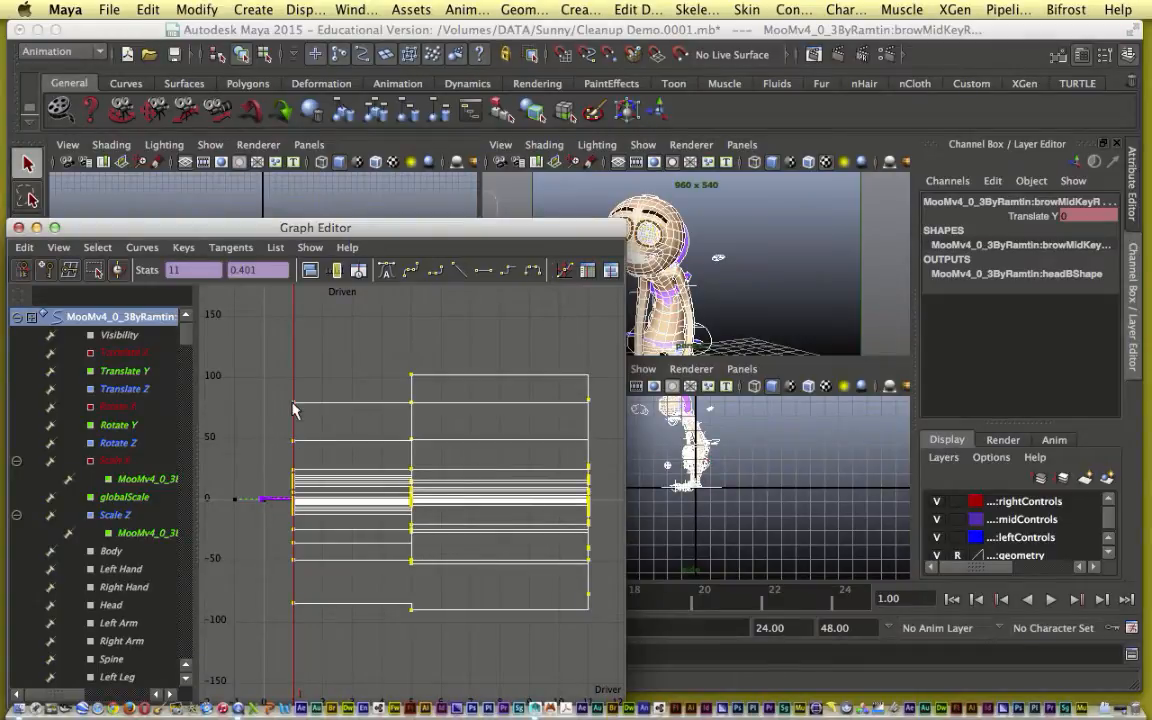
pyautogui.click(458, 272)
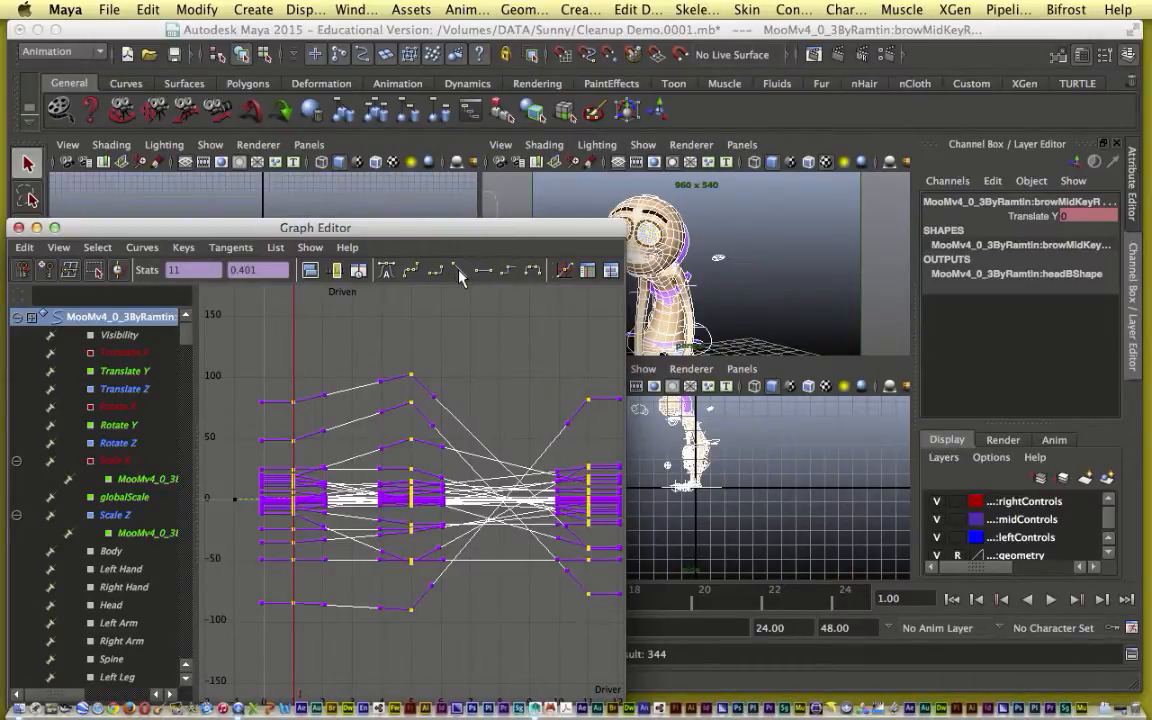
pyautogui.click(357, 380)
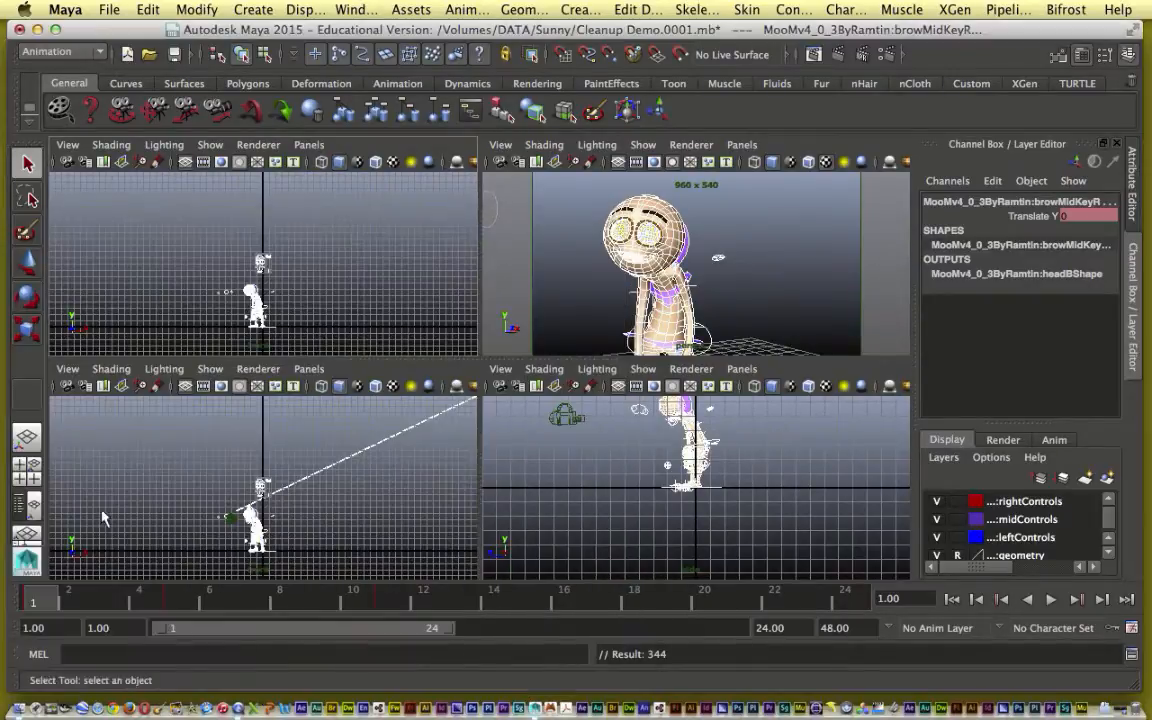
pyautogui.click(18, 227)
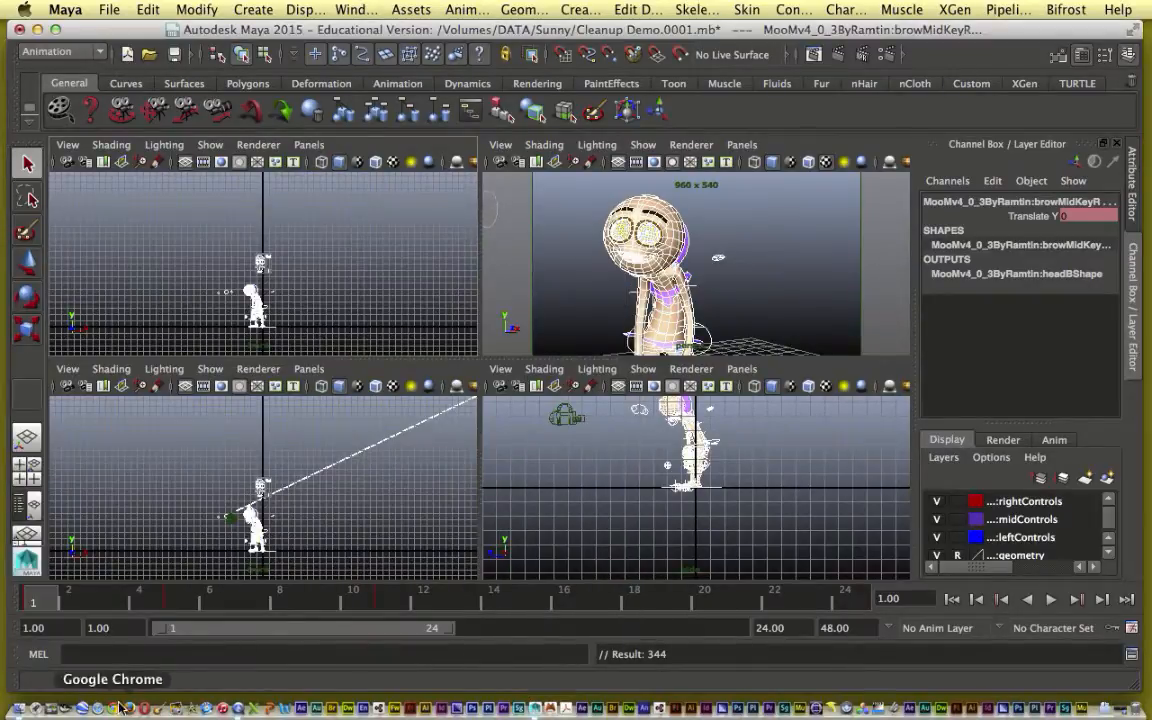
# Deselect the character, maximize the persp1 camera view, and play the animation briefly before stopping it
pyautogui.click(566, 329)
pyautogui.press('space')
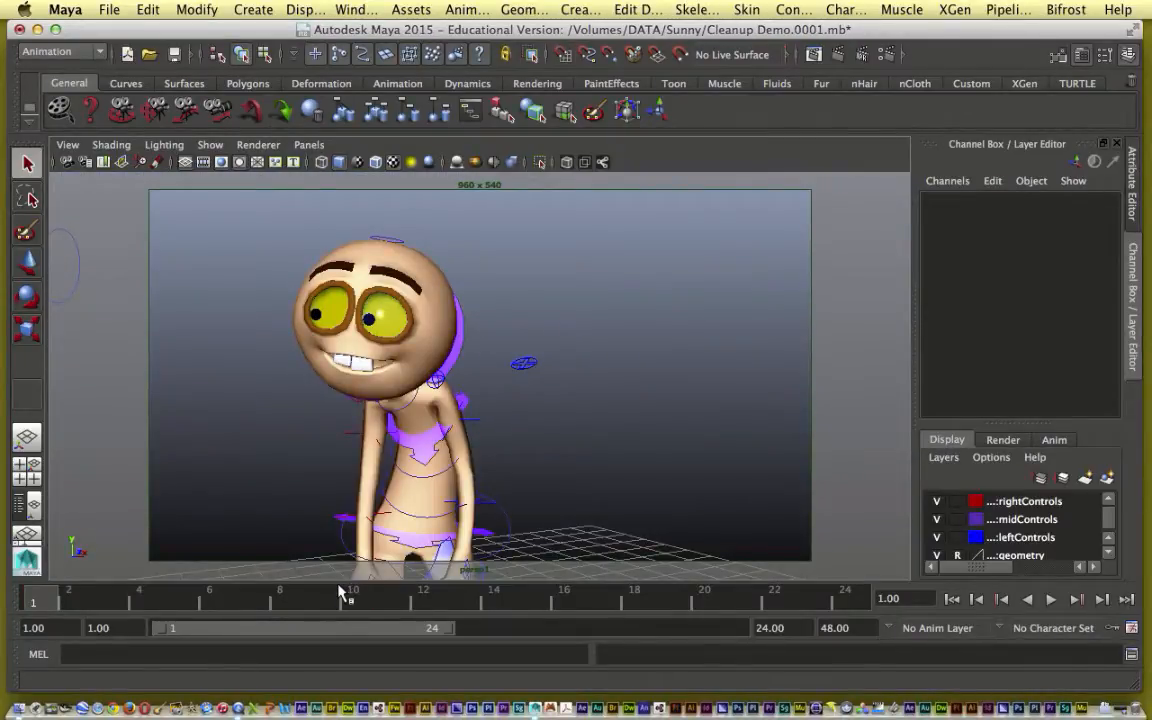
pyautogui.click(1050, 599)
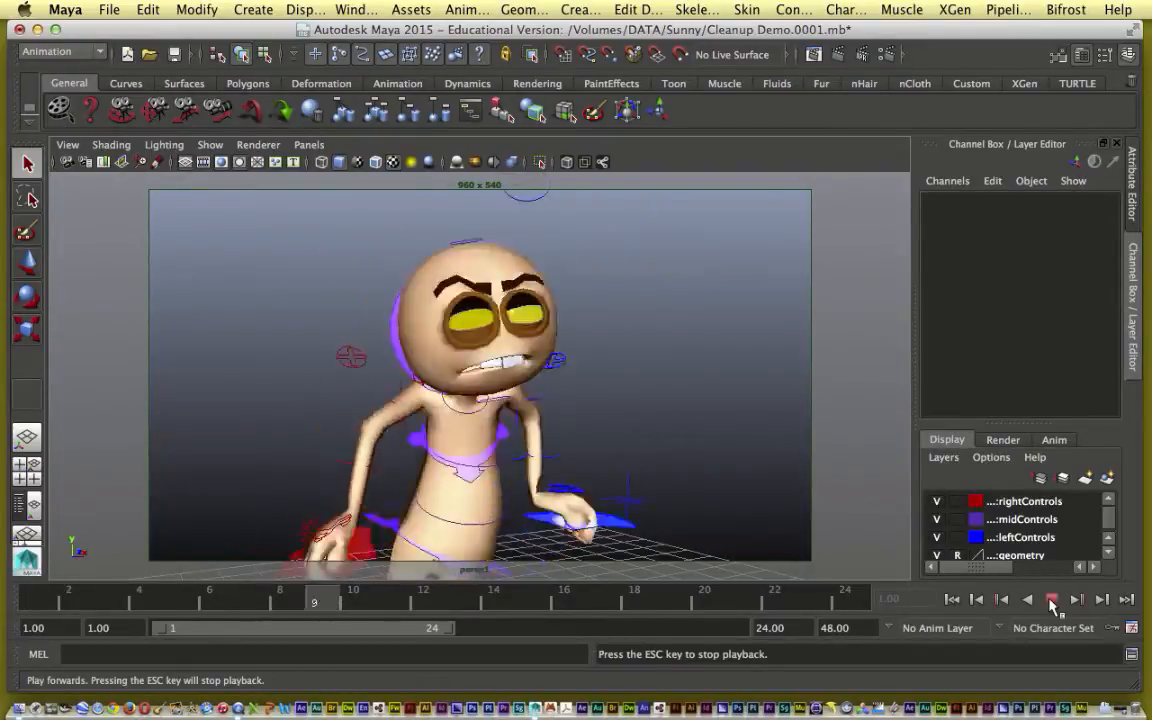
pyautogui.click(1050, 599)
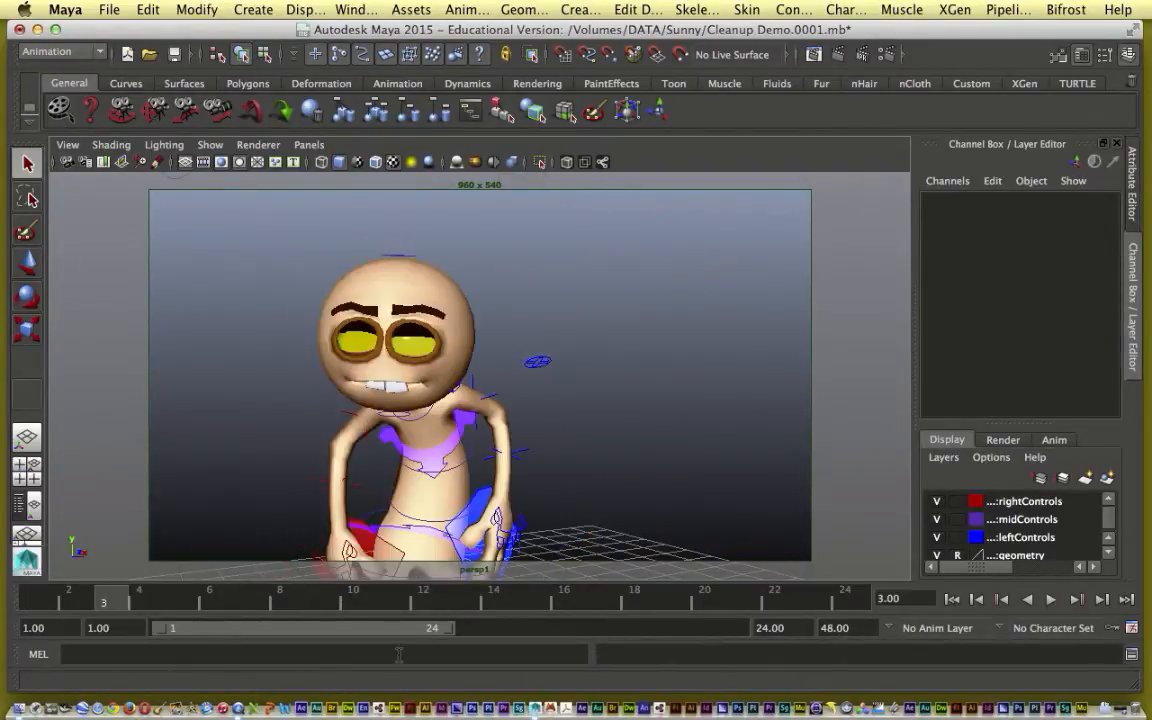
# Scrub between frame 1 and the last pose to examine the linear in-betweens, and play the animation from frame 1
pyautogui.moveTo(45, 588)
pyautogui.mouseDown()
pyautogui.moveTo(178, 601)
pyautogui.moveTo(110, 605)
pyautogui.moveTo(392, 599)
pyautogui.moveTo(35, 598)
pyautogui.moveTo(442, 598)
pyautogui.moveTo(45, 598)
pyautogui.moveTo(430, 597)
pyautogui.mouseUp()
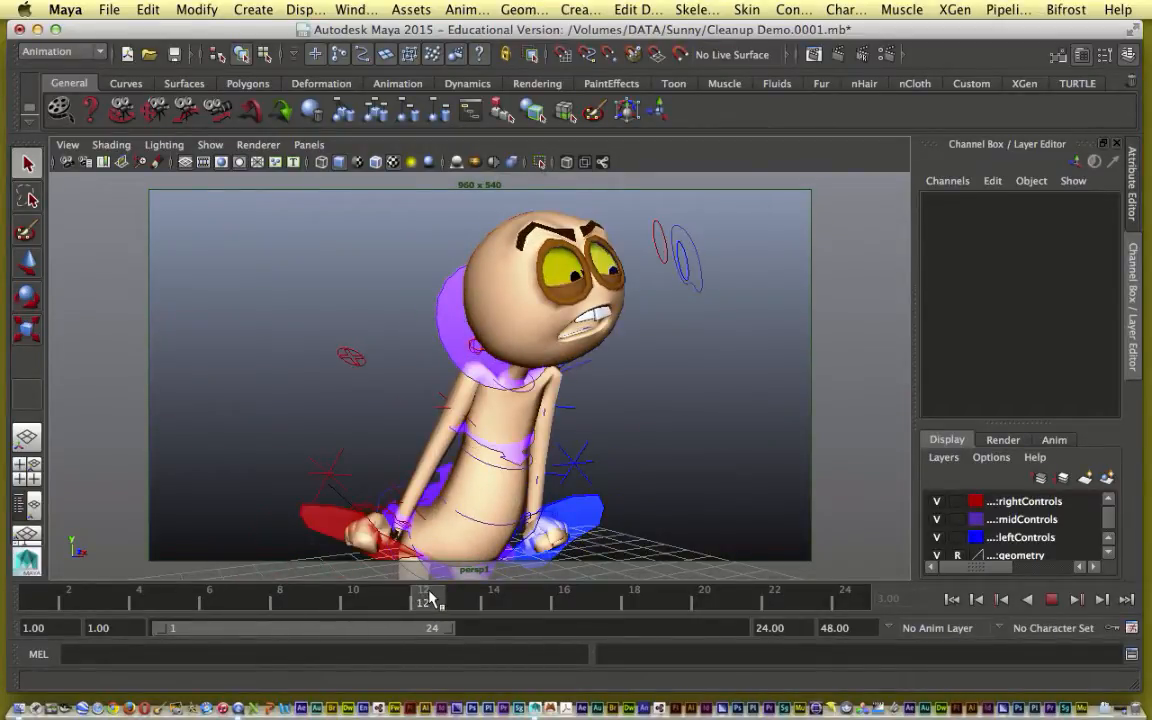
pyautogui.moveTo(430, 598); pyautogui.dragTo(35, 604)
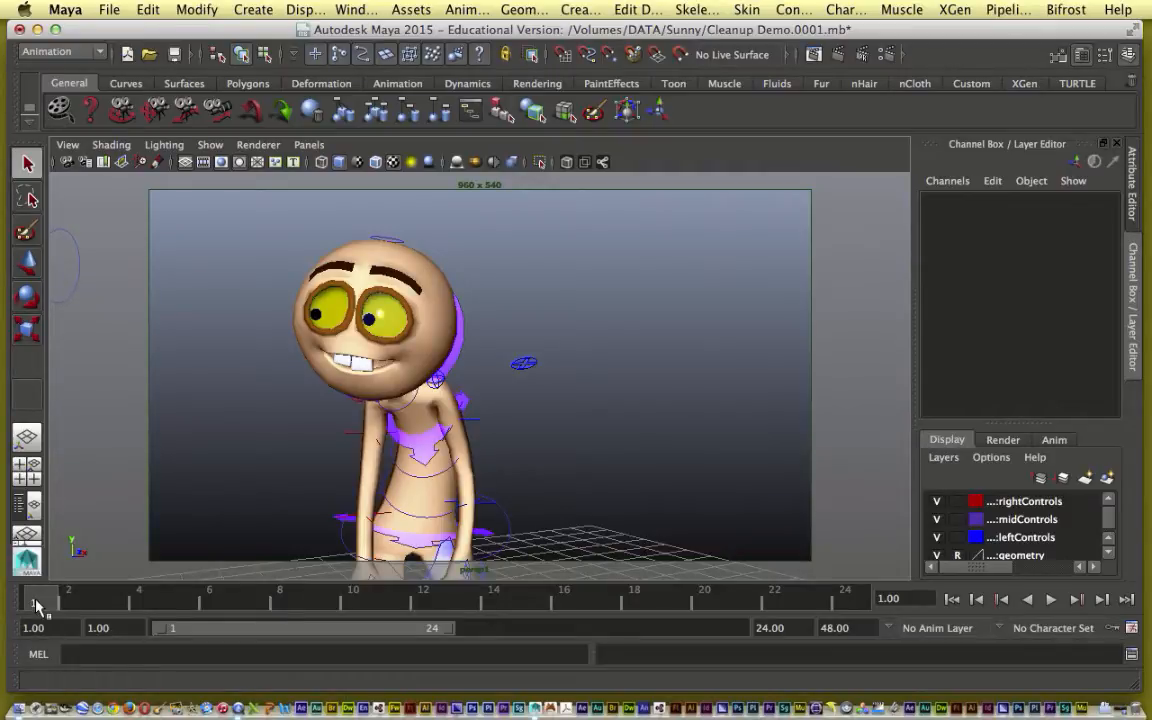
pyautogui.hotkey('alt', 'v')
pyautogui.hotkey('alt', 'v')
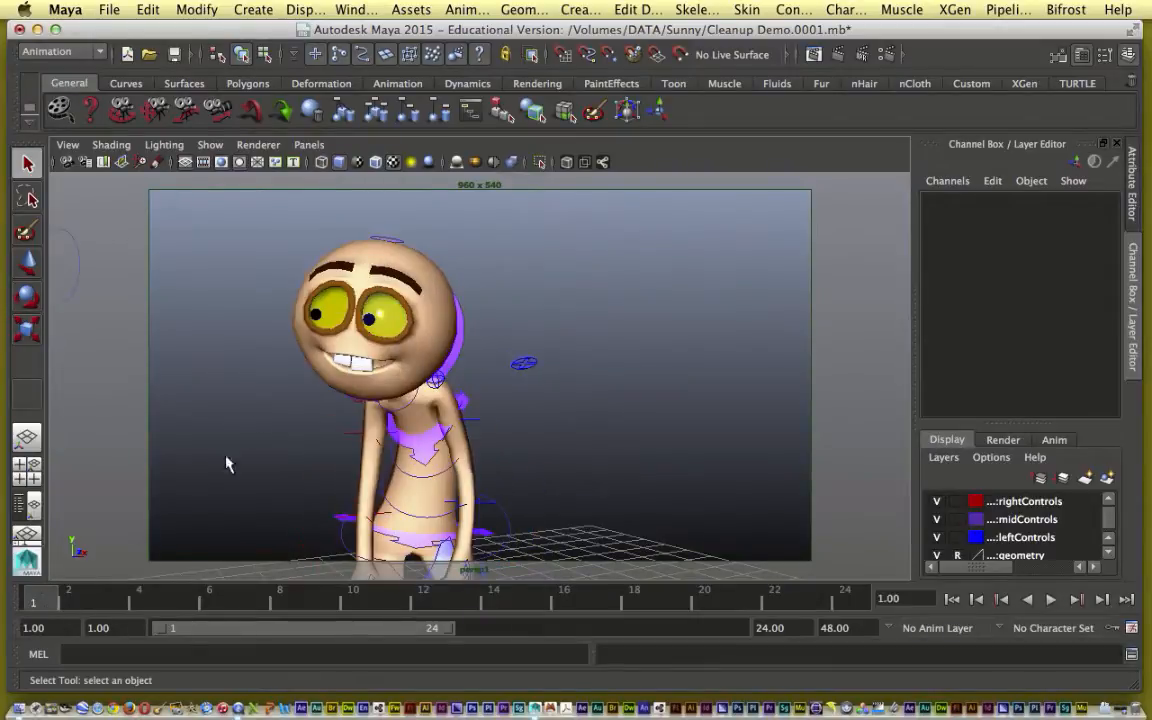
pyautogui.moveTo(80, 597)
pyautogui.mouseDown()
pyautogui.moveTo(303, 596)
pyautogui.moveTo(421, 577)
pyautogui.moveTo(205, 596)
pyautogui.moveTo(397, 577)
pyautogui.mouseUp()
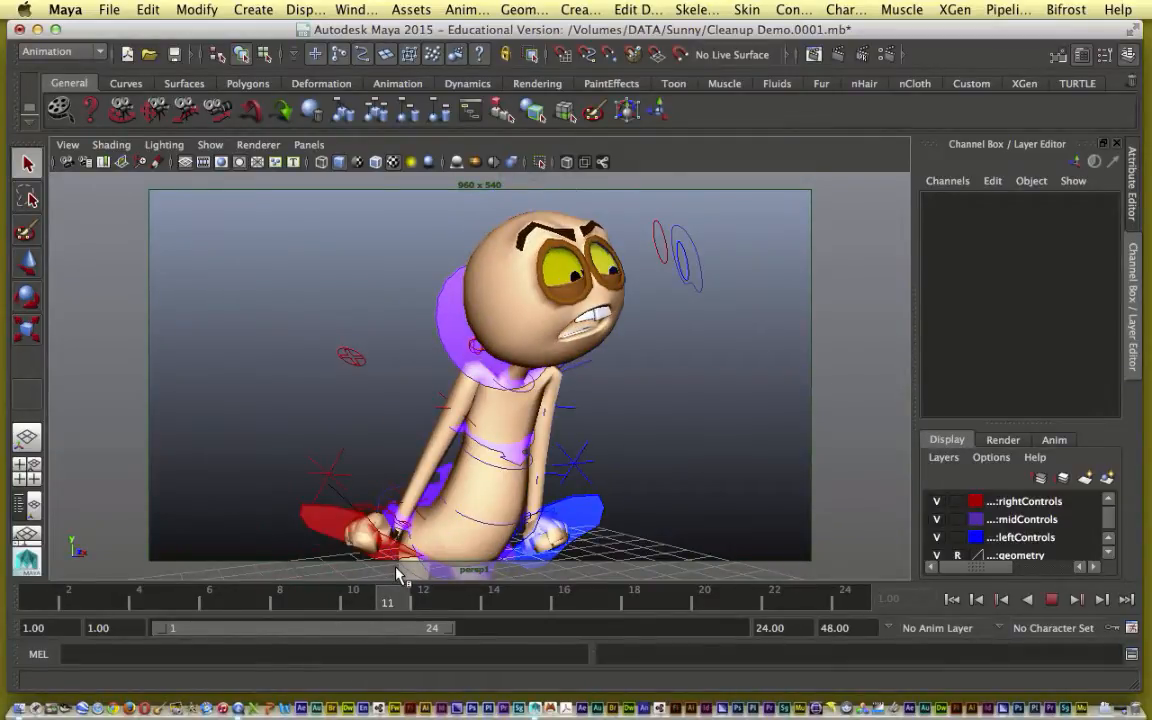
pyautogui.click(35, 597)
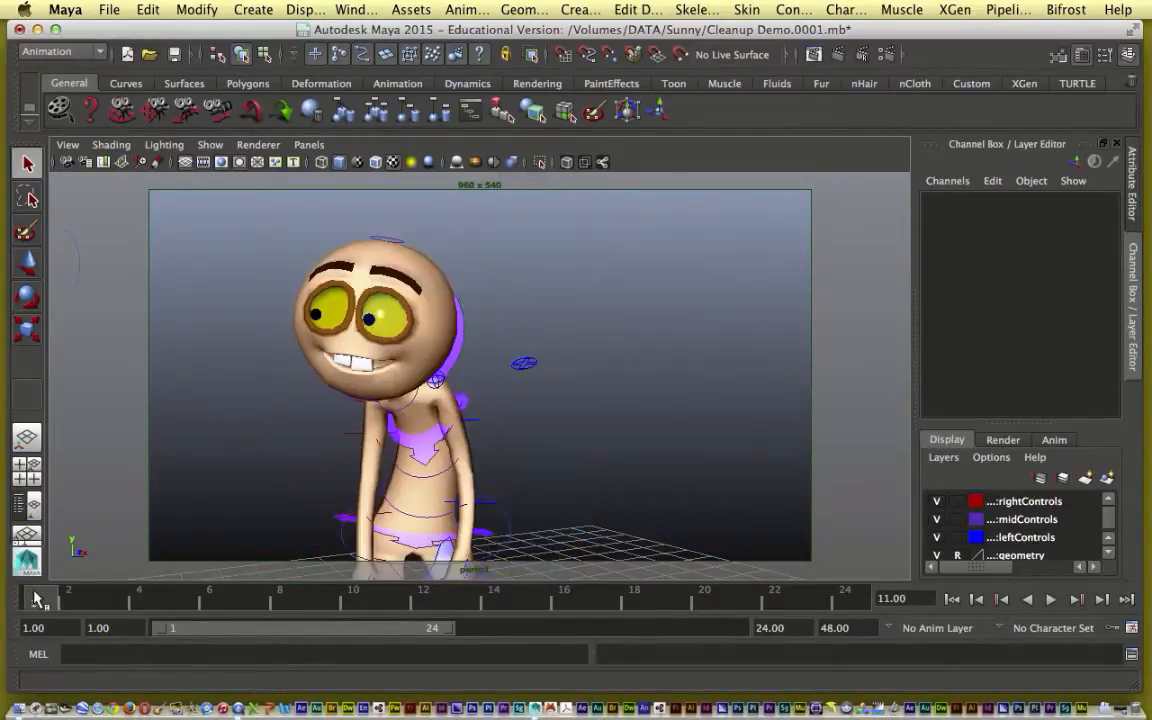
pyautogui.moveTo(38, 598)
pyautogui.mouseDown()
pyautogui.moveTo(437, 591)
pyautogui.moveTo(90, 597)
pyautogui.moveTo(32, 616)
pyautogui.mouseUp()
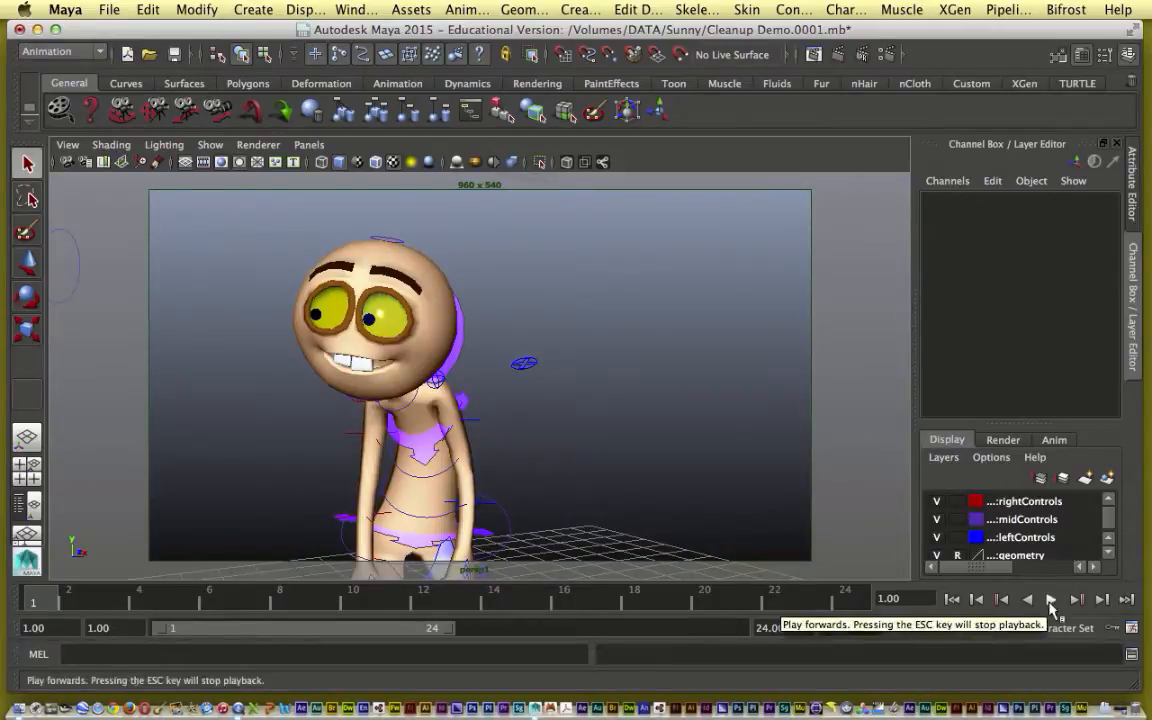
pyautogui.click(1051, 600)
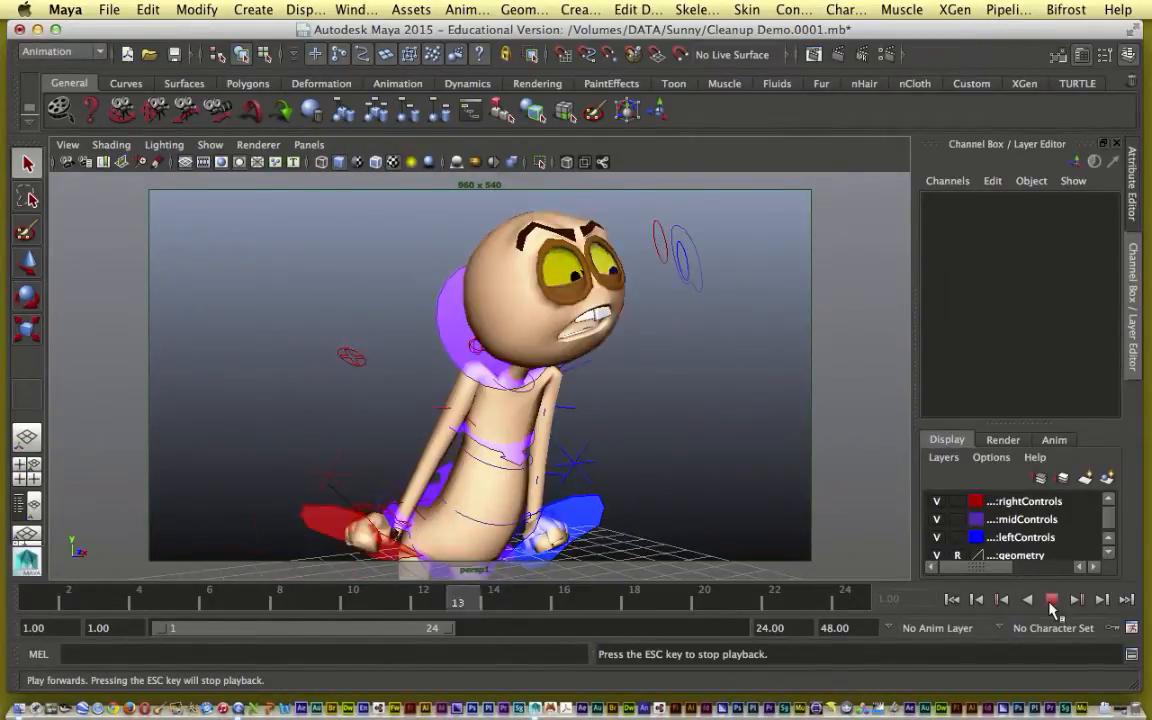
# Stop the playback, select the character's body control at frame 1, and play the motion before stopping at frame 5
pyautogui.click(1052, 600)
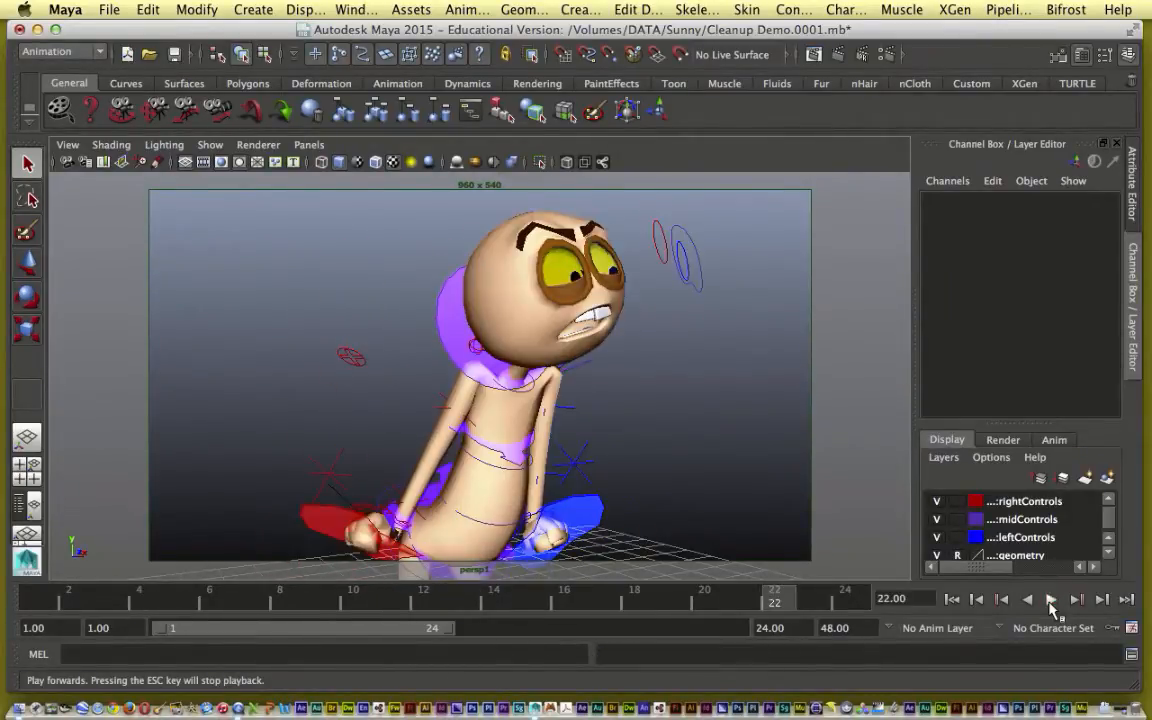
pyautogui.click(36, 600)
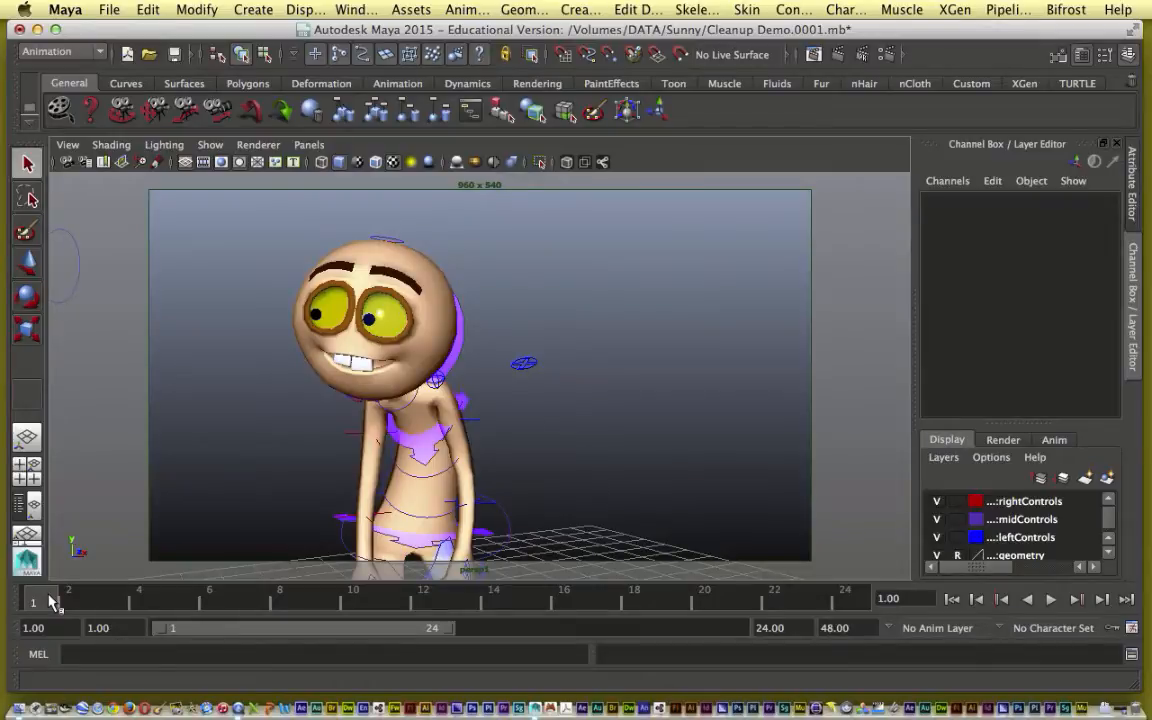
pyautogui.click(344, 553)
pyautogui.hotkey('alt', 'v')
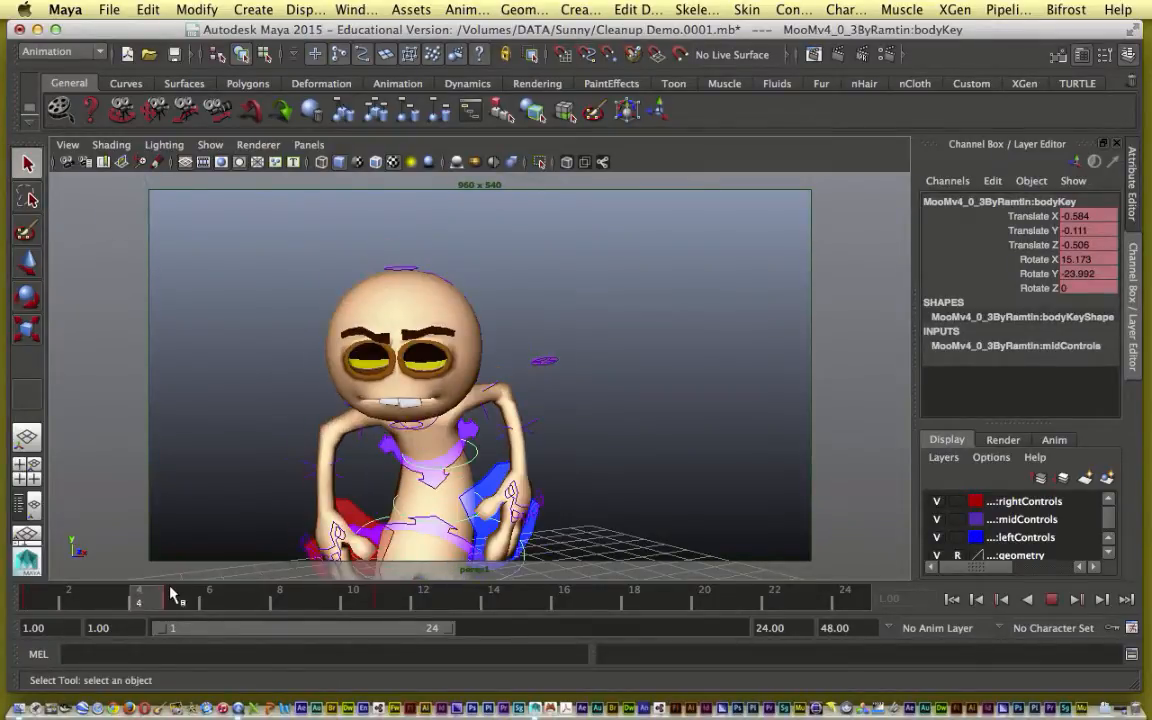
pyautogui.click(171, 590)
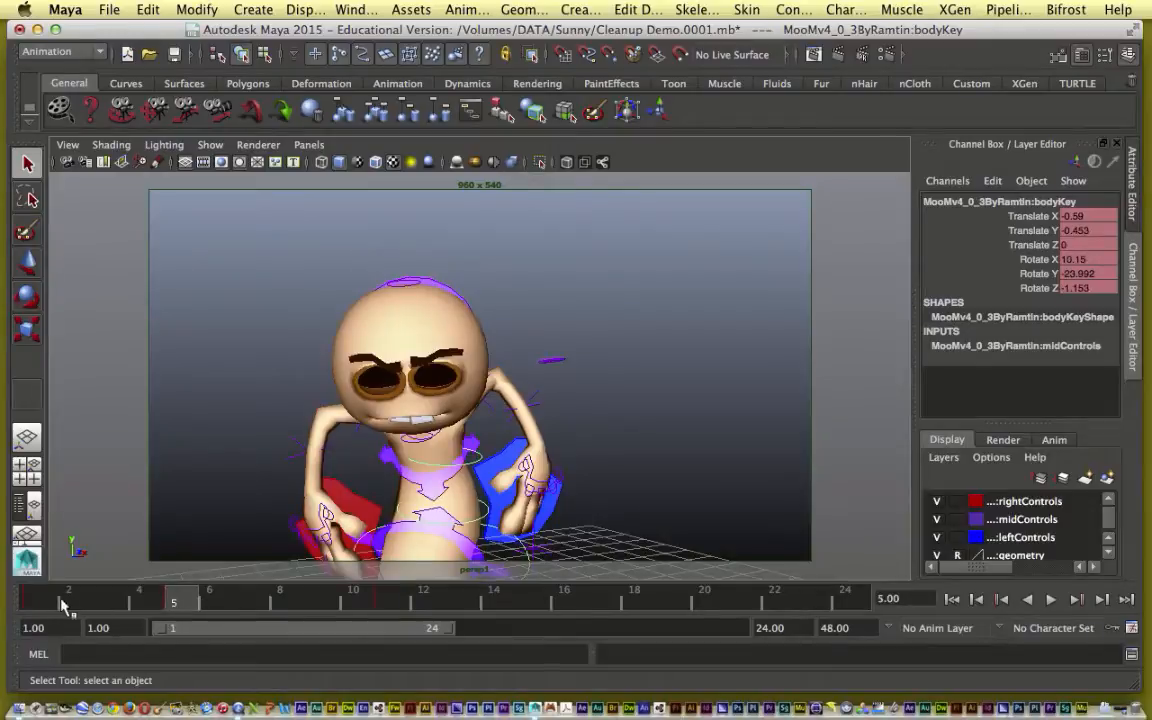
# Compare the key poses at frames 1, 5 and 11 with the linear in-between at frame 3, and return to frame 1
pyautogui.click(40, 602)
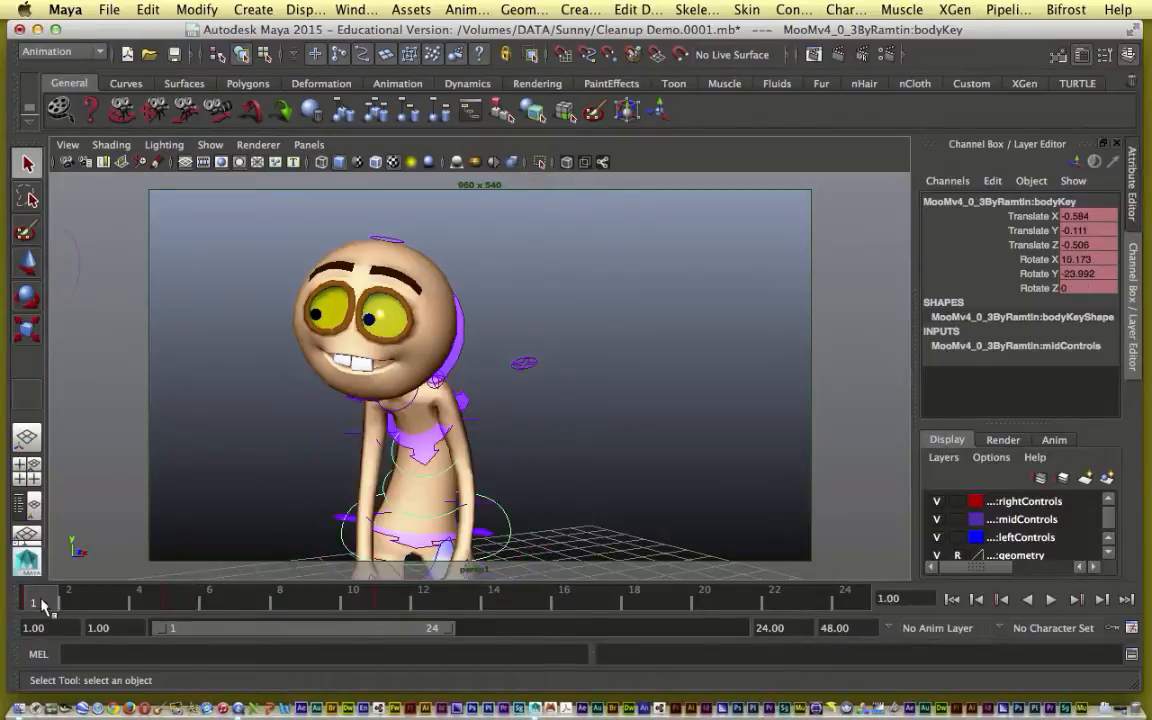
pyautogui.click(172, 598)
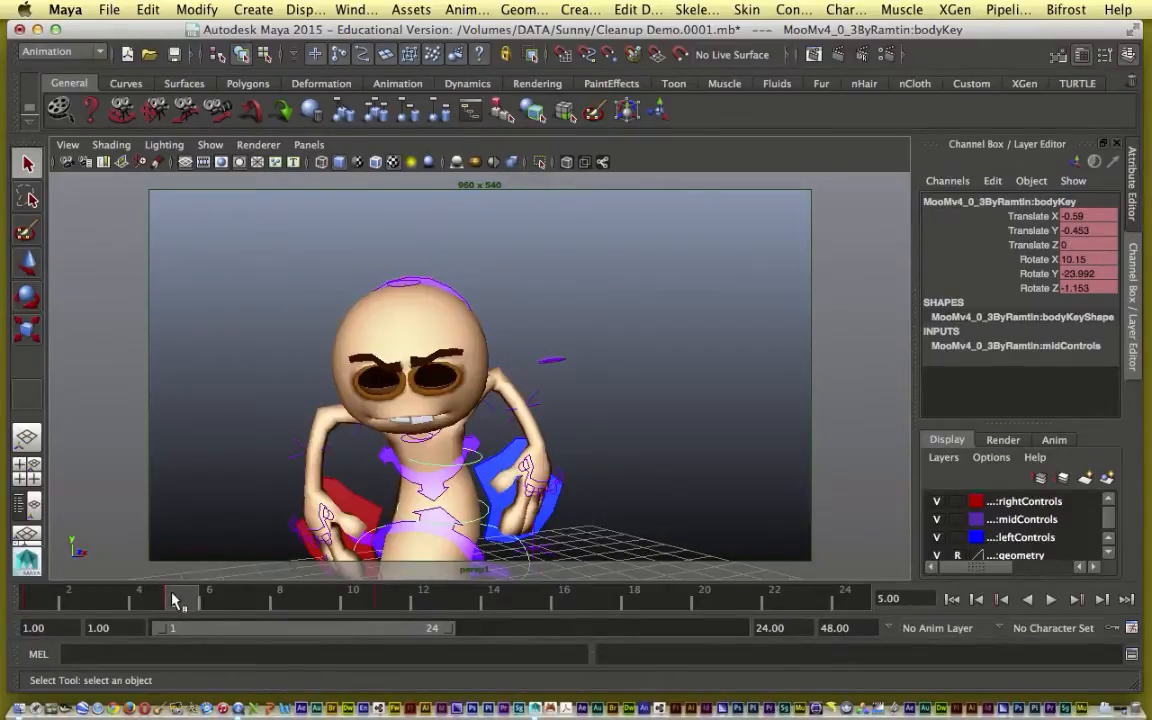
pyautogui.click(38, 598)
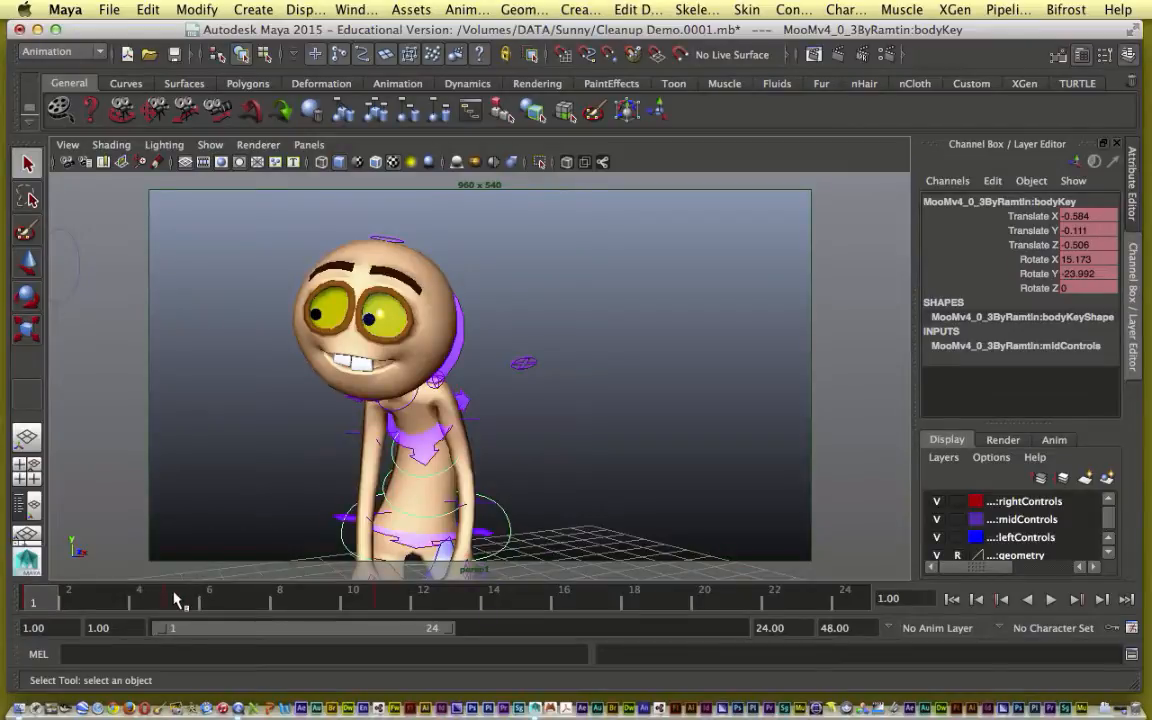
pyautogui.click(198, 600)
pyautogui.click(389, 600)
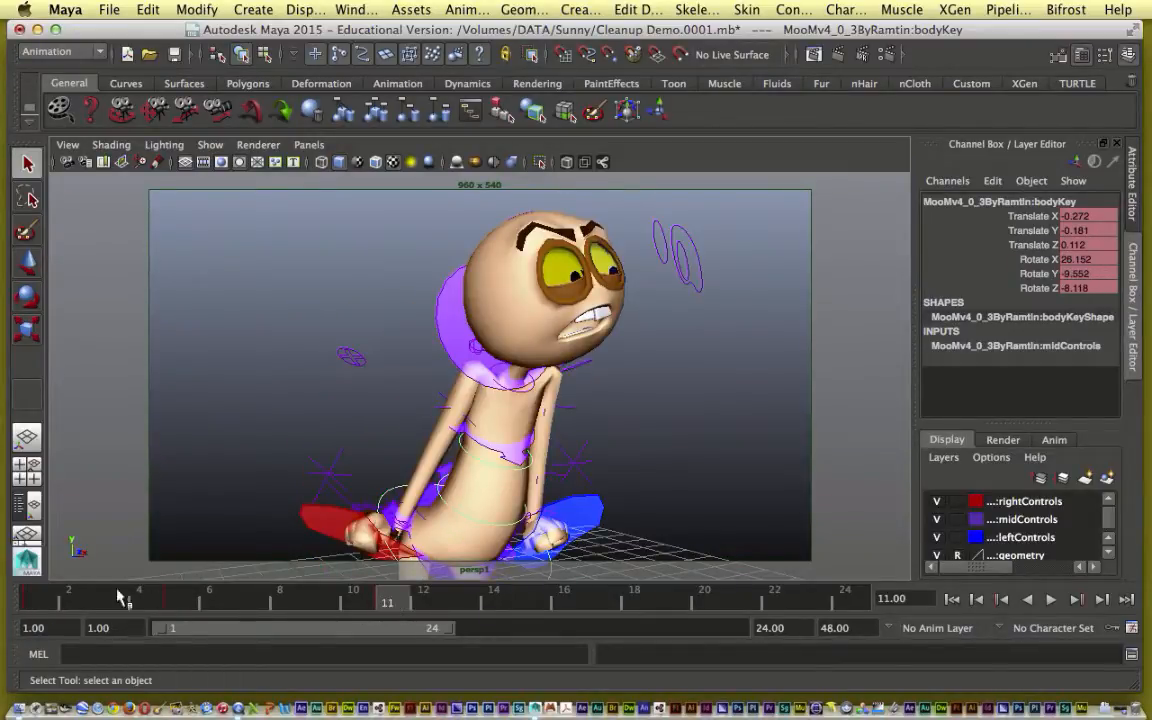
pyautogui.click(112, 600)
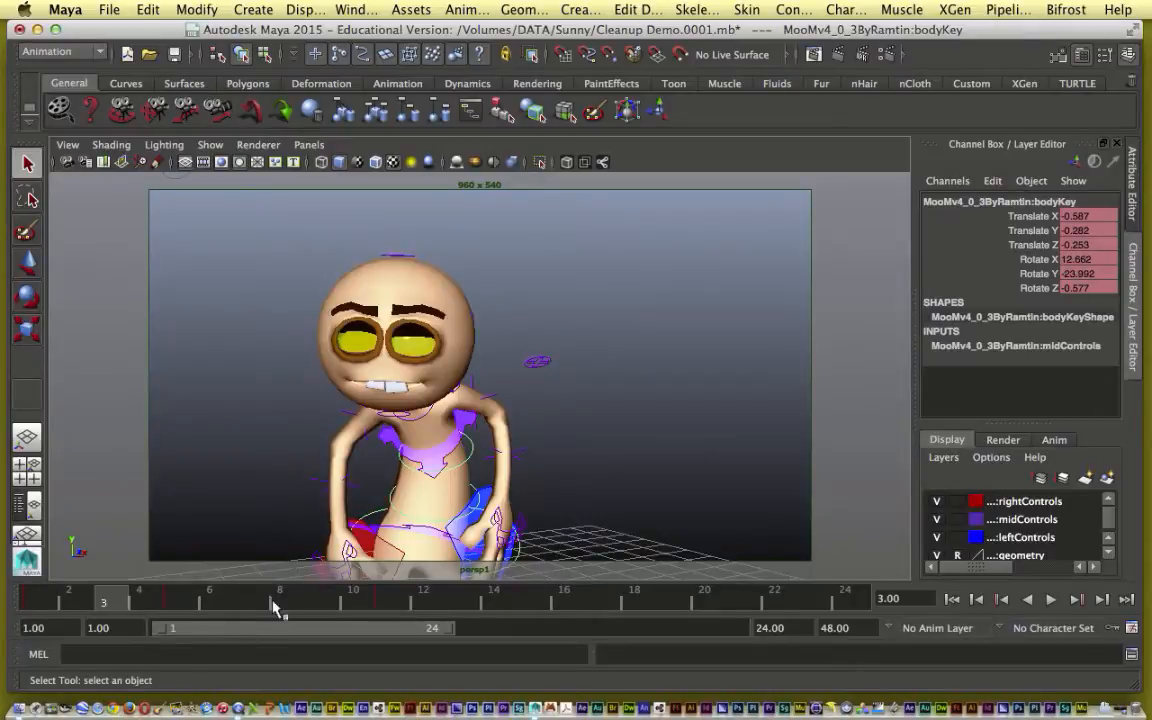
pyautogui.click(32, 601)
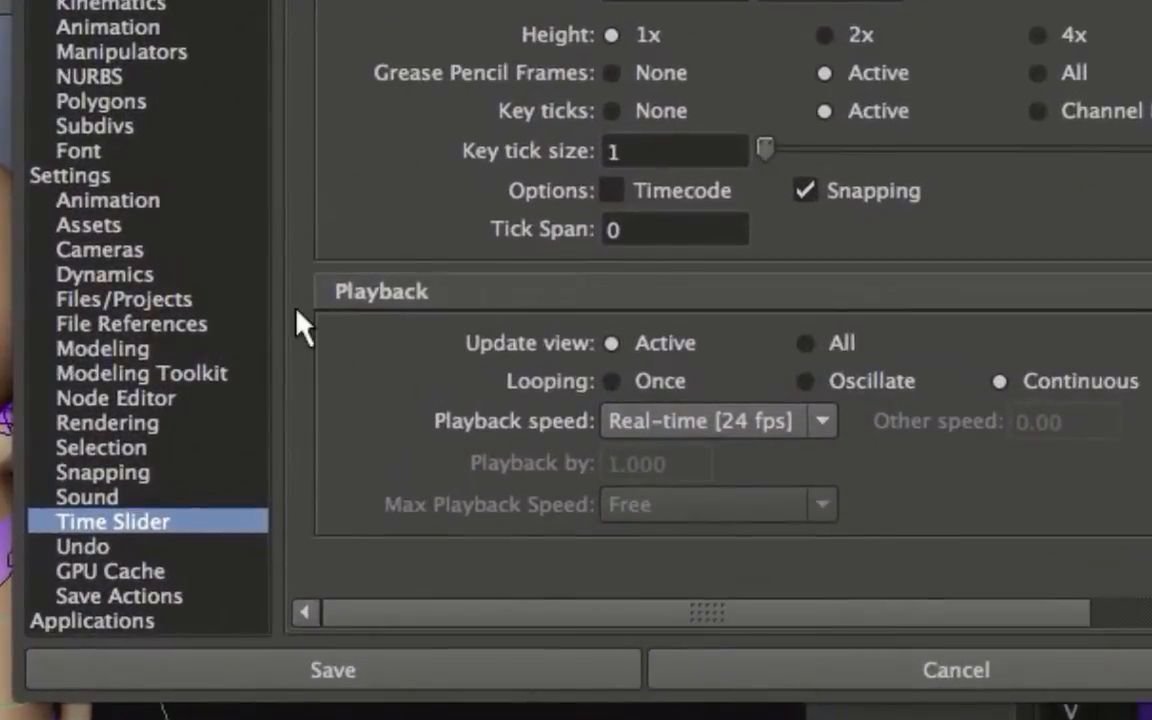
# Set the default in and out tangents to Linear in the Animation preferences and save them
pyautogui.click(82, 203)
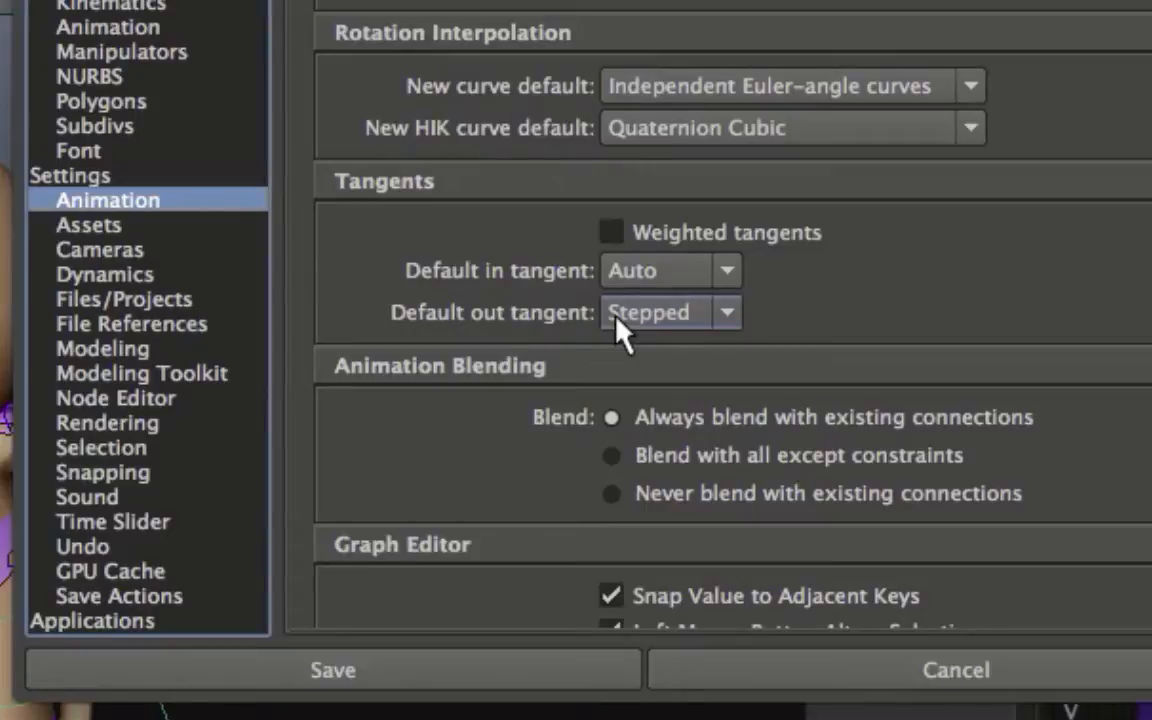
pyautogui.click(645, 316)
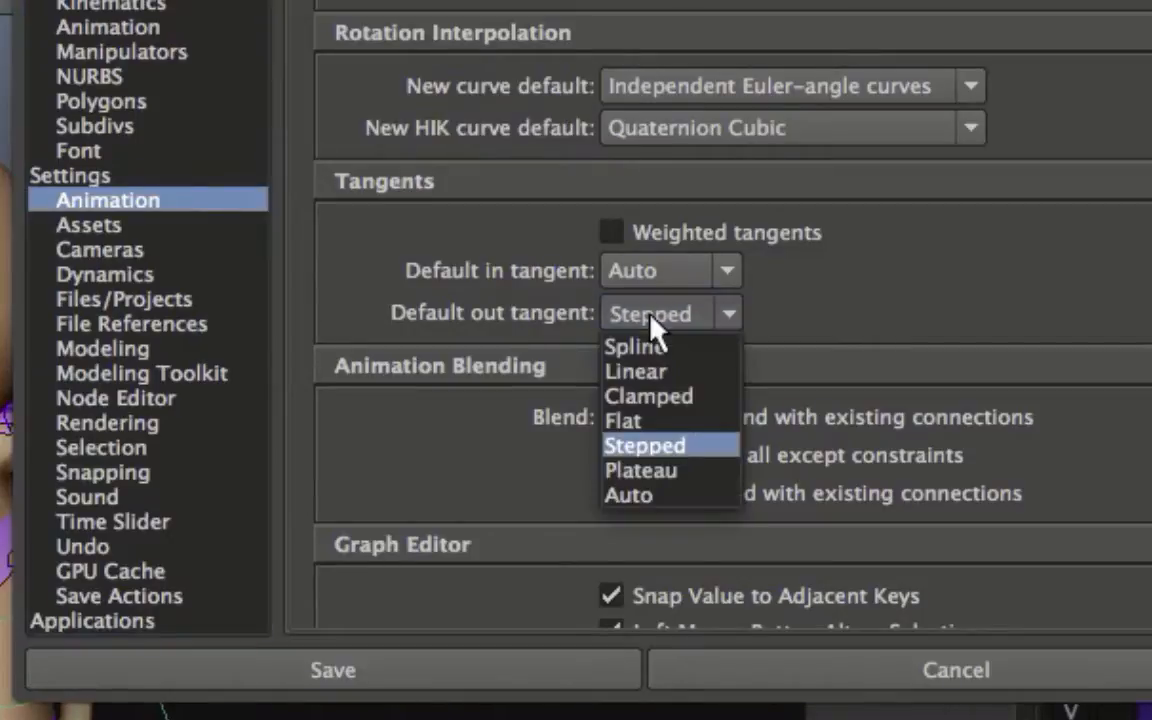
pyautogui.click(655, 372)
pyautogui.click(658, 280)
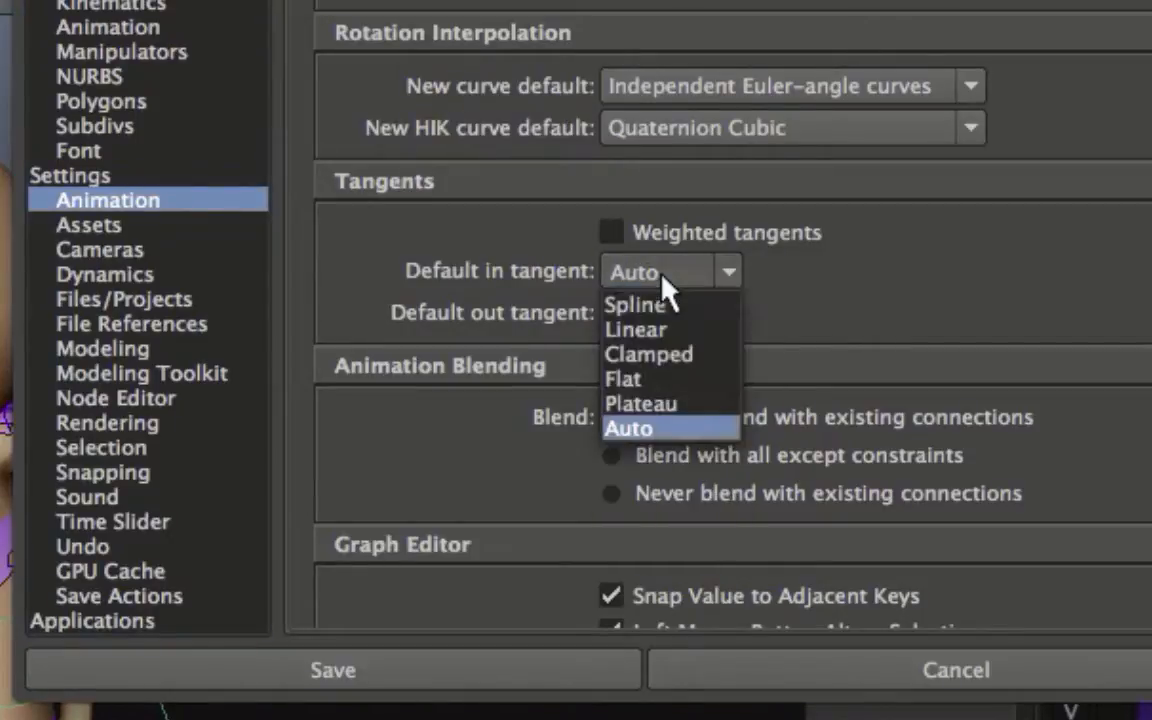
pyautogui.click(663, 330)
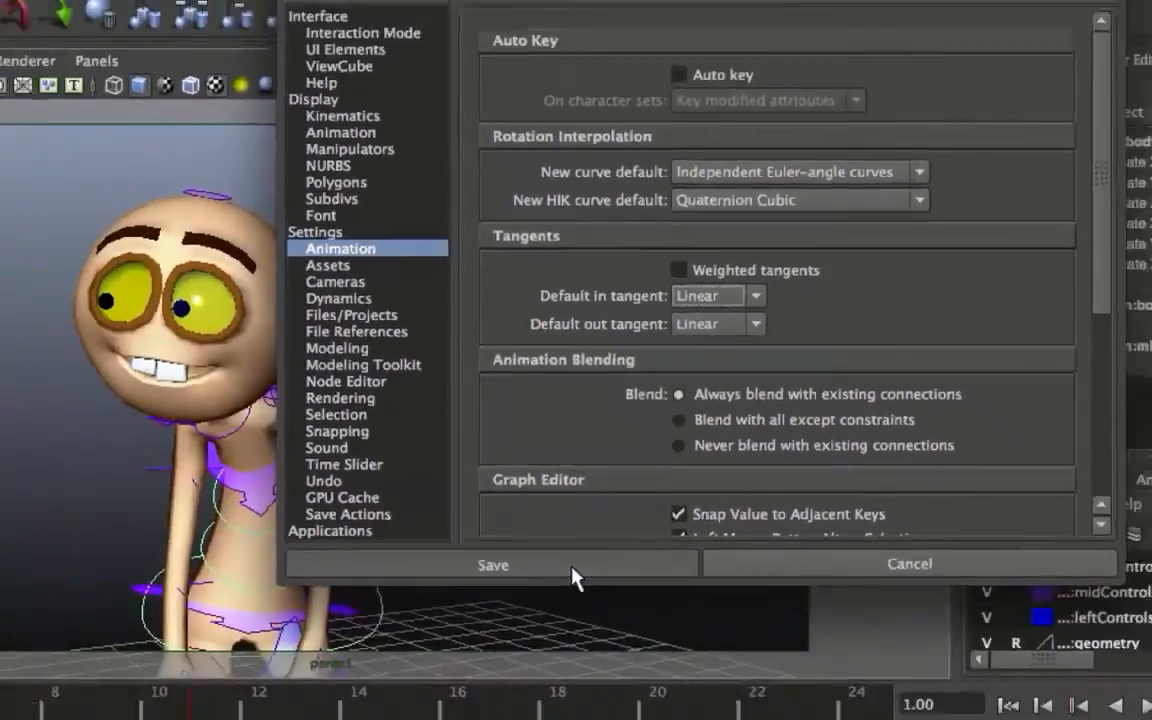
pyautogui.click(458, 688)
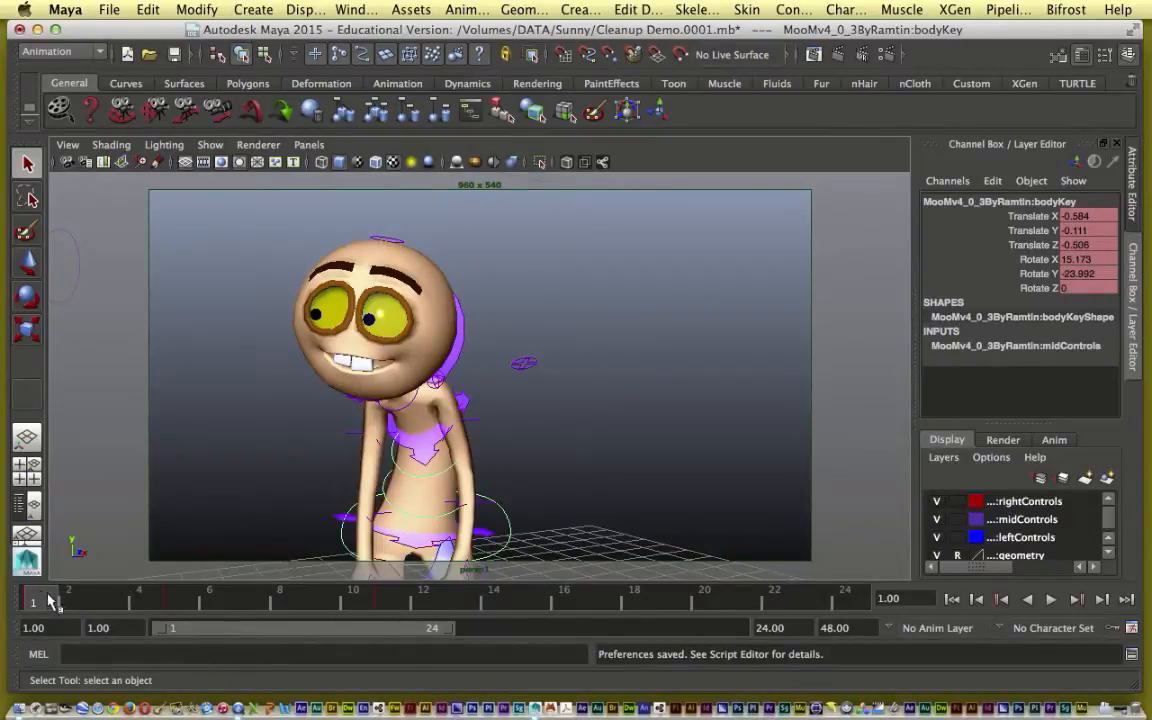
# Scrub between frames 1 and 5 to examine the transition, and stop on the in-between at frame 3
pyautogui.moveTo(50, 598); pyautogui.dragTo(174, 598)
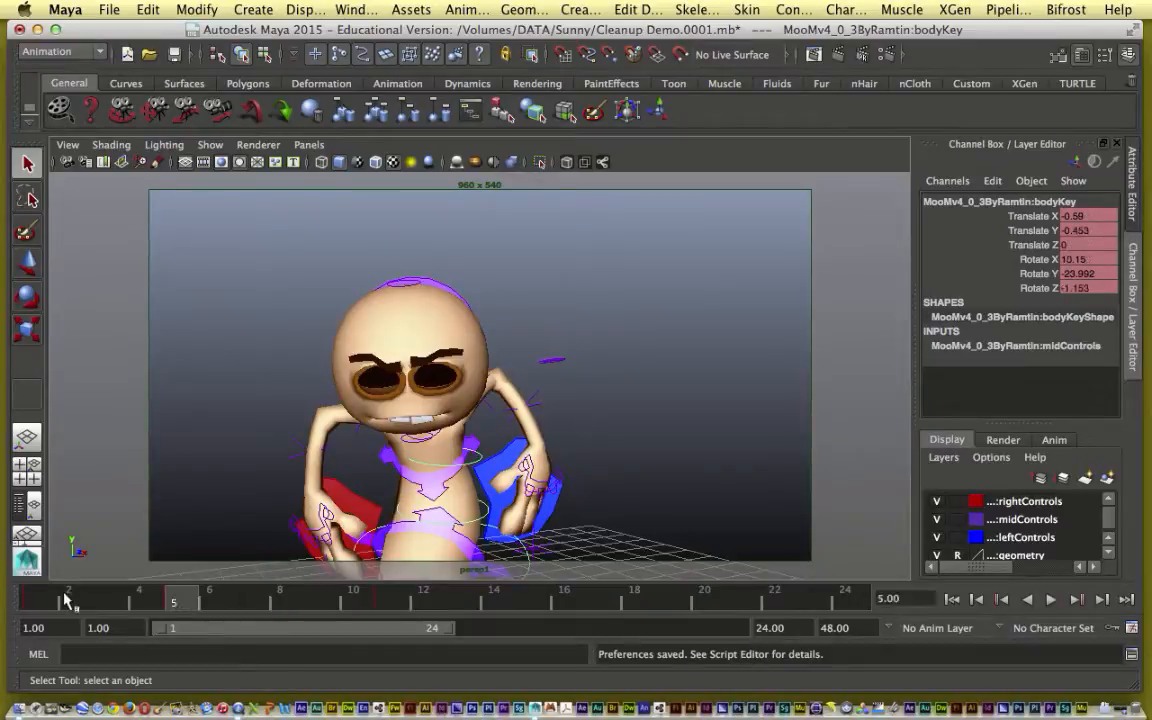
pyautogui.moveTo(65, 598); pyautogui.dragTo(177, 600)
pyautogui.moveTo(46, 598); pyautogui.dragTo(117, 604)
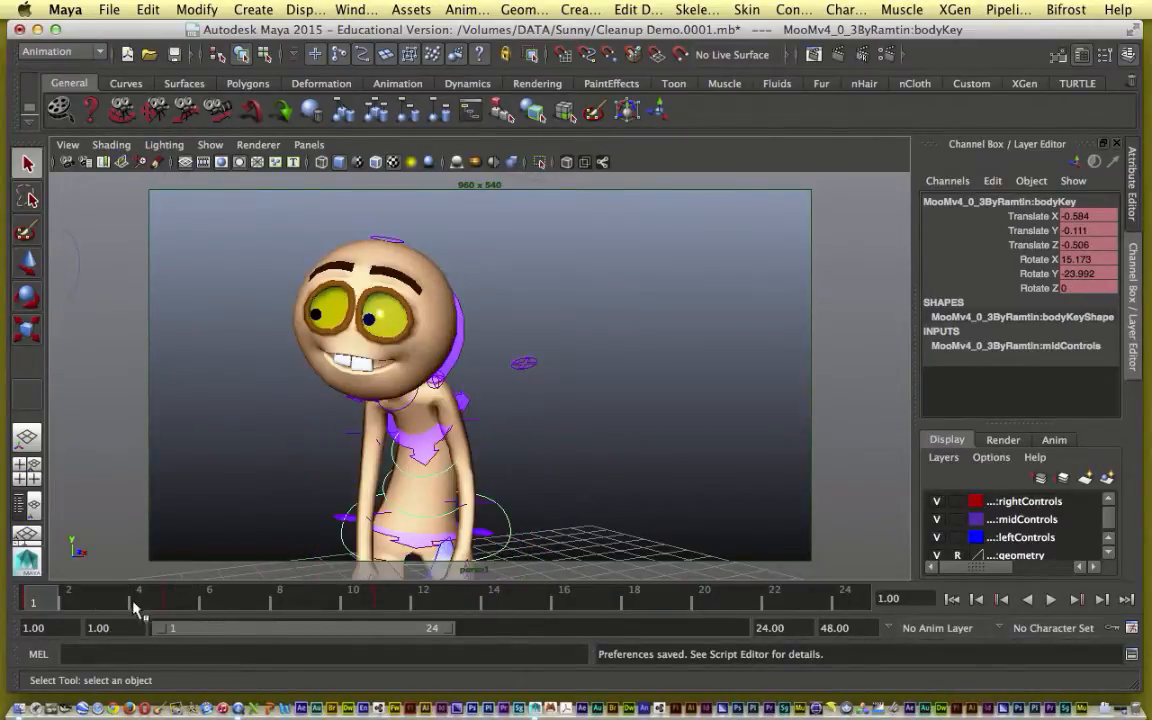
pyautogui.click(119, 606)
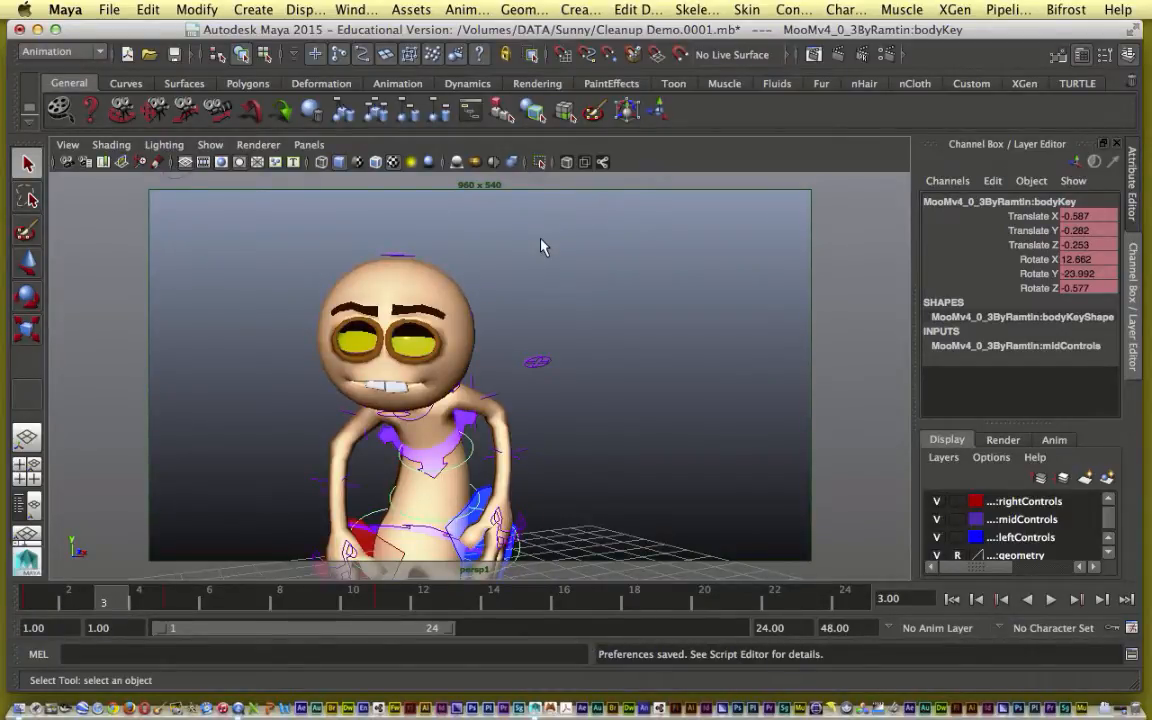
# Select all of the character's controls, set a key on them at frame 3, and maximize the camera view again
pyautogui.press('space')
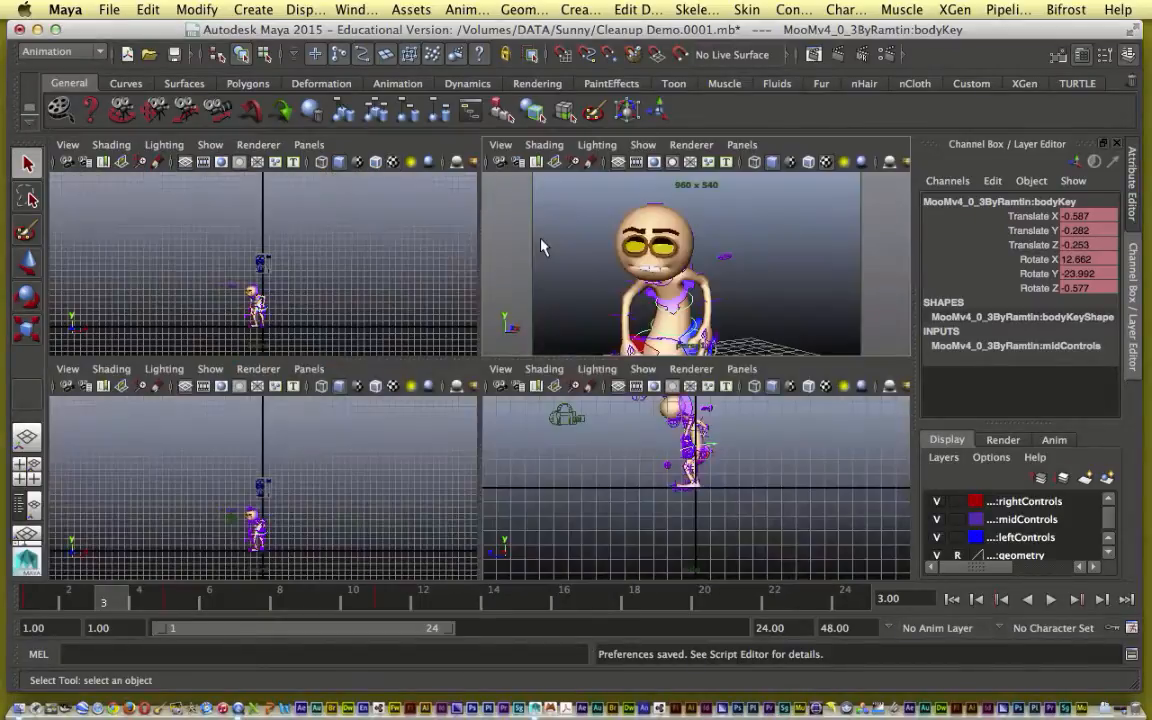
pyautogui.moveTo(166, 242); pyautogui.dragTo(312, 344)
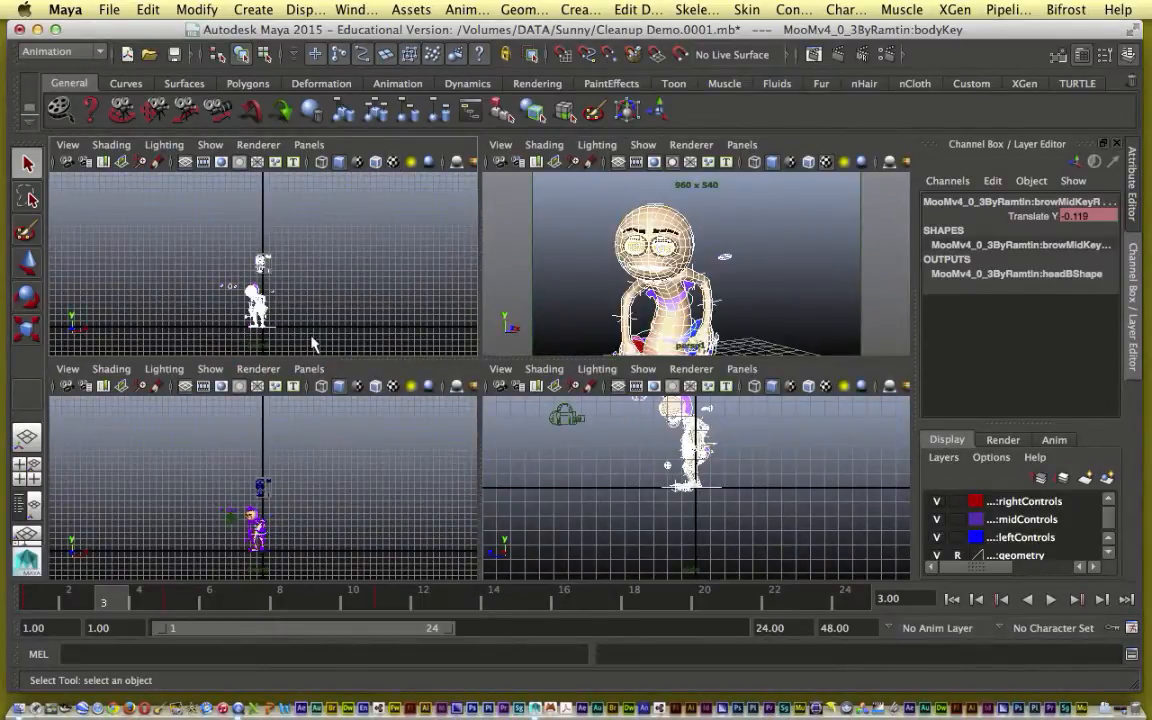
pyautogui.middleClick(792, 190)
pyautogui.press('space')
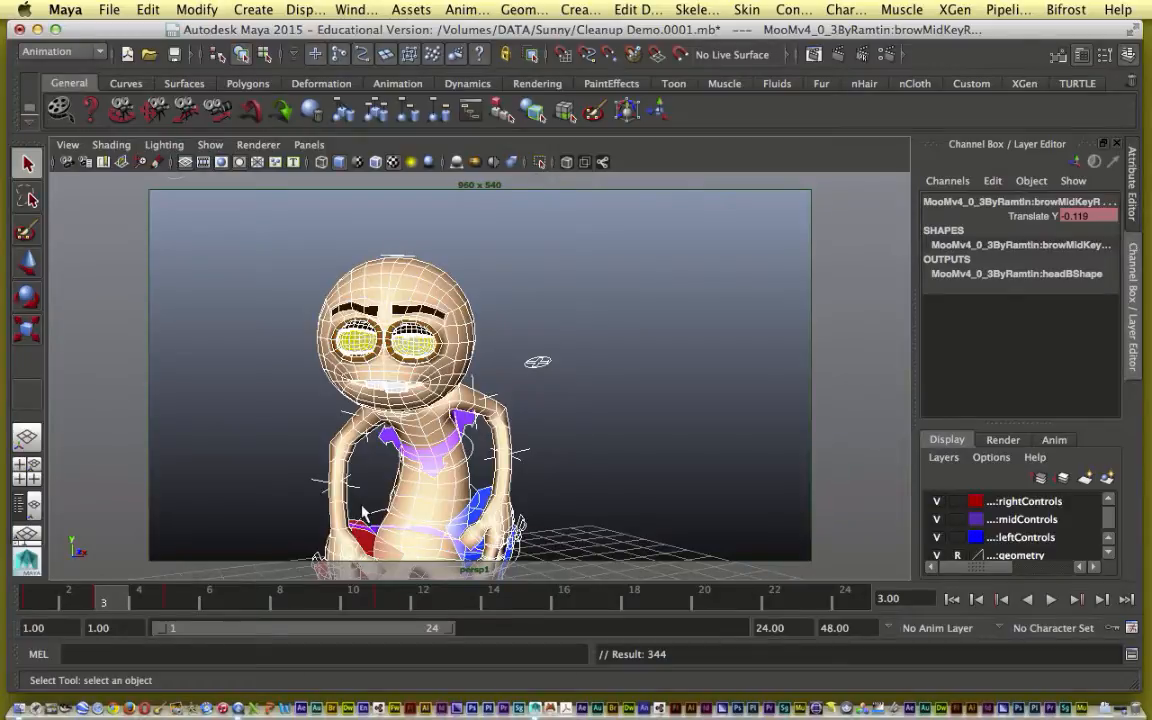
# Select only the left arm pole vector control, play the animation from frame 1, and step back from frame 5 to frame 1
pyautogui.hotkey('alt', 'shift', 'v')
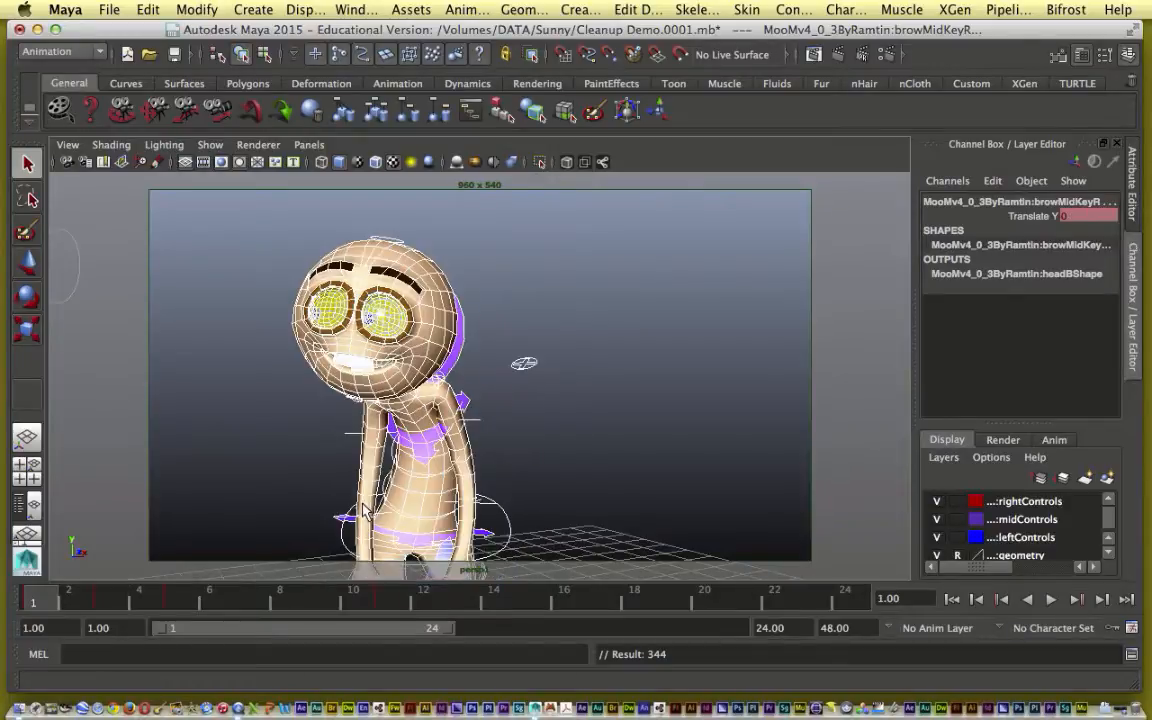
pyautogui.click(526, 365)
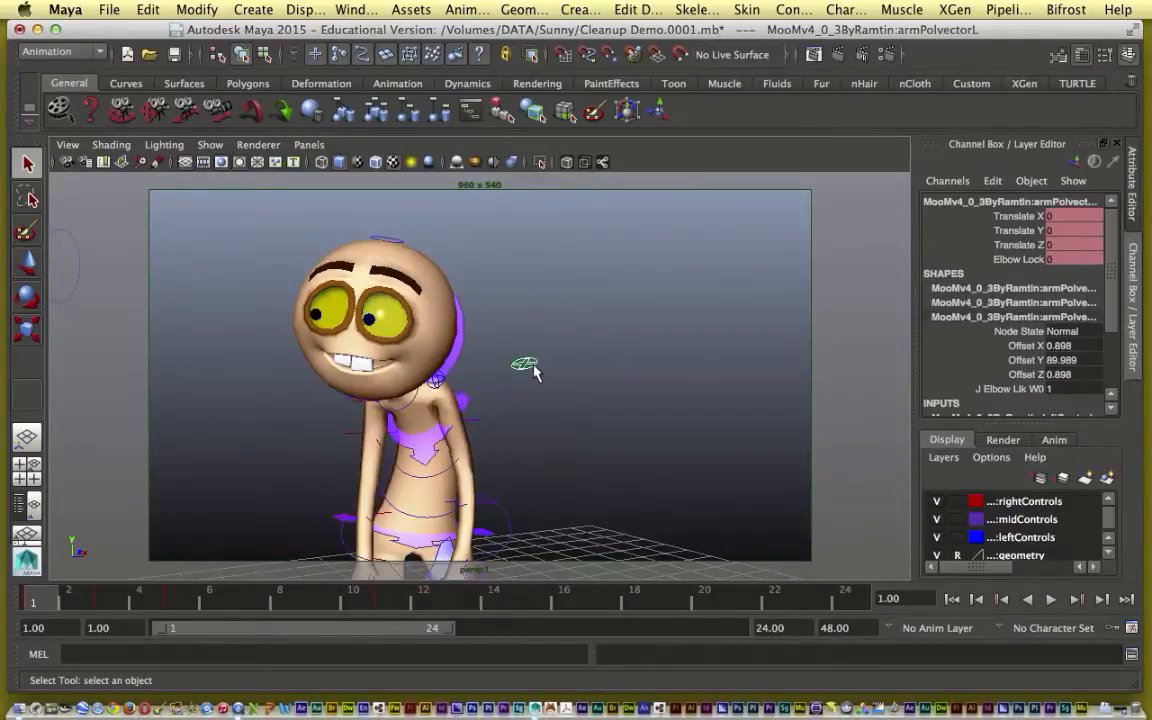
pyautogui.hotkey('alt', 'v')
pyautogui.click(176, 601)
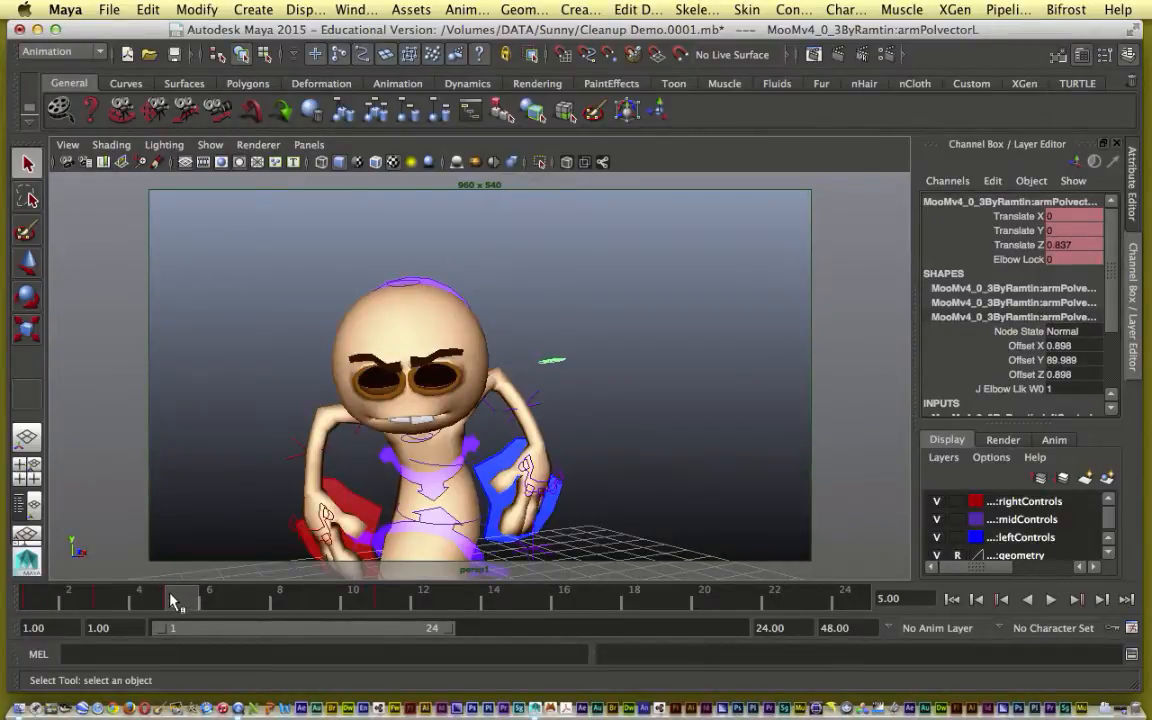
pyautogui.hotkey('alt', ',')
pyautogui.hotkey('alt', ',')
pyautogui.hotkey('alt', ',')
pyautogui.hotkey('alt', ',')
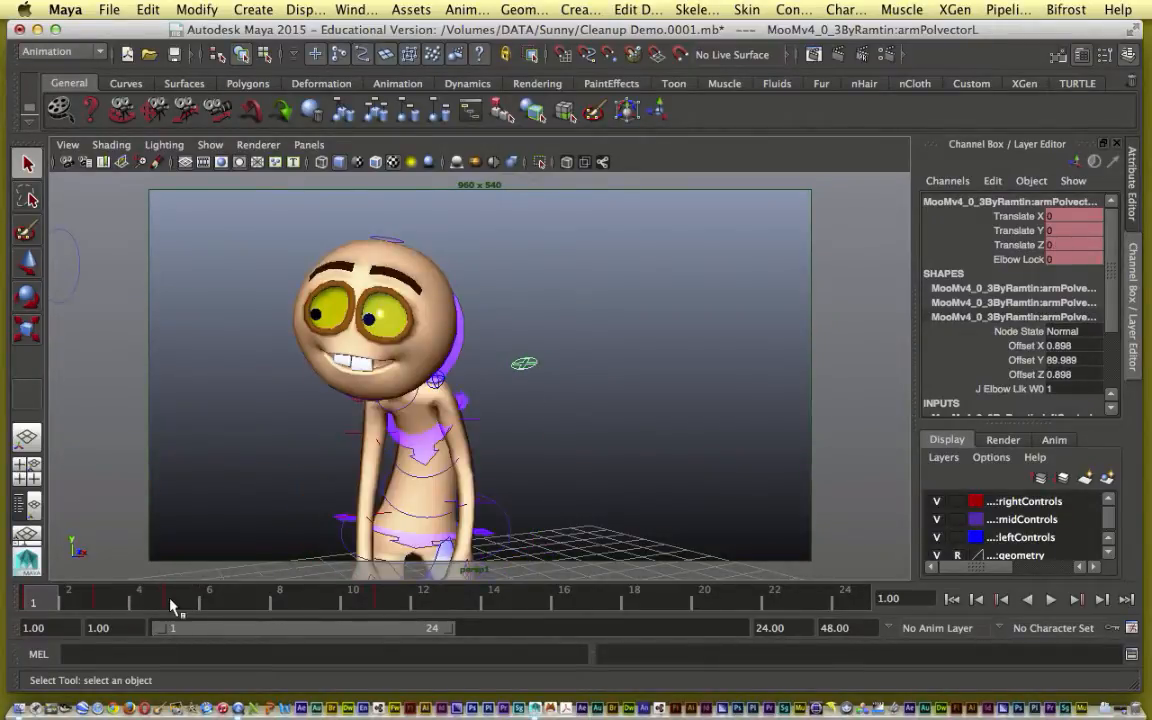
# Compare the poses at frames 1, 3 and 5 and stop on the breakdown at frame 3
pyautogui.click(170, 604)
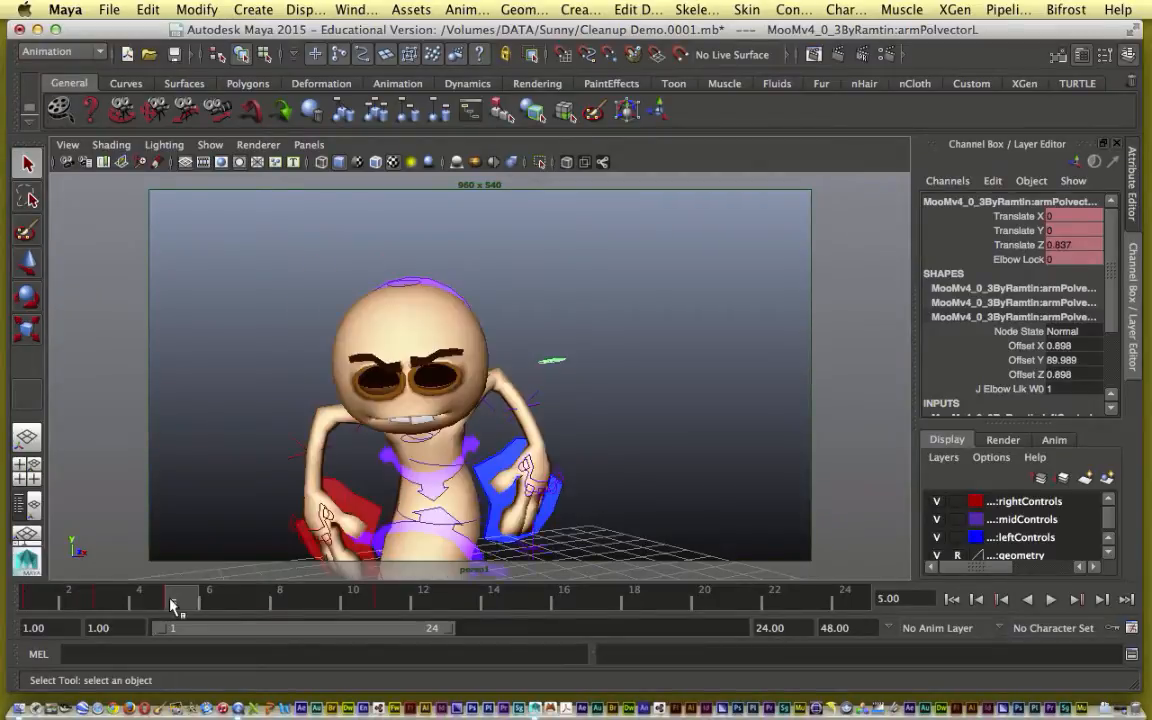
pyautogui.click(107, 600)
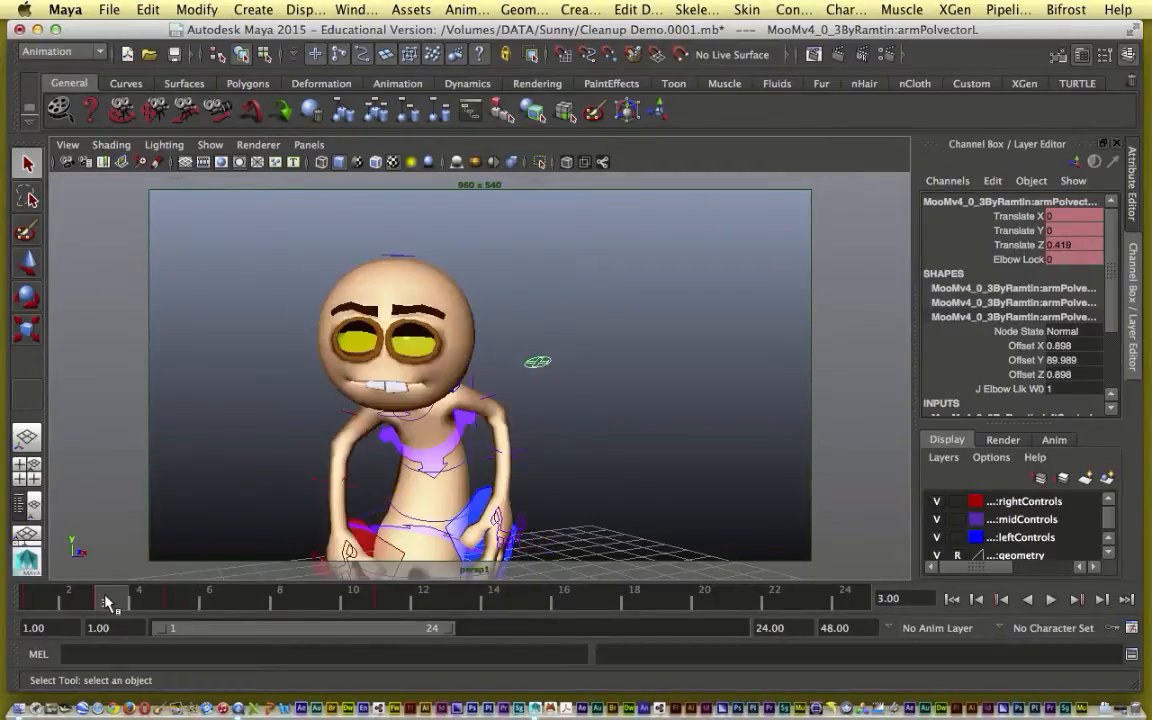
pyautogui.click(36, 602)
pyautogui.click(40, 603)
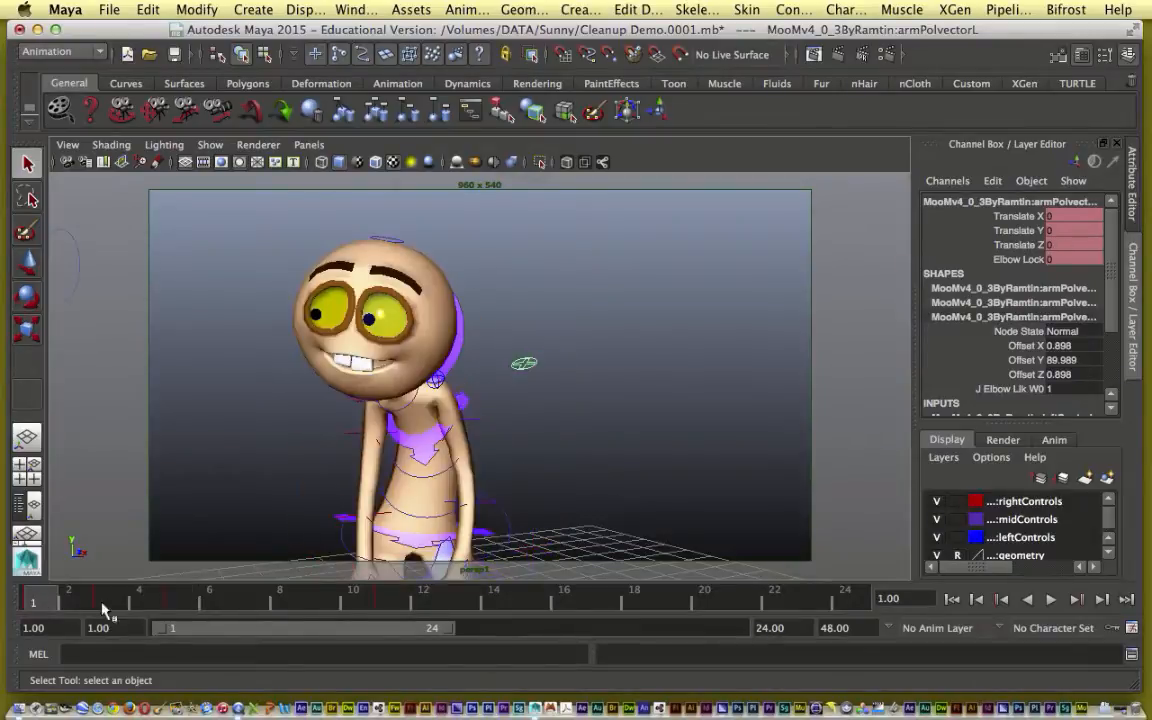
pyautogui.click(172, 604)
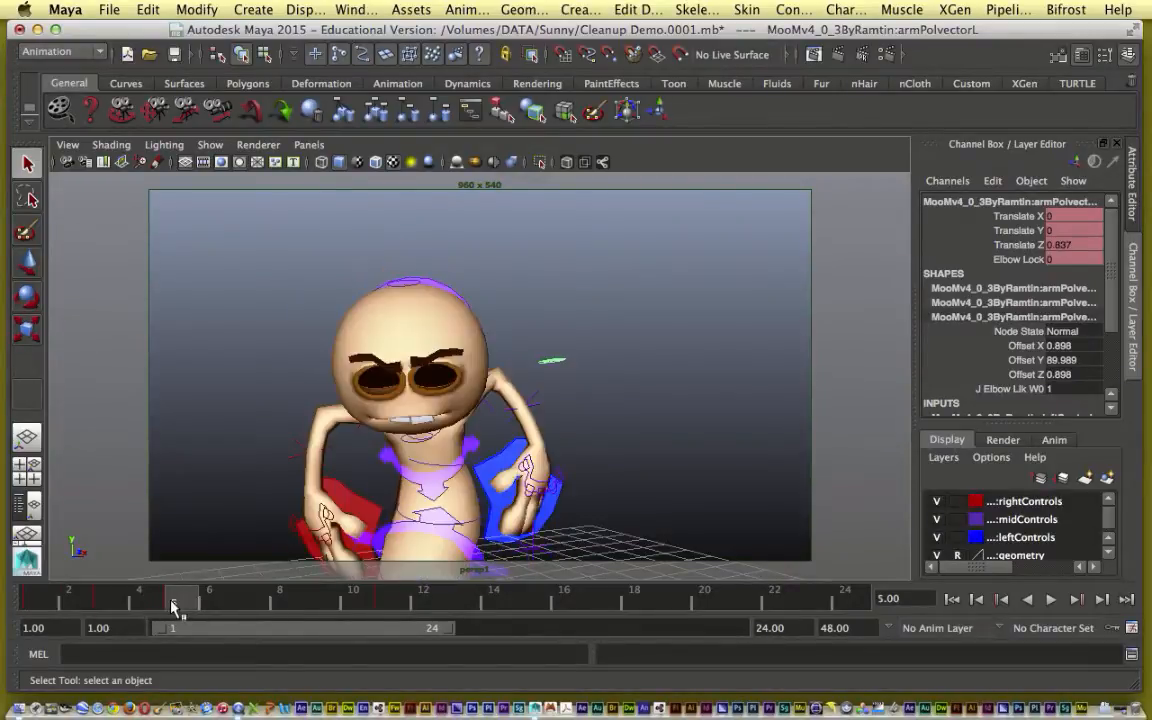
pyautogui.click(103, 603)
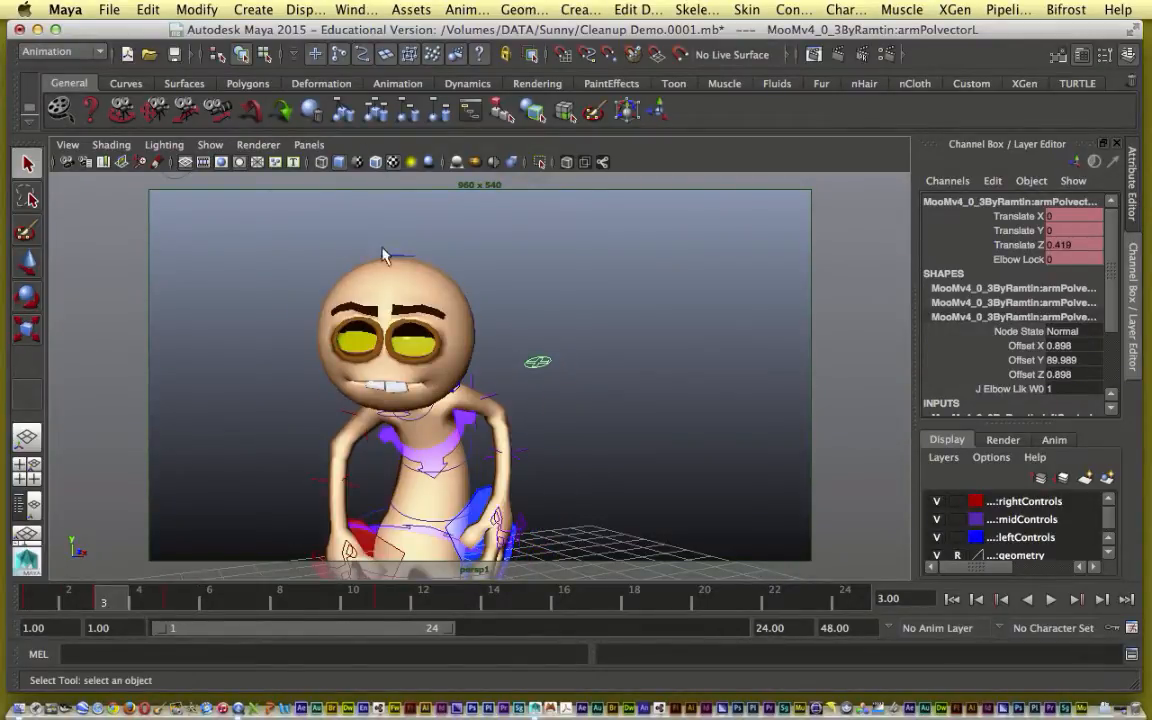
# In the four-view layout, lower the eye look control at frame 3 to bring the pupils below the eyelids, and clear the selection
pyautogui.press('space')
pyautogui.click(200, 258)
pyautogui.scroll(3, 200, 258)
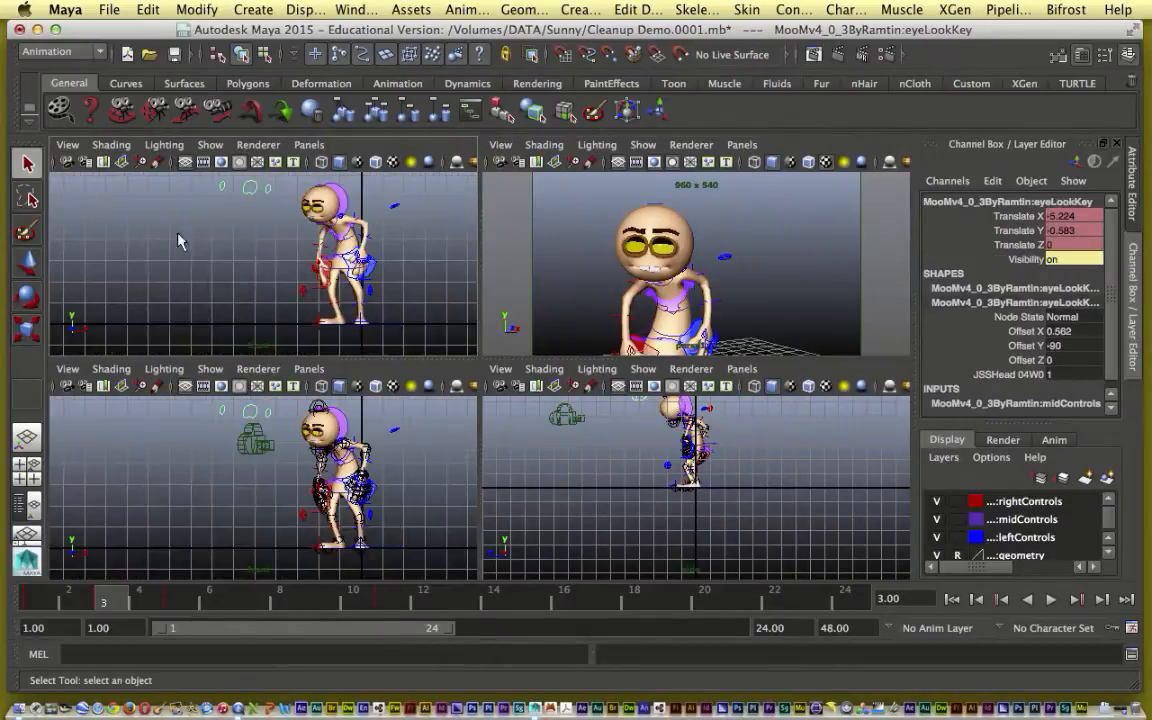
pyautogui.click(27, 262)
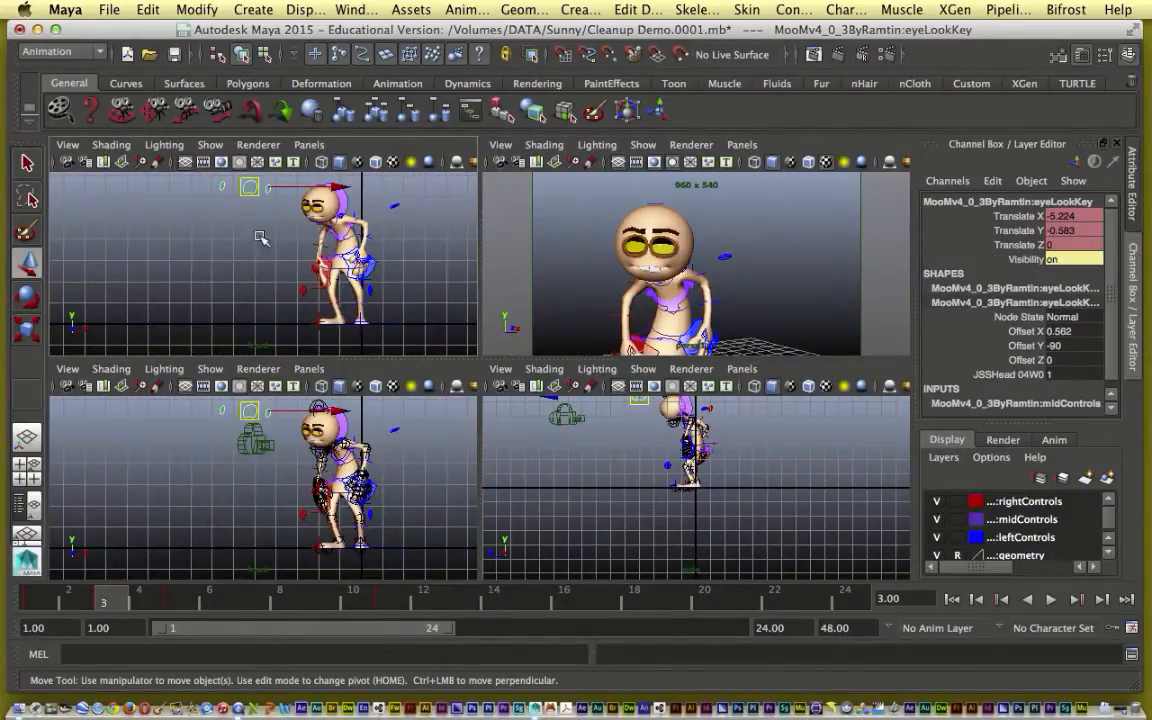
pyautogui.keyDown('alt'); pyautogui.moveTo(268, 212); pyautogui.dragTo(323, 288); pyautogui.keyUp('alt')
pyautogui.click(345, 230)
pyautogui.click(330, 215)
pyautogui.click(399, 249)
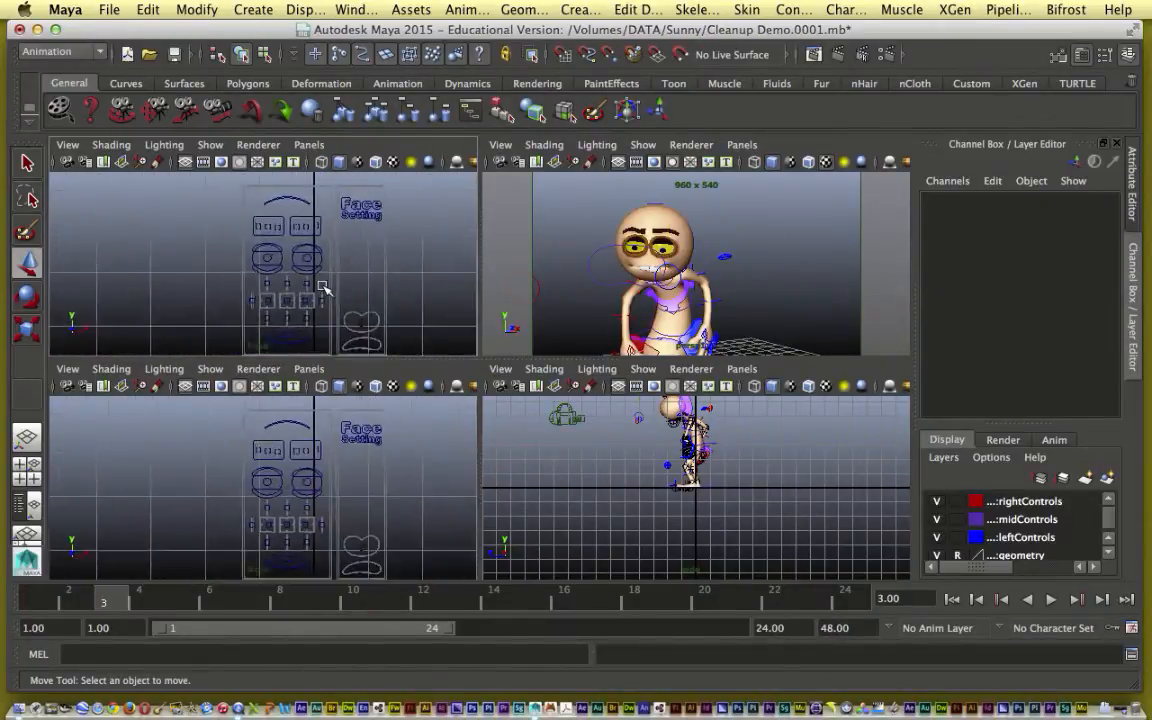
# Lower the inner brow controls on the face board at frame 3, the left to about -0.66 and the right to about -0.68
pyautogui.scroll(5, 325, 280)
pyautogui.click(292, 221)
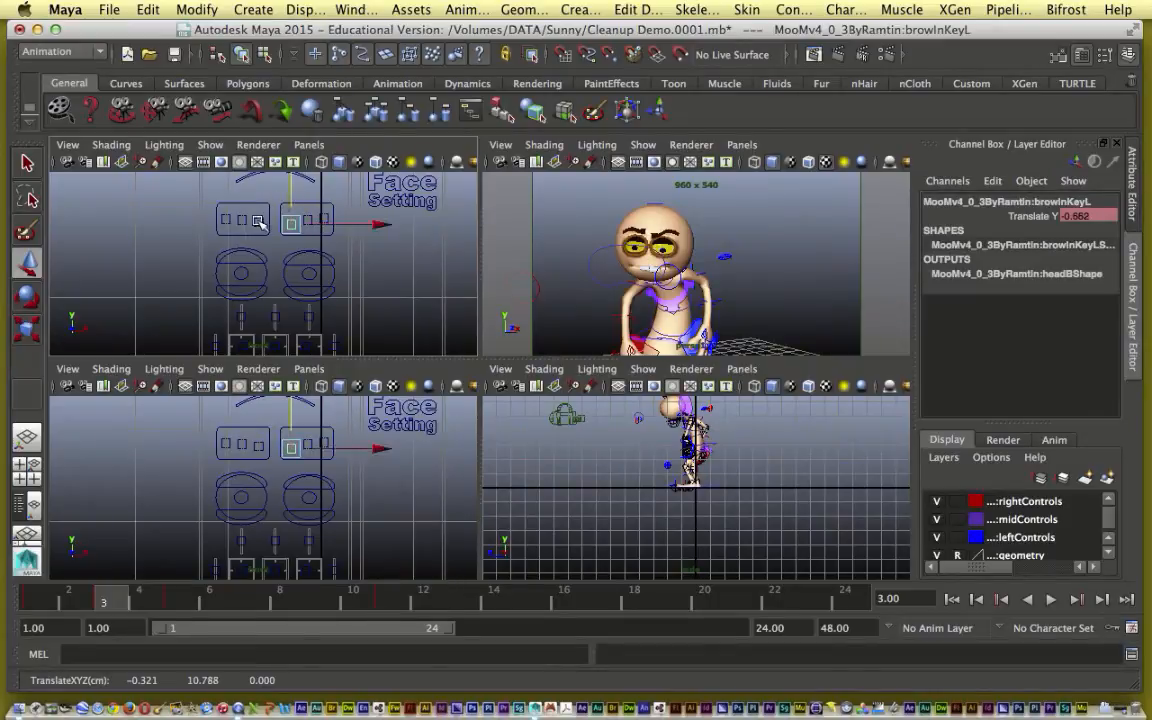
pyautogui.click(258, 219)
pyautogui.moveTo(262, 200); pyautogui.dragTo(262, 201)
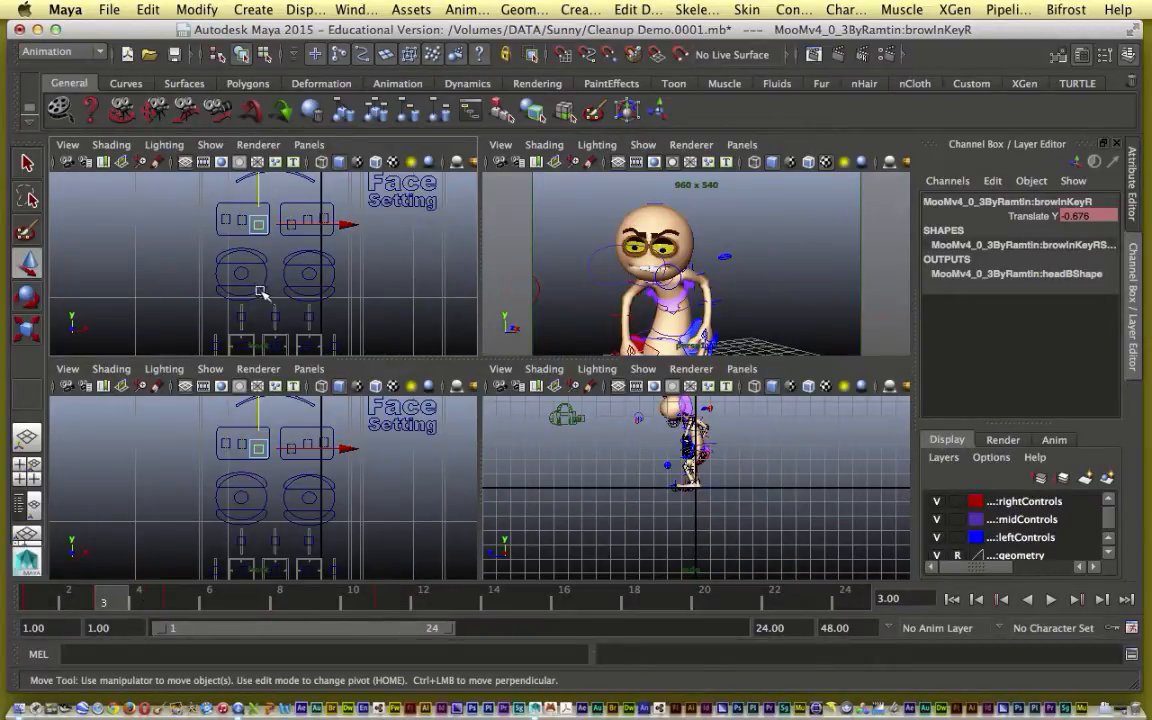
# Shift the eye look control toward the character's head at frame 3, to about X -3.3 and Y -2.03
pyautogui.scroll(-10, 260, 292)
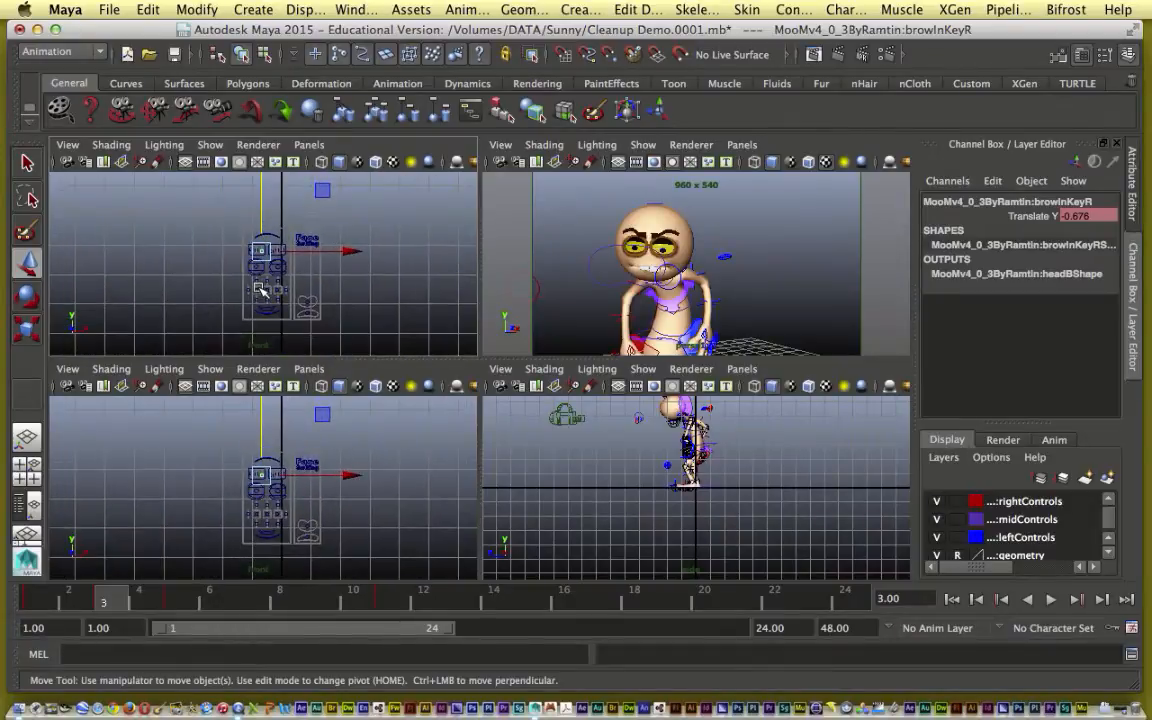
pyautogui.scroll(-6, 260, 290)
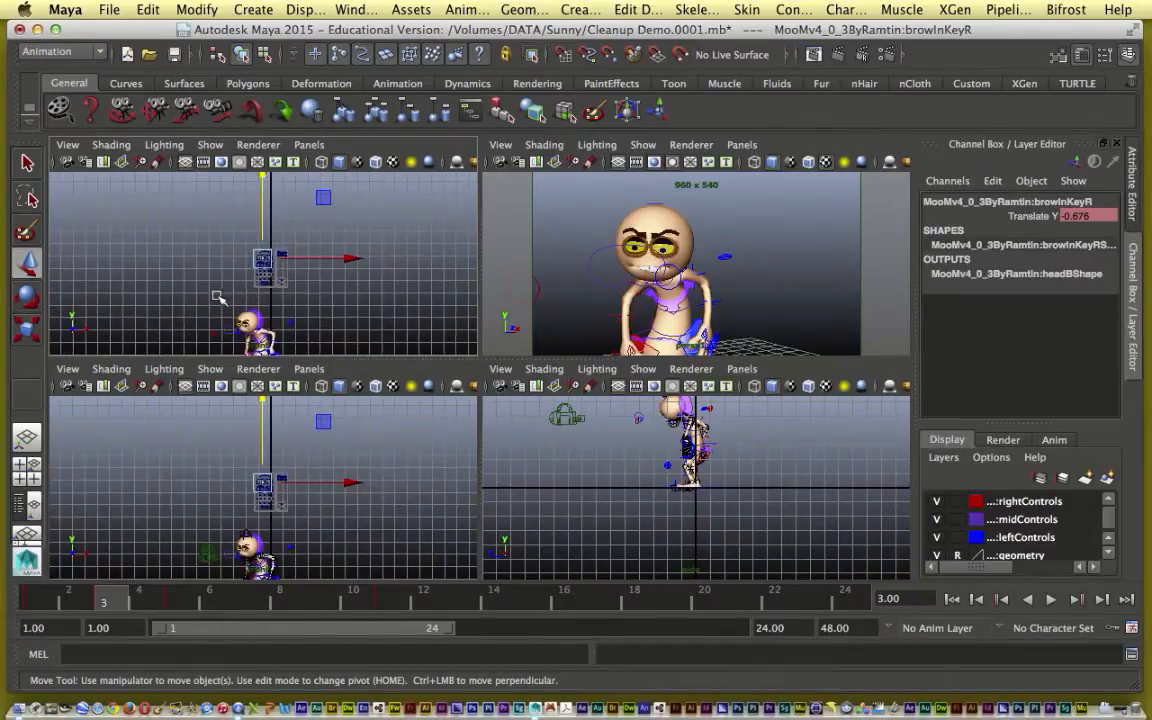
pyautogui.scroll(12, 267, 249)
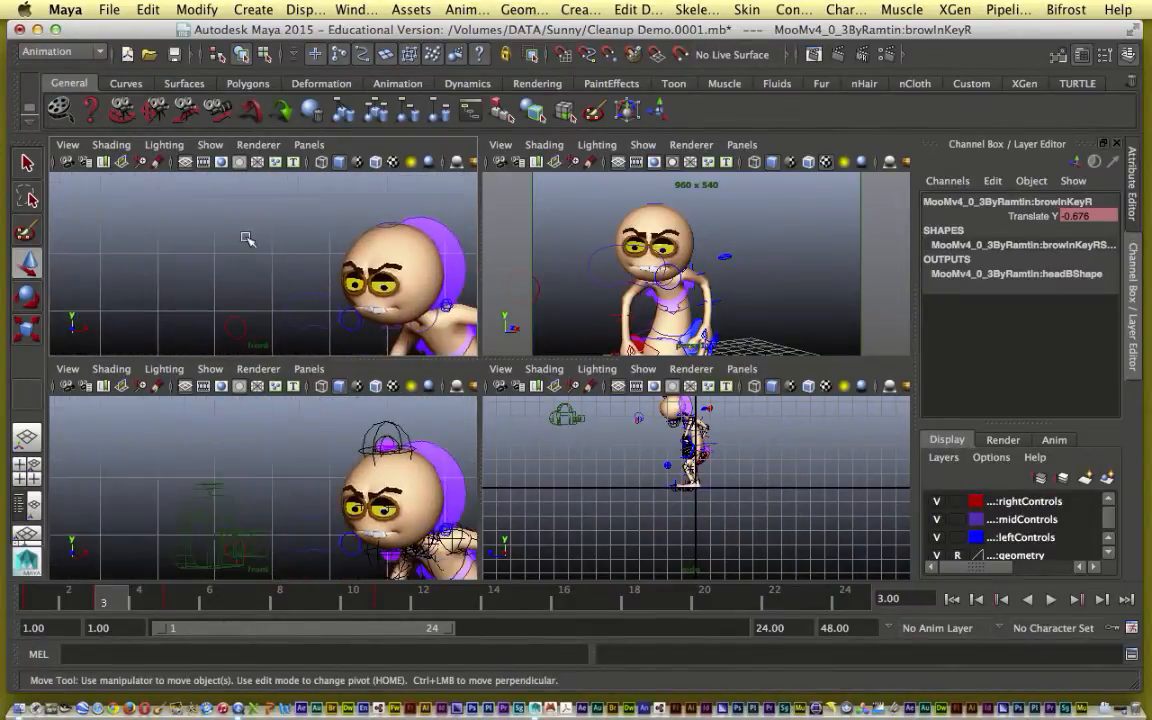
pyautogui.click(242, 323)
pyautogui.moveTo(295, 270); pyautogui.dragTo(322, 277)
pyautogui.keyDown('alt'); pyautogui.moveTo(293, 252); pyautogui.dragTo(322, 250, button='right'); pyautogui.keyUp('alt')
pyautogui.keyDown('alt'); pyautogui.moveTo(322, 250); pyautogui.dragTo(190, 252, button='middle'); pyautogui.keyUp('alt')
# Move the left lip control on the face board at frame 3 to about X -0.36 and Y -0.22
pyautogui.click(270, 218)
pyautogui.keyDown('alt'); pyautogui.moveTo(270, 218); pyautogui.dragTo(246, 218, button='right'); pyautogui.keyUp('alt')
pyautogui.keyDown('alt'); pyautogui.moveTo(246, 218); pyautogui.dragTo(260, 292, button='middle'); pyautogui.keyUp('alt')
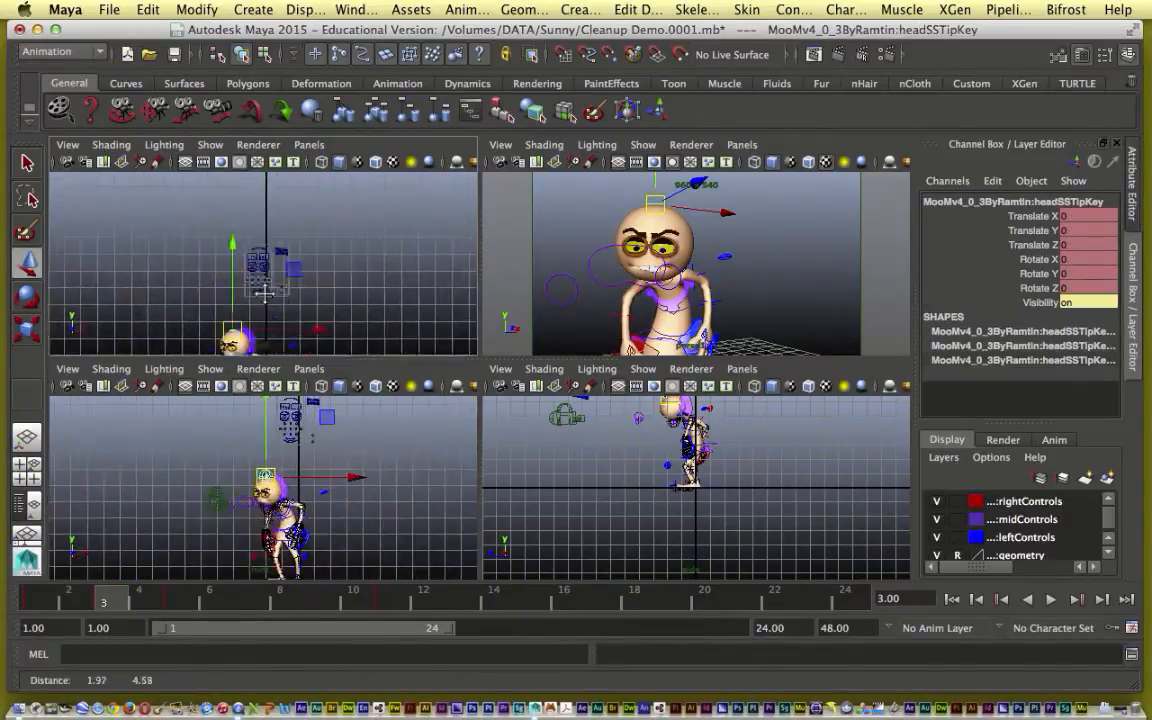
pyautogui.keyDown('alt'); pyautogui.moveTo(260, 292); pyautogui.dragTo(291, 239, button='right'); pyautogui.keyUp('alt')
pyautogui.keyDown('alt'); pyautogui.moveTo(288, 345); pyautogui.dragTo(298, 278, button='middle'); pyautogui.keyUp('alt')
pyautogui.click(292, 288)
pyautogui.moveTo(292, 288); pyautogui.dragTo(357, 232)
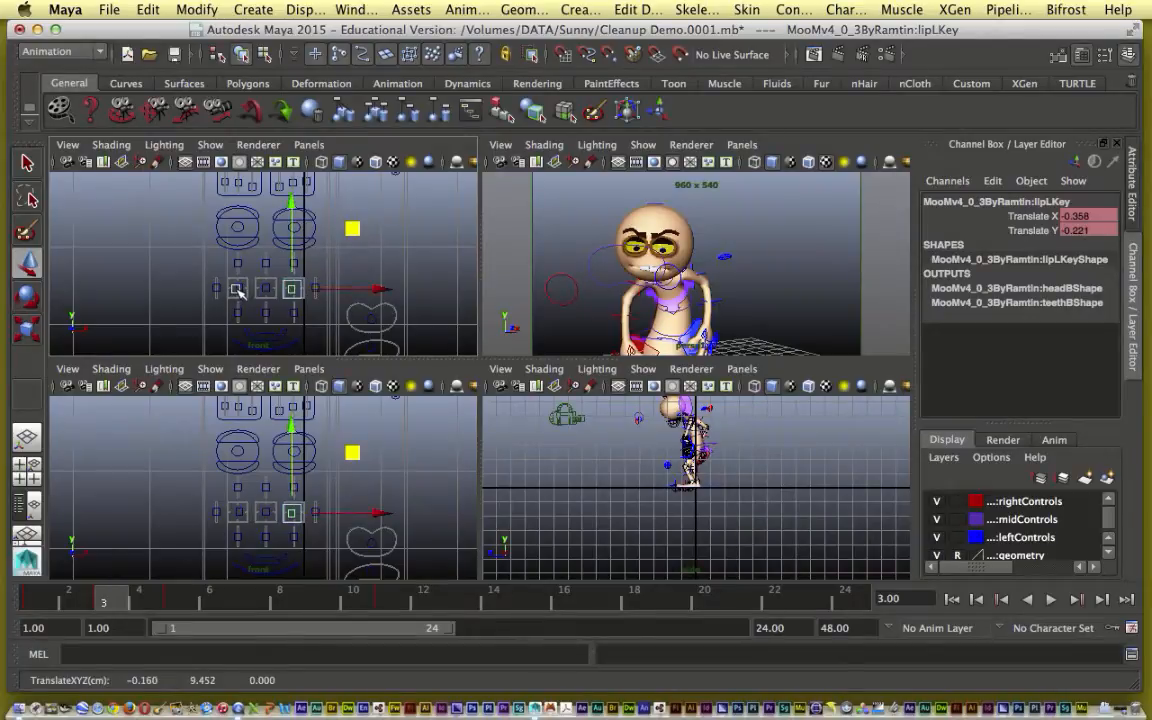
# At frame 3, move the right lip control to about X 0.24, Y -0.35 and lower the jaw control to about Y -0.26
pyautogui.click(238, 288)
pyautogui.moveTo(302, 231); pyautogui.dragTo(304, 234, button='middle')
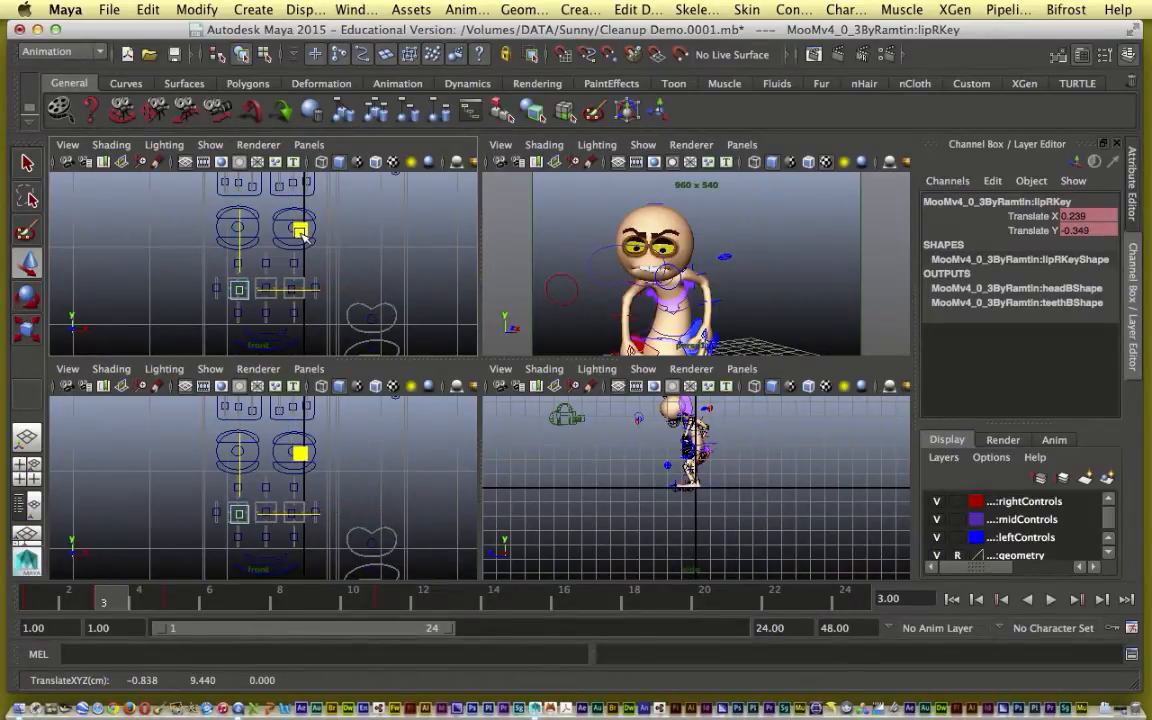
pyautogui.moveTo(302, 234); pyautogui.dragTo(268, 262)
pyautogui.click(269, 333)
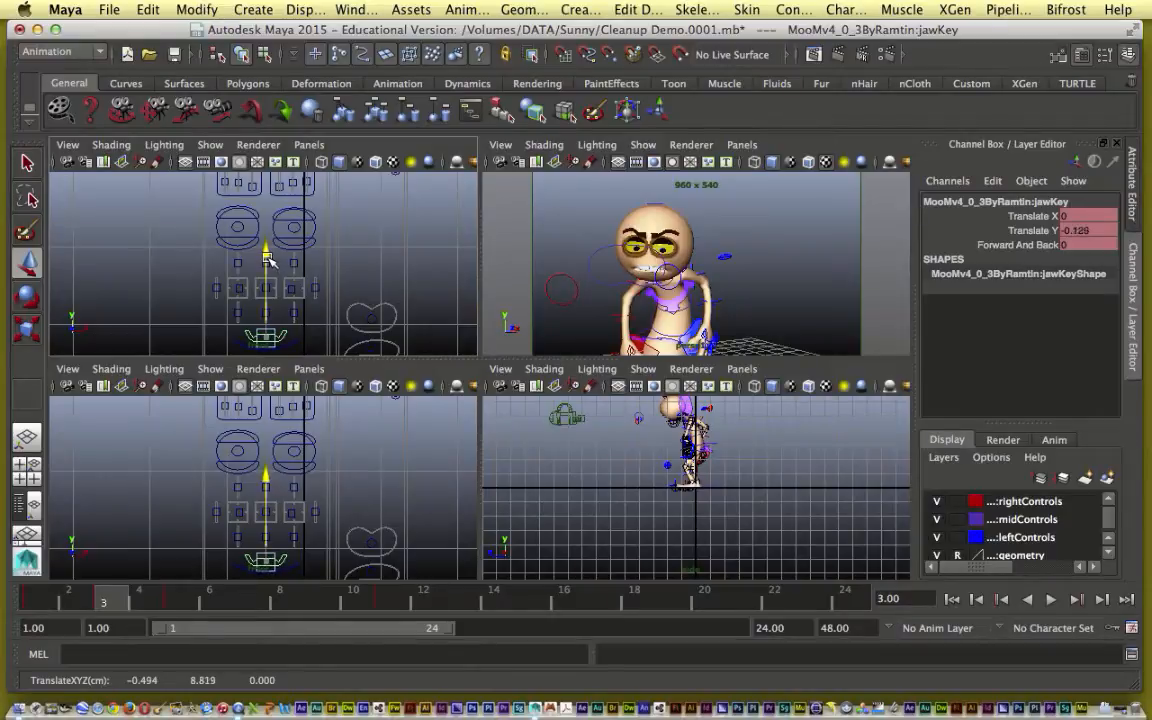
pyautogui.moveTo(268, 258); pyautogui.dragTo(268, 258)
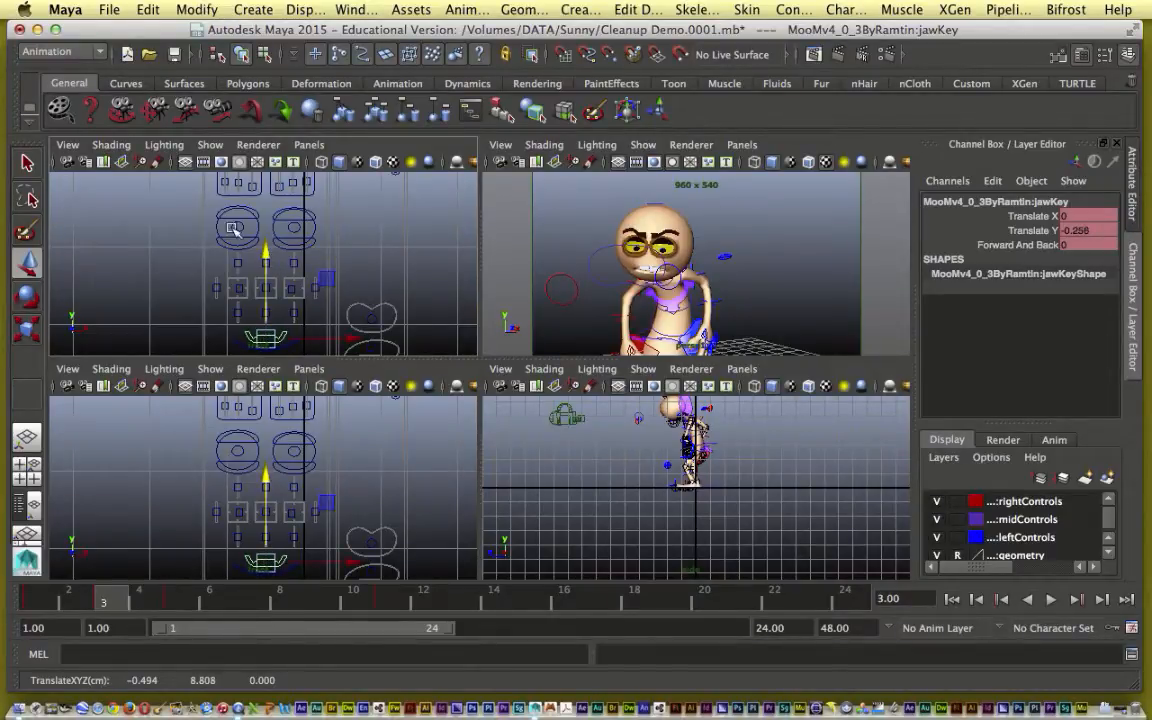
# Move the eye look control closer to the head at frame 3, to about X -2.76 and Y -1.91
pyautogui.click(235, 228)
pyautogui.scroll(-10, 228, 248)
pyautogui.keyDown('alt'); pyautogui.moveTo(226, 252); pyautogui.dragTo(226, 219, button='middle'); pyautogui.keyUp('alt')
pyautogui.scroll(3, 222, 235)
pyautogui.click(206, 274)
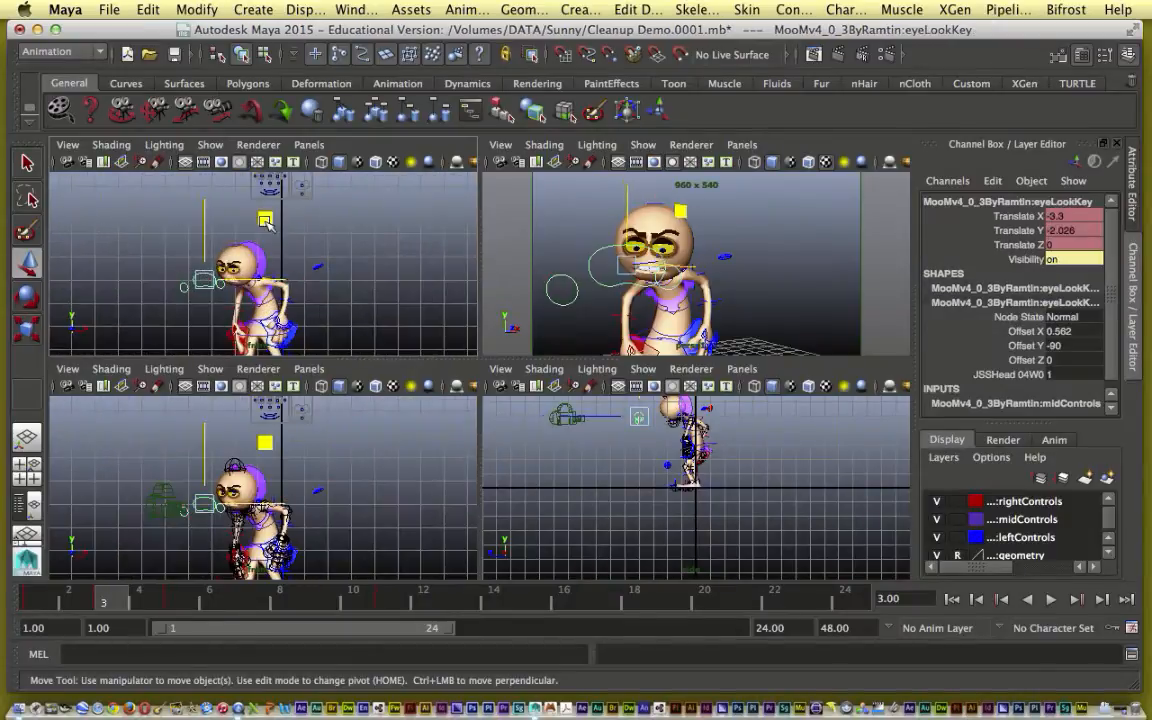
pyautogui.moveTo(268, 224); pyautogui.dragTo(280, 222)
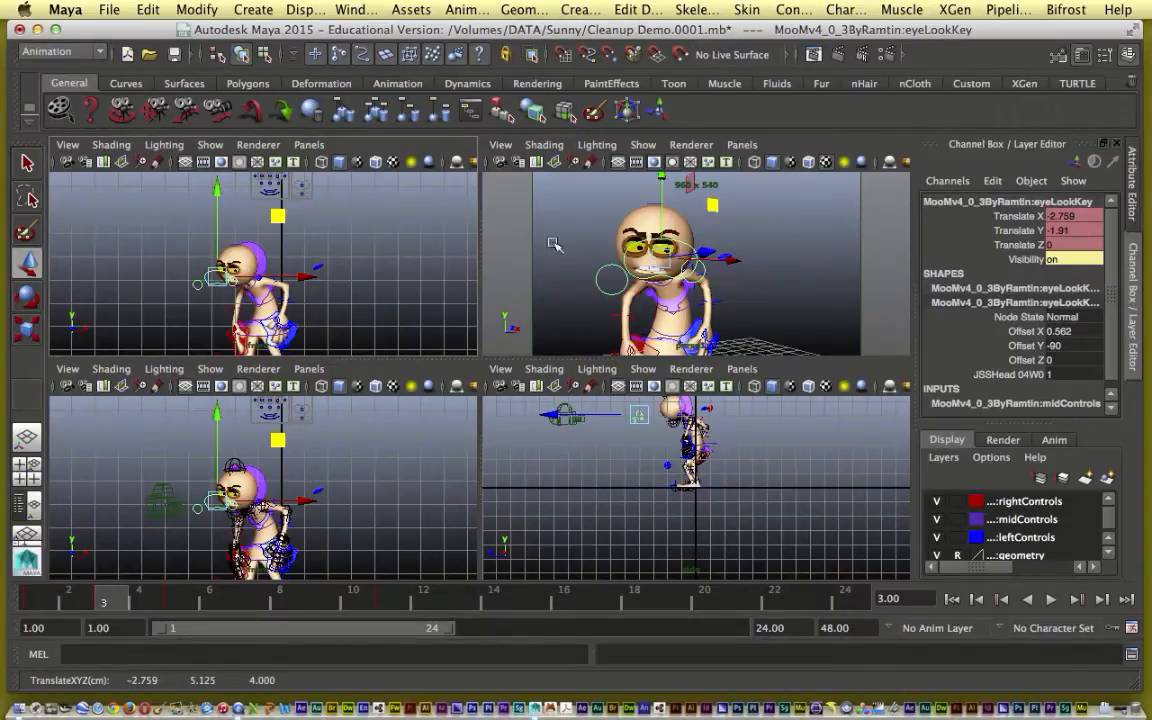
# Rotate the head control at frame 3 to about X 5.02, Y -30.52 and Z -4.40, and clear the selection
pyautogui.click(285, 259)
pyautogui.press('e')
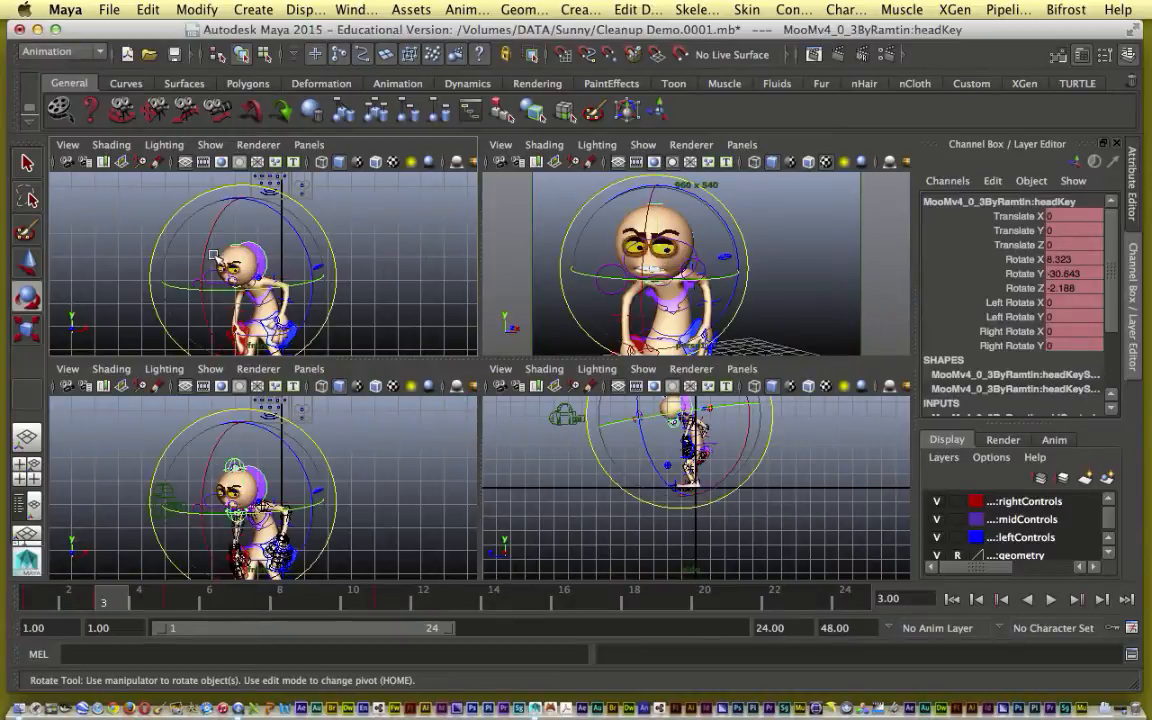
pyautogui.moveTo(240, 256); pyautogui.dragTo(207, 248)
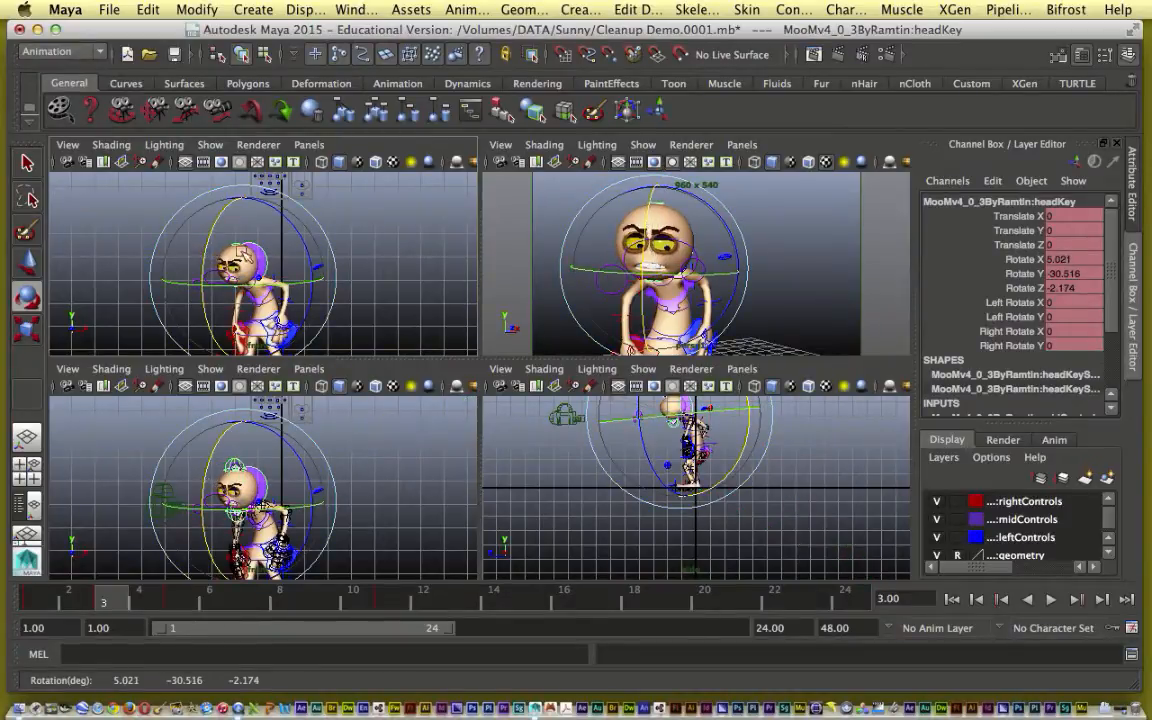
pyautogui.moveTo(300, 234); pyautogui.dragTo(304, 242)
pyautogui.scroll(-4, 334, 245)
pyautogui.click(377, 237)
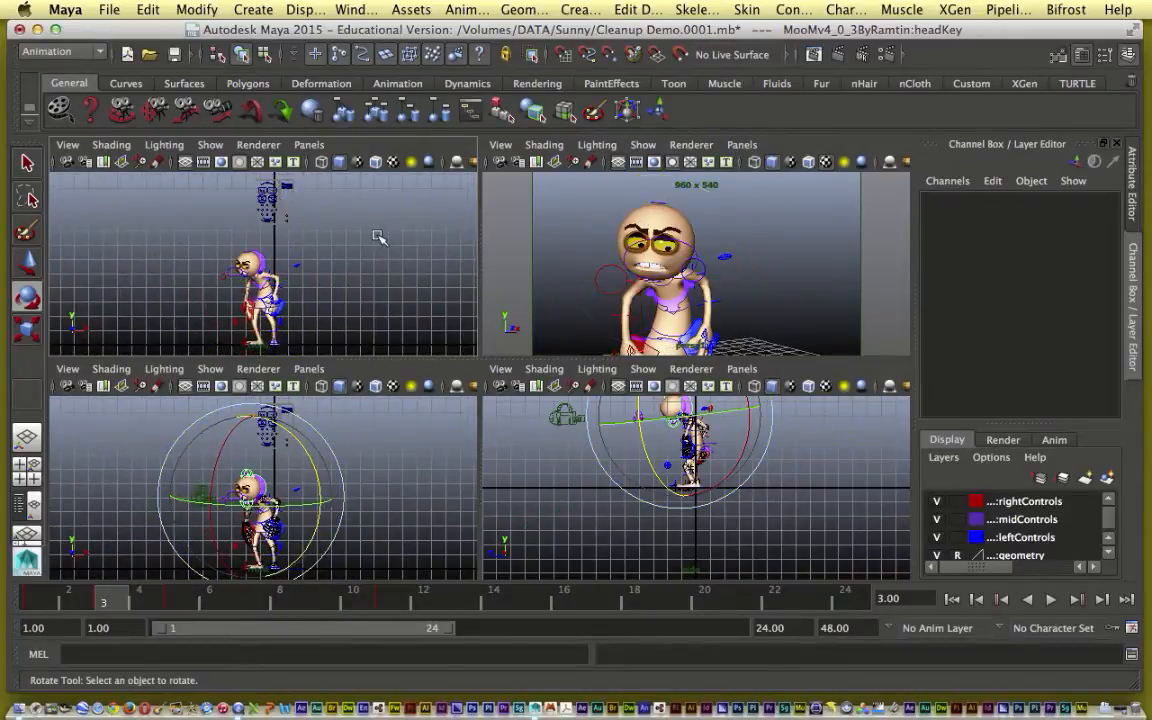
# Select the whole character rig, clear the selection, and select only the head control with the Select tool
pyautogui.moveTo(192, 195); pyautogui.dragTo(340, 340)
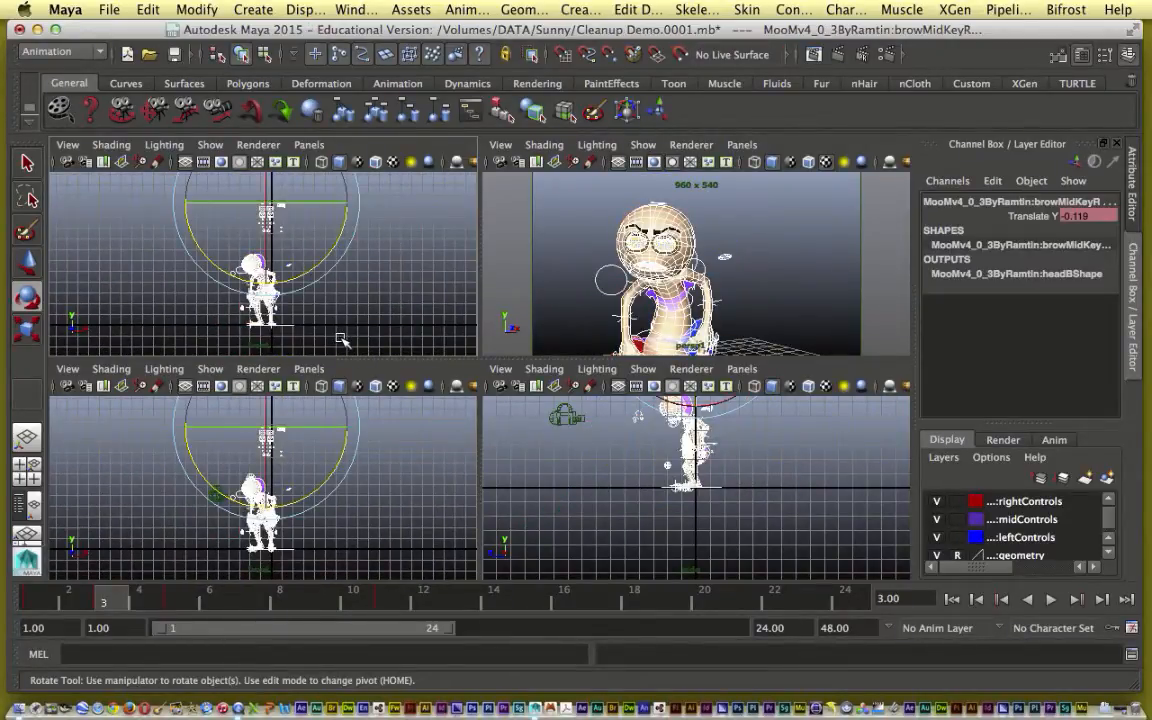
pyautogui.click(349, 327)
pyautogui.scroll(9, 352, 323)
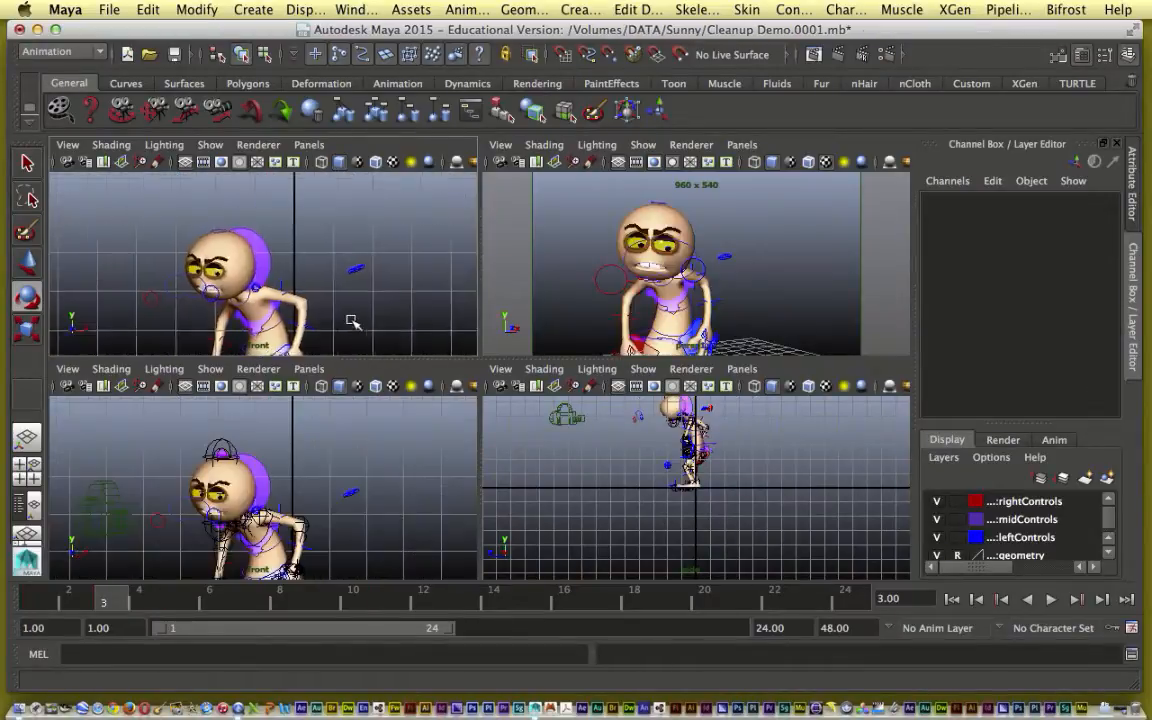
pyautogui.click(269, 275)
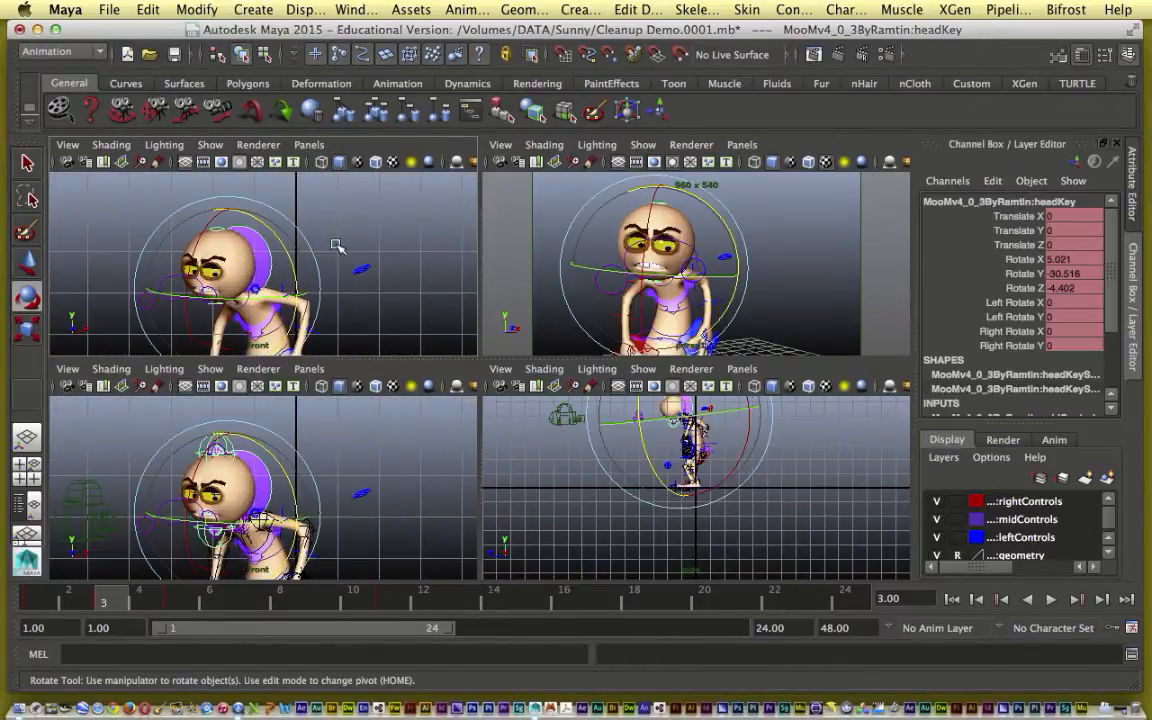
pyautogui.press('q')
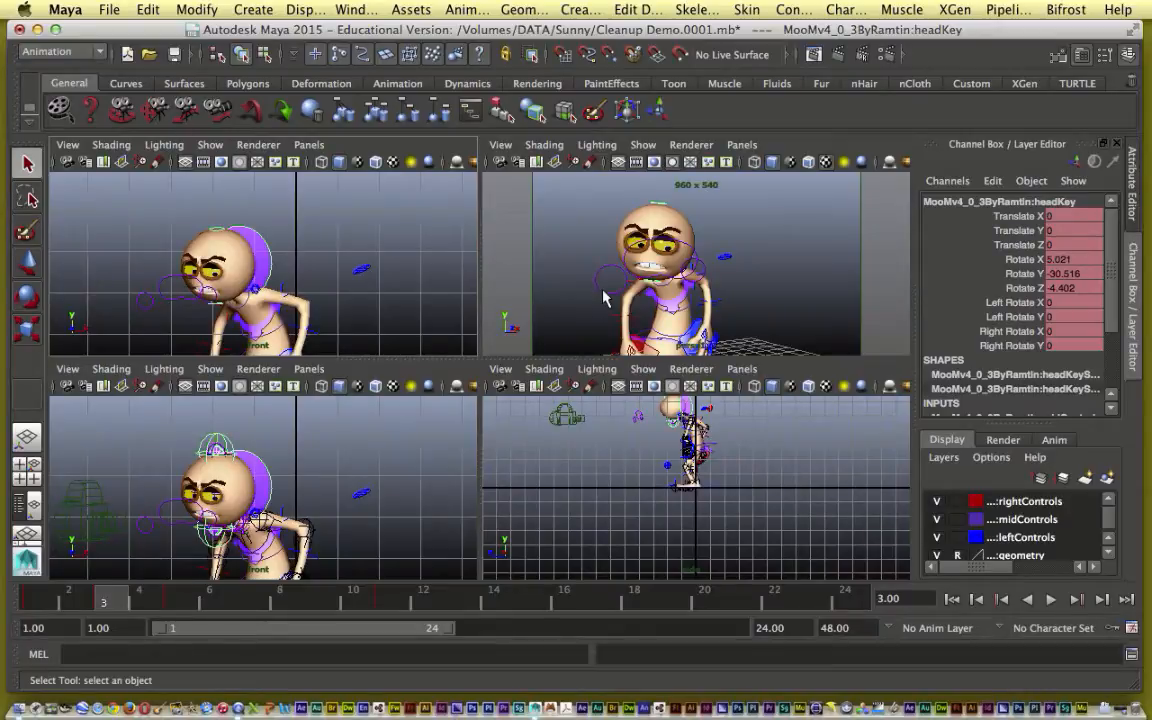
# Go back to frame 1, enlarge the perspective camera view and play the animation
pyautogui.press(',')
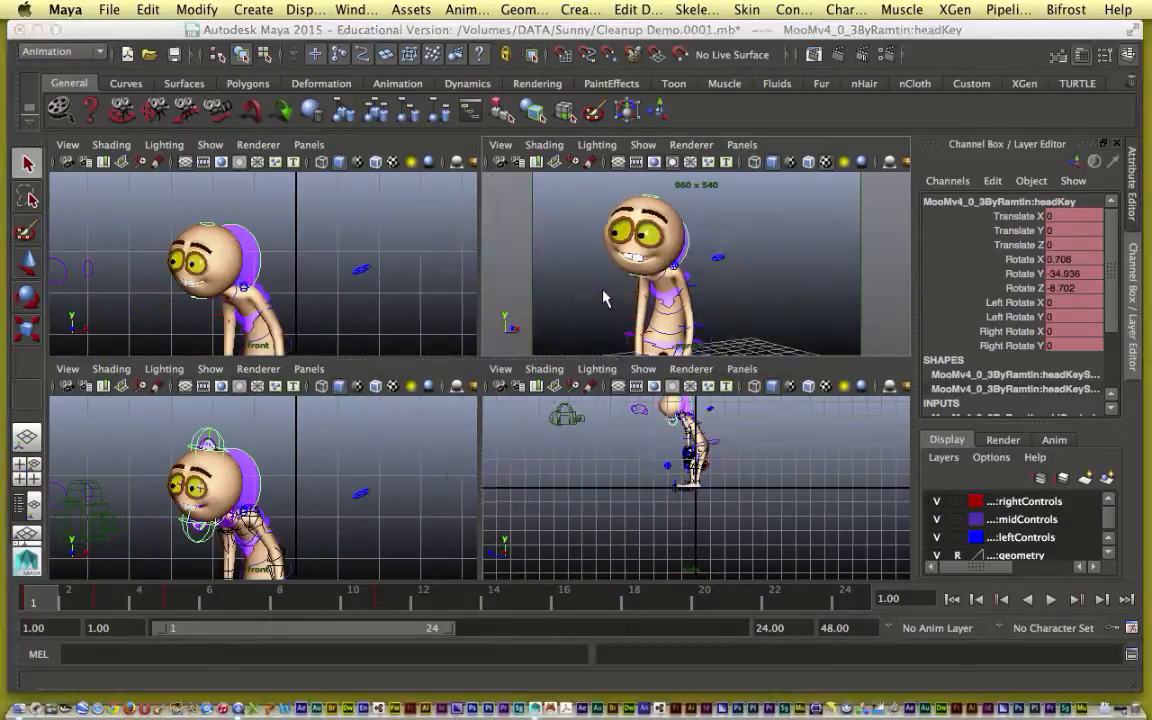
pyautogui.press('space')
pyautogui.hotkey('alt', 'v')
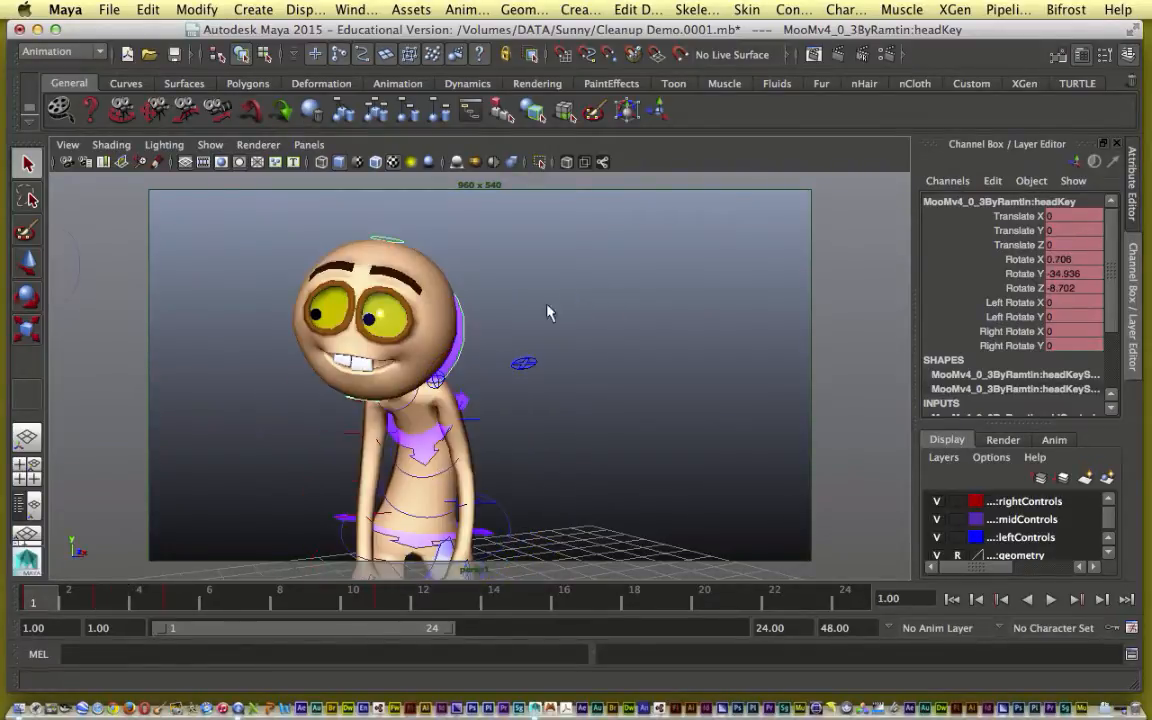
# Tilt the head control at frame 3 to about 2.12 in Rotate Z and key it
pyautogui.press('e')
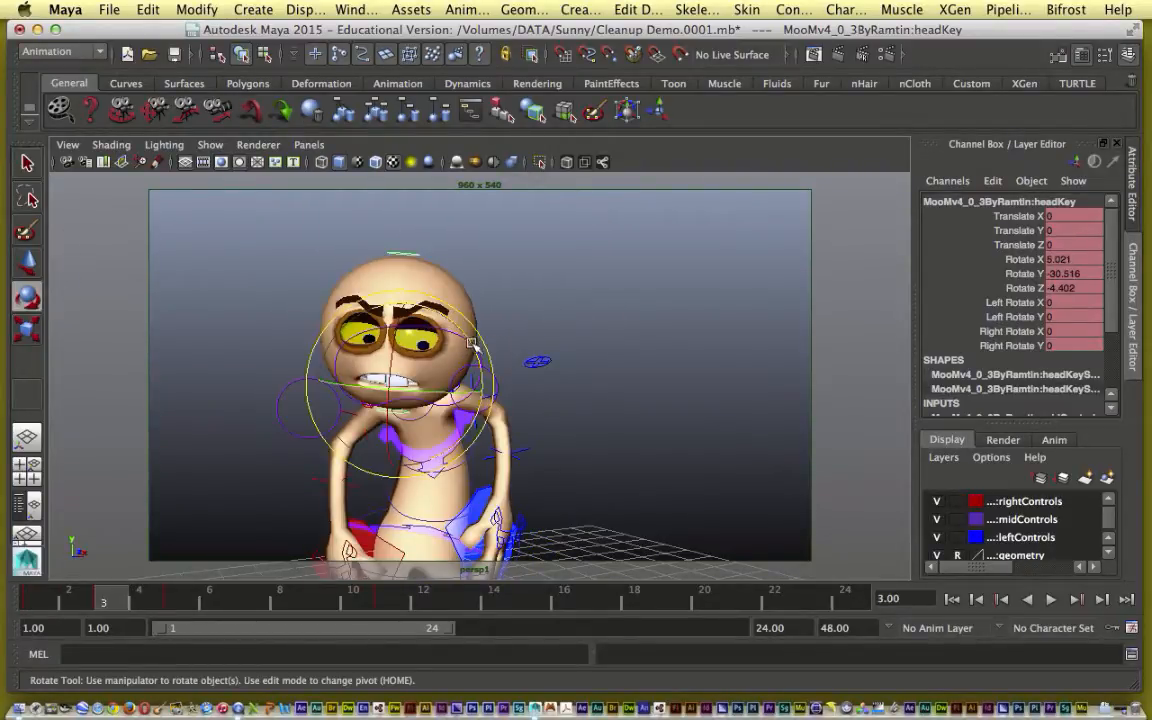
pyautogui.moveTo(473, 334); pyautogui.dragTo(467, 336)
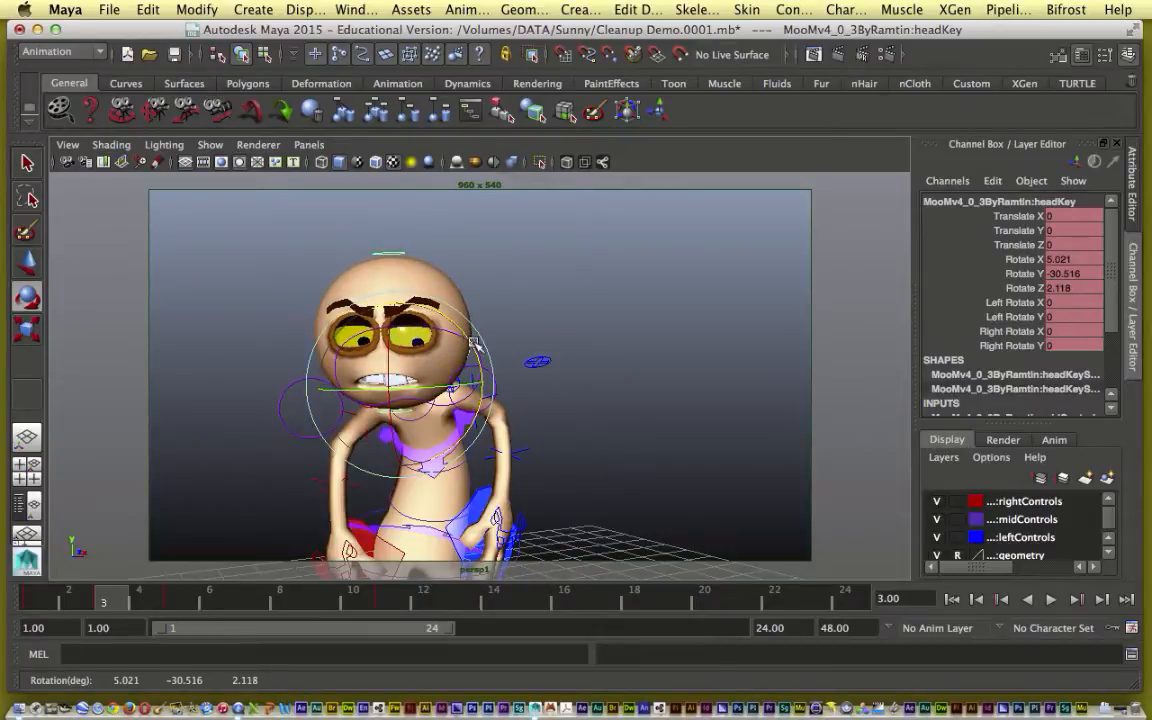
pyautogui.press('s')
# Step between the key poses at frames 1, 3 and 5 to check the head's new tilt
pyautogui.press('.')
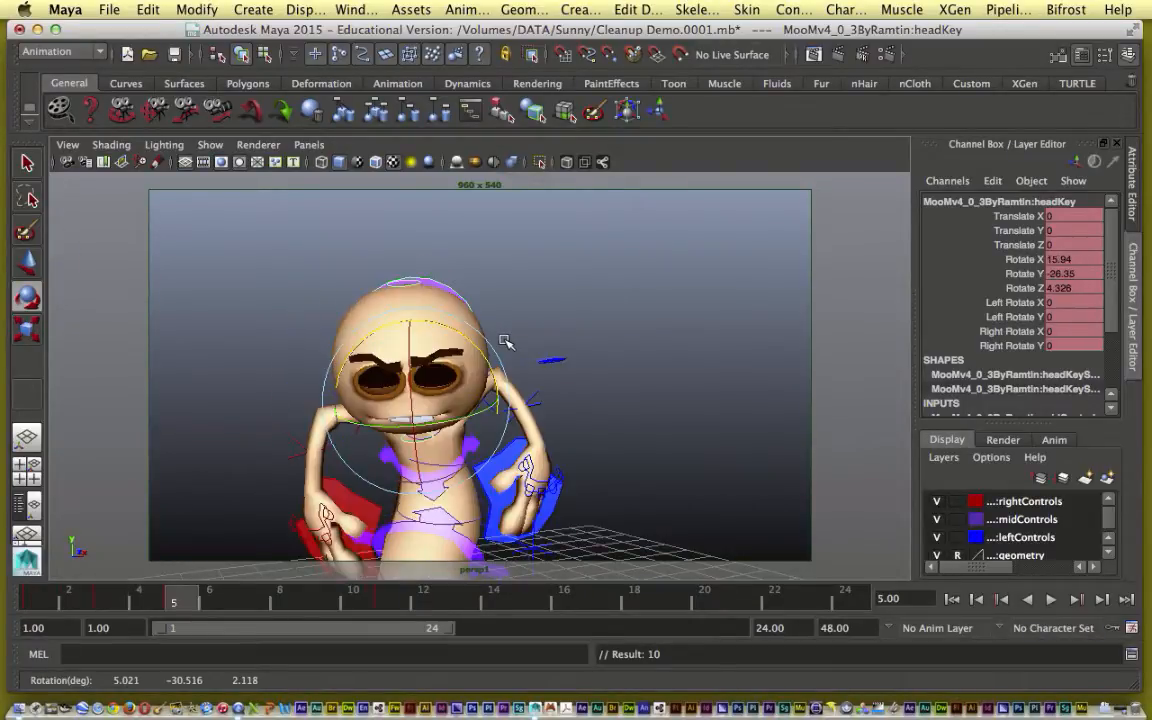
pyautogui.press(',')
pyautogui.press(',')
pyautogui.press('q')
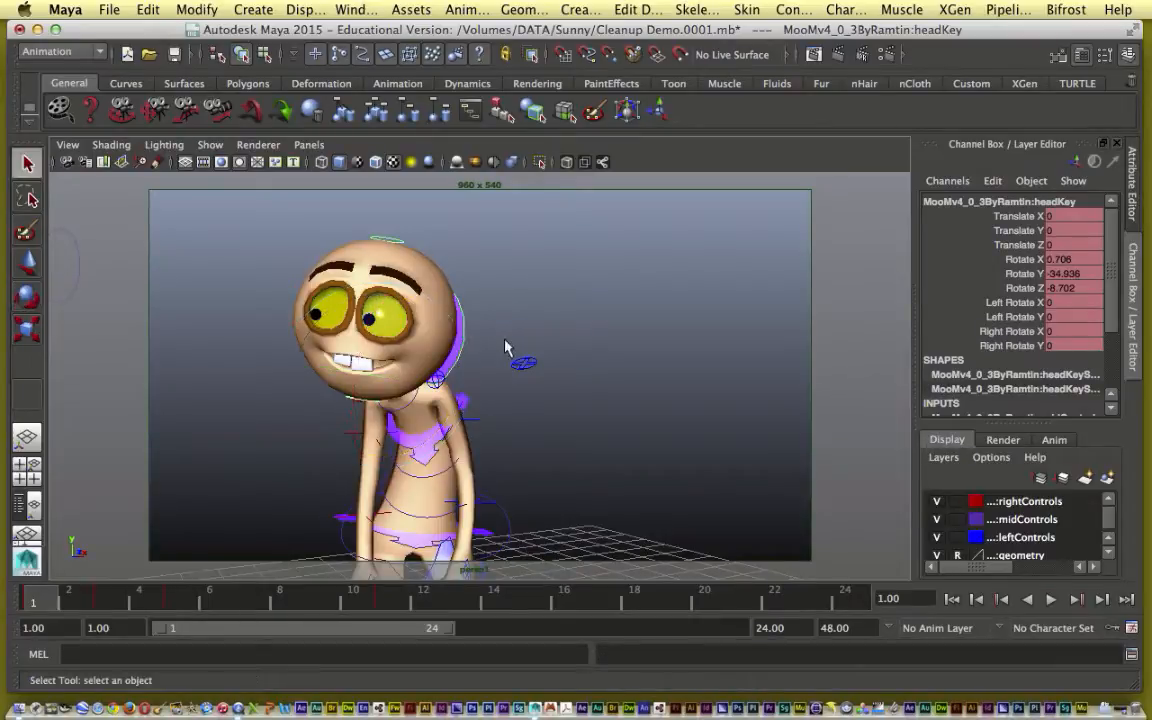
pyautogui.press('.')
pyautogui.press(',')
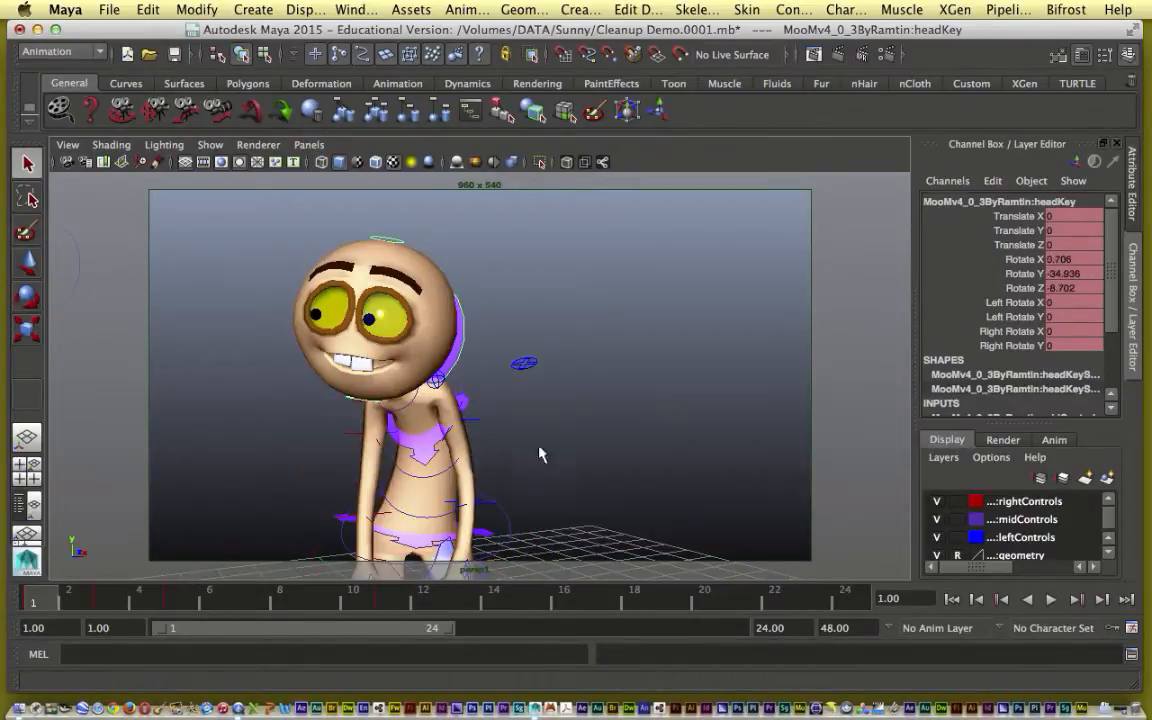
# Select the body control and step back and forth between frames 1, 3 and 5 to study the hip movement
pyautogui.click(512, 530)
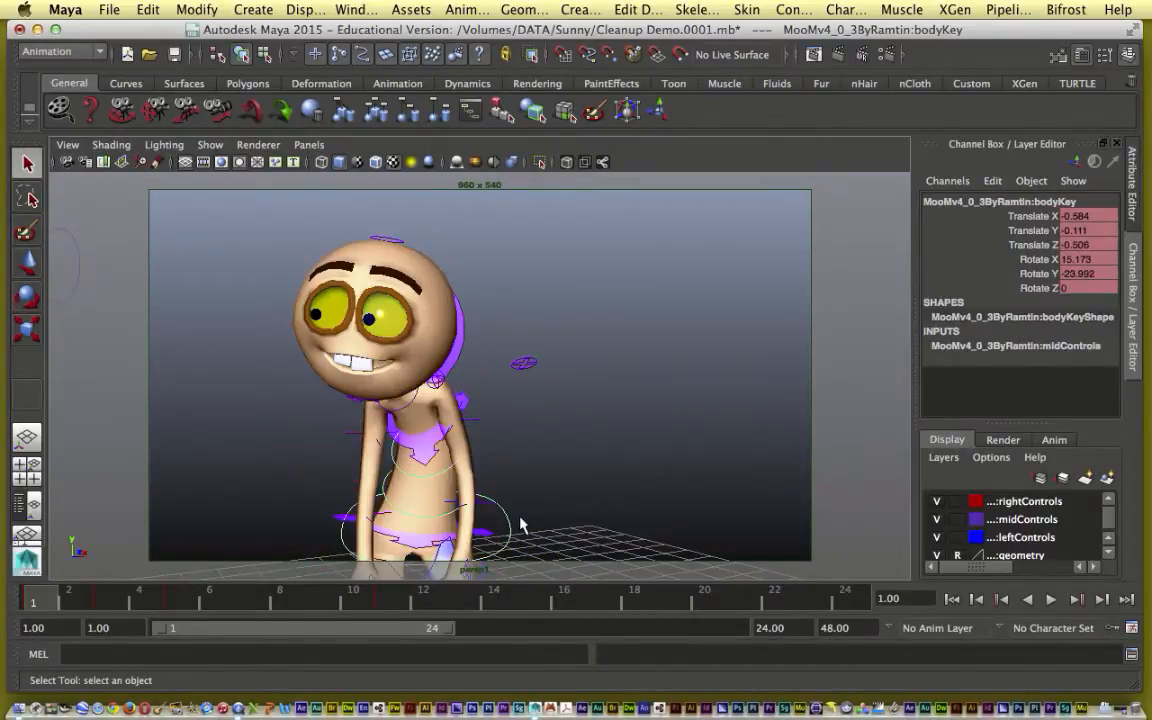
pyautogui.press('.')
pyautogui.press('.')
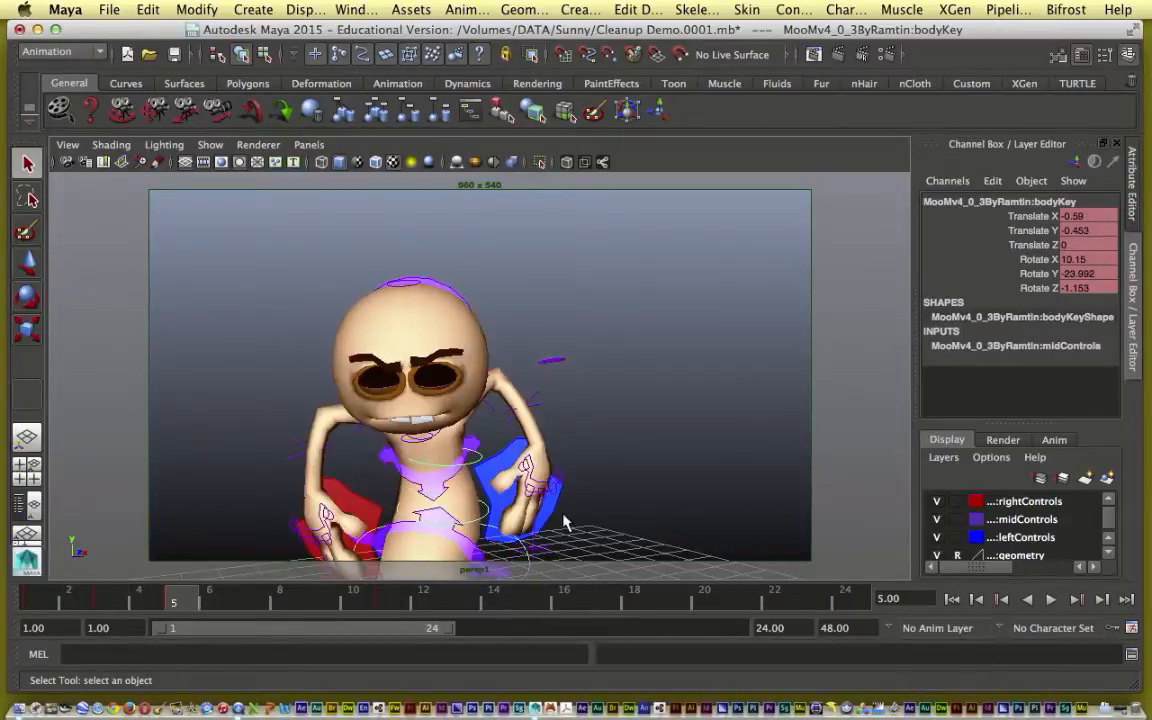
pyautogui.press(',')
pyautogui.press(',')
pyautogui.press('.')
pyautogui.press('.')
pyautogui.press(',')
pyautogui.press(',')
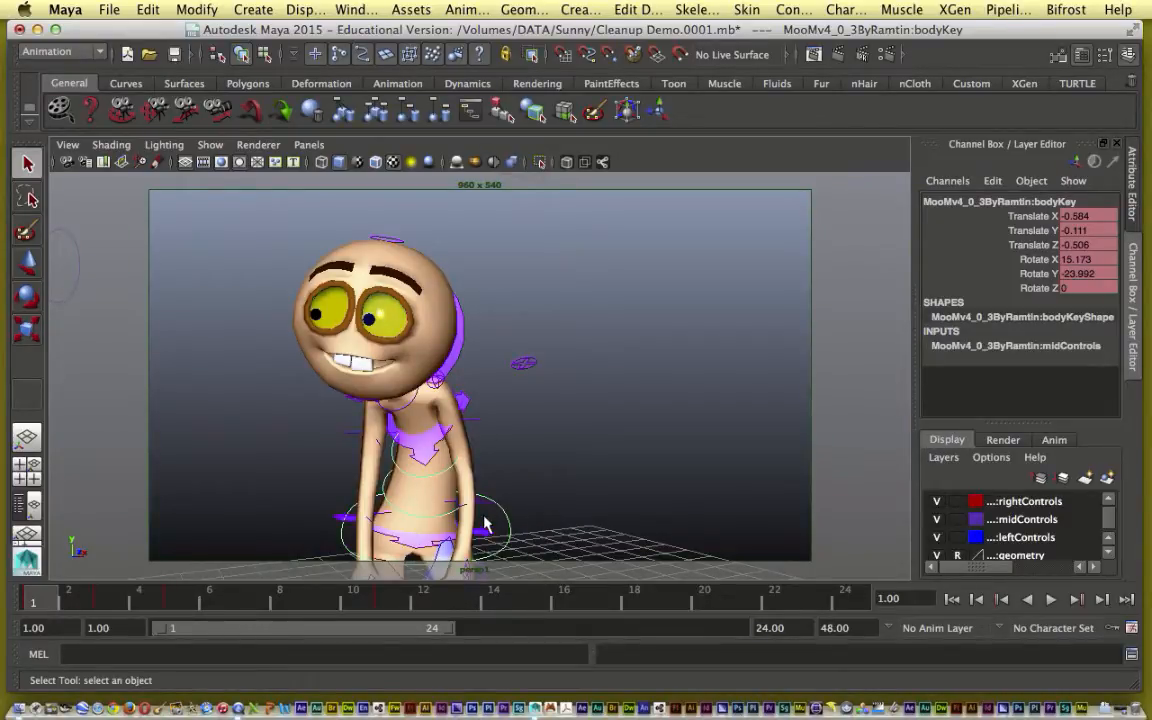
# Move the body control at frame 3 to about X -0.68 and Y -0.14, and key it
pyautogui.press('.')
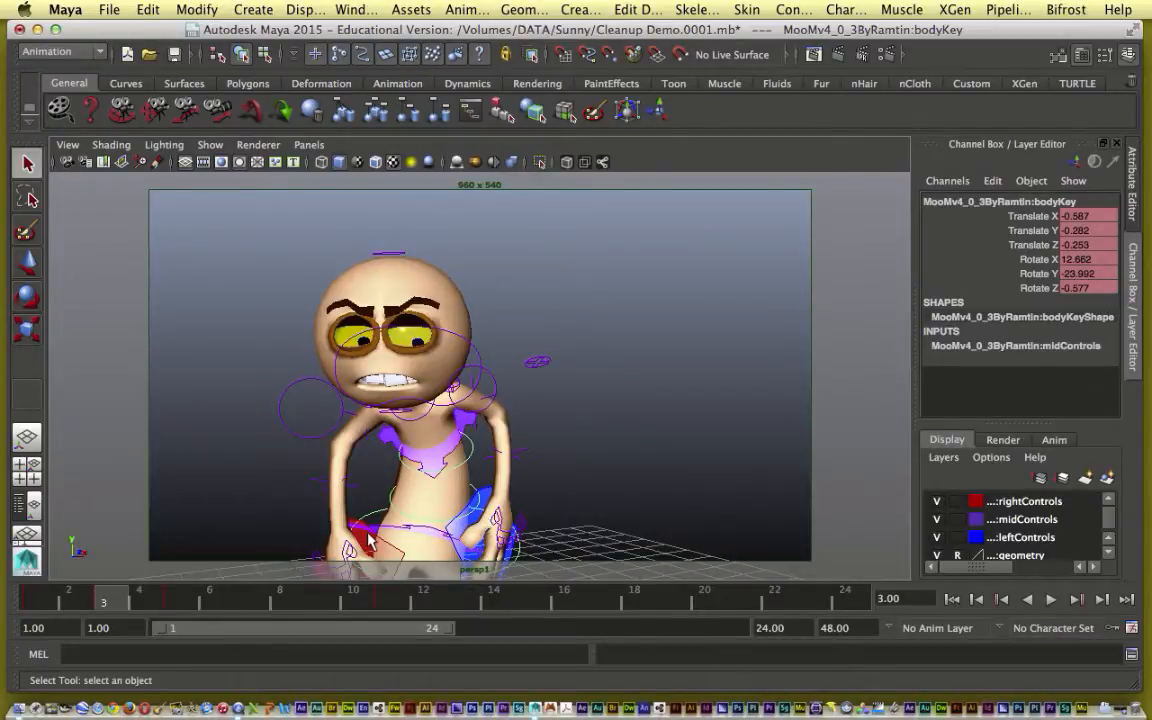
pyautogui.press('w')
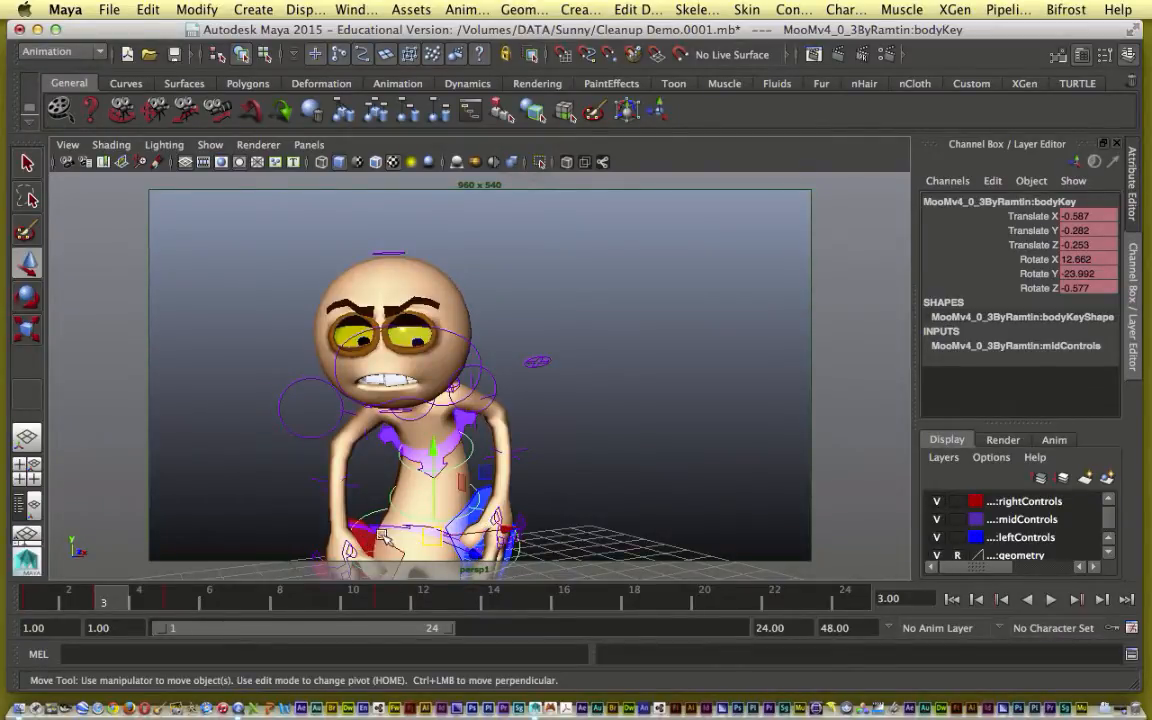
pyautogui.click(36, 601)
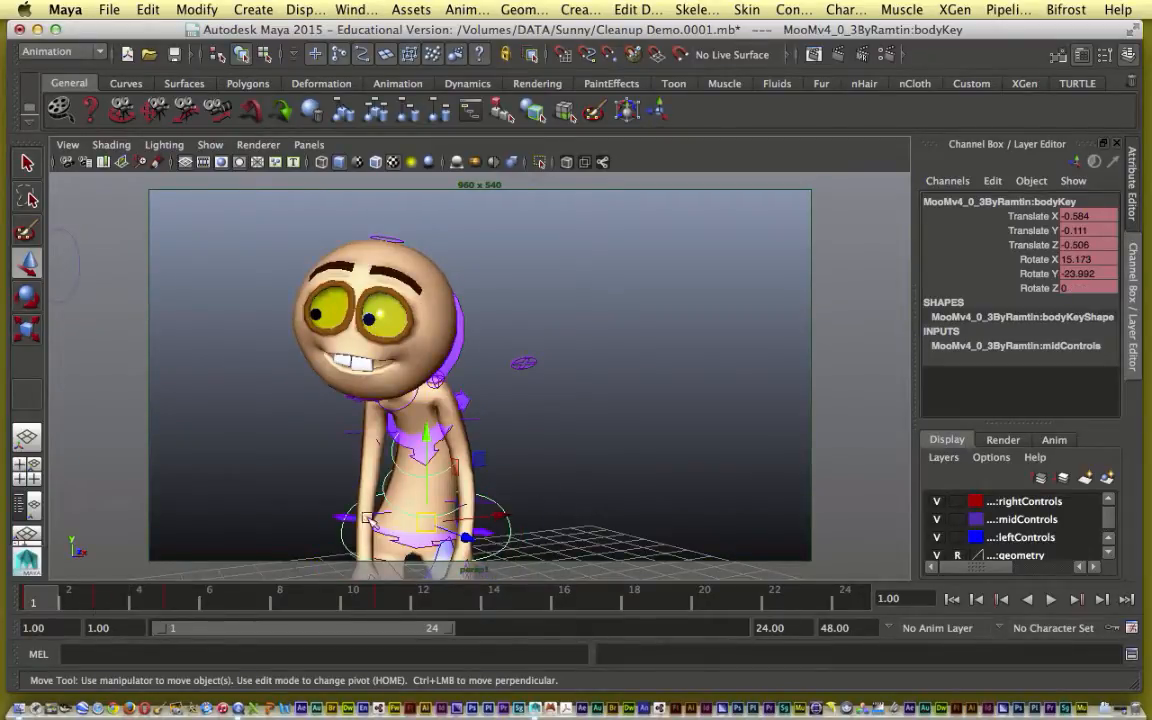
pyautogui.click(103, 605)
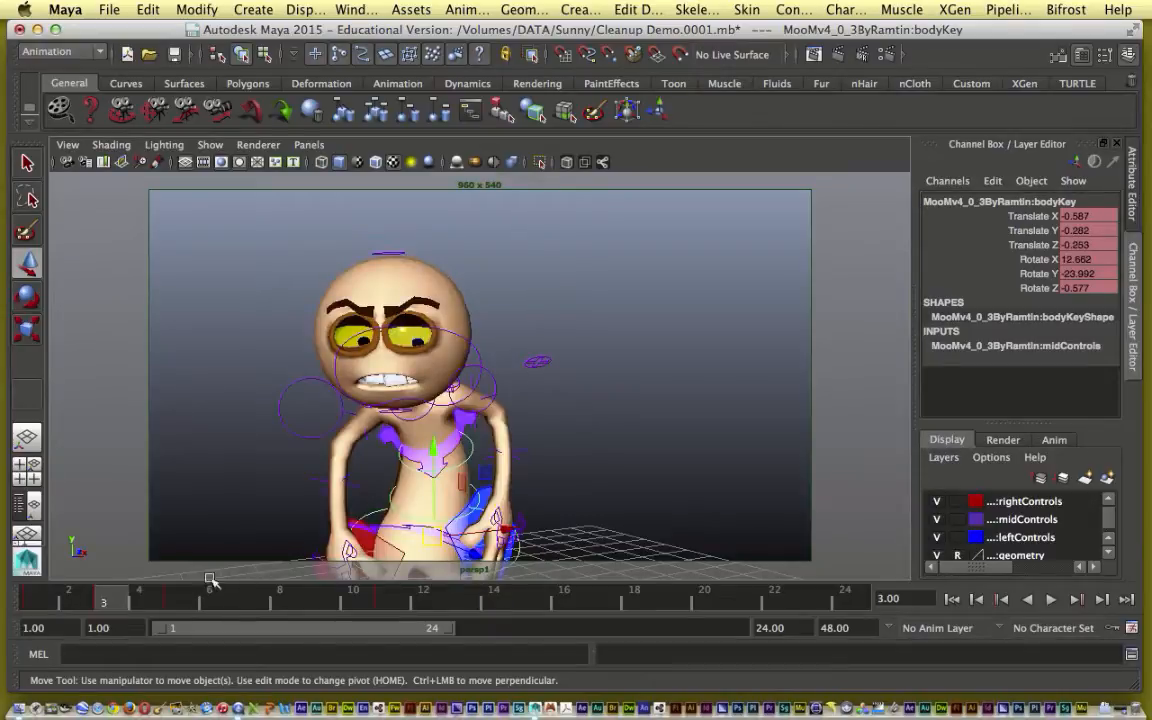
pyautogui.click(433, 471)
pyautogui.moveTo(433, 473); pyautogui.dragTo(494, 522)
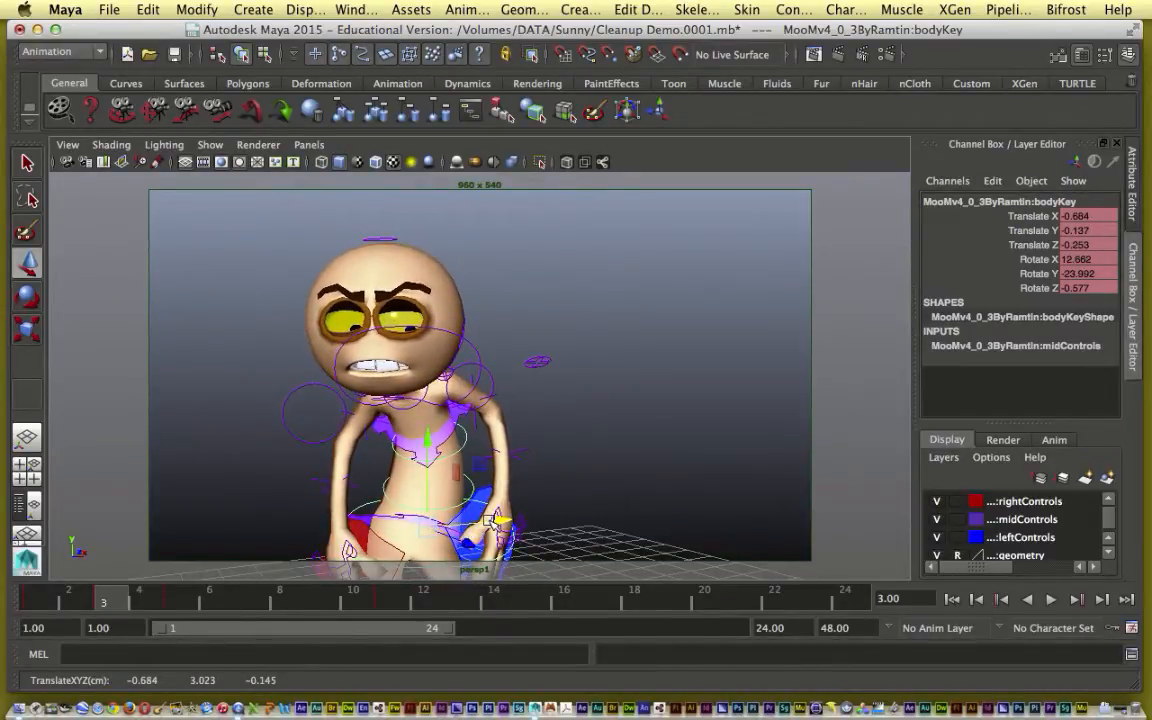
pyautogui.press('s')
# Flip through the poses at frames 1, 3 and 5 to review the body's path, stopping on frame 3
pyautogui.hotkey('alt', ',')
pyautogui.hotkey('alt', ',')
pyautogui.press('.')
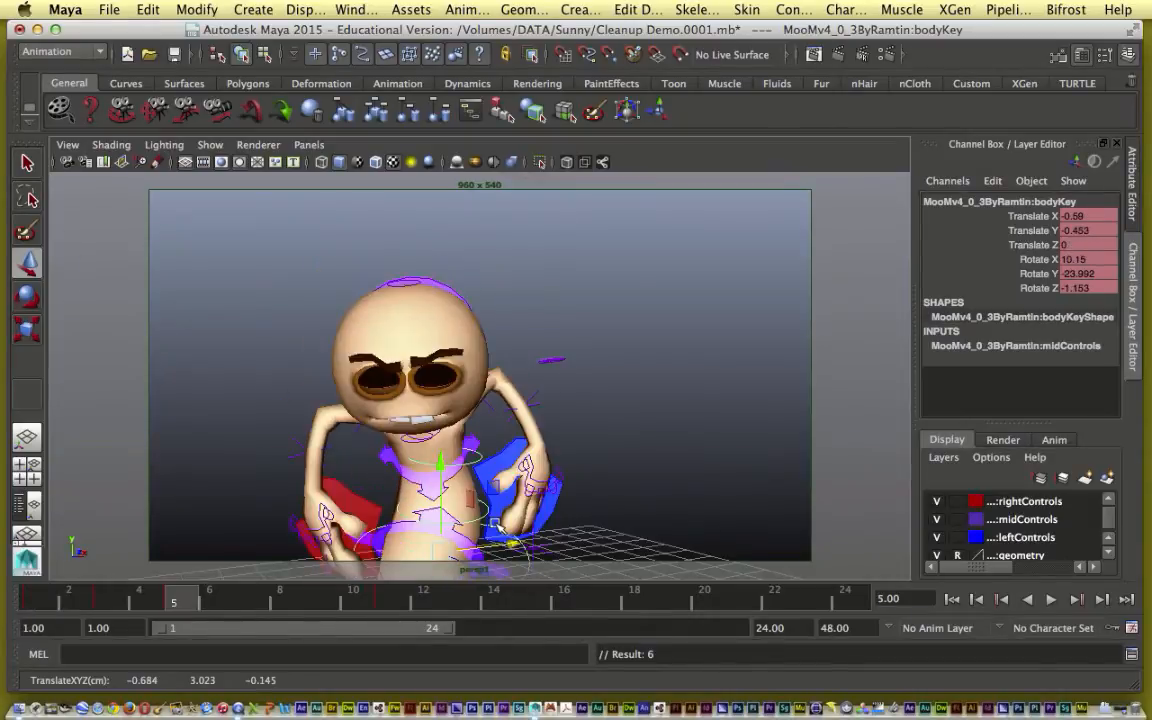
pyautogui.press(',')
pyautogui.press('.')
pyautogui.press(',')
pyautogui.press('.')
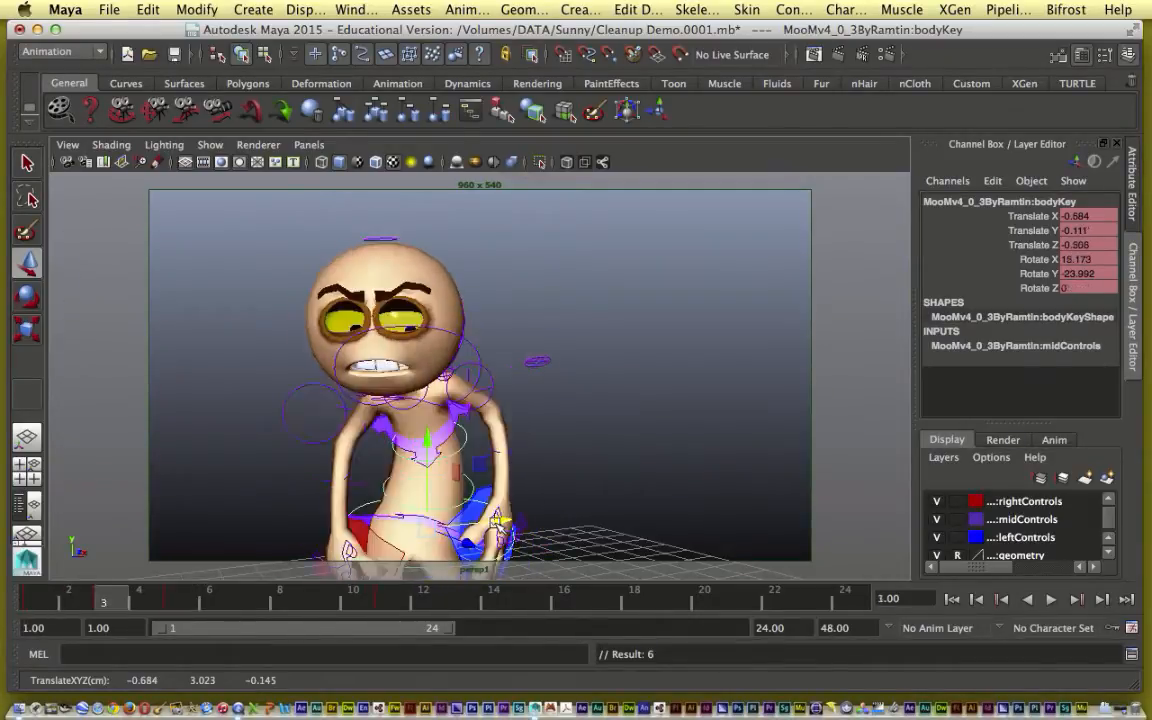
pyautogui.press('.')
pyautogui.press(',')
pyautogui.press(',')
pyautogui.press('.')
pyautogui.press(',')
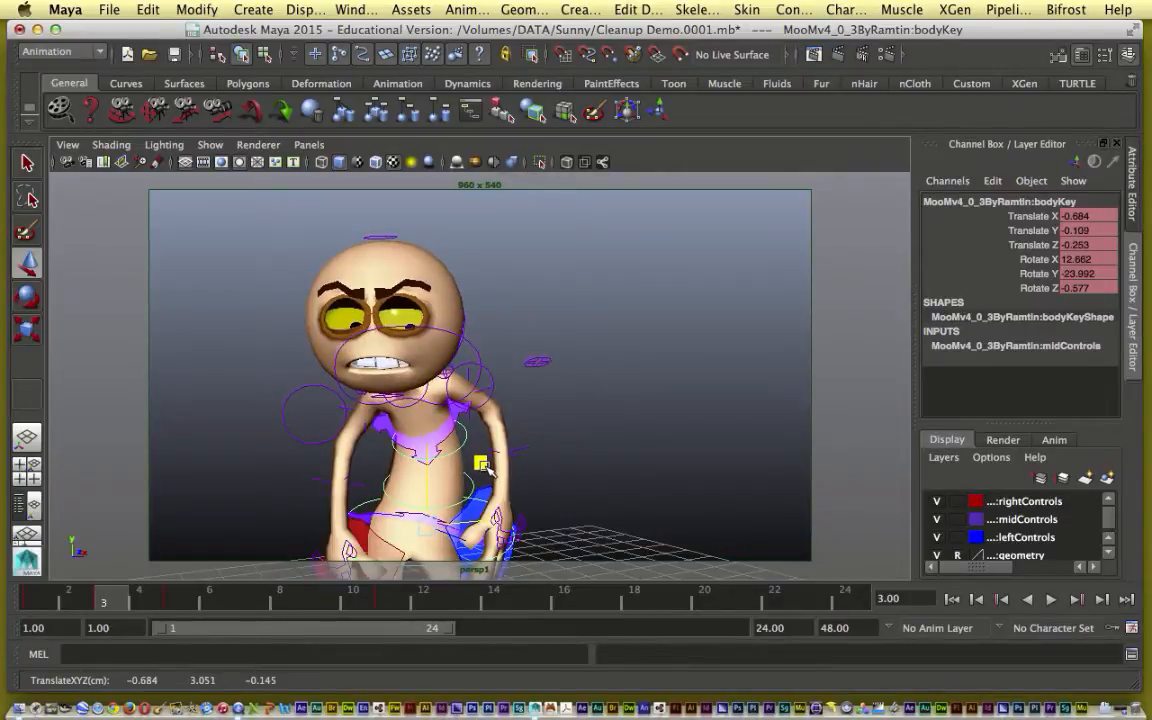
# Move the body control at frame 3 to about X -0.65 and Y -0.04, key it, and compare it with the neighbouring keys
pyautogui.press('.')
pyautogui.press(',')
pyautogui.press('.')
pyautogui.press(',')
pyautogui.press('.')
pyautogui.press(',')
pyautogui.press('.')
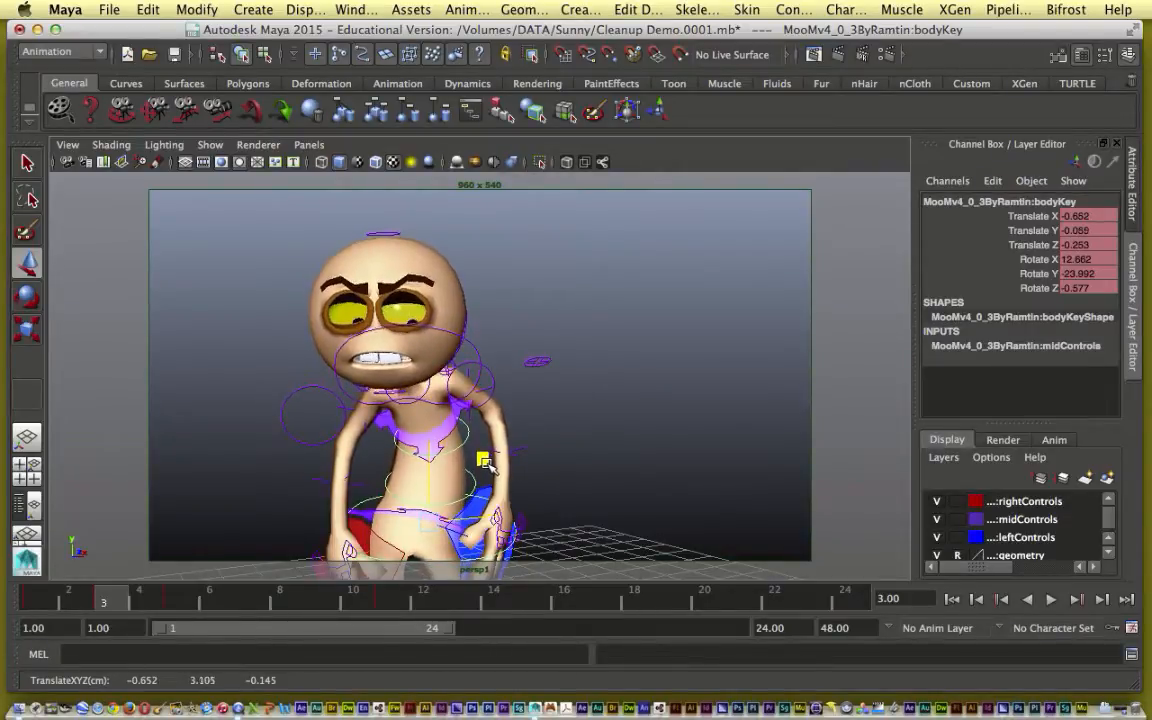
pyautogui.press('.')
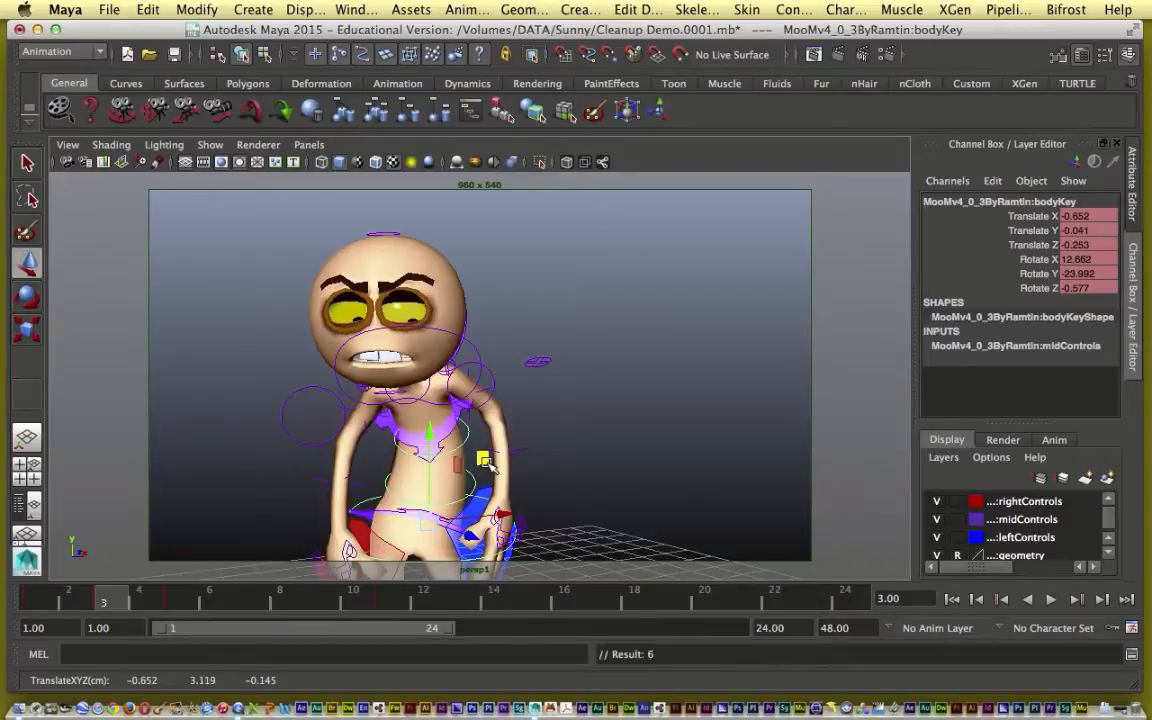
# Flip between the key poses at frames 1, 3 and 5 to study the raised body's path
pyautogui.press(',')
pyautogui.press('.')
pyautogui.press('.')
pyautogui.press('.')
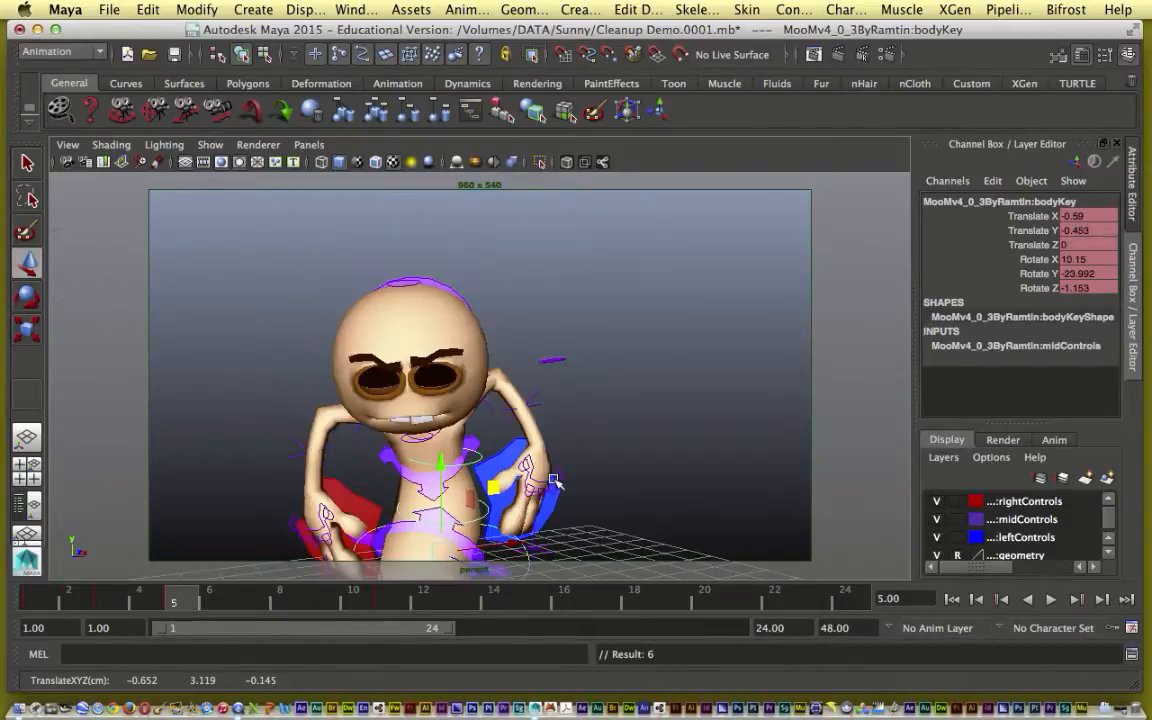
pyautogui.press('.')
pyautogui.press(',')
pyautogui.press(',')
pyautogui.press(',')
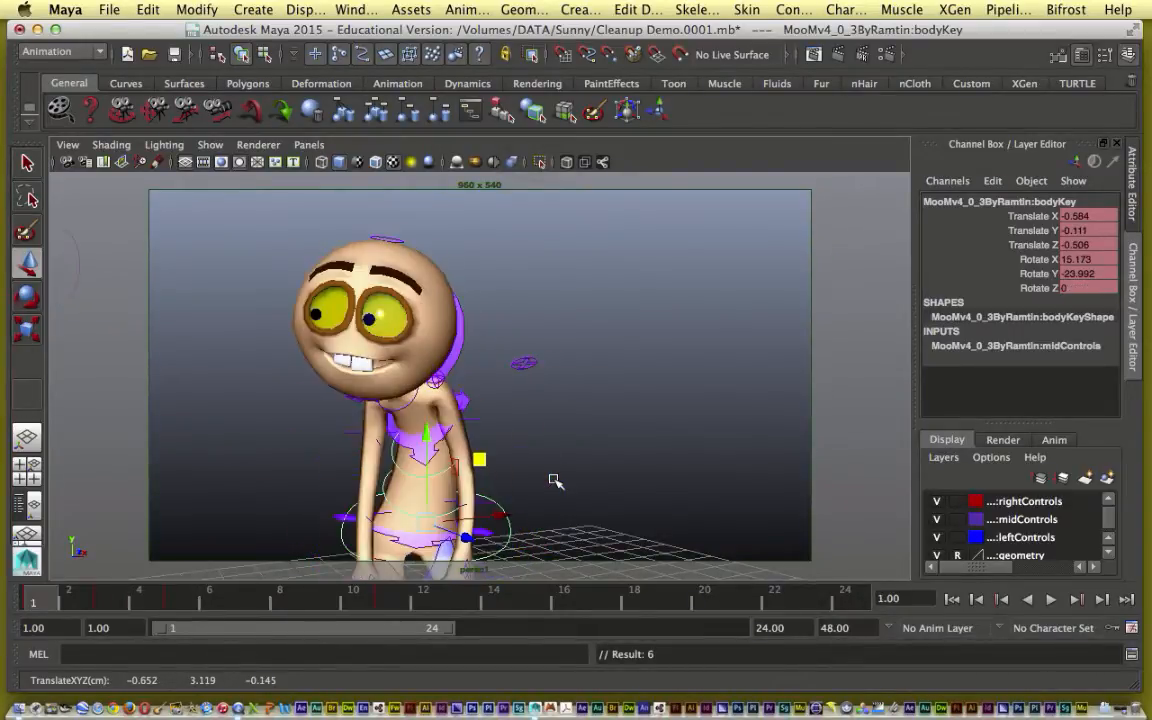
pyautogui.press('.')
pyautogui.press(',')
pyautogui.press('.')
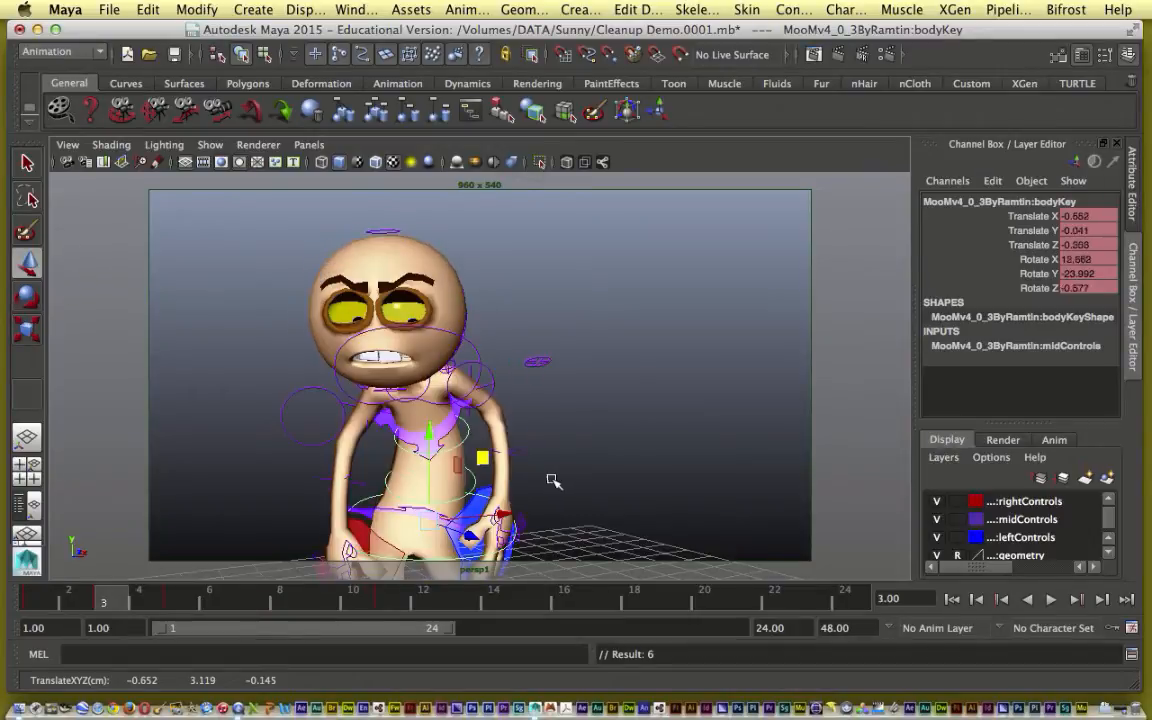
# Raise the body control at frame 3 to about Y -0.01, key it, and compare the pose with frame 1
pyautogui.moveTo(473, 467)
pyautogui.mouseDown(button='middle')
pyautogui.moveTo(481, 445)
pyautogui.moveTo(486, 460)
pyautogui.mouseUp(button='middle')
pyautogui.press('s')
pyautogui.press(',')
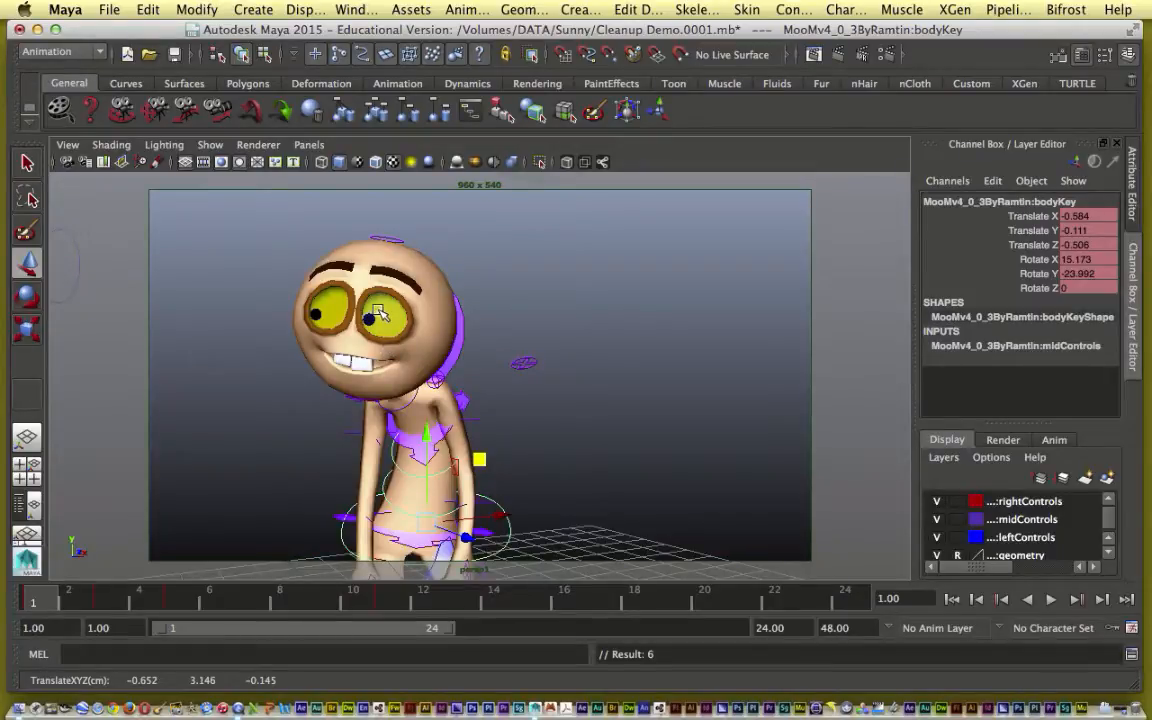
pyautogui.press('.')
pyautogui.press(',')
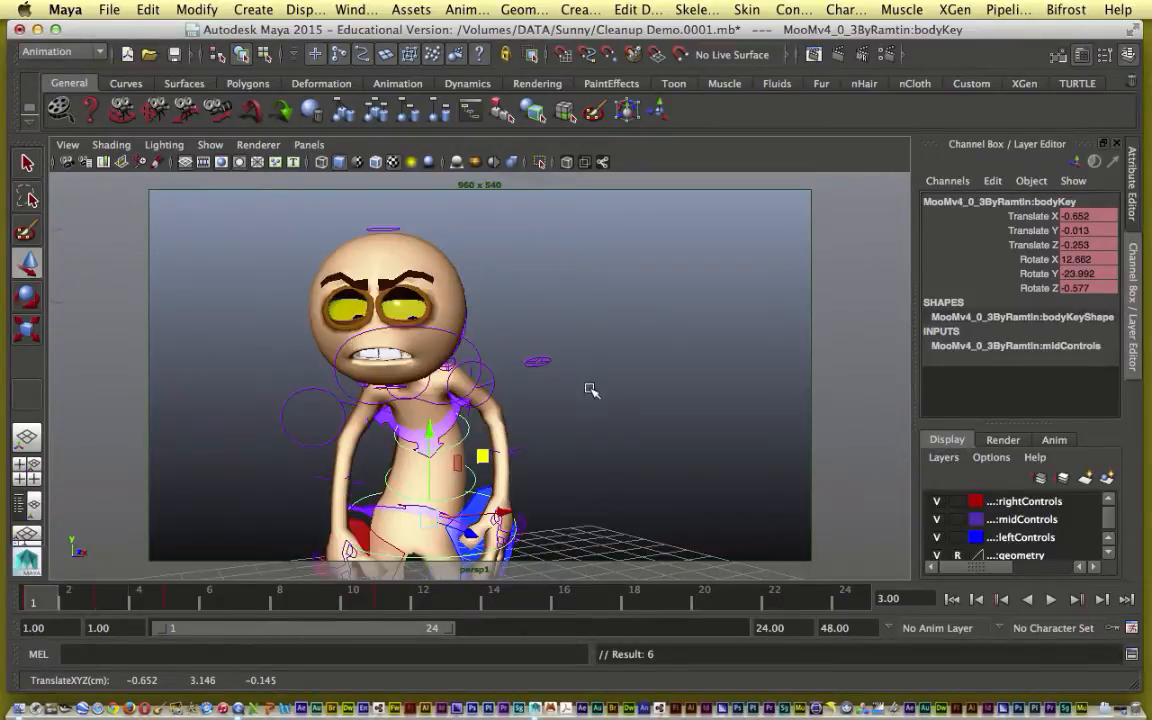
pyautogui.press('.')
pyautogui.press(',')
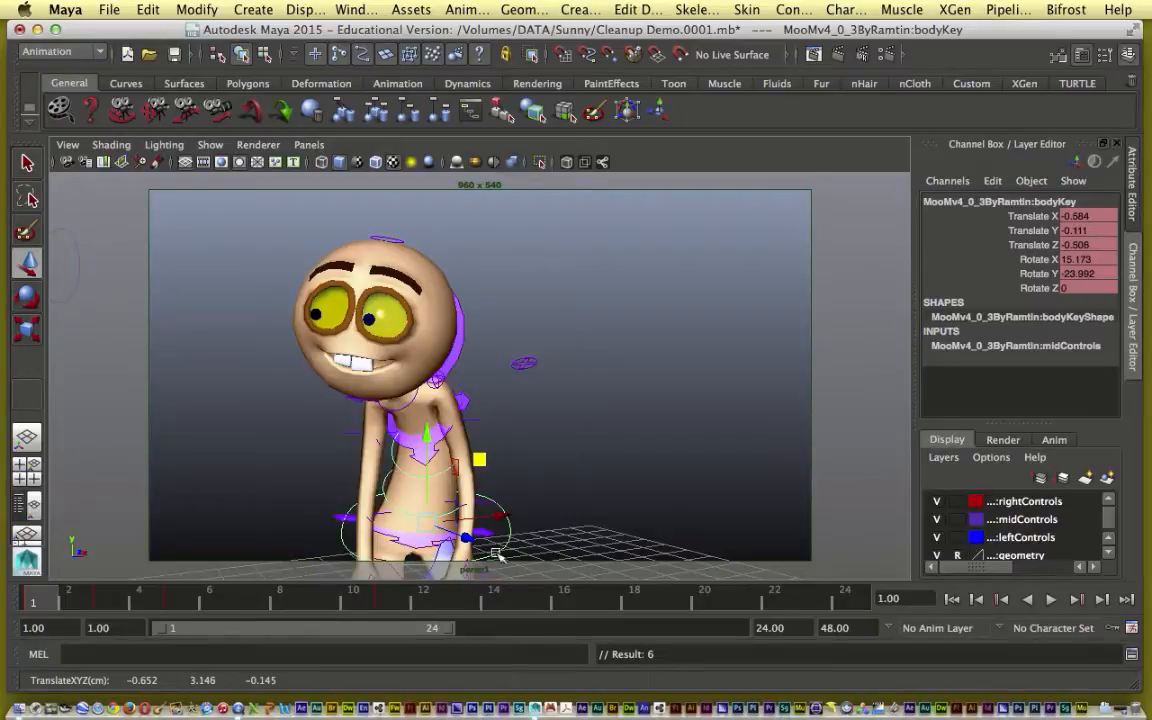
pyautogui.press('.')
pyautogui.press(',')
pyautogui.press('.')
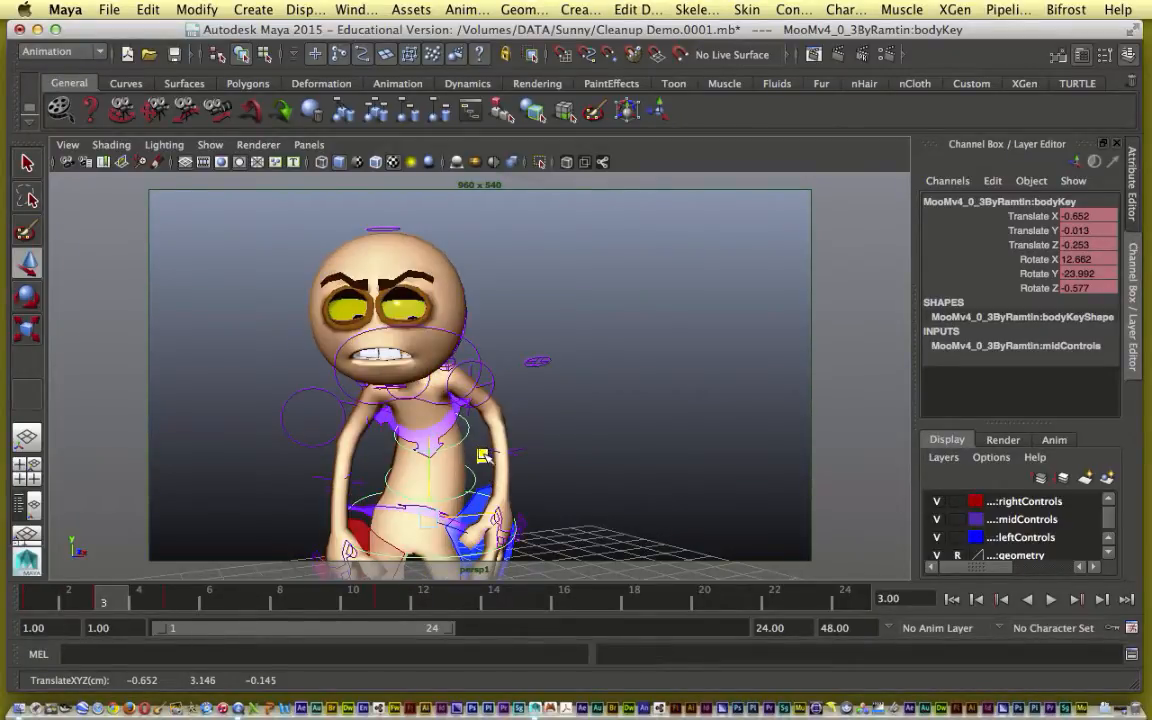
# Move the body control at frame 3 to about X -0.68 and Y 0.07, key it, and compare with frame 1
pyautogui.moveTo(432, 448); pyautogui.dragTo(488, 448)
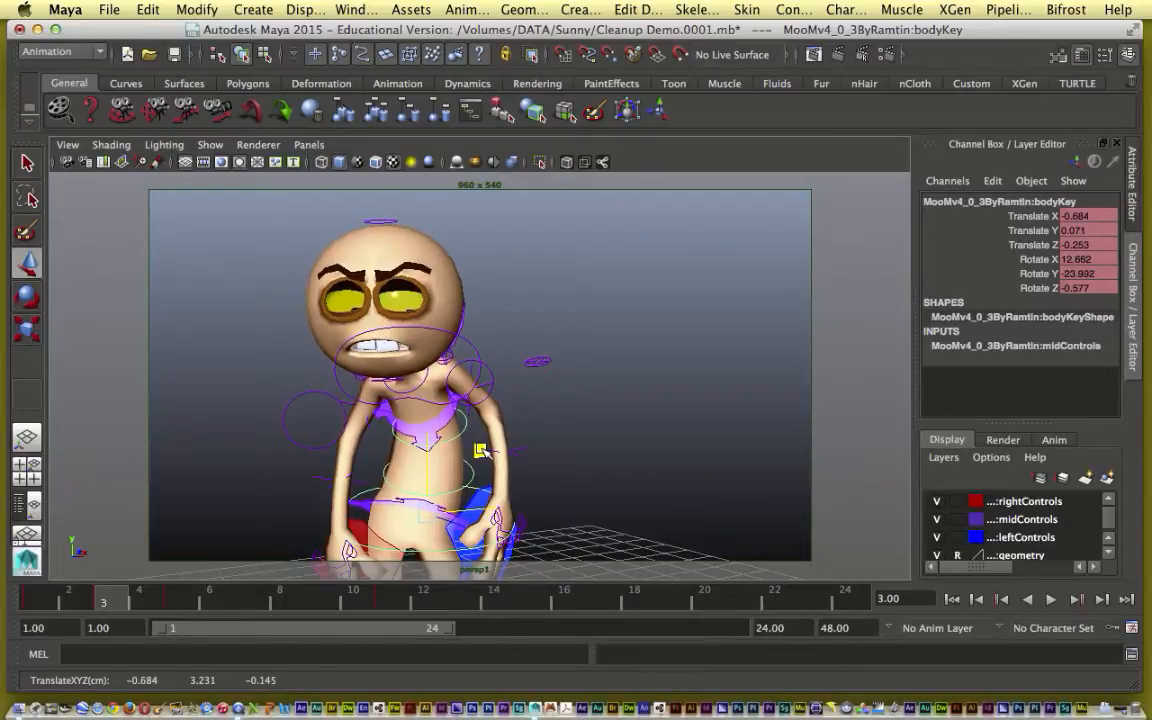
pyautogui.press('s')
pyautogui.press(',')
pyautogui.press('.')
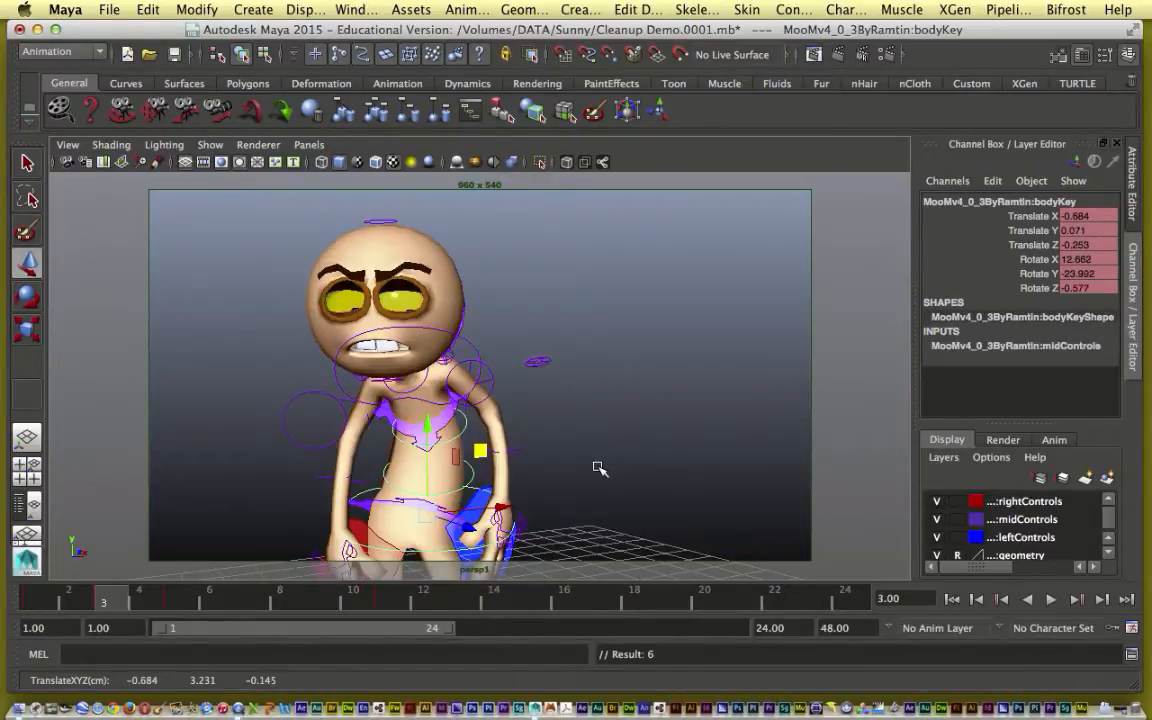
pyautogui.press(',')
pyautogui.press('.')
# Raise the eye look control at frame 3 to about Y -1.6 and key it
pyautogui.click(447, 337)
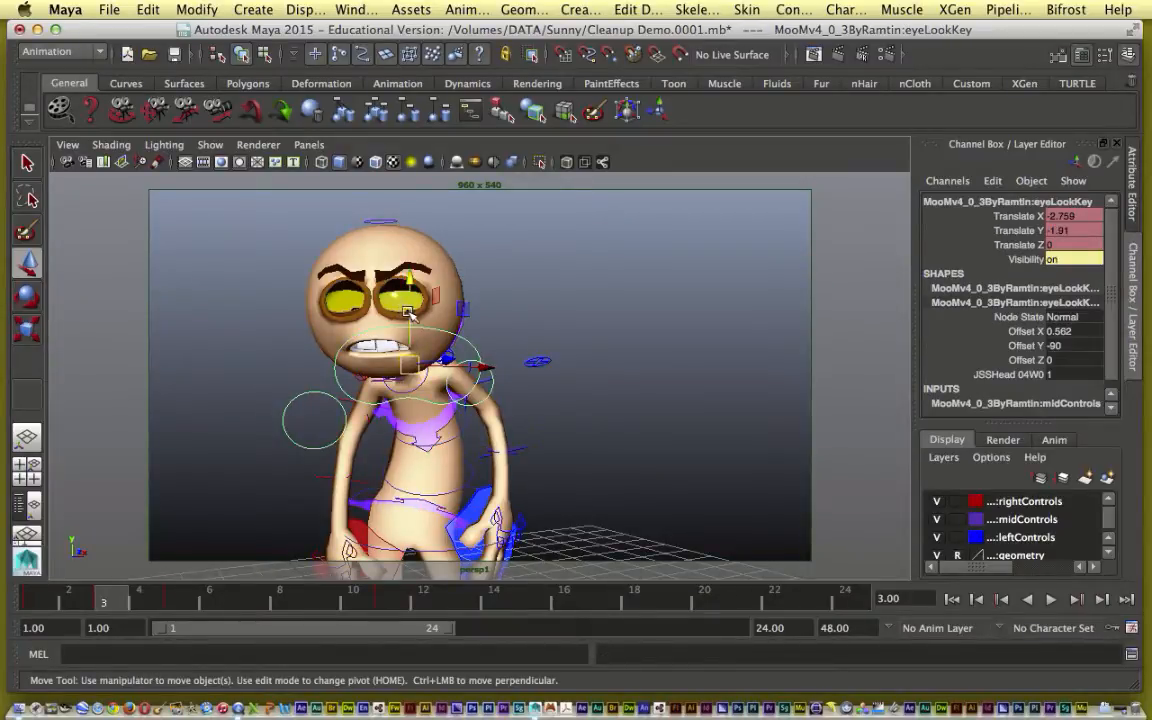
pyautogui.moveTo(408, 313); pyautogui.dragTo(410, 272)
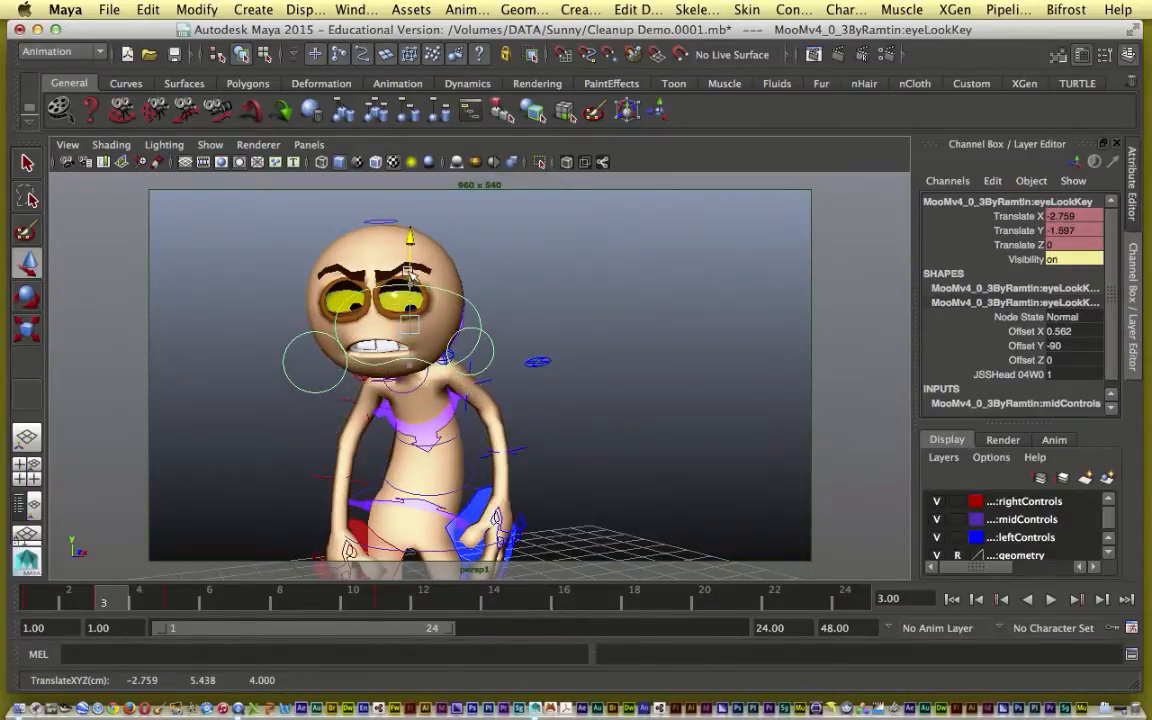
pyautogui.press('s')
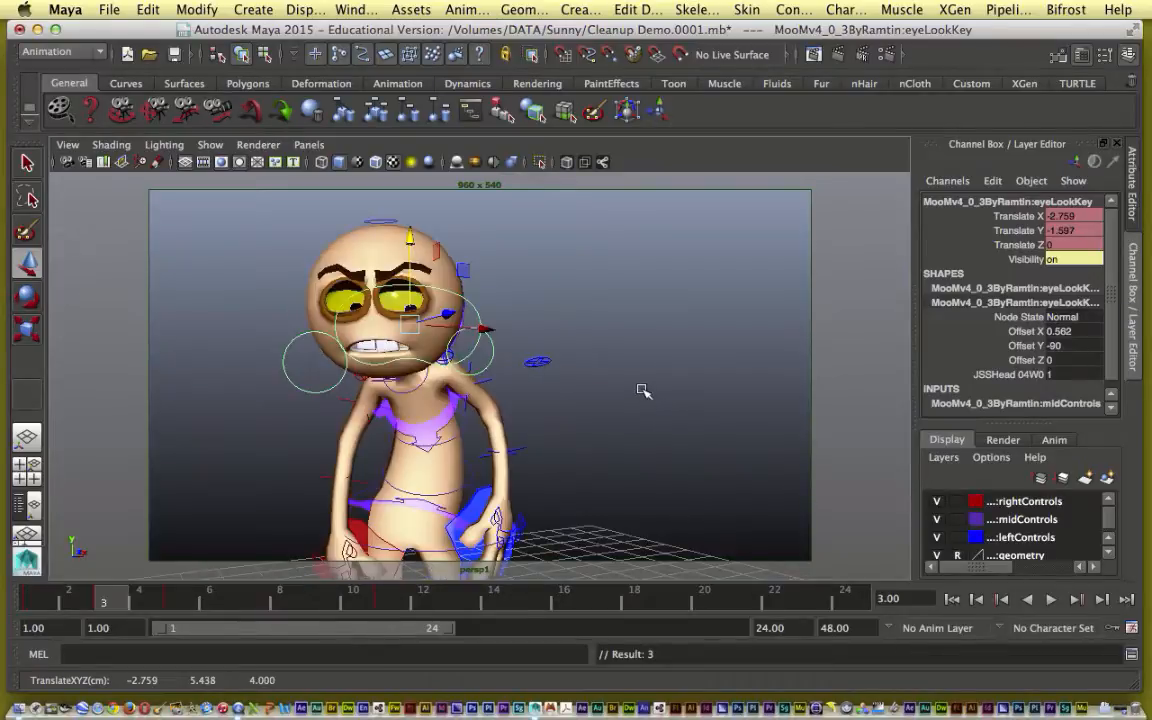
# Step back and forth through the poses at frames 1, 3 and 5 to check the new eye direction
pyautogui.press('.')
pyautogui.press(',')
pyautogui.press(',')
pyautogui.press('q')
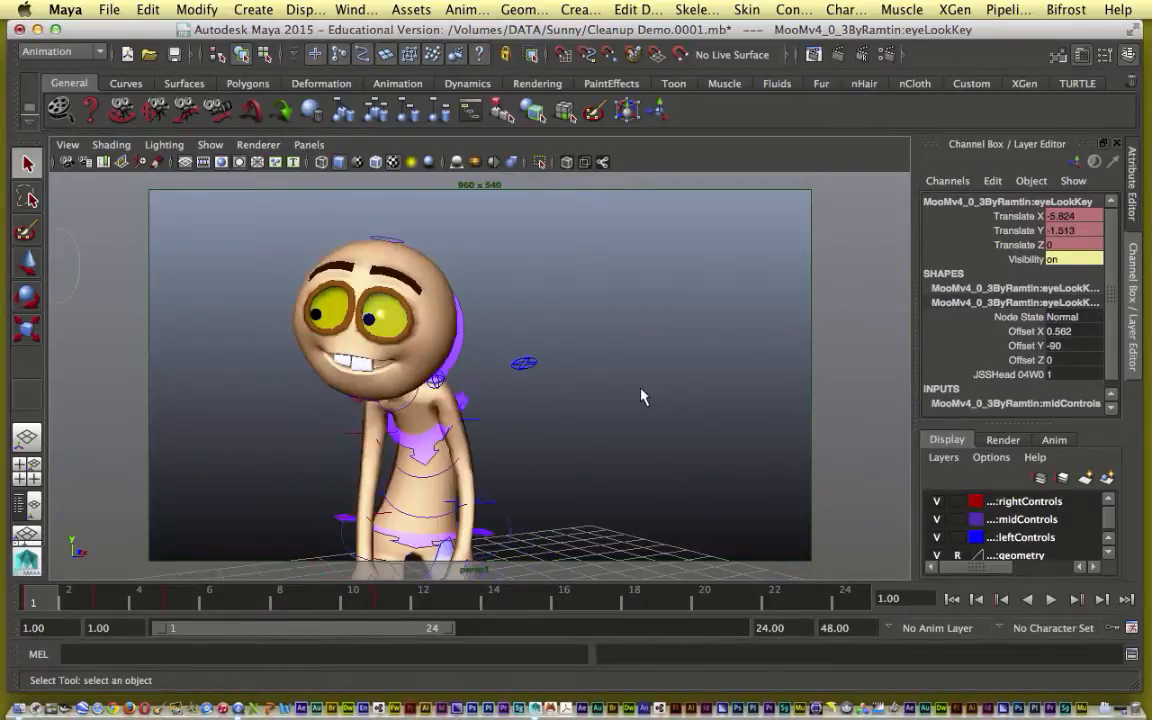
pyautogui.press('.')
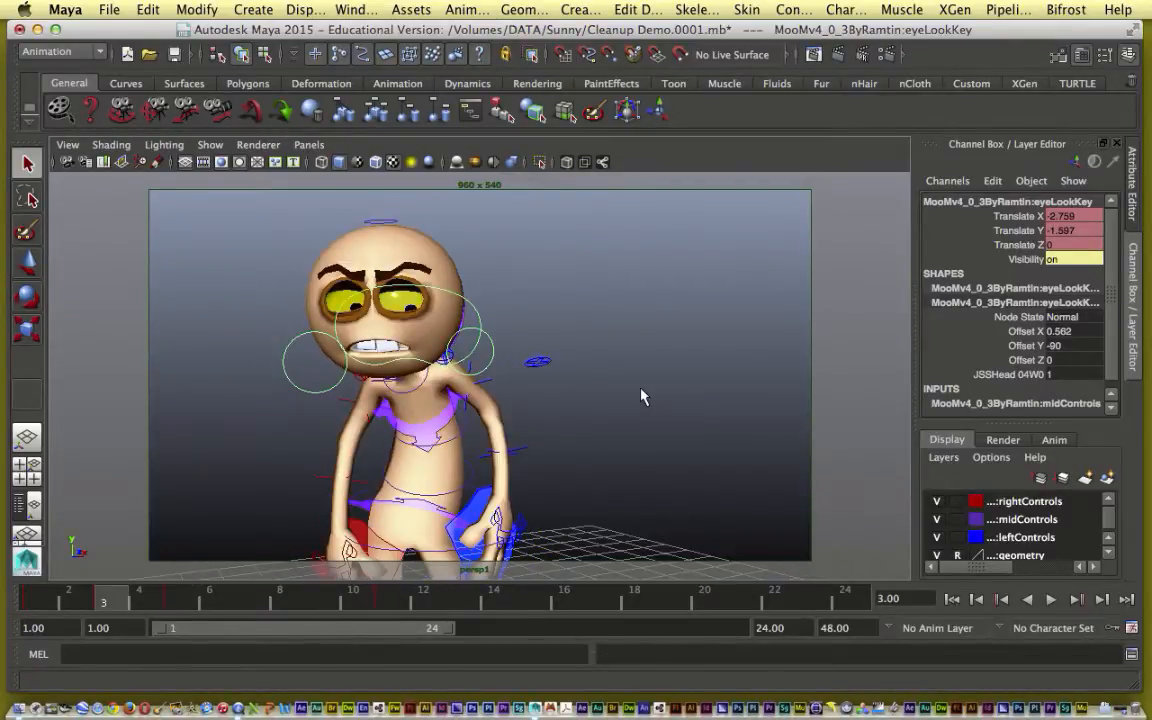
pyautogui.press('.')
pyautogui.press(',')
pyautogui.press(',')
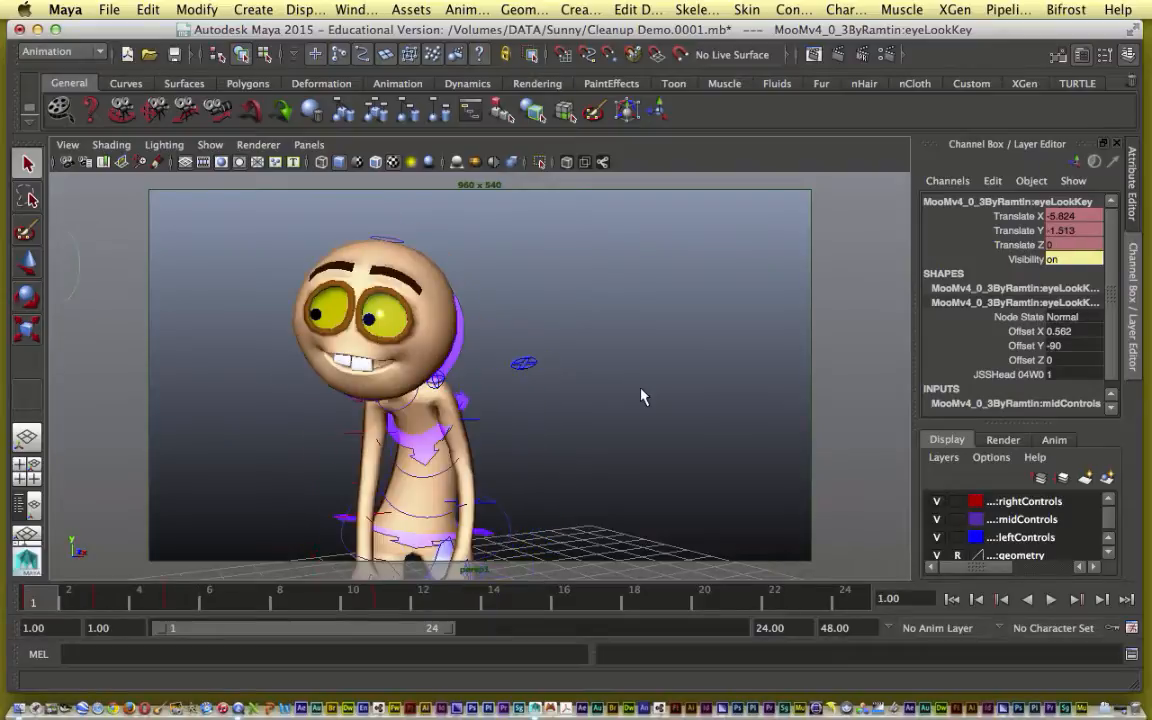
pyautogui.press('.')
pyautogui.press('.')
pyautogui.press(',')
pyautogui.press(',')
pyautogui.press('.')
pyautogui.press('.')
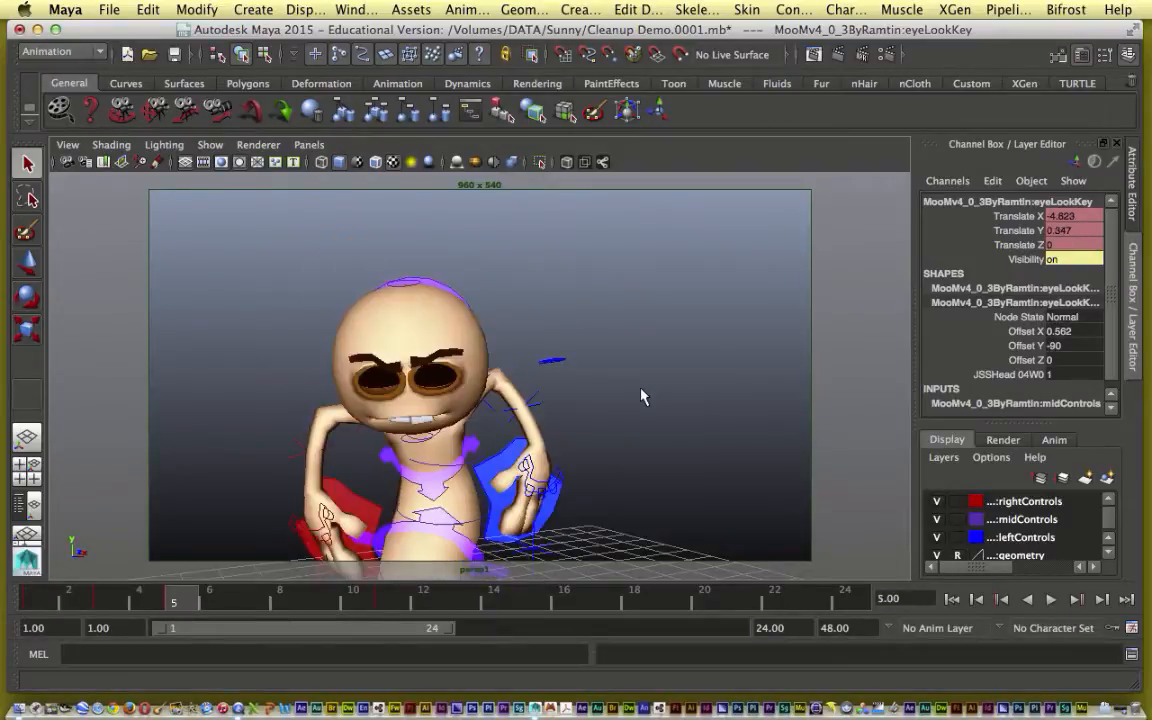
pyautogui.press(',')
pyautogui.press(',')
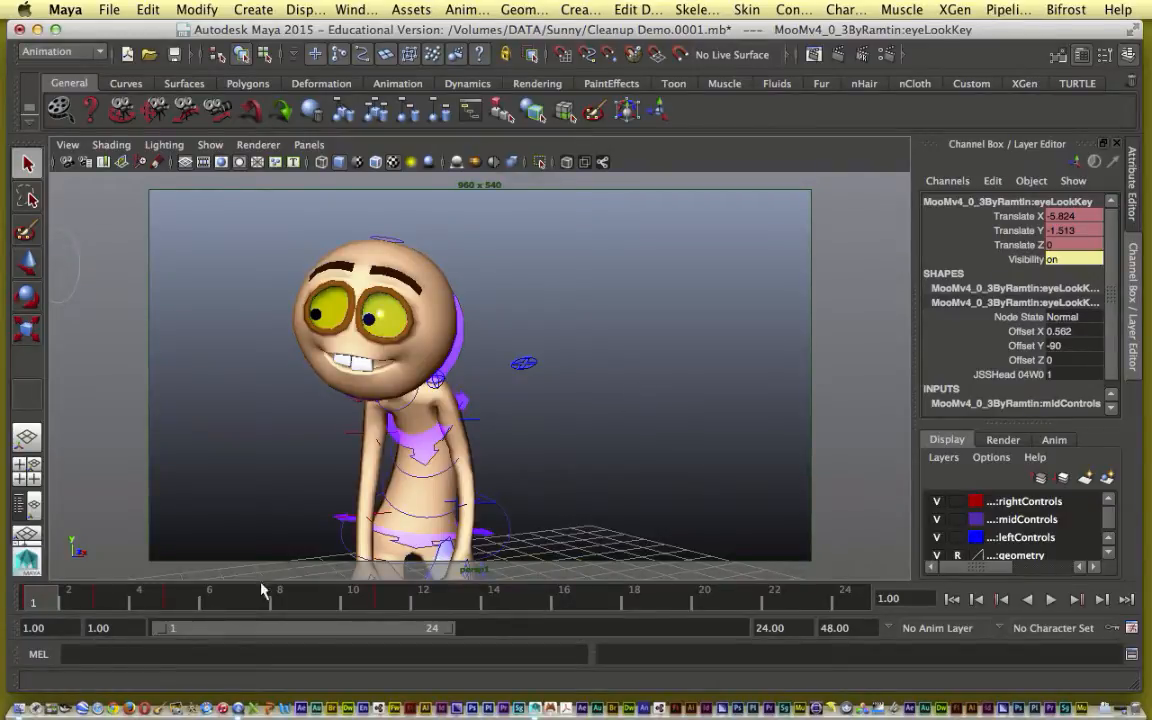
# Go to frame 5, scrub back to frame 1, and step through the keys to examine the overall move and its breakdown
pyautogui.click(172, 602)
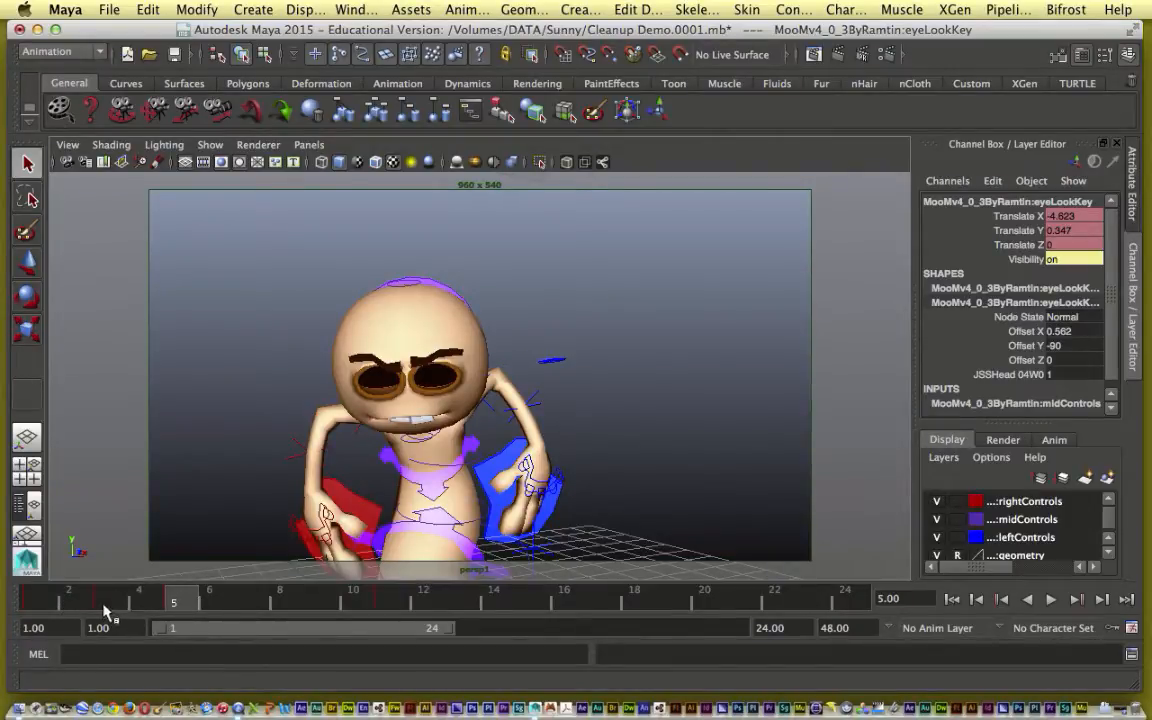
pyautogui.moveTo(108, 598); pyautogui.dragTo(32, 598)
pyautogui.press('.')
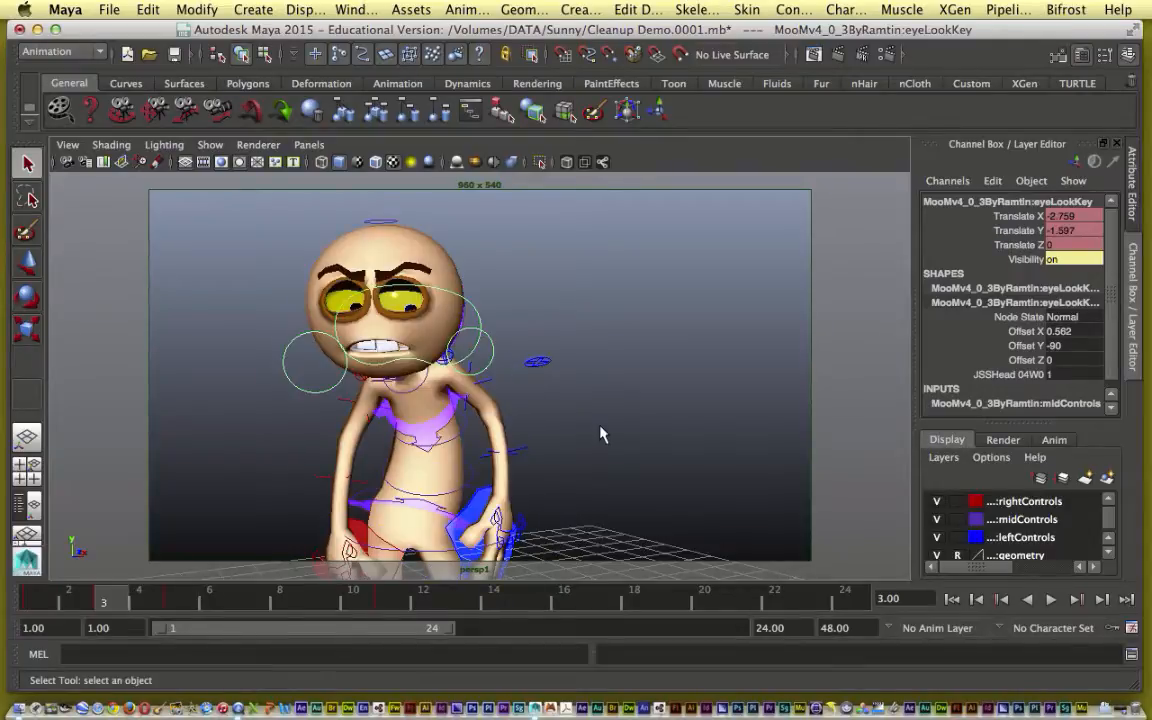
pyautogui.press('.')
pyautogui.press('.')
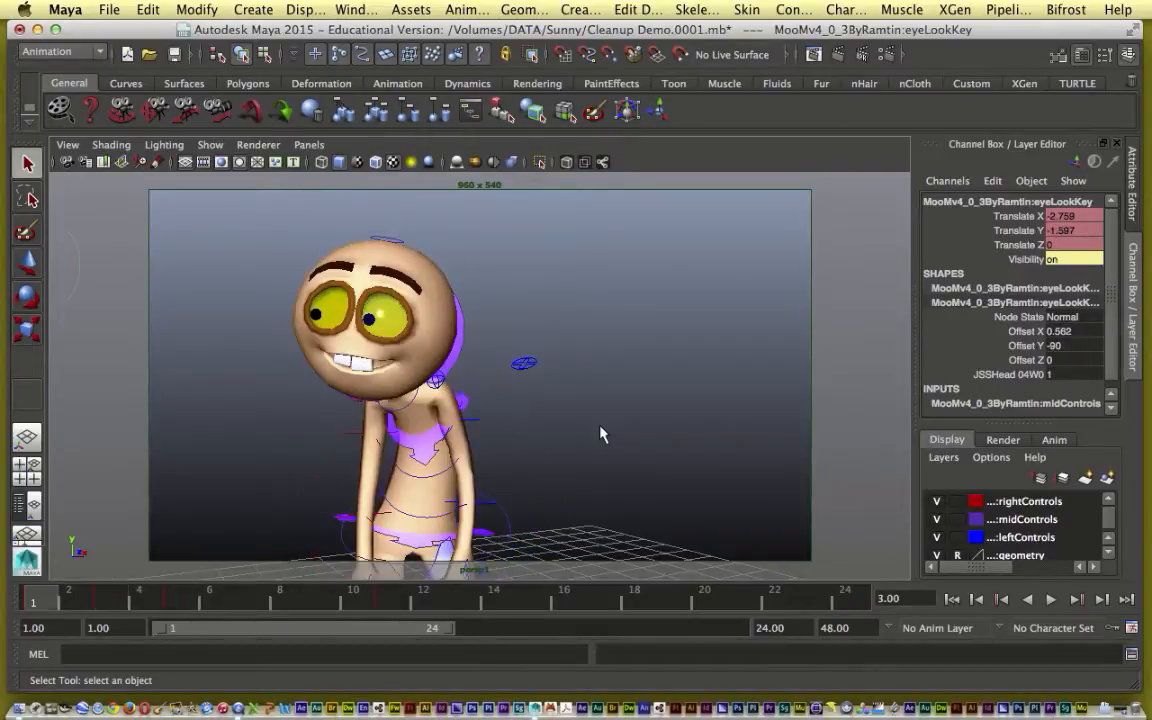
pyautogui.press('.')
pyautogui.press('.')
pyautogui.press('.')
pyautogui.press('.')
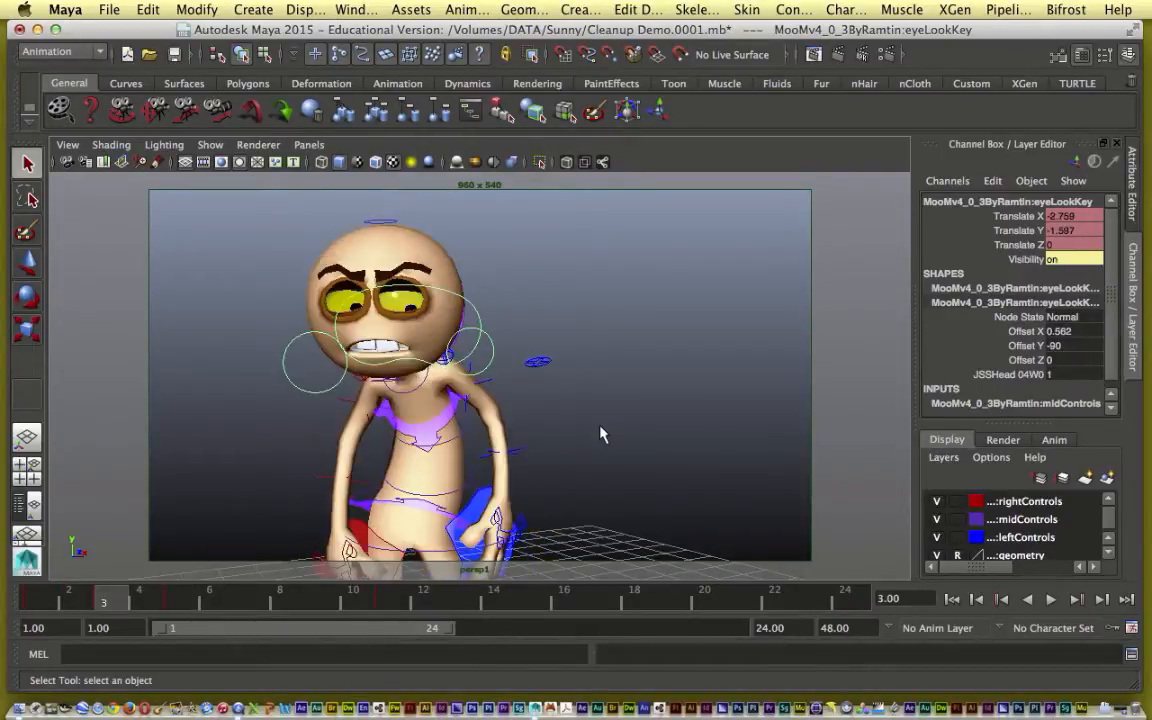
pyautogui.press('.')
pyautogui.press('.')
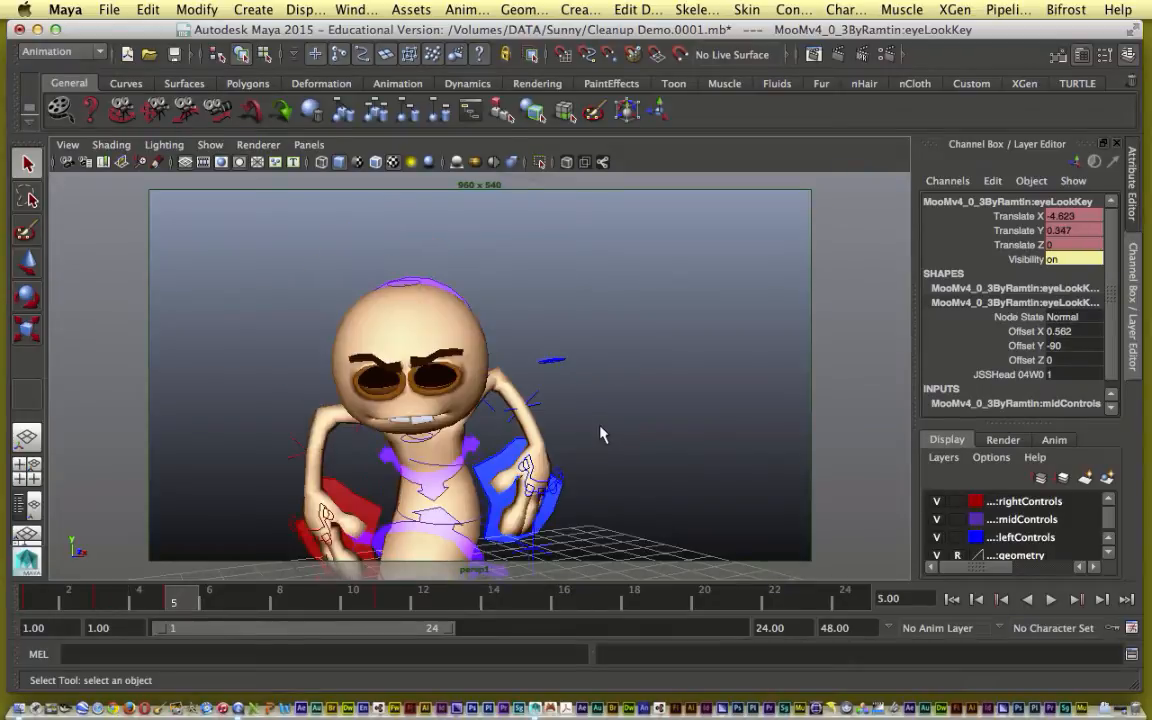
pyautogui.press('.')
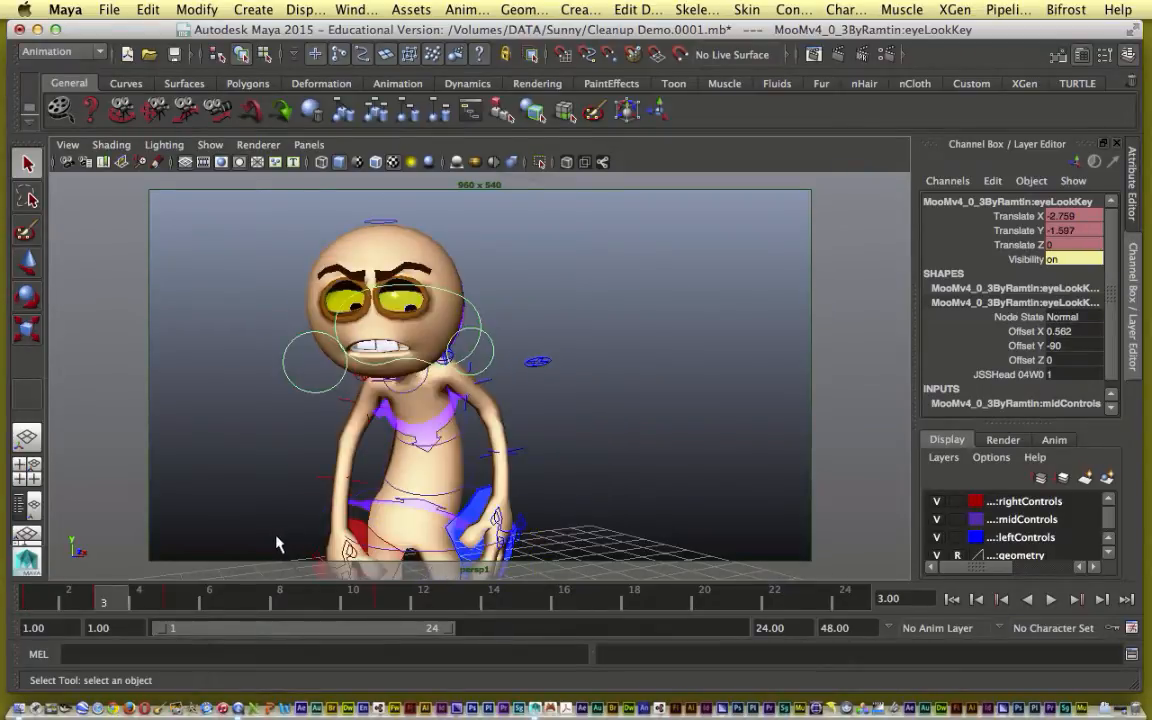
pyautogui.press('.')
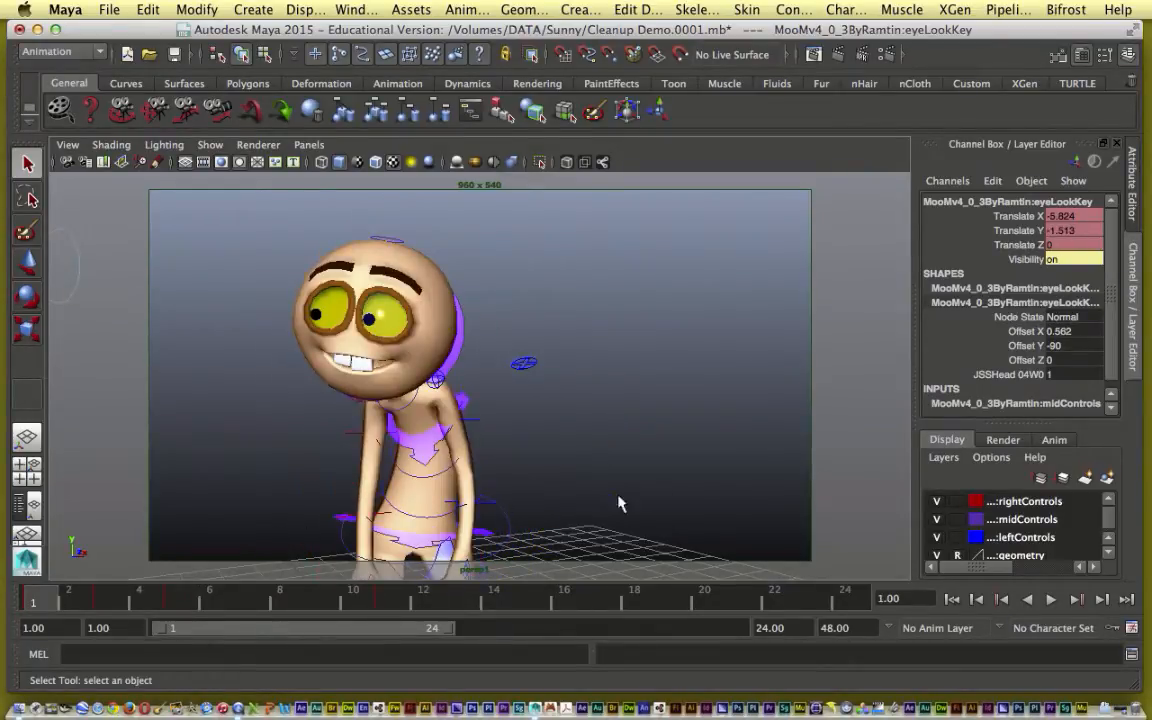
pyautogui.press('.')
pyautogui.press('.')
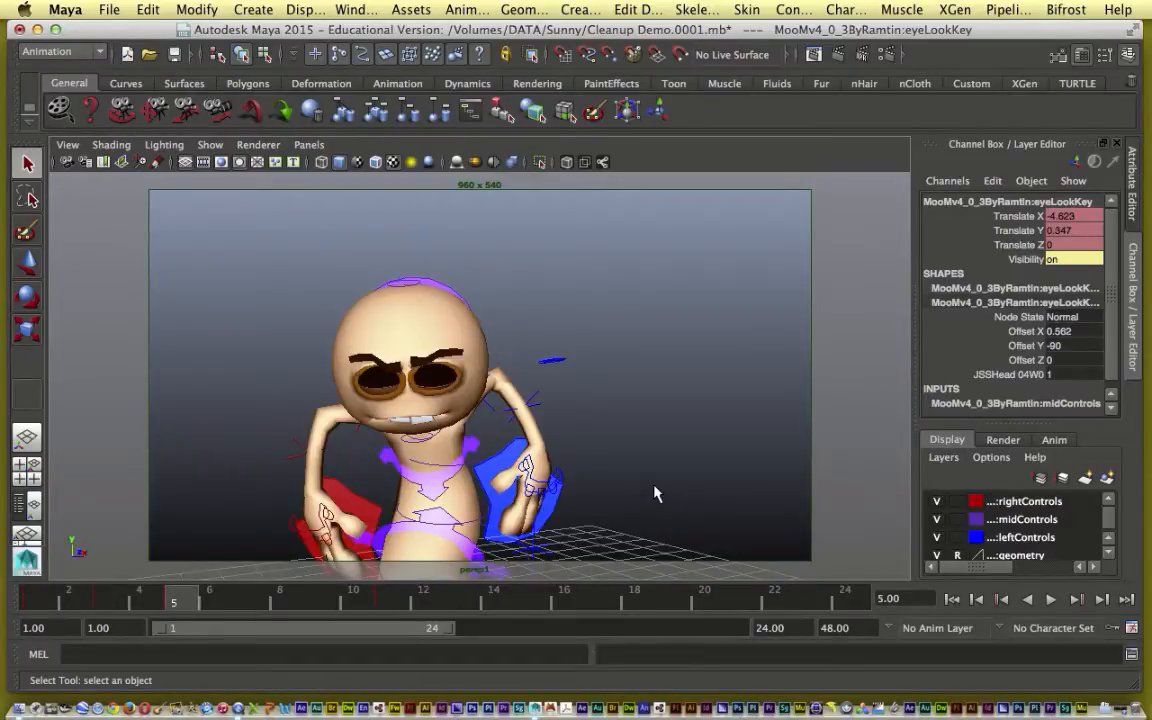
pyautogui.press(',')
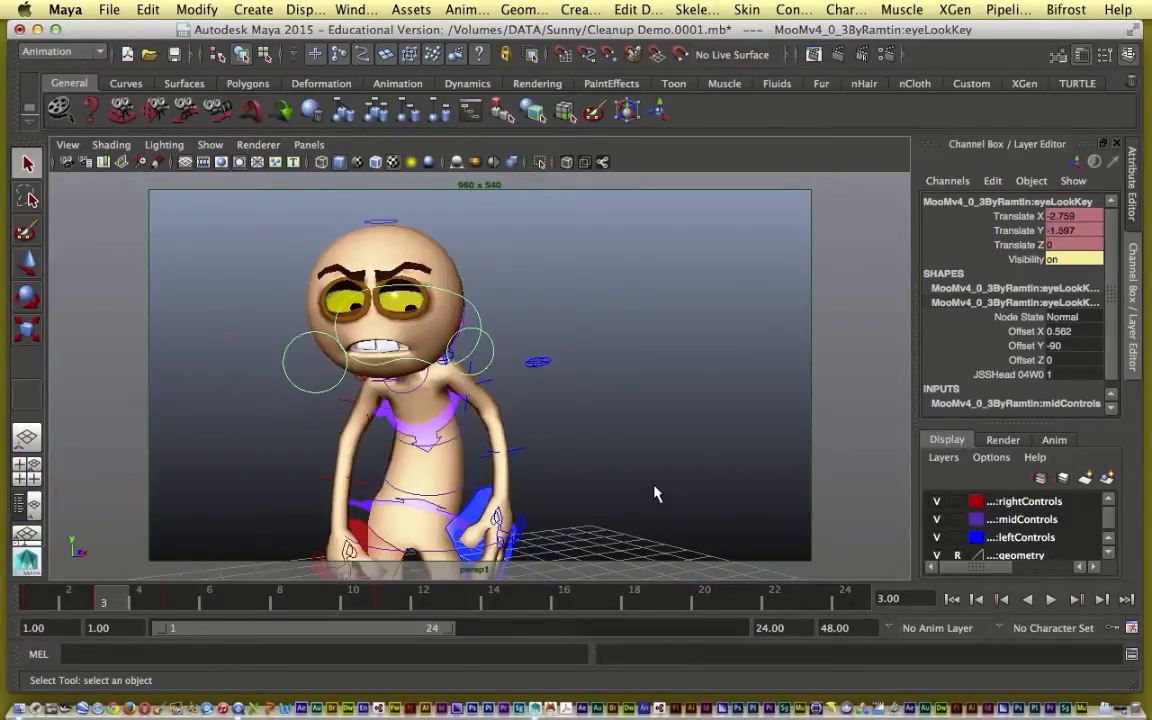
pyautogui.press(',')
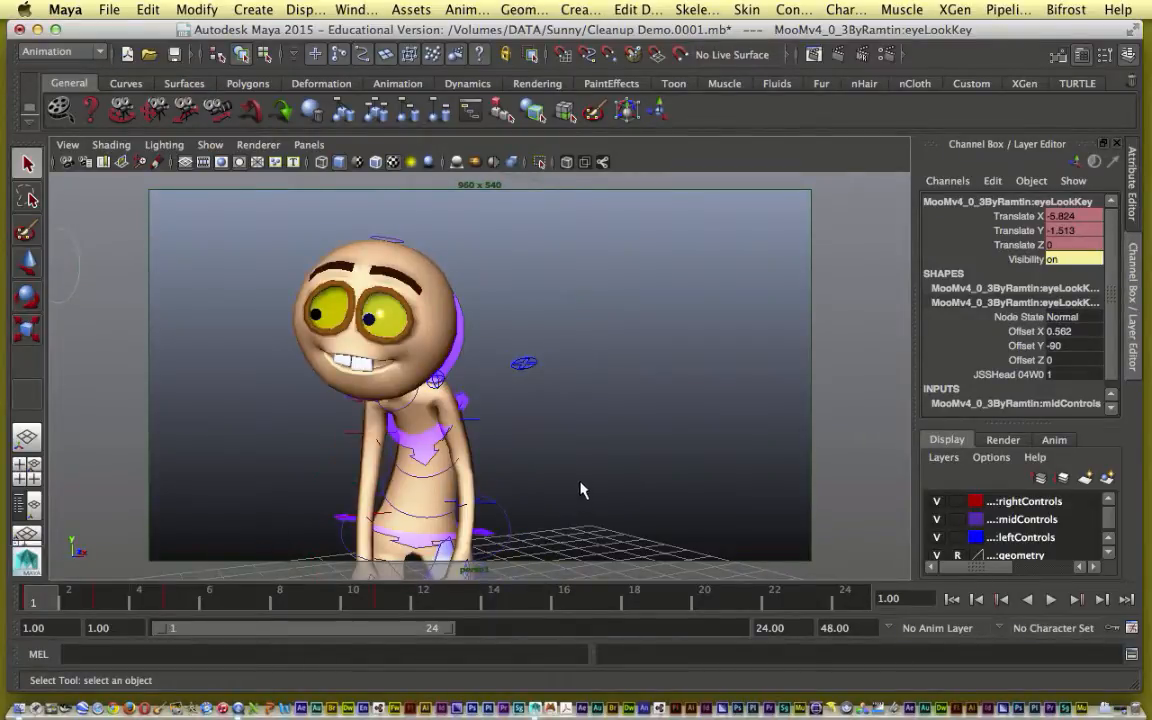
pyautogui.press('.')
pyautogui.press('.')
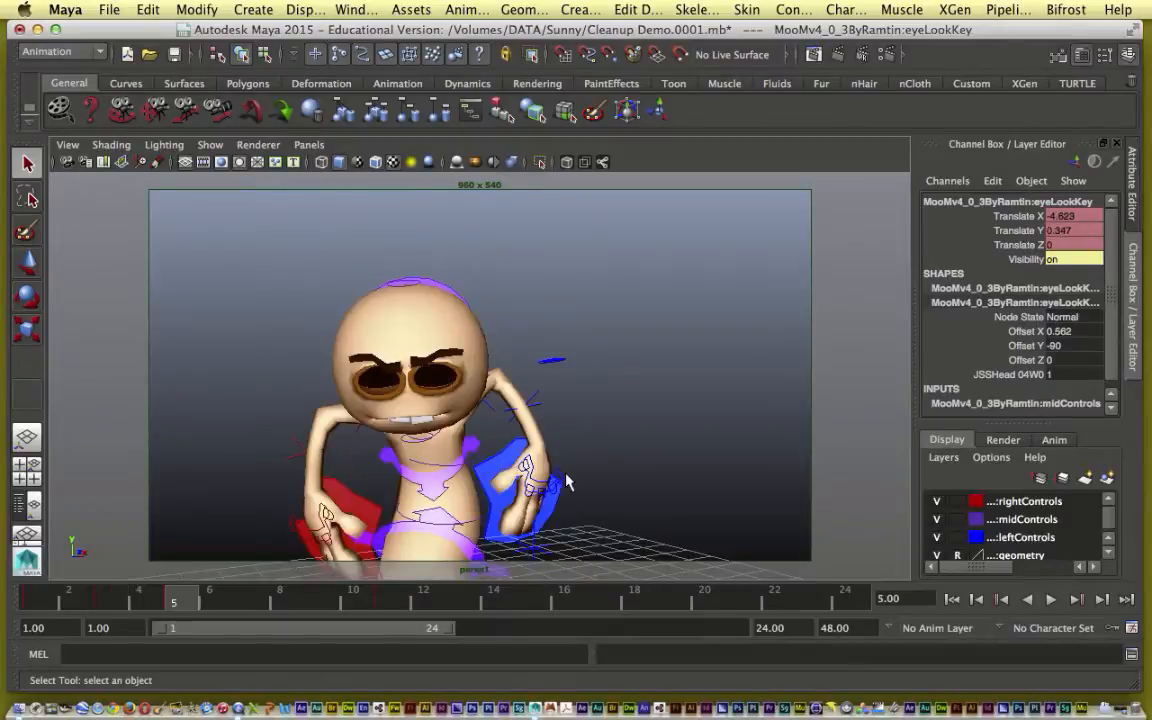
pyautogui.press(',')
pyautogui.press(',')
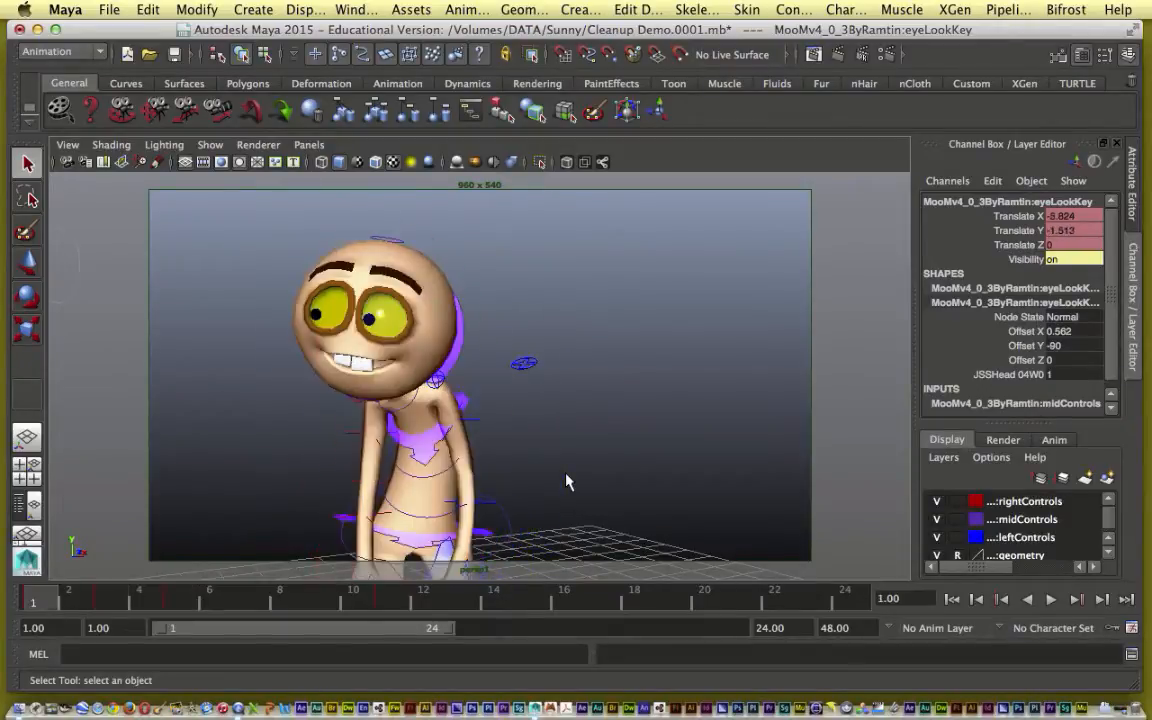
# Select the head control for rotating and compare the head's angle at frames 1, 3 and 5
pyautogui.click(466, 336)
pyautogui.press('e')
pyautogui.press('.')
pyautogui.press(',')
pyautogui.press('.')
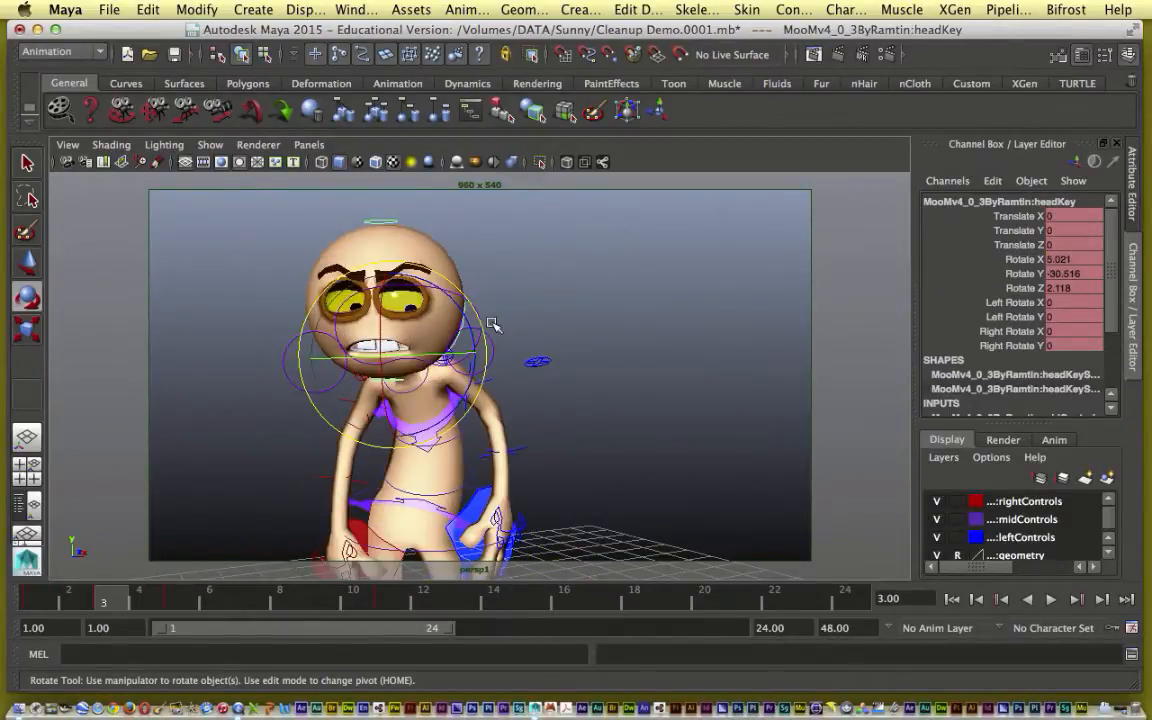
pyautogui.press(',')
pyautogui.press('.')
pyautogui.press(',')
pyautogui.press('.')
pyautogui.press('.')
pyautogui.press(',')
# Rotate the head control at frame 3 to about X 8, Y -30.2 and Z 5.8, and key it
pyautogui.moveTo(459, 327); pyautogui.dragTo(457, 319)
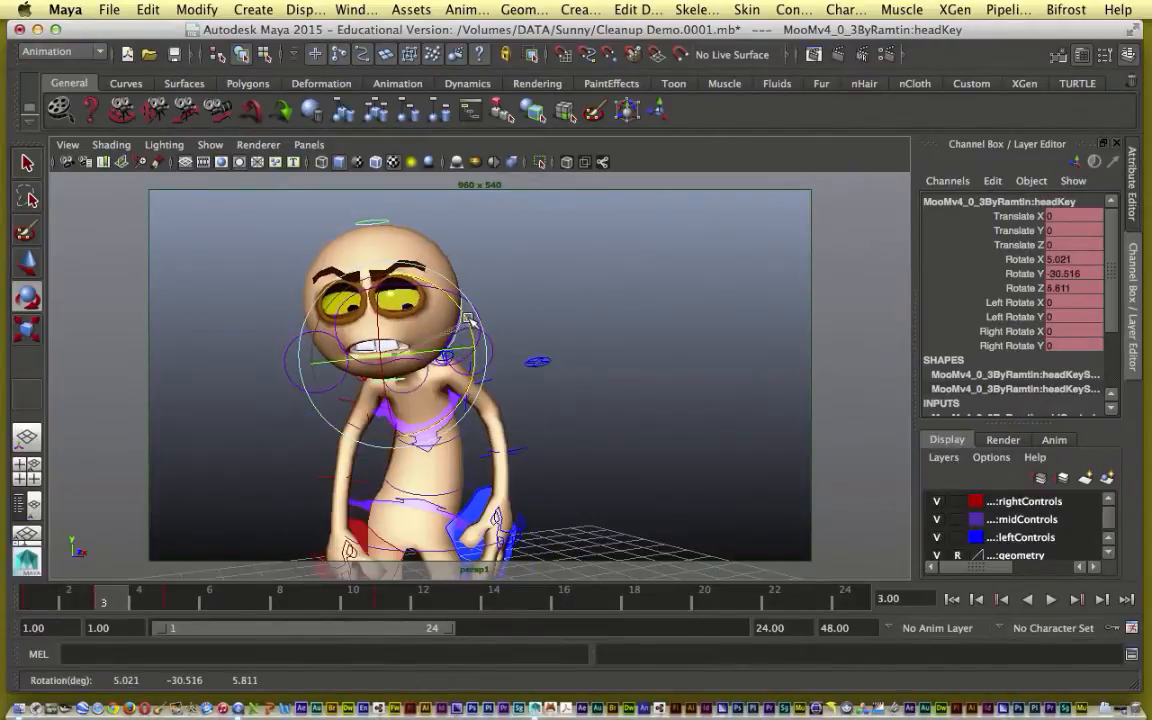
pyautogui.moveTo(379, 324); pyautogui.dragTo(380, 334)
pyautogui.press('s')
# Flip through frames 1, 3 and 5 to review the head's new rotation within the move
pyautogui.press(',')
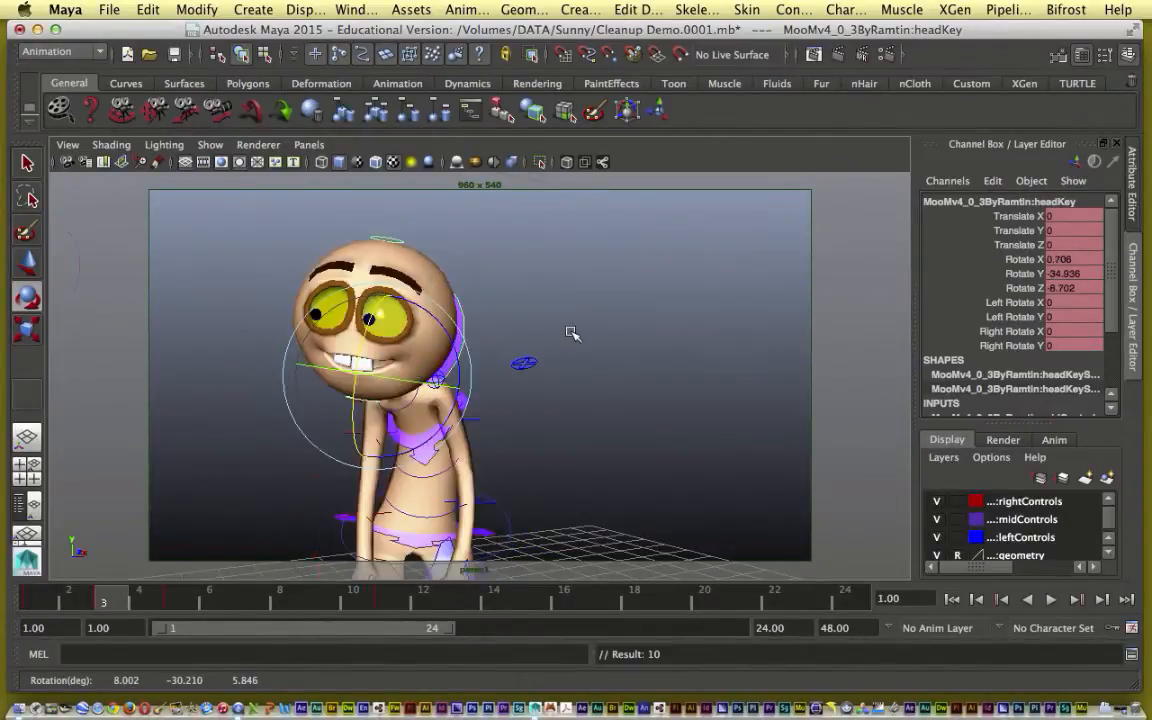
pyautogui.press('.')
pyautogui.press('.')
pyautogui.press(',')
pyautogui.press(',')
pyautogui.press('.')
pyautogui.press('.')
pyautogui.press(',')
pyautogui.press('q')
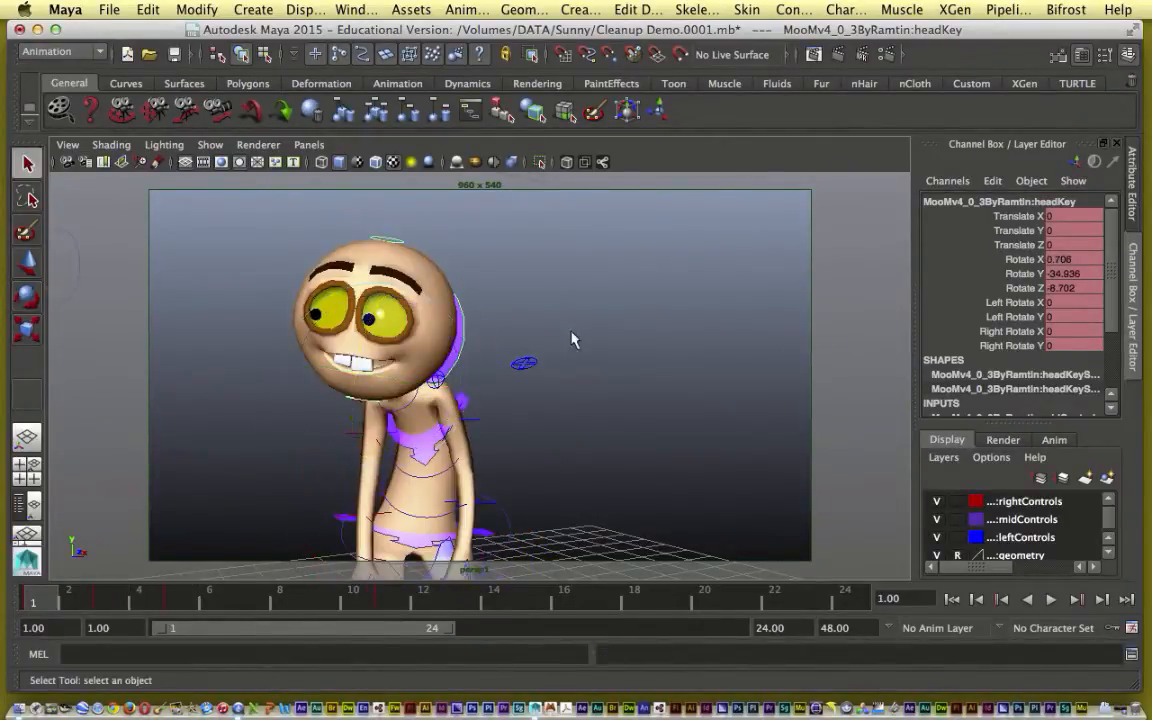
# Step back and forth through the keys at frames 1, 3 and 5 to judge how the frame 3 breakdown connects the two poses
pyautogui.press('.')
pyautogui.press('.')
pyautogui.press(',')
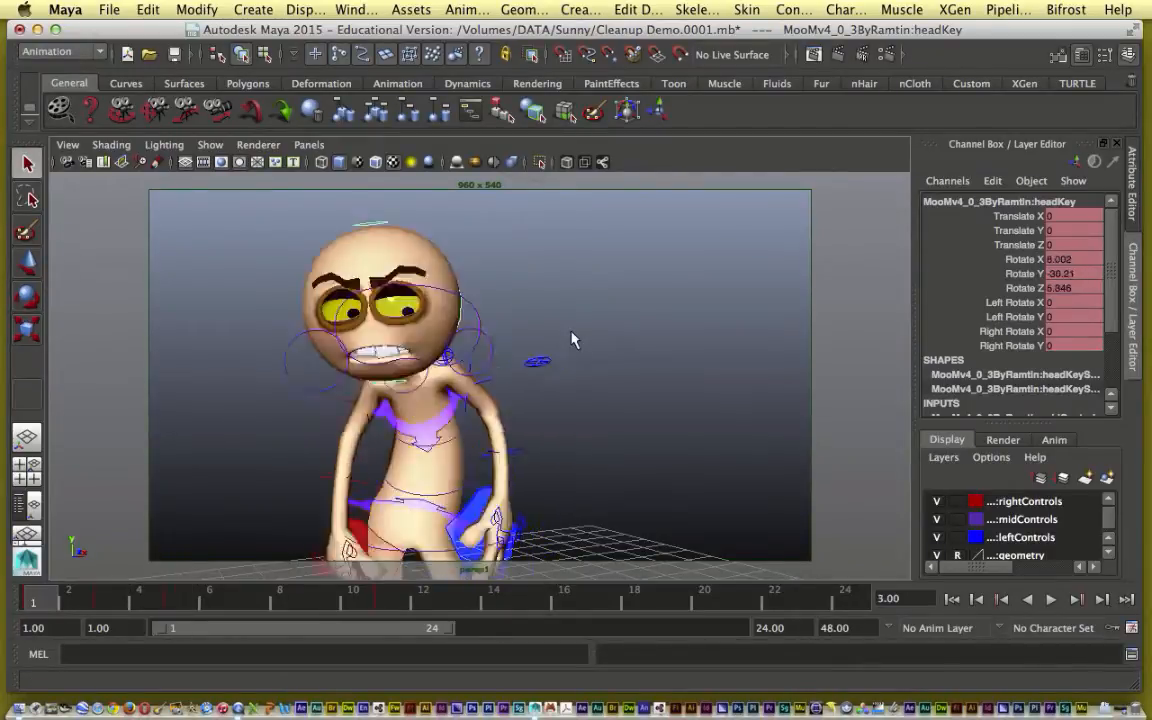
pyautogui.press('.')
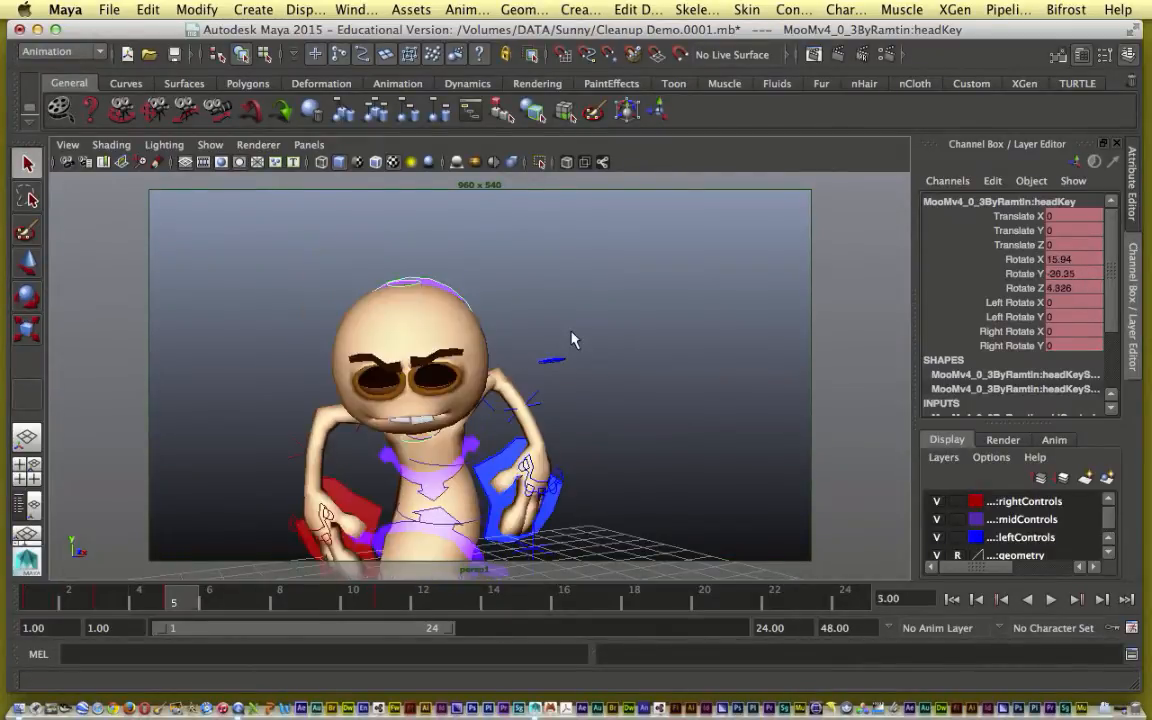
pyautogui.press(',')
pyautogui.press(',')
pyautogui.press('.')
pyautogui.press('.')
pyautogui.press(',')
pyautogui.press(',')
pyautogui.press('.')
pyautogui.press('.')
pyautogui.press(',')
pyautogui.press('.')
pyautogui.press(',')
pyautogui.press('.')
pyautogui.press(',')
pyautogui.press(',')
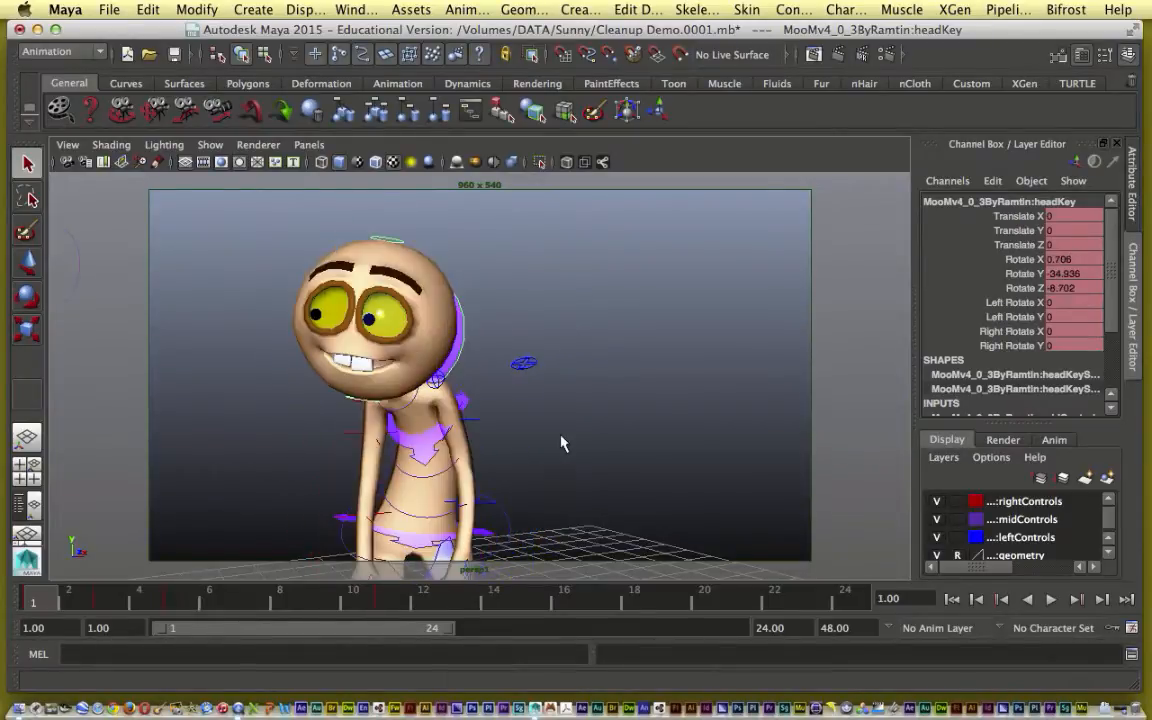
pyautogui.press('.')
pyautogui.press('.')
pyautogui.press(',')
pyautogui.press(',')
pyautogui.press('.')
pyautogui.press('.')
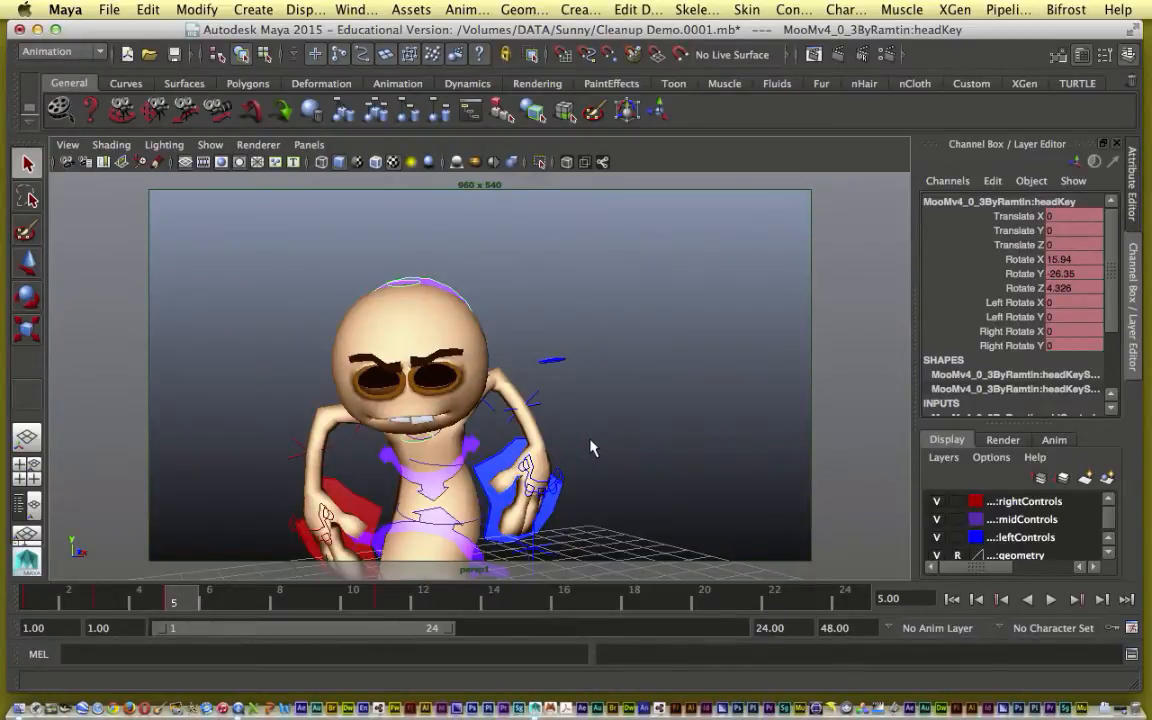
pyautogui.press('.')
pyautogui.press(',')
# Deselect the head control and play the animation from frame 1 to review the overall timing
pyautogui.click(788, 483)
pyautogui.click(1050, 599)
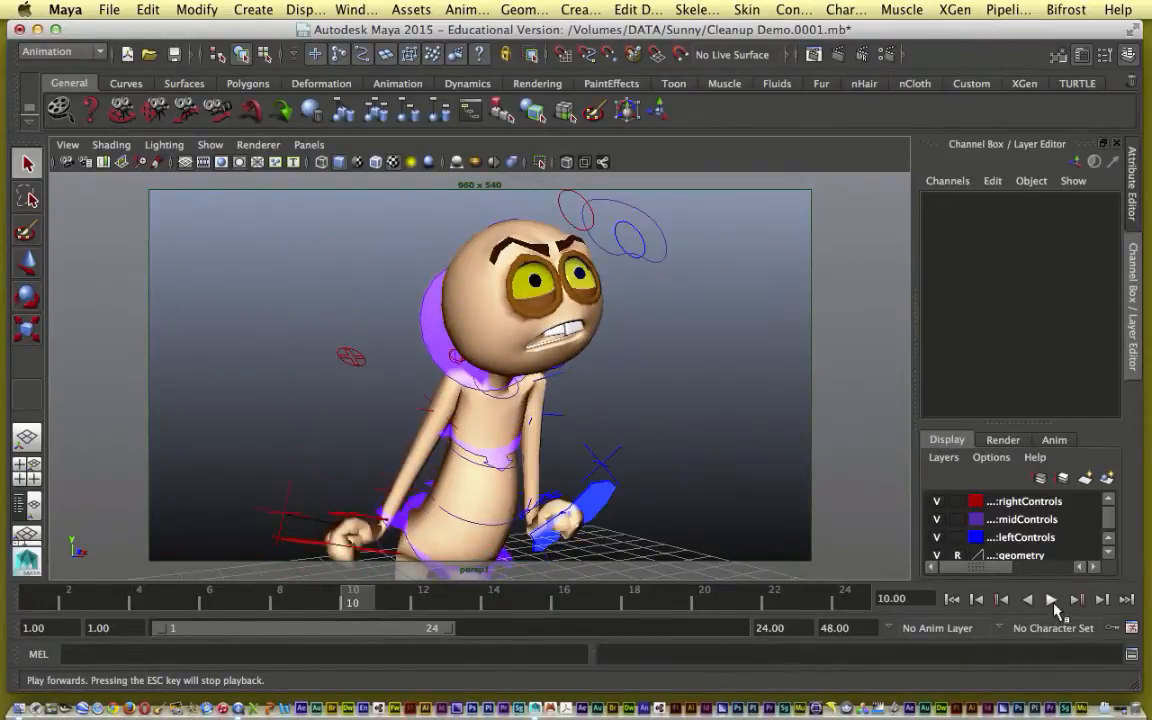
pyautogui.click(1052, 601)
pyautogui.click(952, 599)
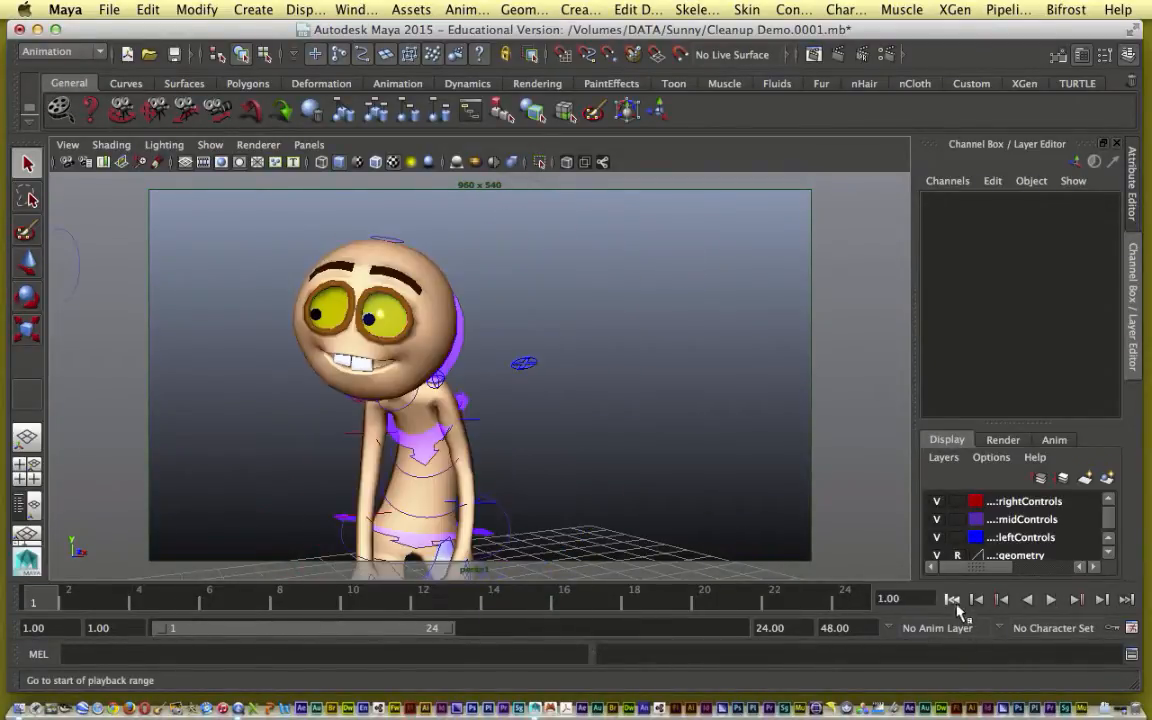
pyautogui.click(1051, 601)
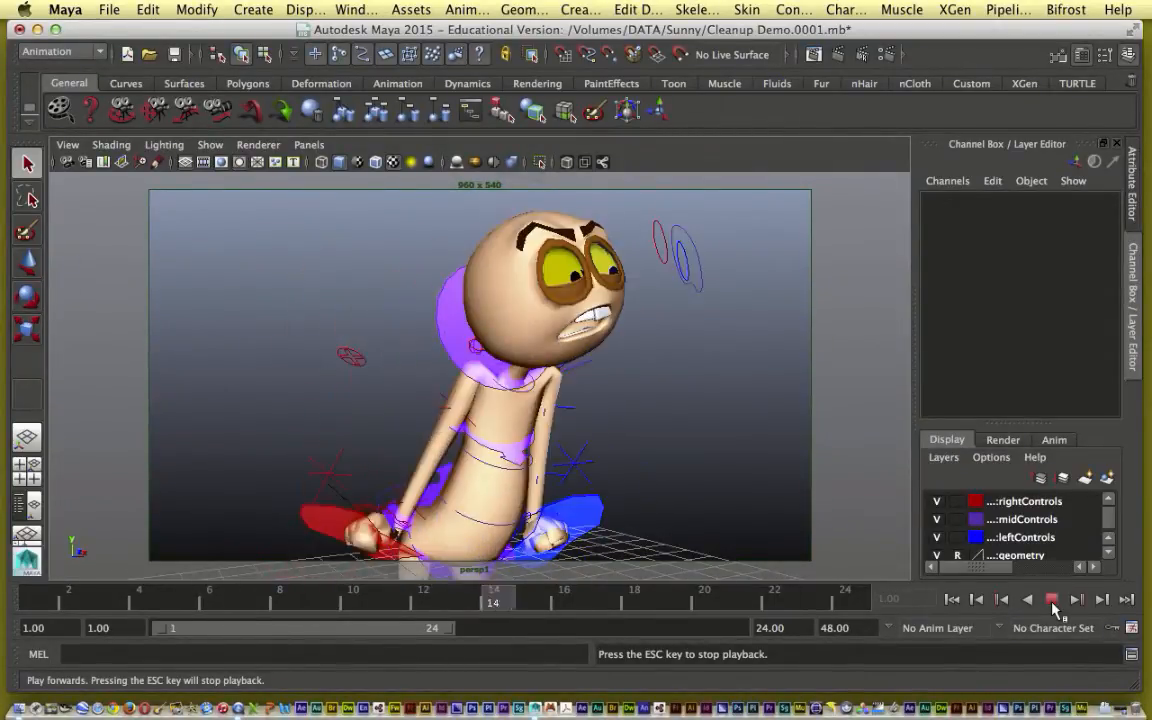
pyautogui.click(1052, 600)
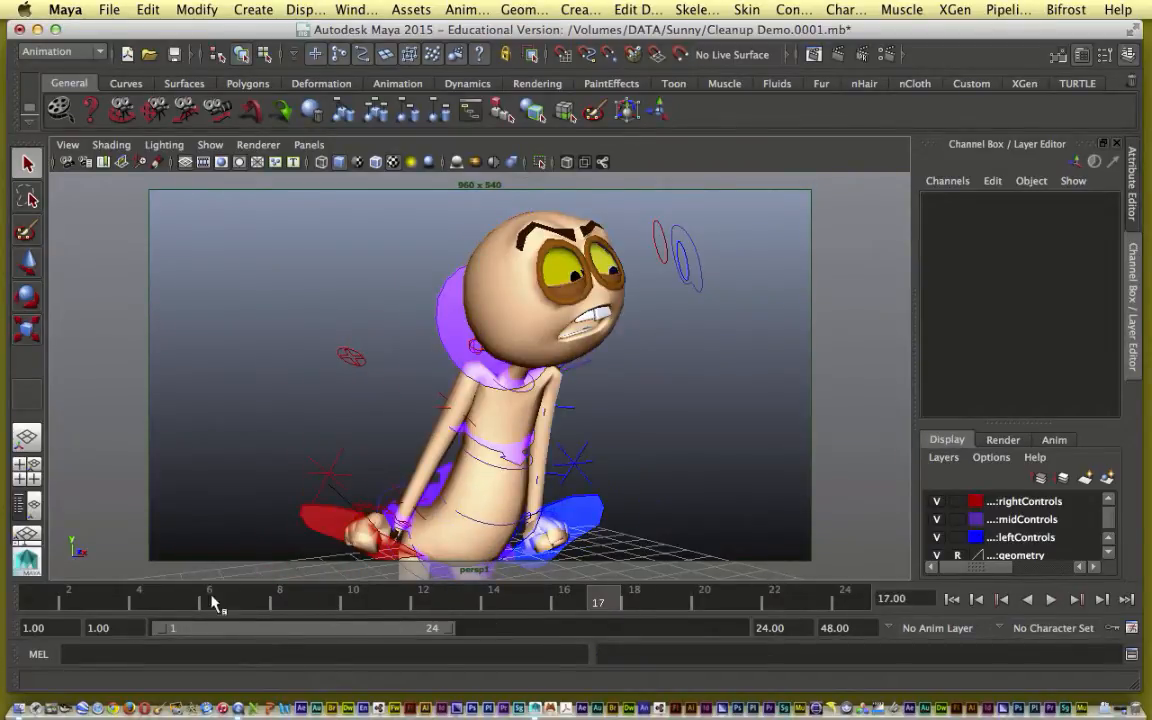
# Compare the poses at frames 5 and 11, then select the body control and examine the transition between its two keys
pyautogui.click(176, 598)
pyautogui.click(388, 602)
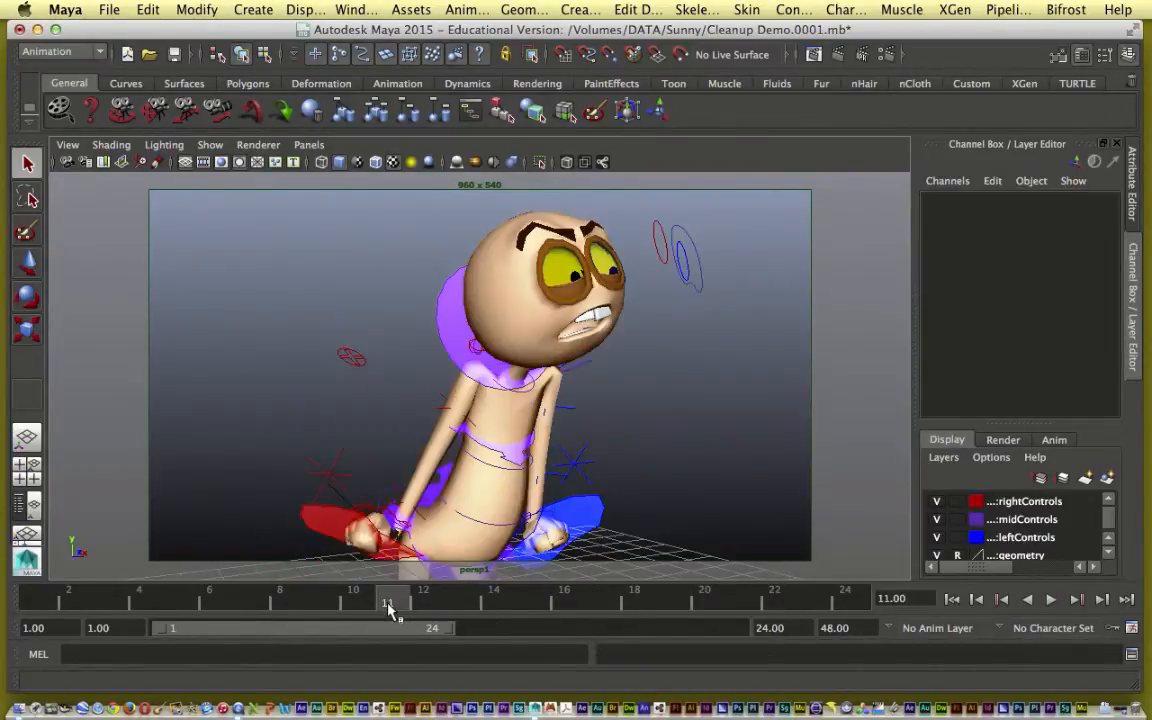
pyautogui.click(184, 602)
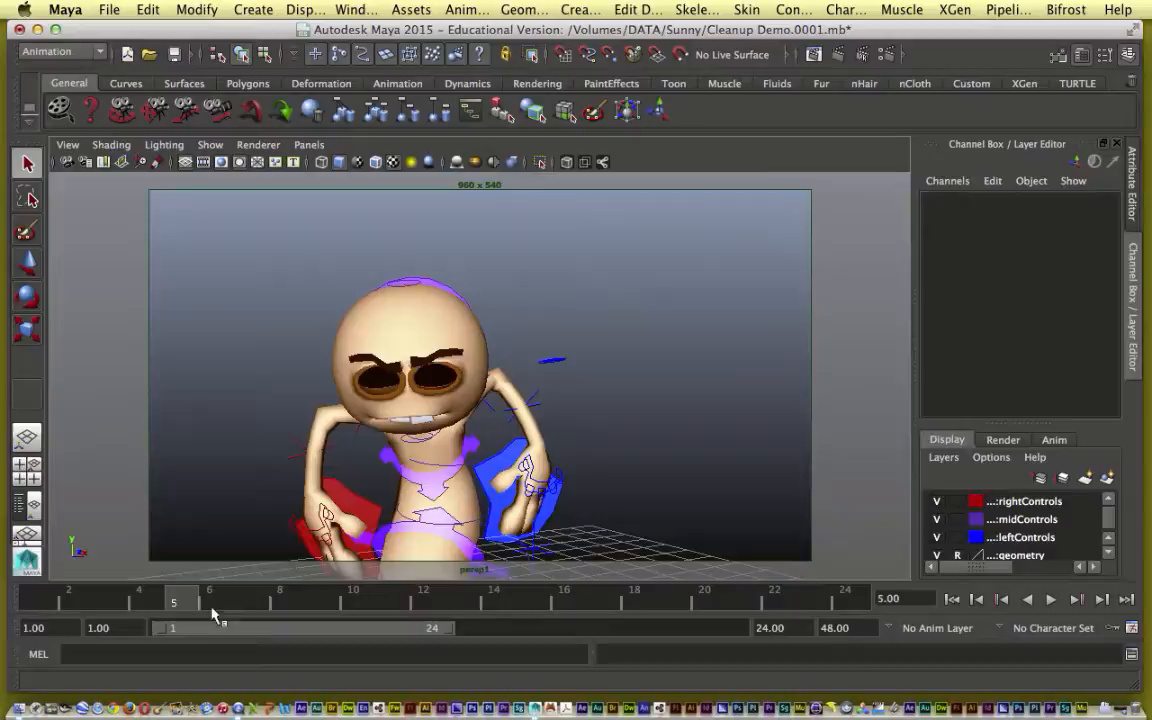
pyautogui.click(398, 601)
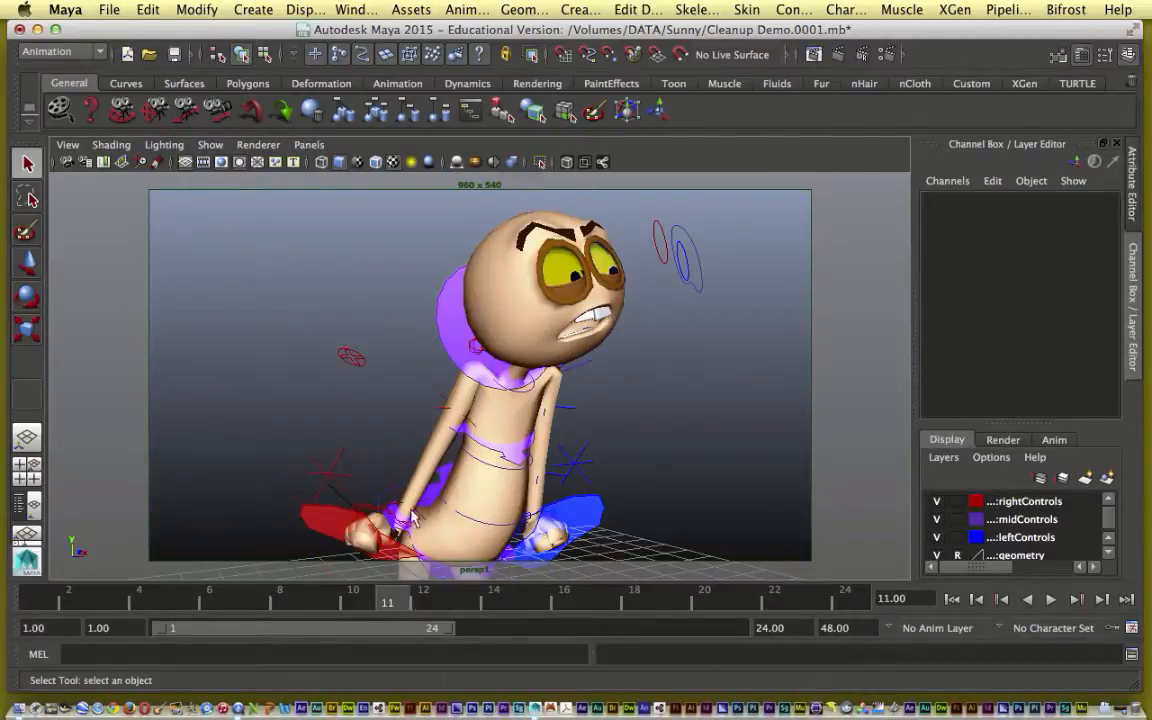
pyautogui.click(382, 500)
pyautogui.click(182, 602)
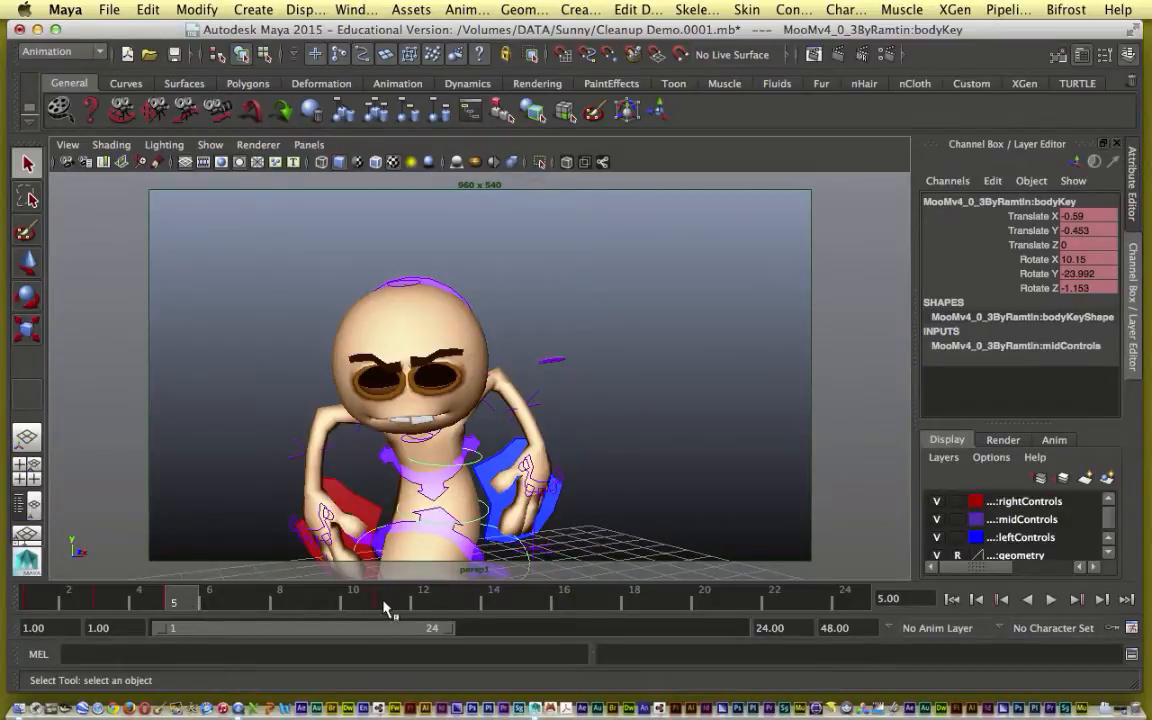
pyautogui.moveTo(190, 607); pyautogui.dragTo(255, 607)
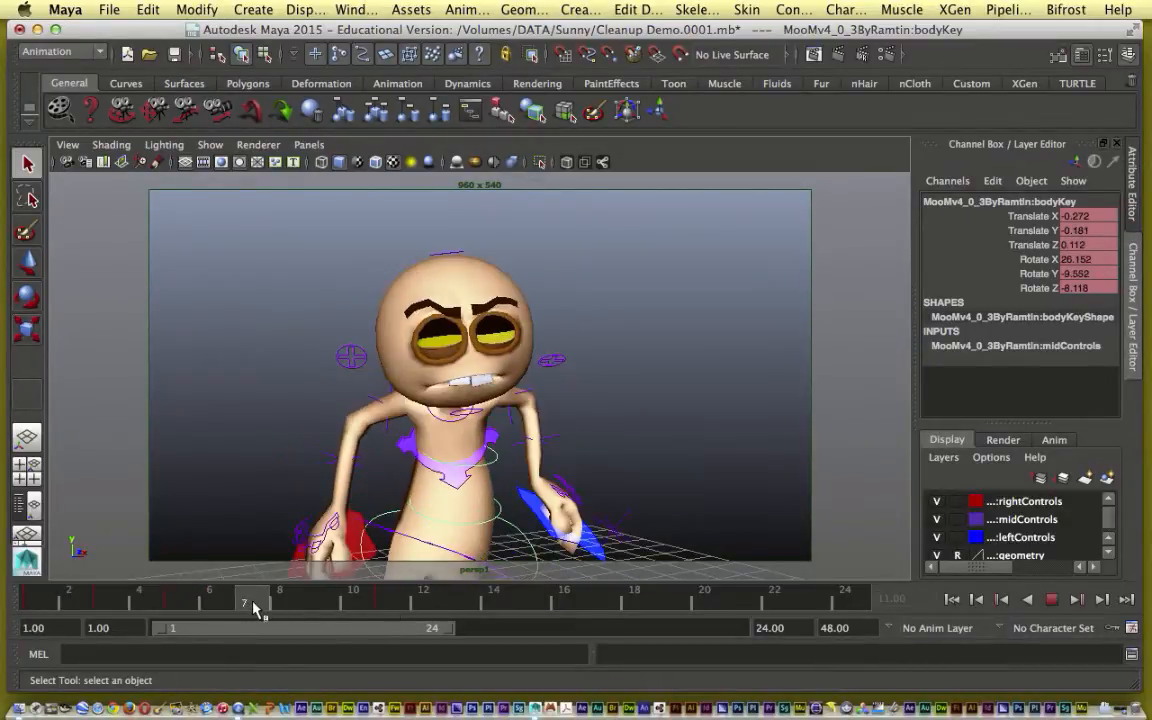
pyautogui.click(173, 605)
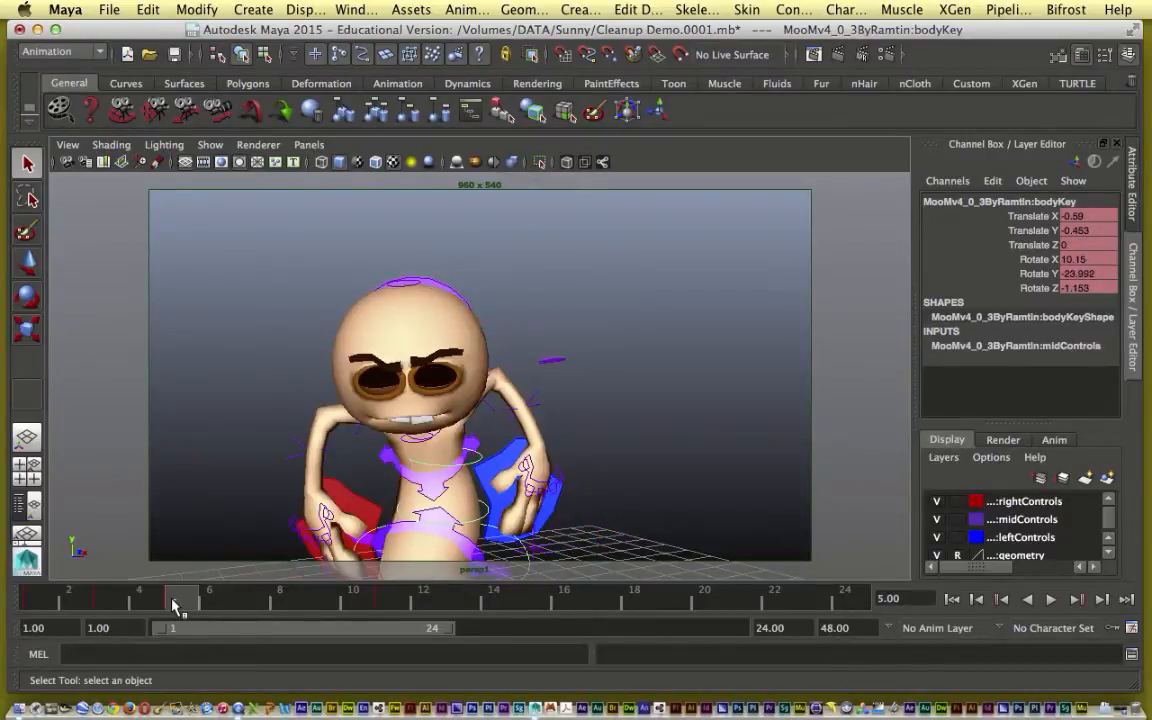
pyautogui.press('.')
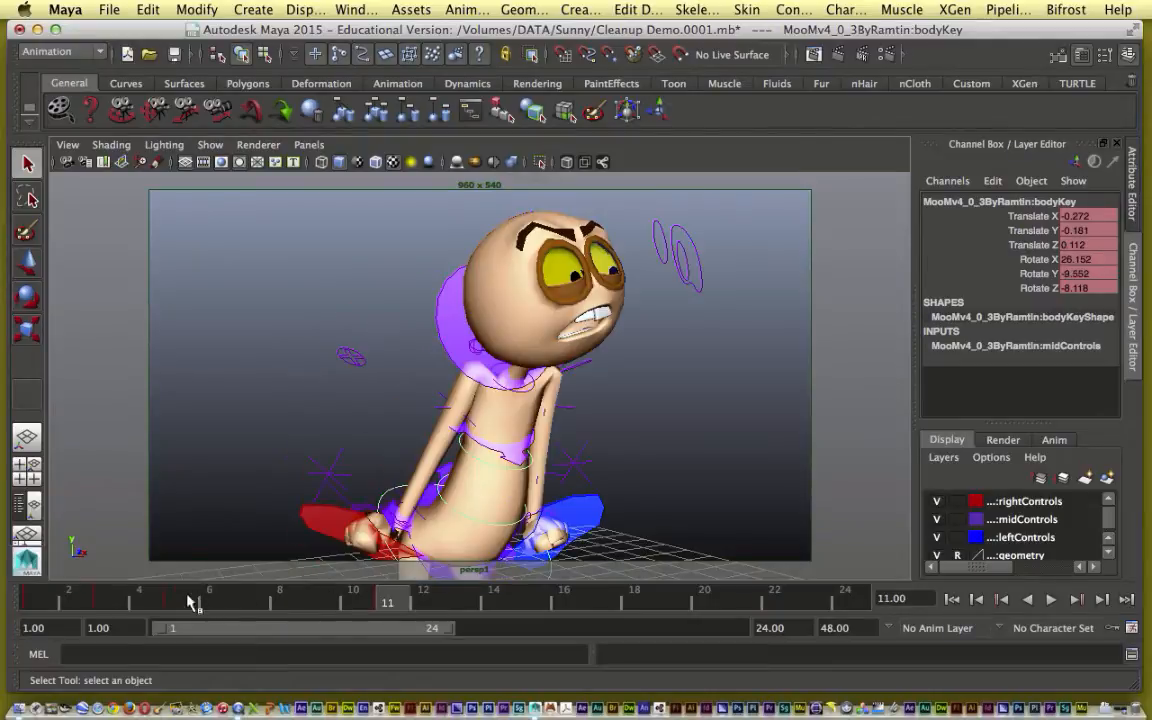
pyautogui.click(175, 605)
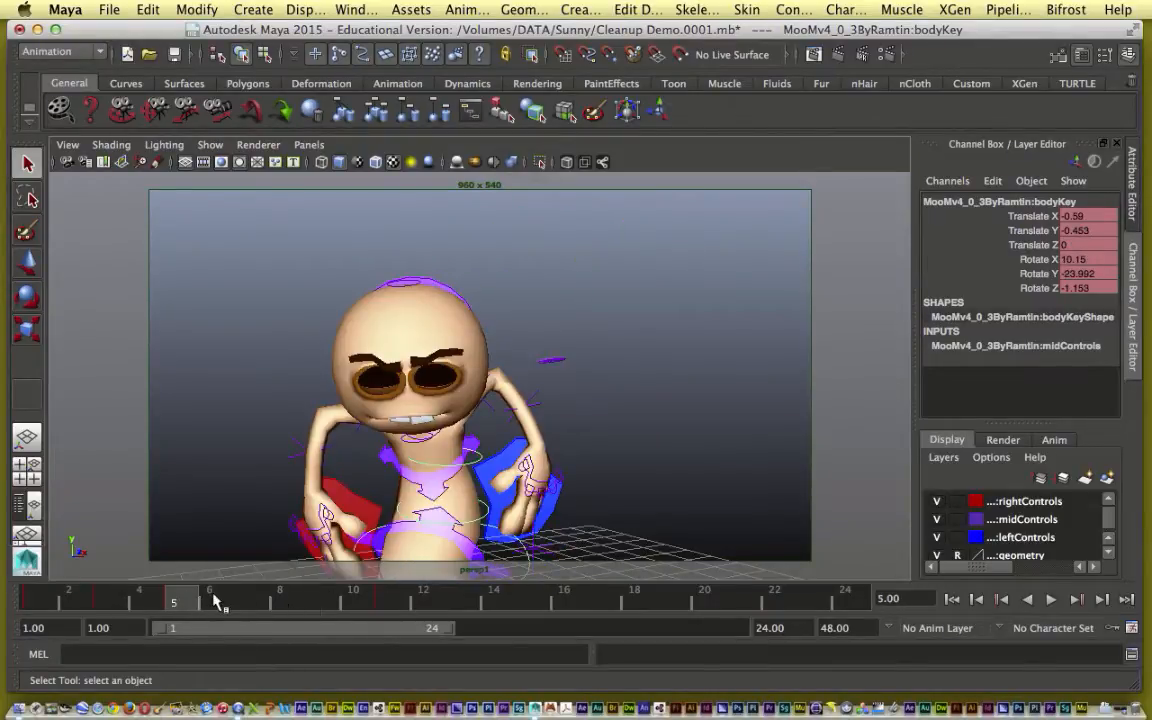
# At frame 5, select the entire character with all its controls in the framed front view and return to the full perspective view
pyautogui.click(190, 393)
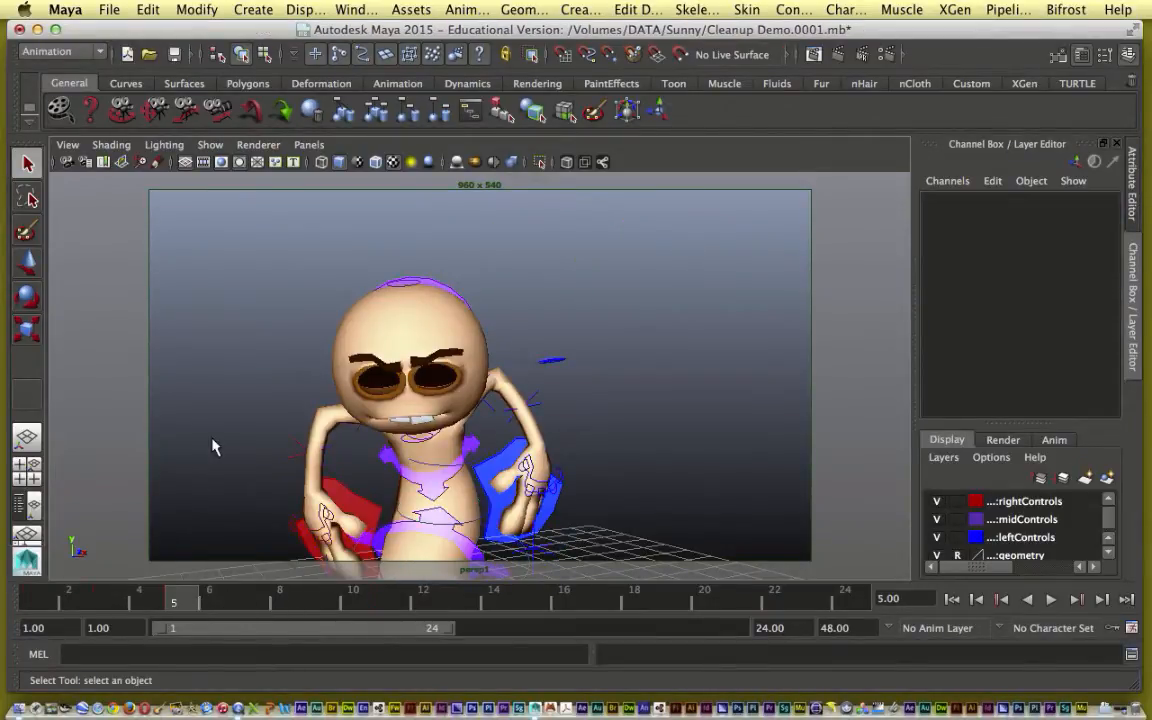
pyautogui.press('space')
pyautogui.hotkey('shift', 'a')
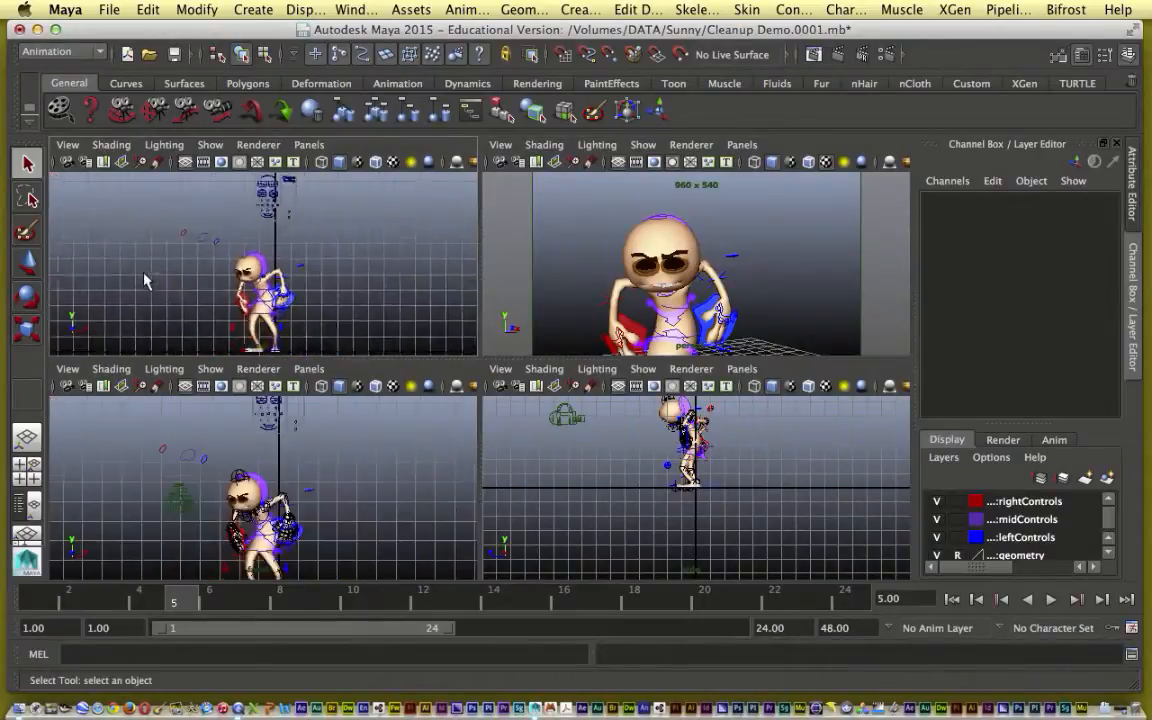
pyautogui.moveTo(168, 168); pyautogui.dragTo(312, 316)
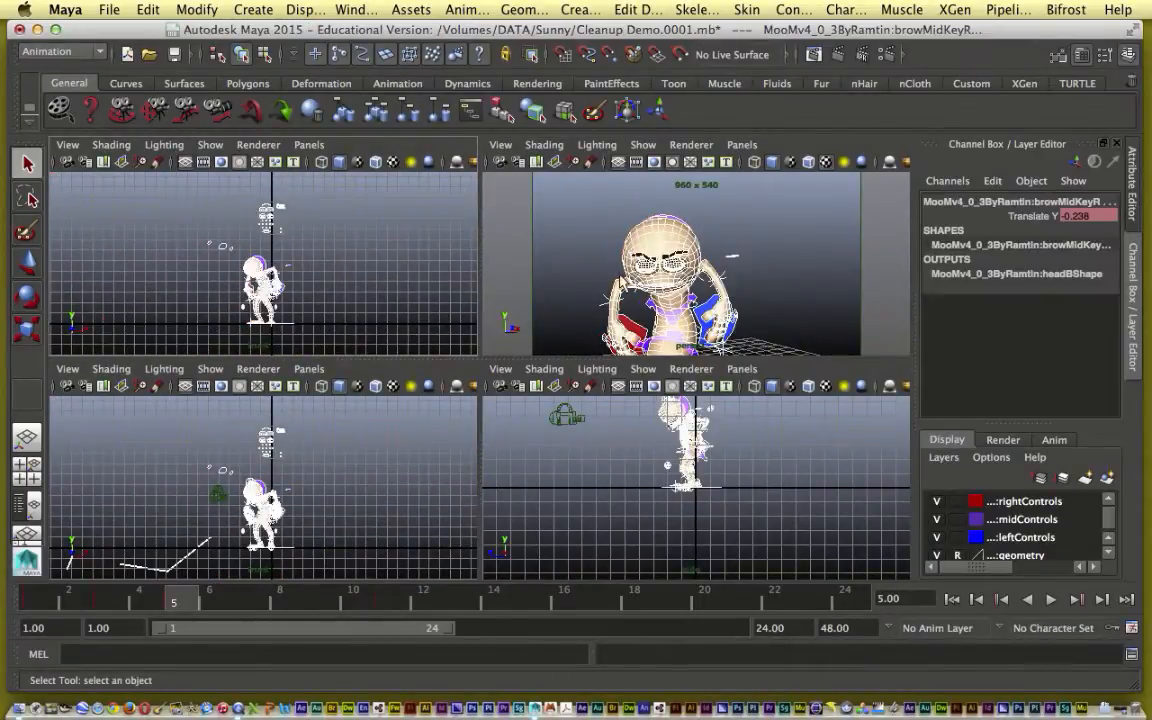
pyautogui.press('space')
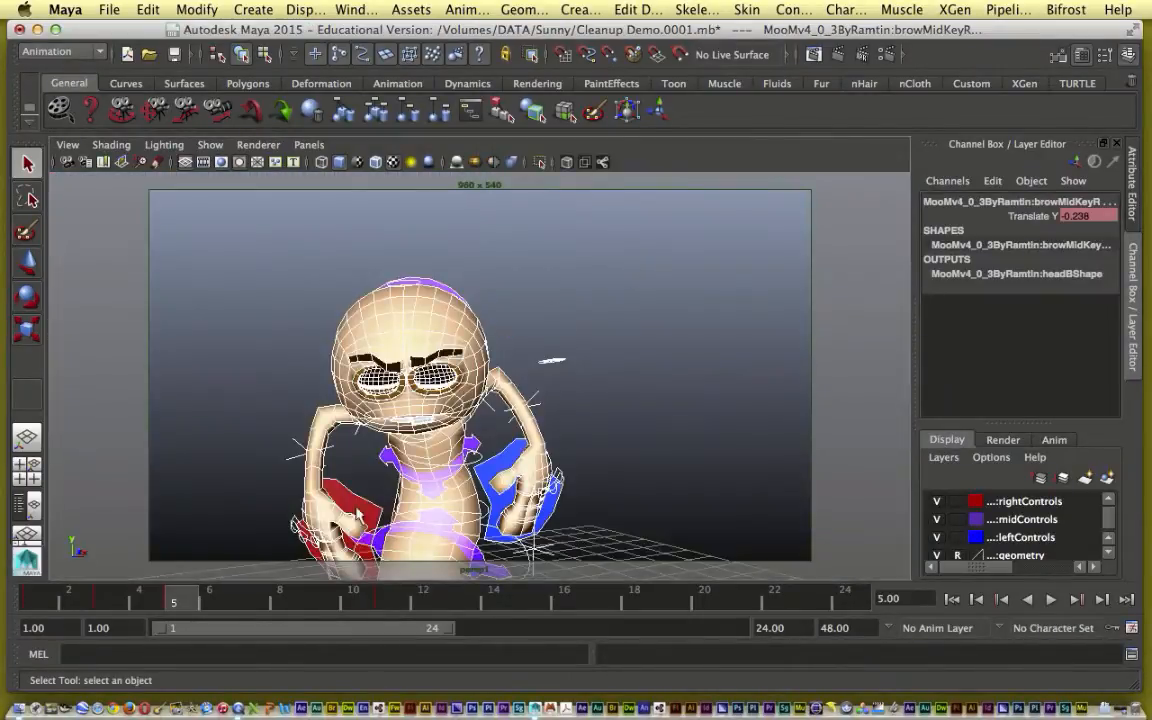
# Copy the selected controls' keys at frame 5 and paste them at frame 8 to hold the anticipation pose
pyautogui.rightClick(175, 605)
pyautogui.click(208, 368)
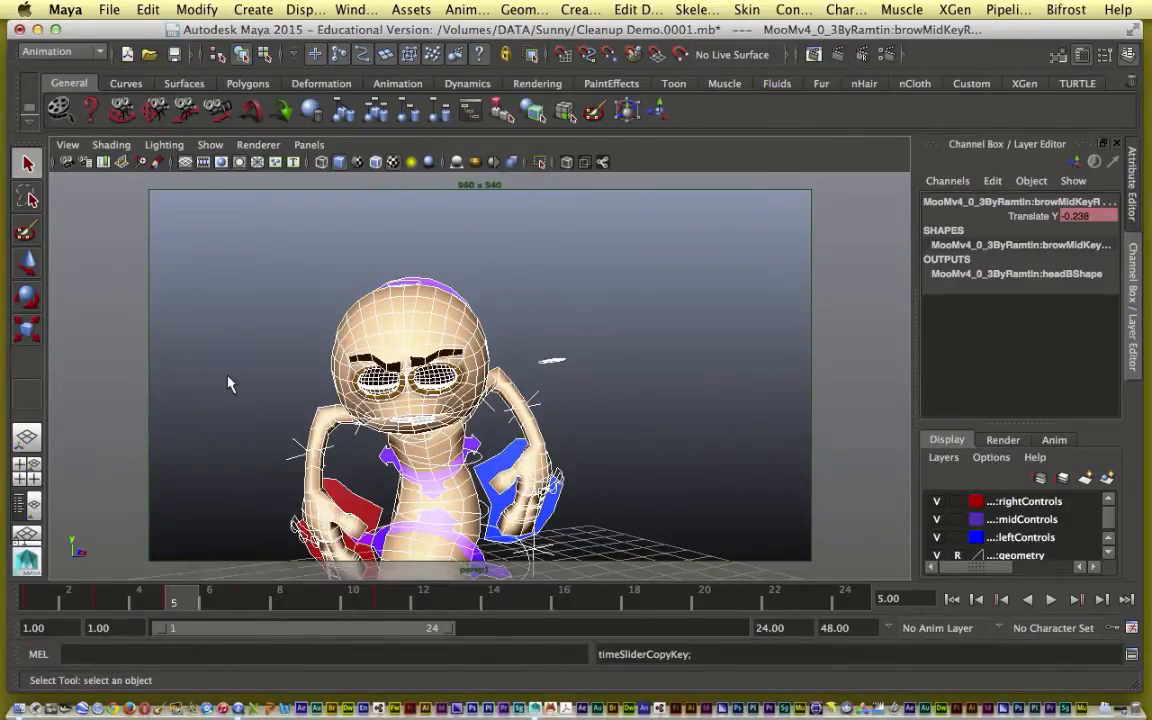
pyautogui.click(278, 604)
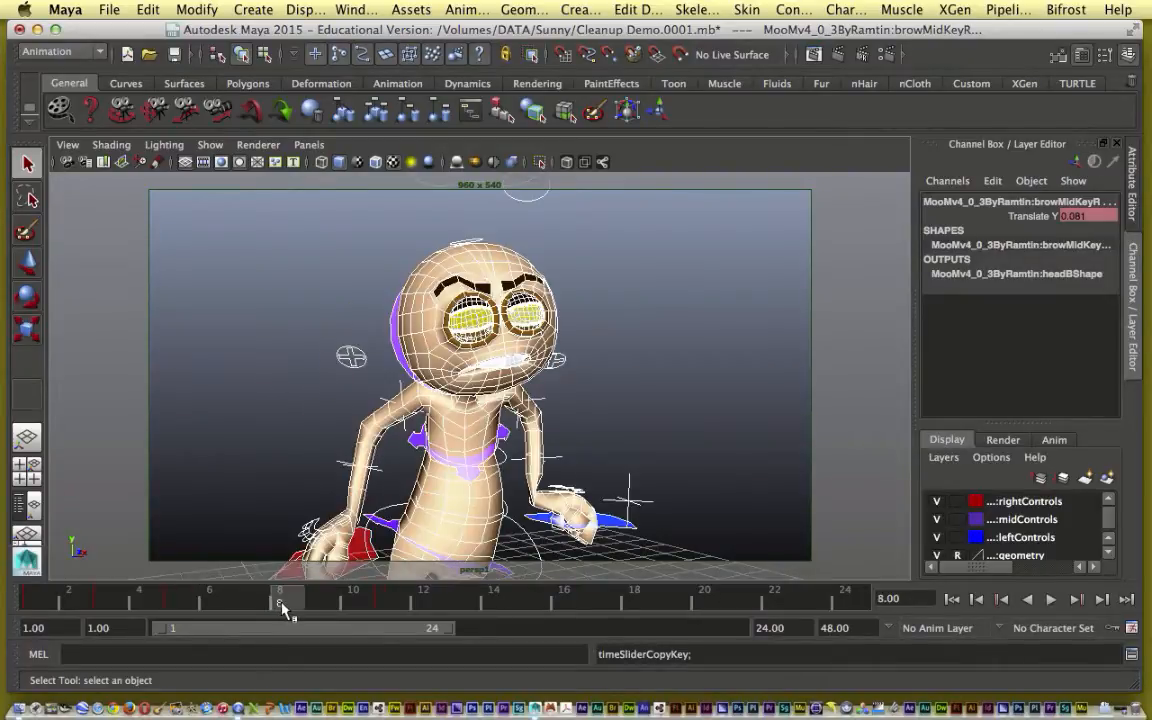
pyautogui.rightClick(283, 607)
pyautogui.moveTo(393, 387)
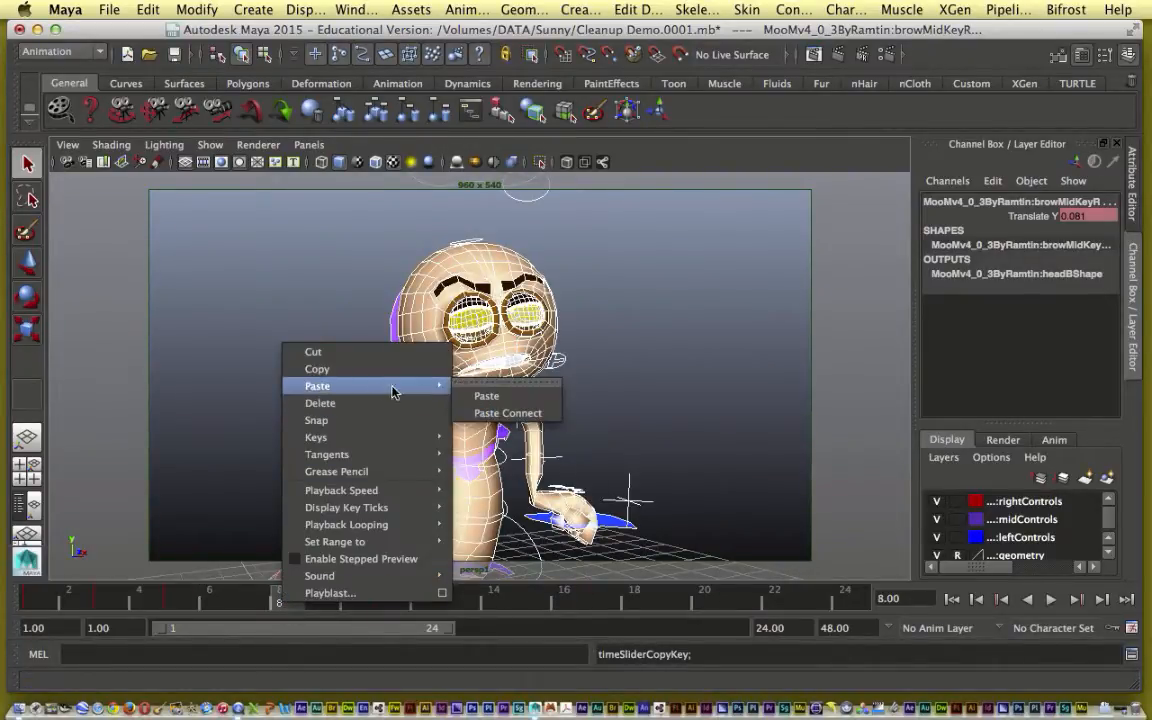
pyautogui.click(489, 396)
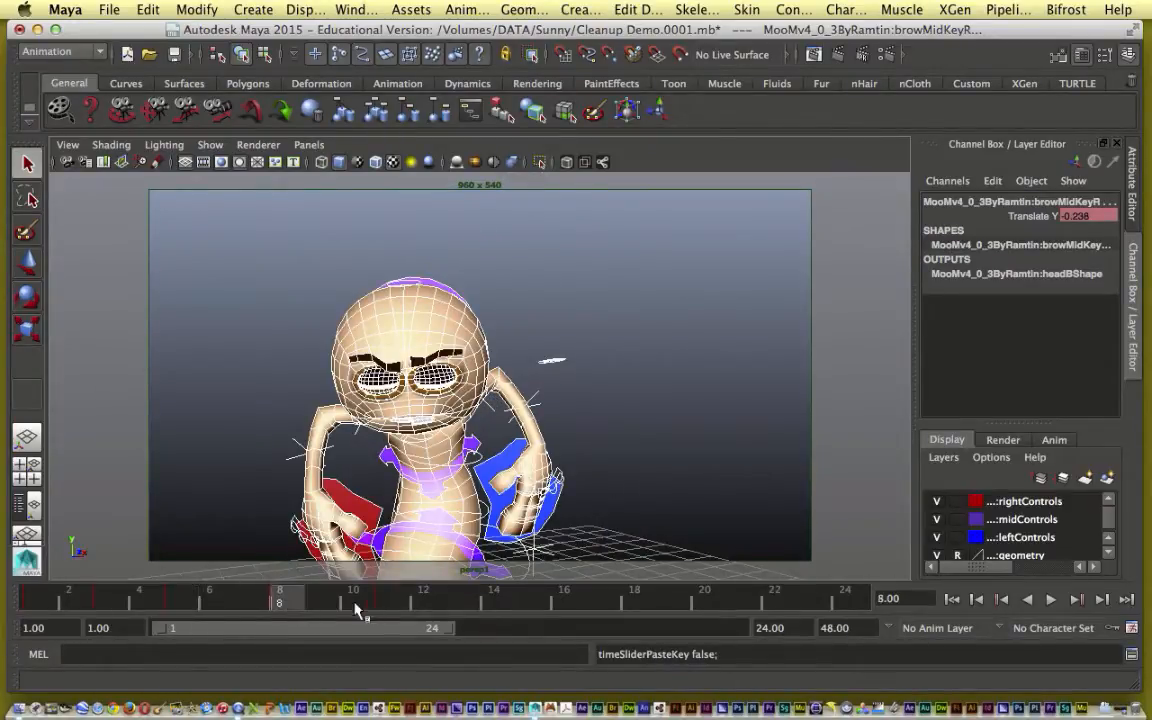
# Check the pose at frame 11, clear the selection, and play the animation from frame 1 to review the hold
pyautogui.click(387, 604)
pyautogui.click(234, 364)
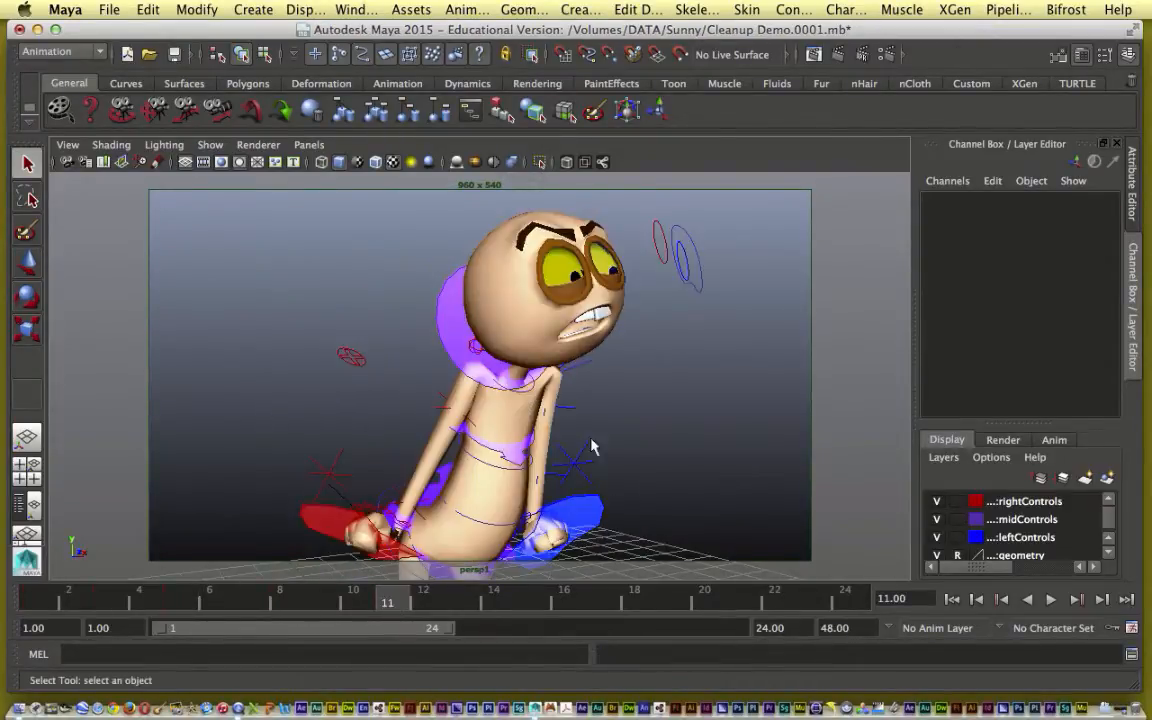
pyautogui.click(952, 599)
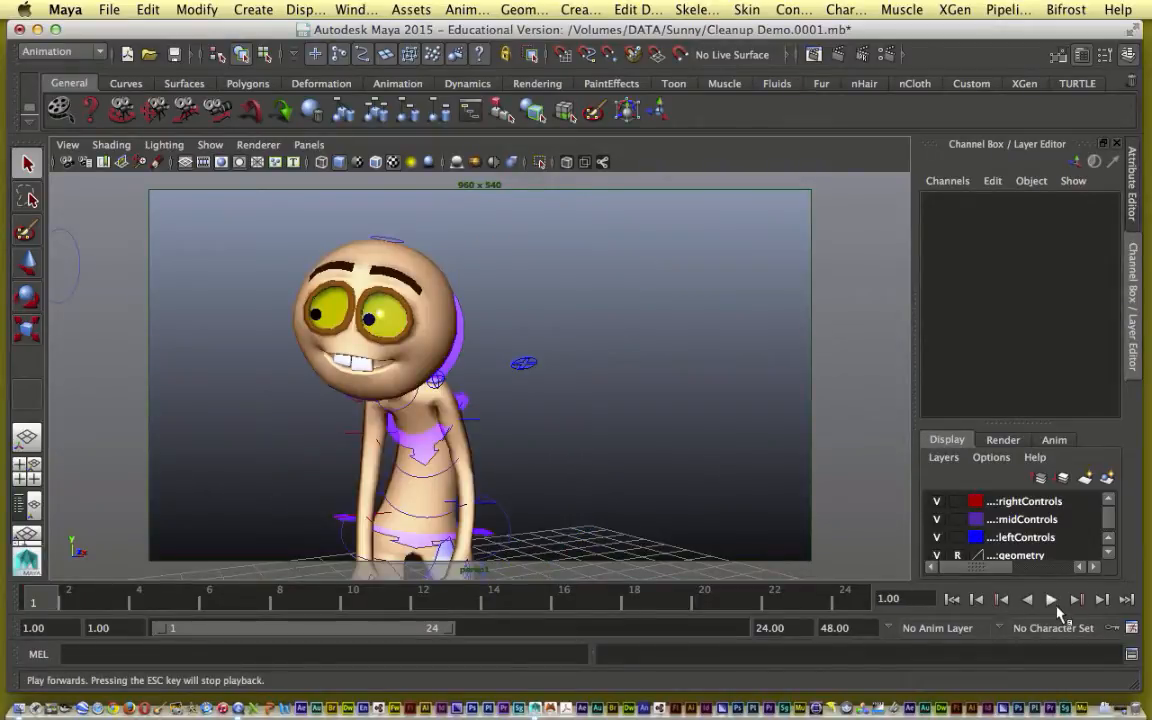
pyautogui.click(1051, 599)
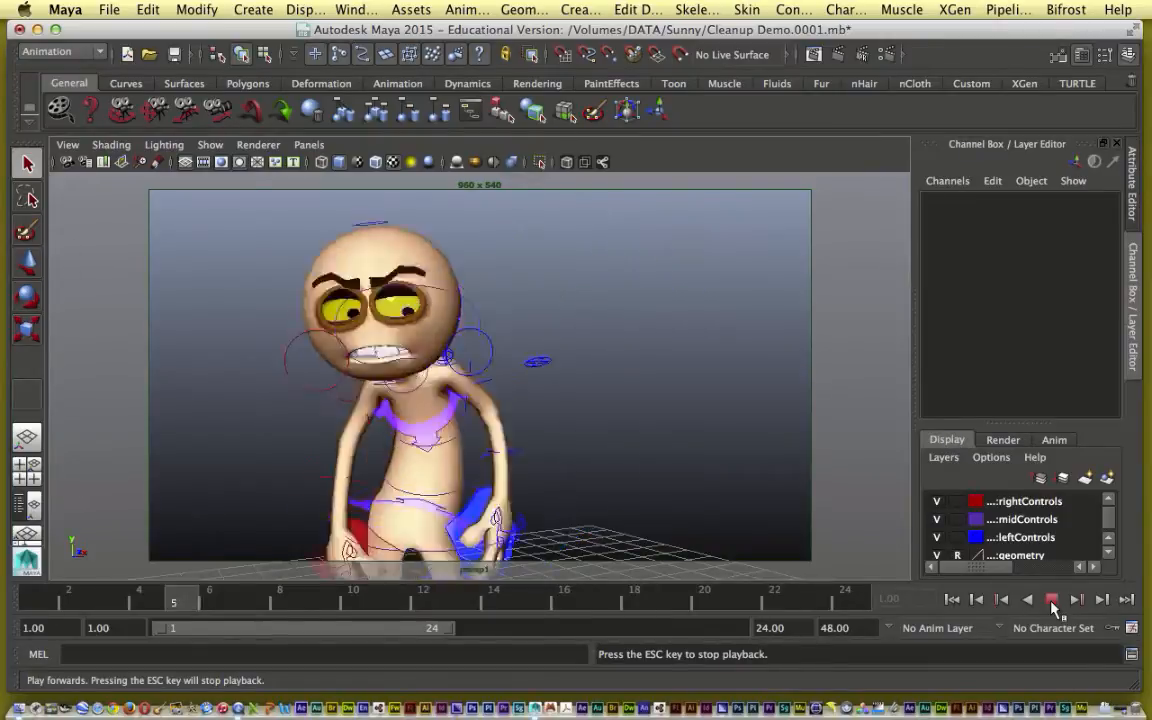
pyautogui.click(1052, 601)
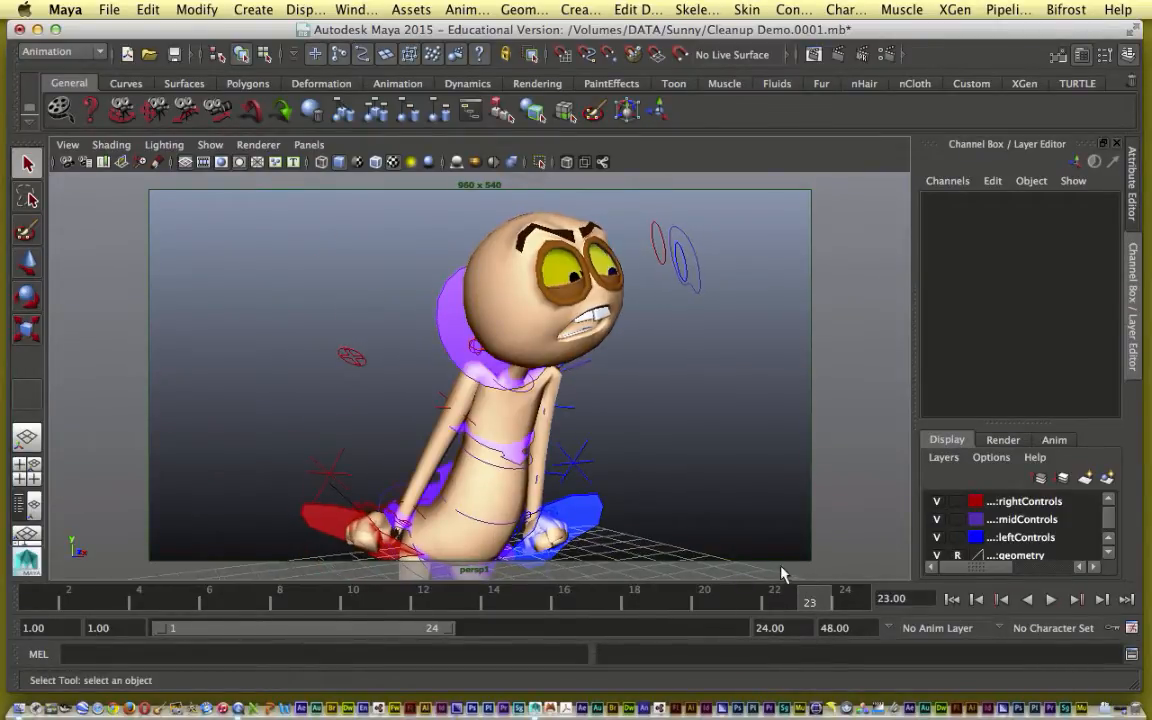
# Select the left hand IK control and compare its poses at frames 5, 8 and 11
pyautogui.click(577, 523)
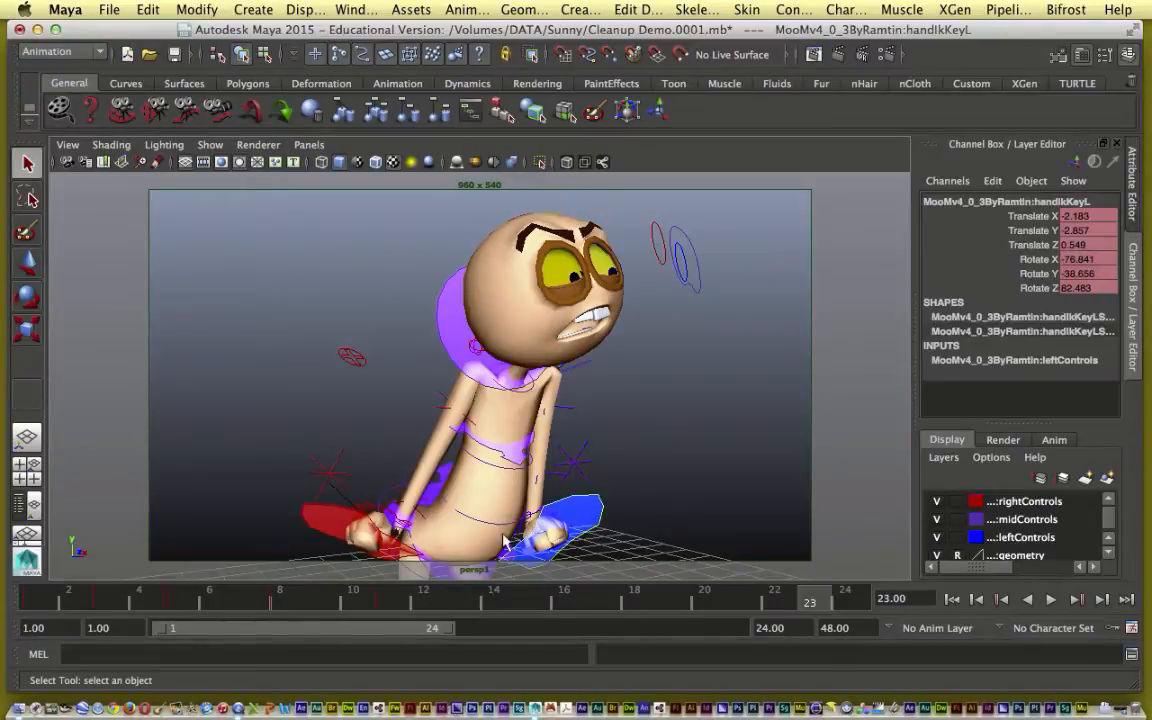
pyautogui.click(172, 607)
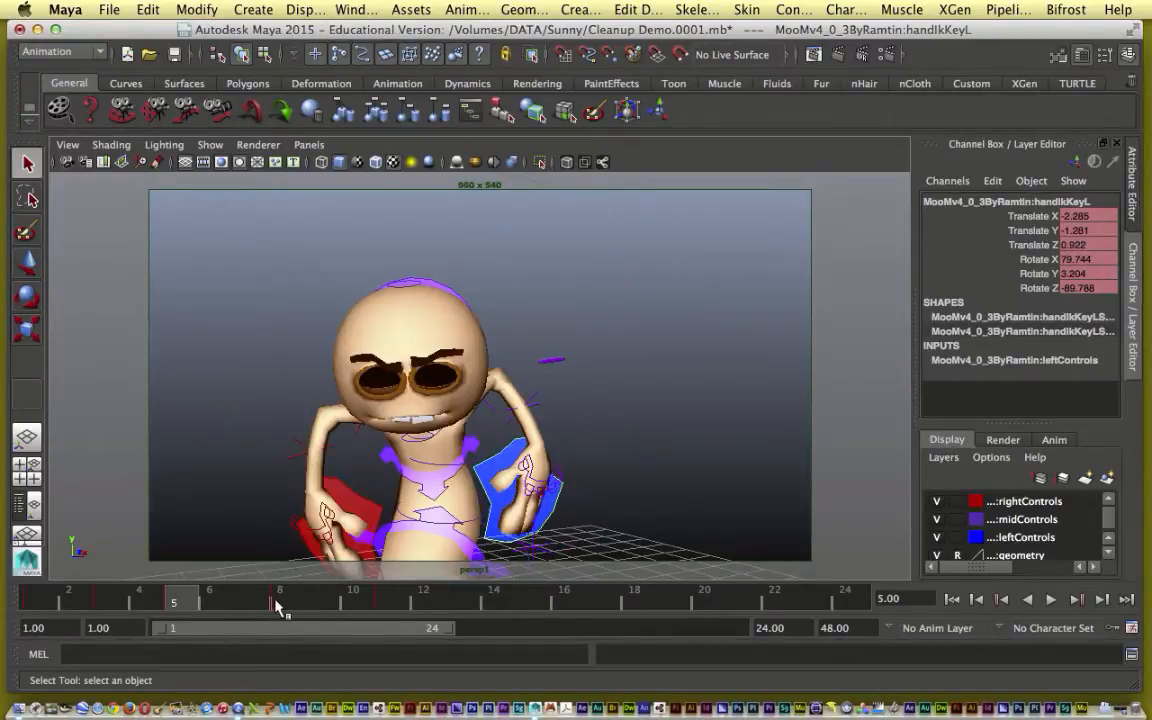
pyautogui.click(278, 604)
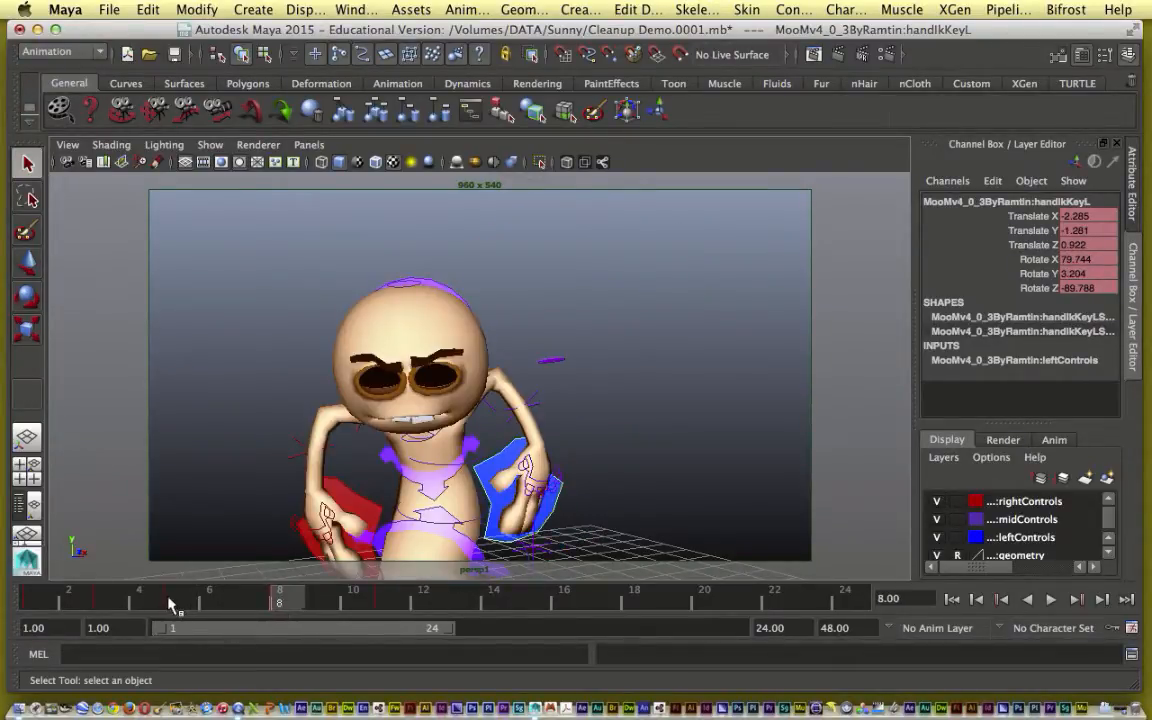
pyautogui.click(386, 605)
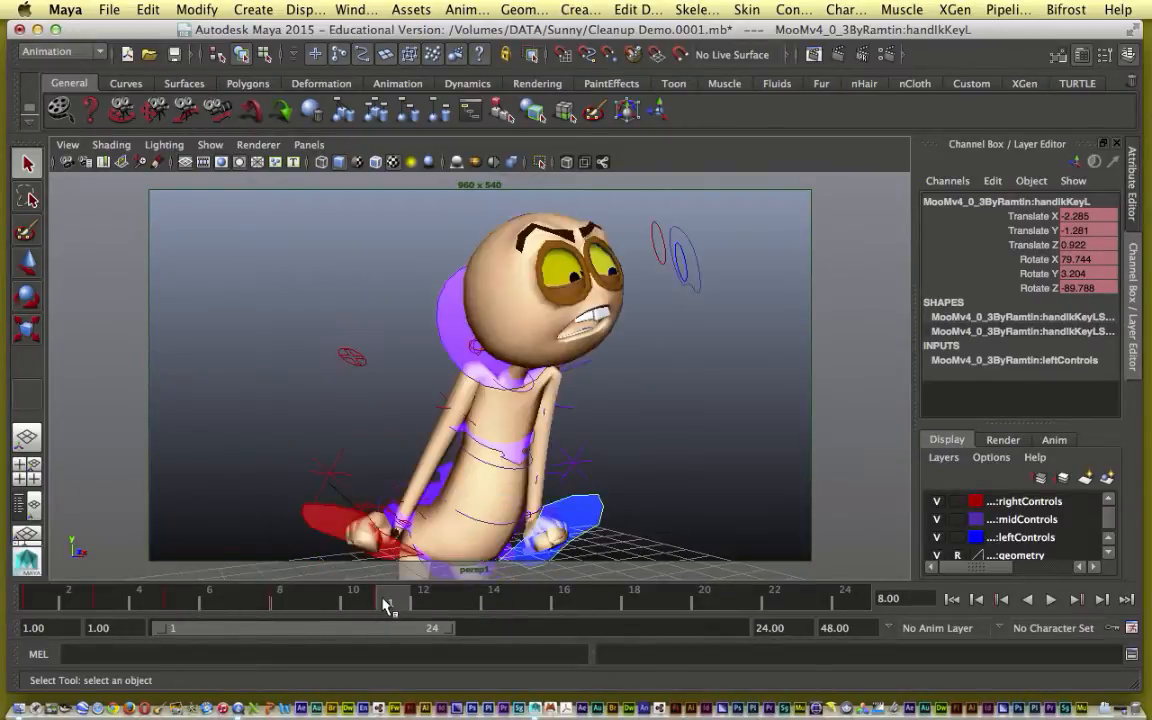
pyautogui.moveTo(283, 607)
pyautogui.mouseDown()
pyautogui.moveTo(380, 607)
pyautogui.moveTo(176, 607)
pyautogui.mouseUp()
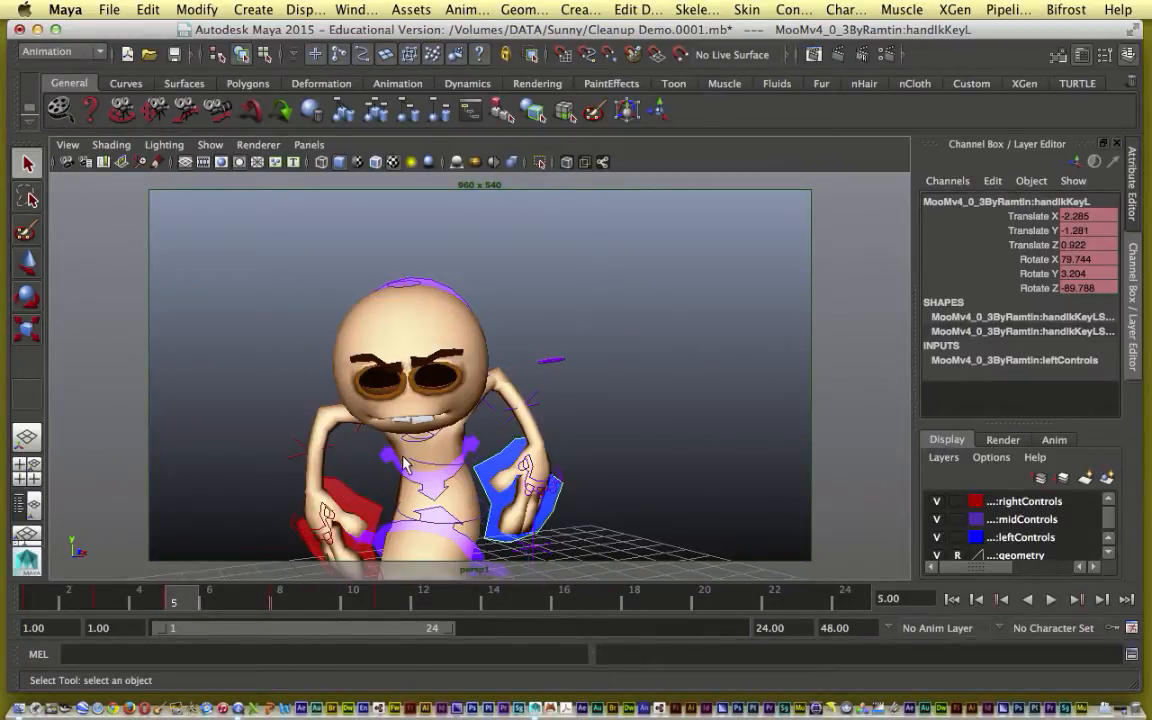
pyautogui.click(280, 600)
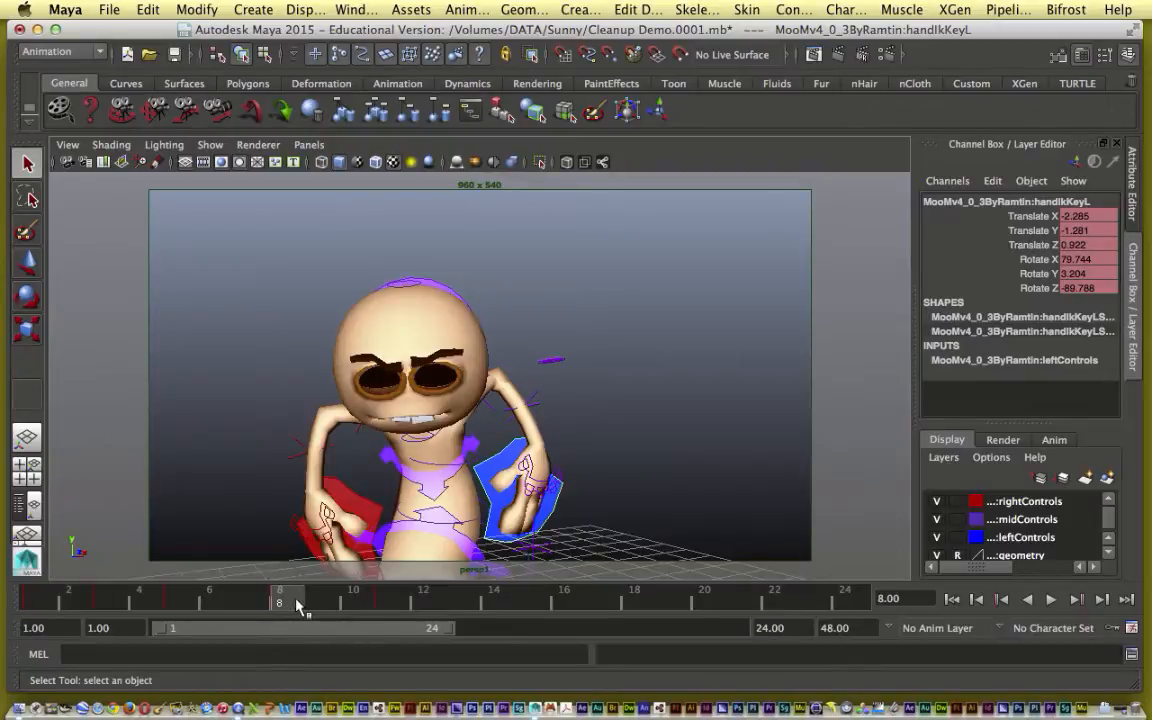
pyautogui.click(386, 603)
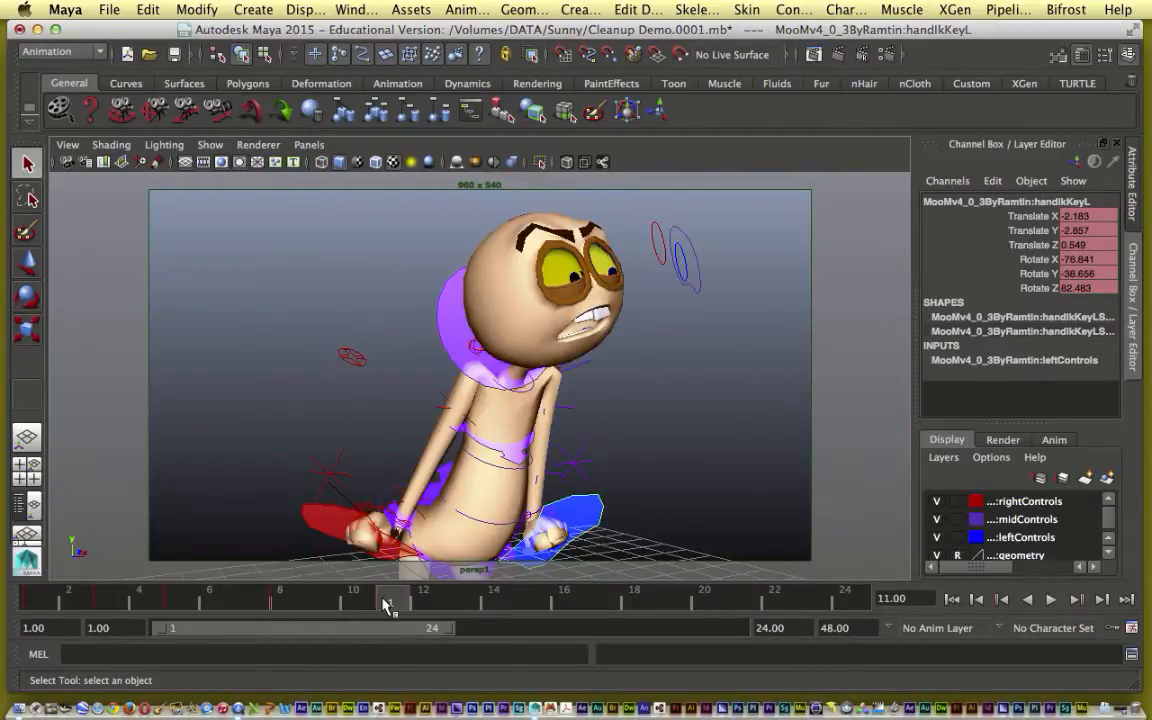
# Compare the in-between poses at frames 9 and 10 with the poses at frames 8 and 11, stopping at frame 9
pyautogui.click(286, 608)
pyautogui.click(316, 608)
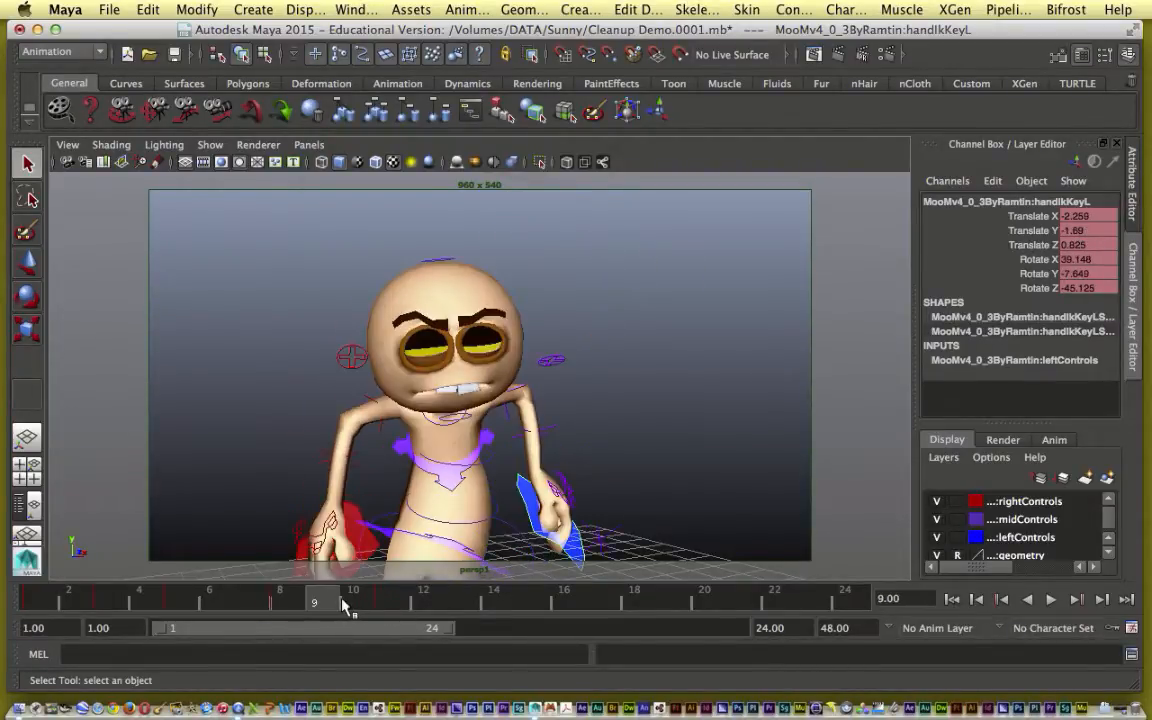
pyautogui.click(345, 606)
pyautogui.click(386, 603)
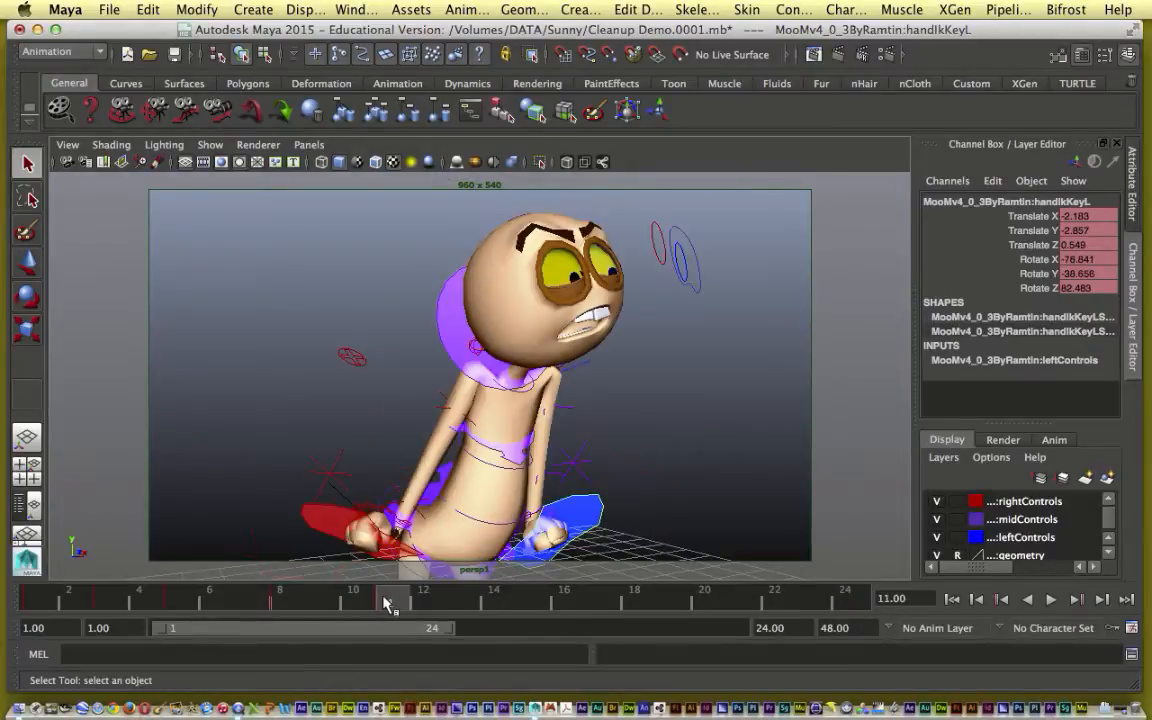
pyautogui.click(281, 604)
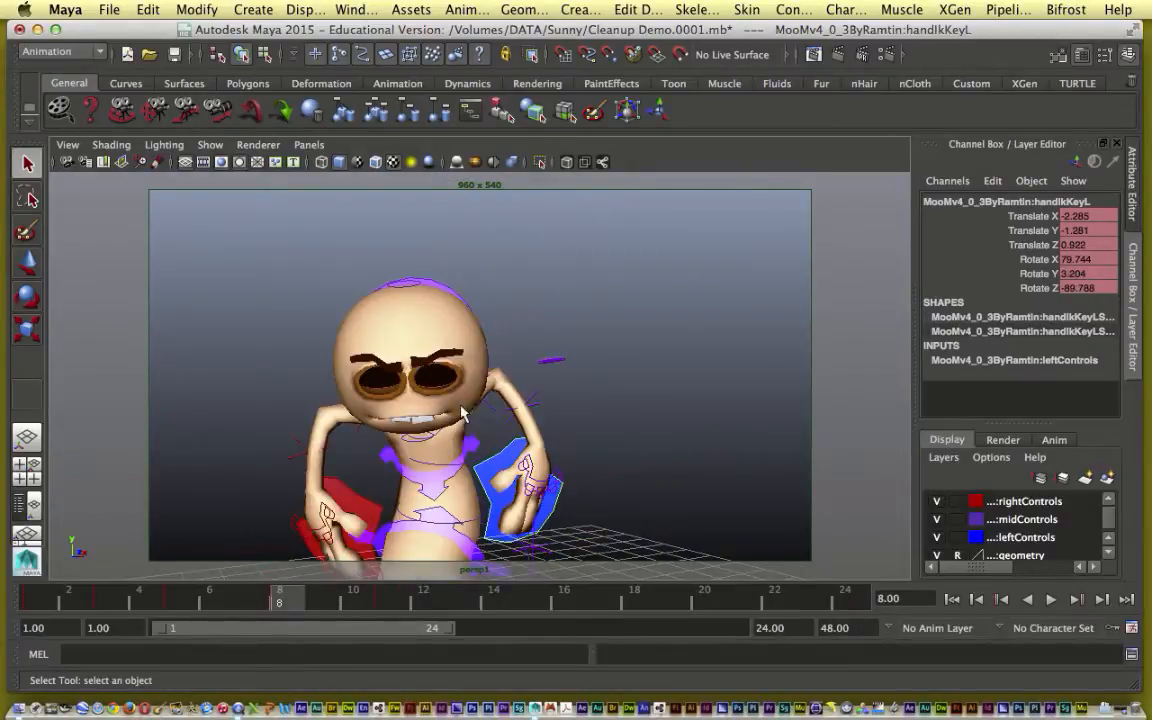
pyautogui.click(316, 598)
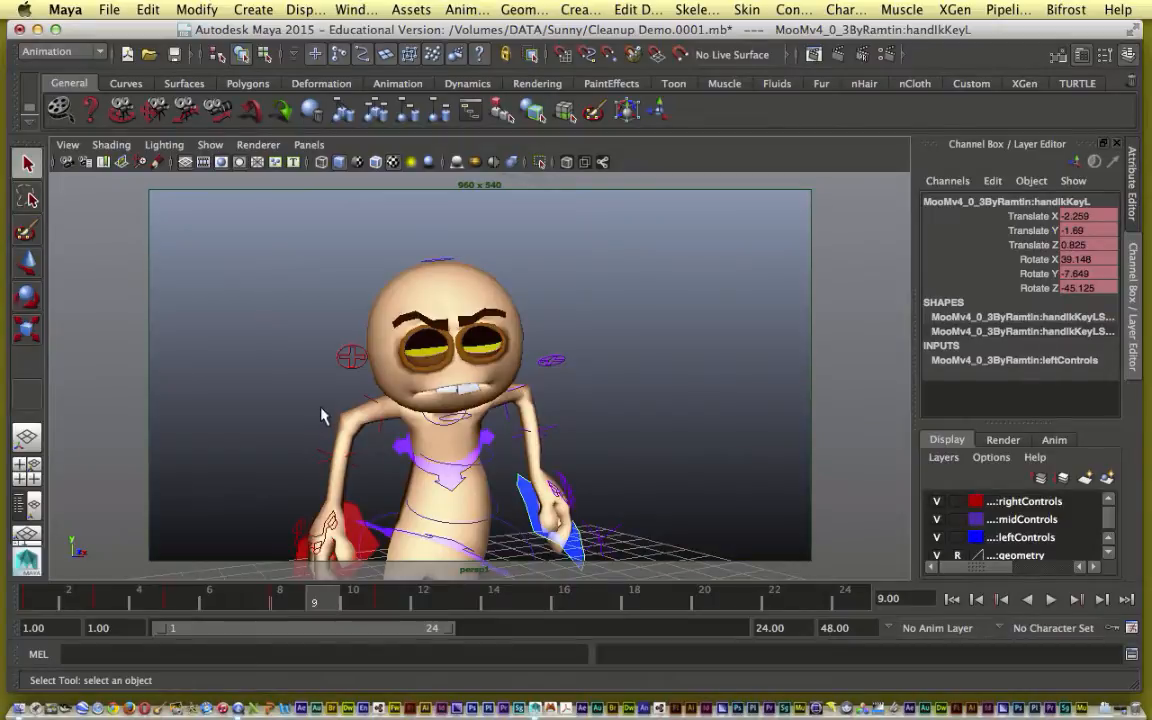
# In the front view at frame 9, move the eye look control to about Translate X -1.65 and Y -1.81
pyautogui.press('space')
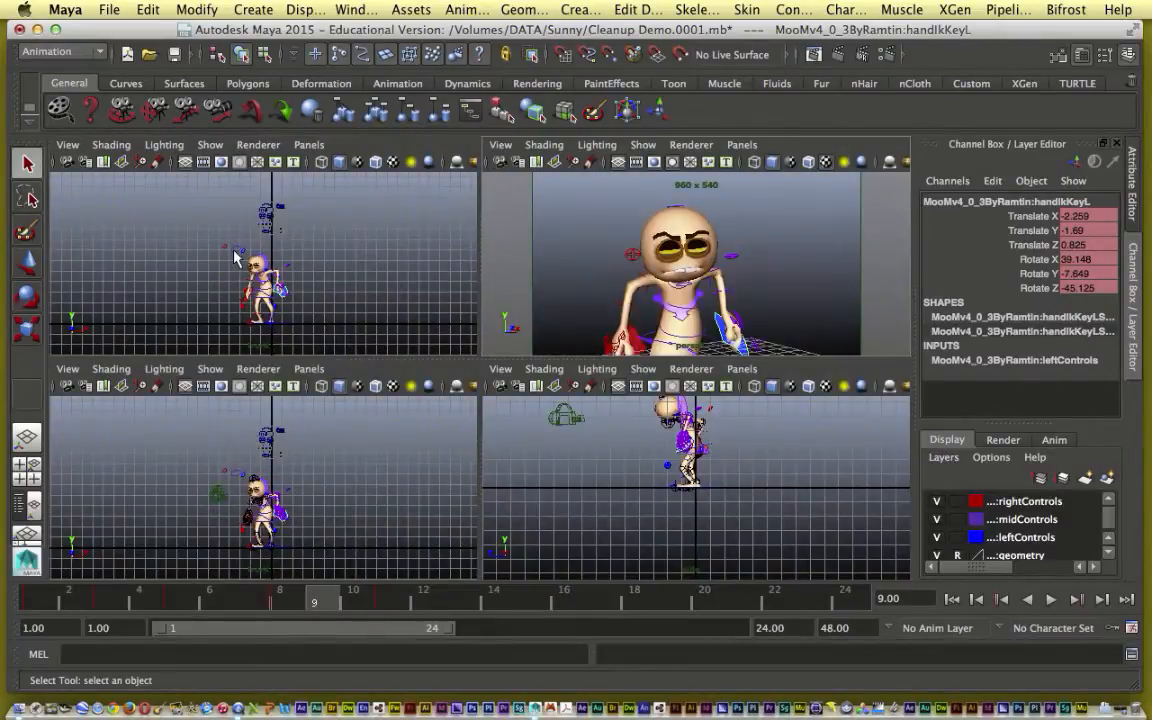
pyautogui.click(230, 250)
pyautogui.press('f')
pyautogui.press('f')
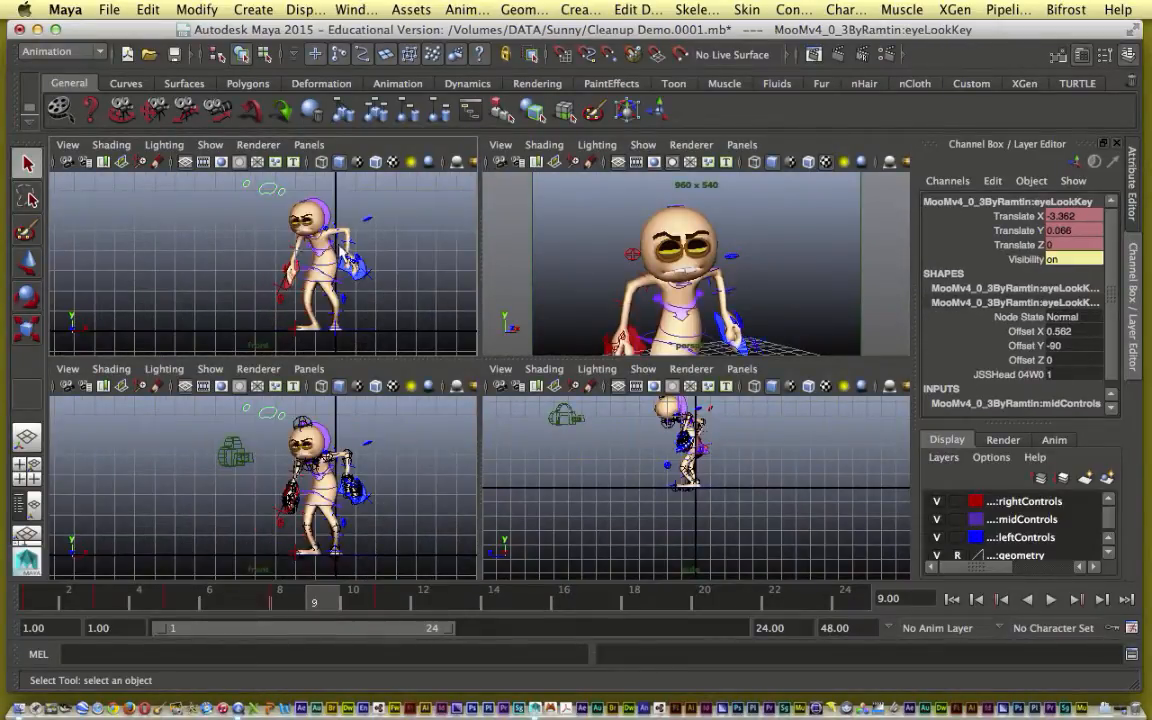
pyautogui.scroll(5, 343, 253)
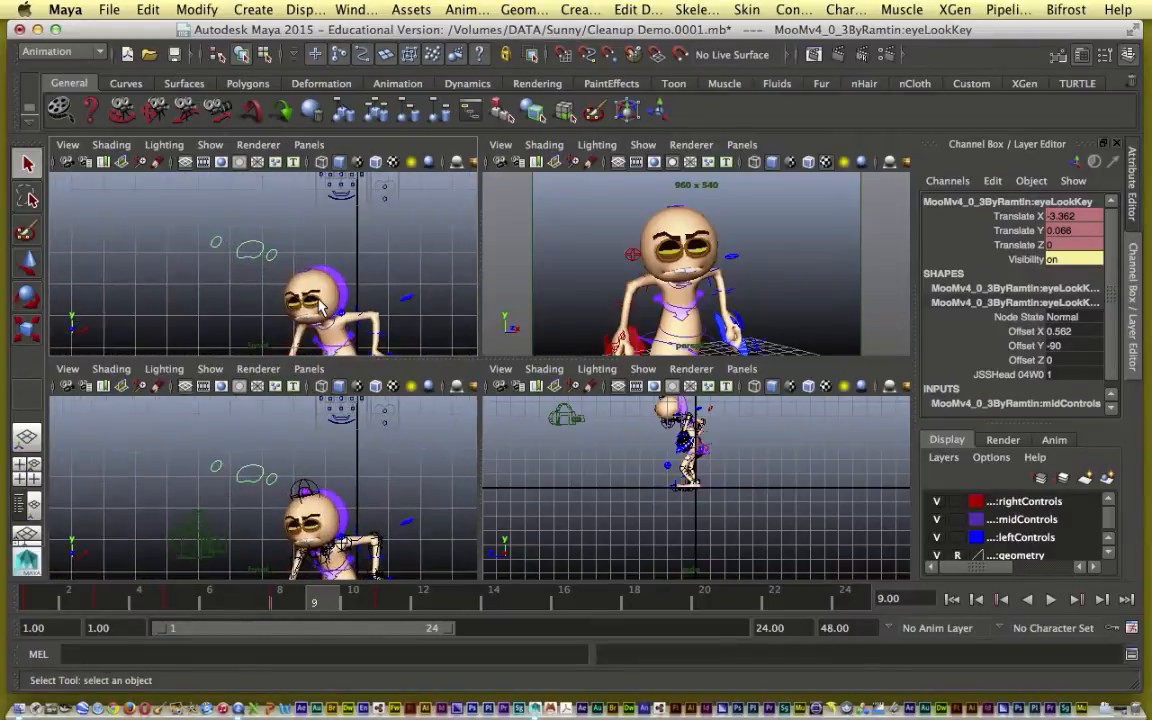
pyautogui.keyDown('alt'); pyautogui.moveTo(320, 308); pyautogui.dragTo(280, 296, button='middle'); pyautogui.keyUp('alt')
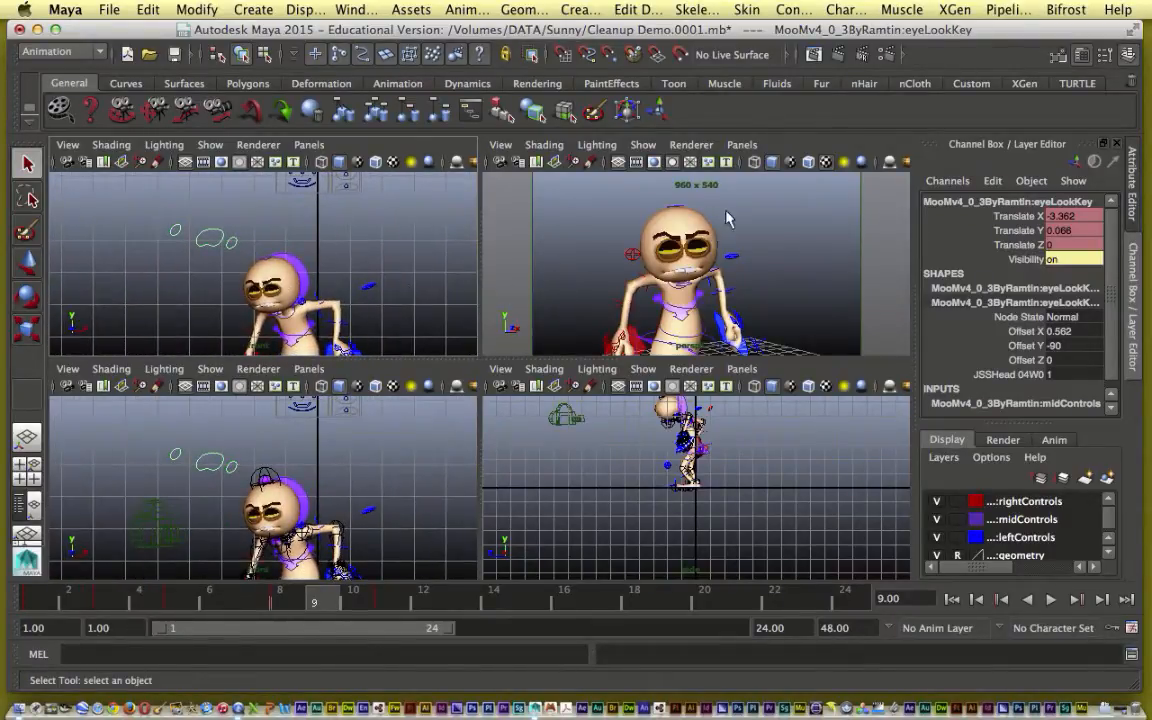
pyautogui.press('w')
pyautogui.moveTo(272, 180); pyautogui.dragTo(322, 241, button='middle')
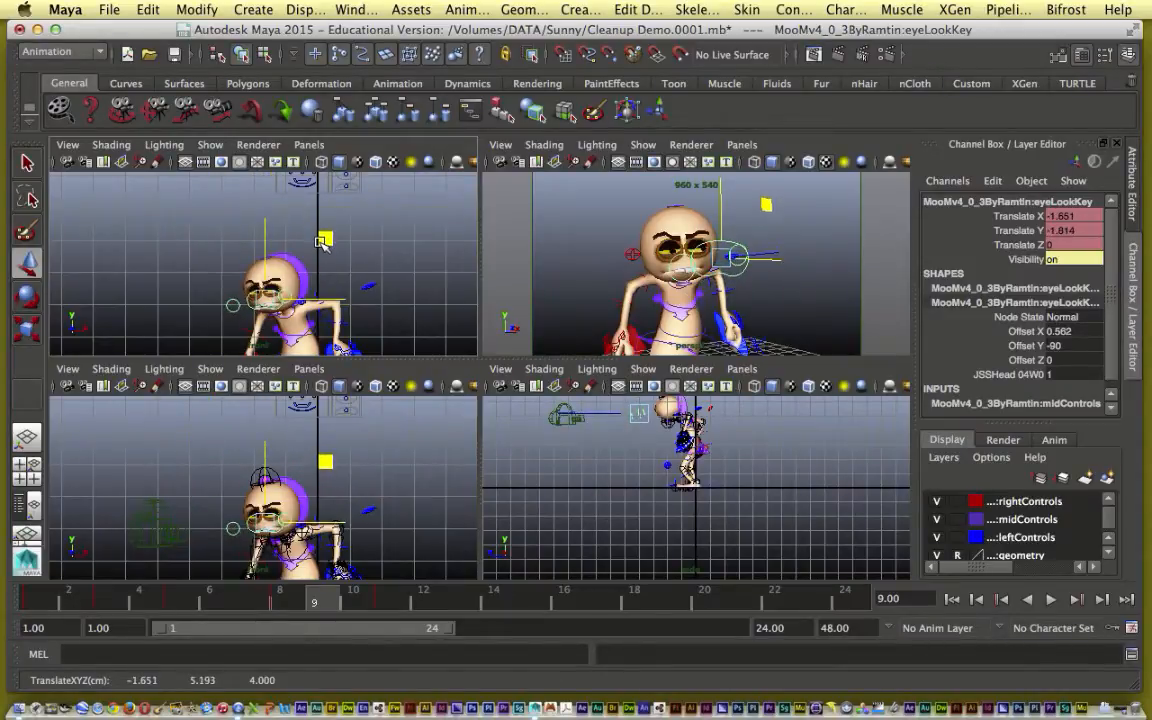
# Rotate the head at frame 9 to about X 1, Y -8.6, Z 14.3, and move the eye look control to about Translate X -1.23, Y -1.48
pyautogui.click(300, 262)
pyautogui.press('e')
pyautogui.moveTo(318, 255); pyautogui.dragTo(325, 264)
pyautogui.click(233, 310)
pyautogui.click(233, 306)
pyautogui.press('w')
pyautogui.moveTo(319, 240); pyautogui.dragTo(341, 230, button='middle')
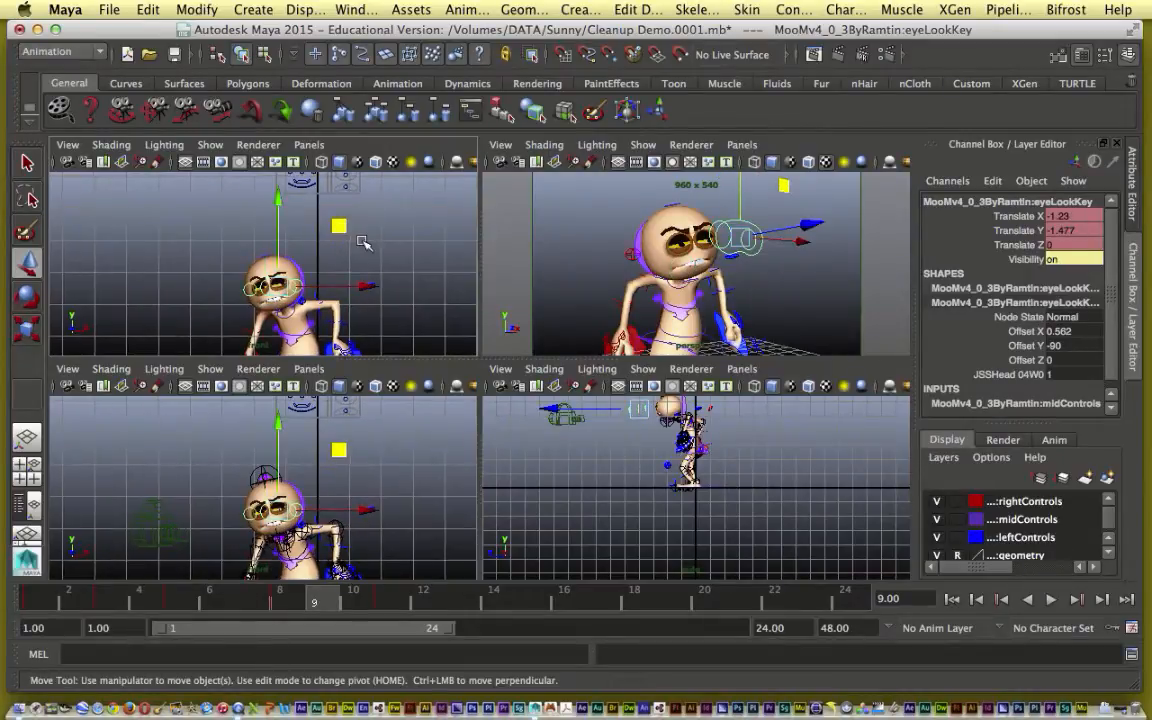
# Set a key on all the character's controls at frame 9 and return to the full perspective view with nothing selected
pyautogui.click(195, 237)
pyautogui.moveTo(185, 232); pyautogui.dragTo(303, 292)
pyautogui.press('s')
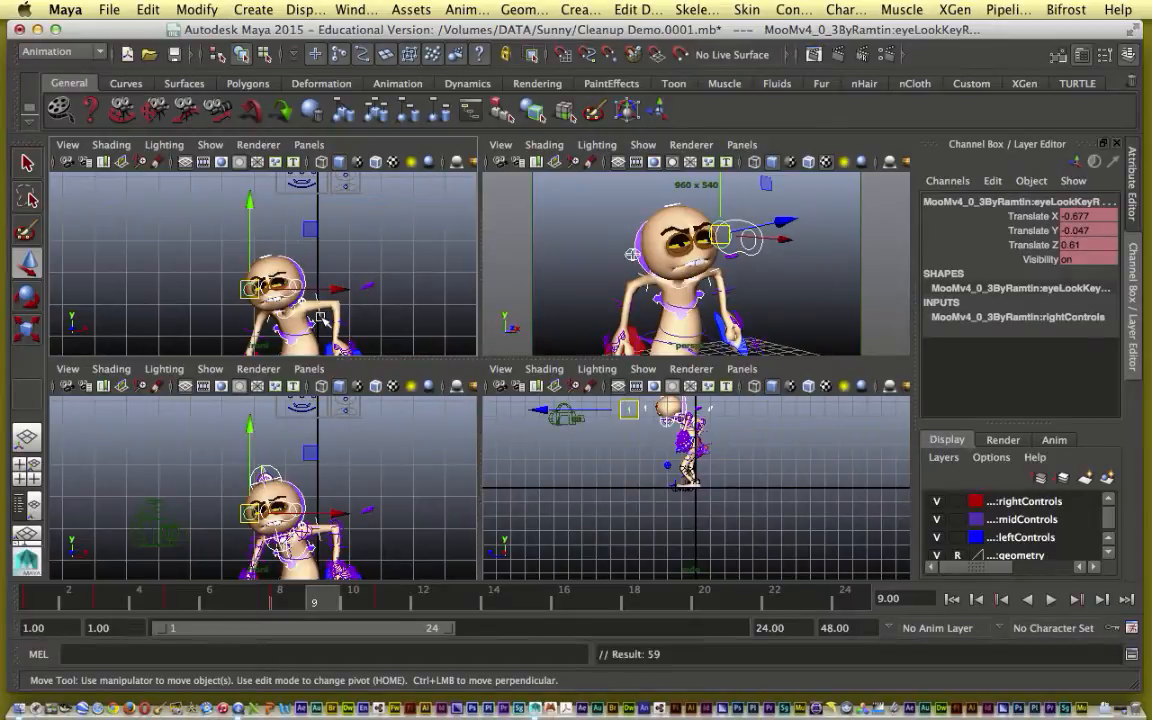
pyautogui.click(595, 201)
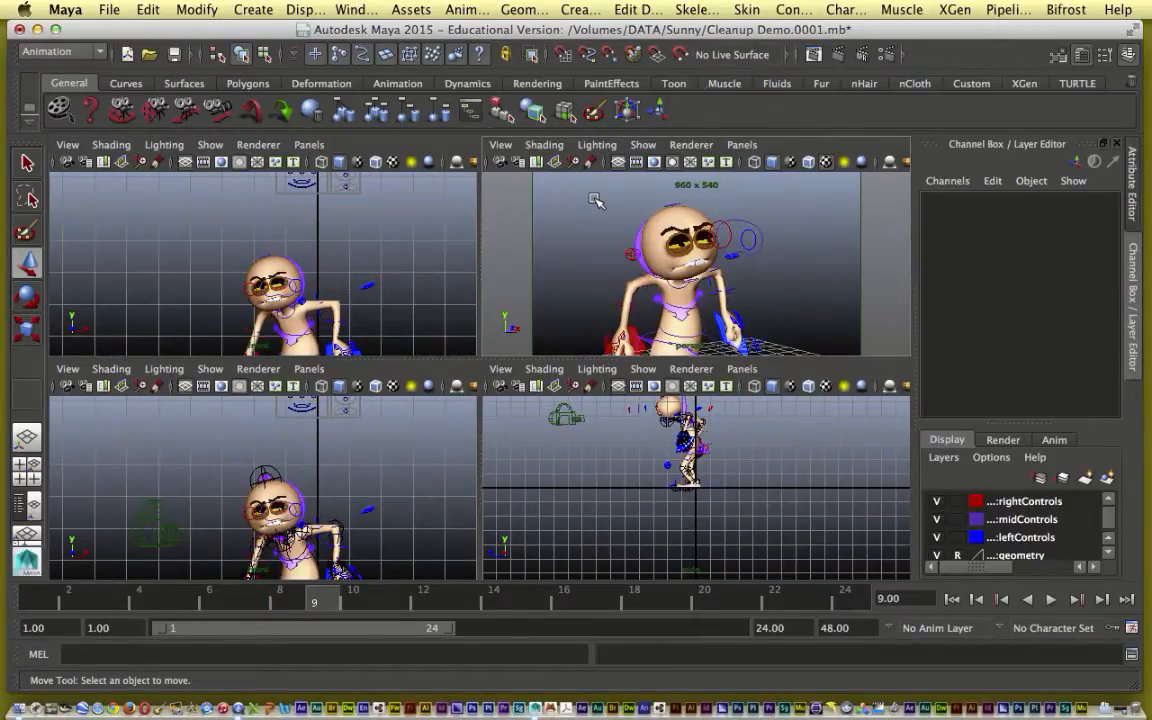
pyautogui.press('space')
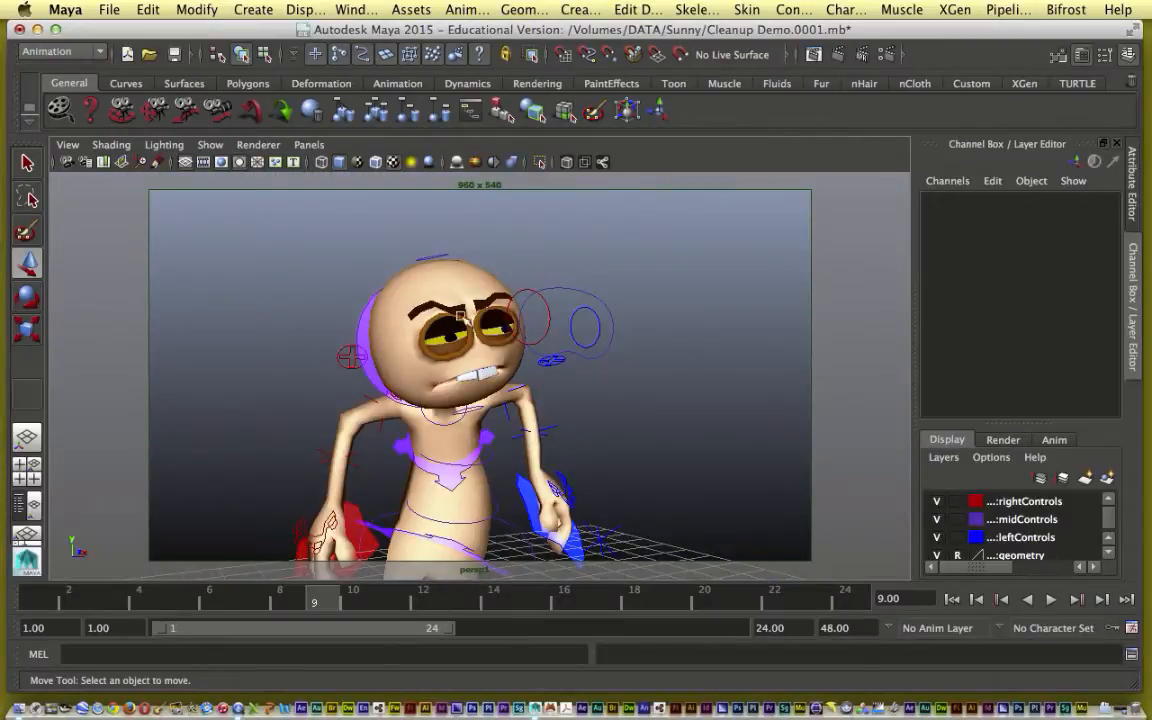
# Select the head control, play the animation, and step repeatedly through the keyed poses at frames 8, 9 and 11 to review the breakdown
pyautogui.click(418, 285)
pyautogui.press('q')
pyautogui.hotkey('alt', 'v')
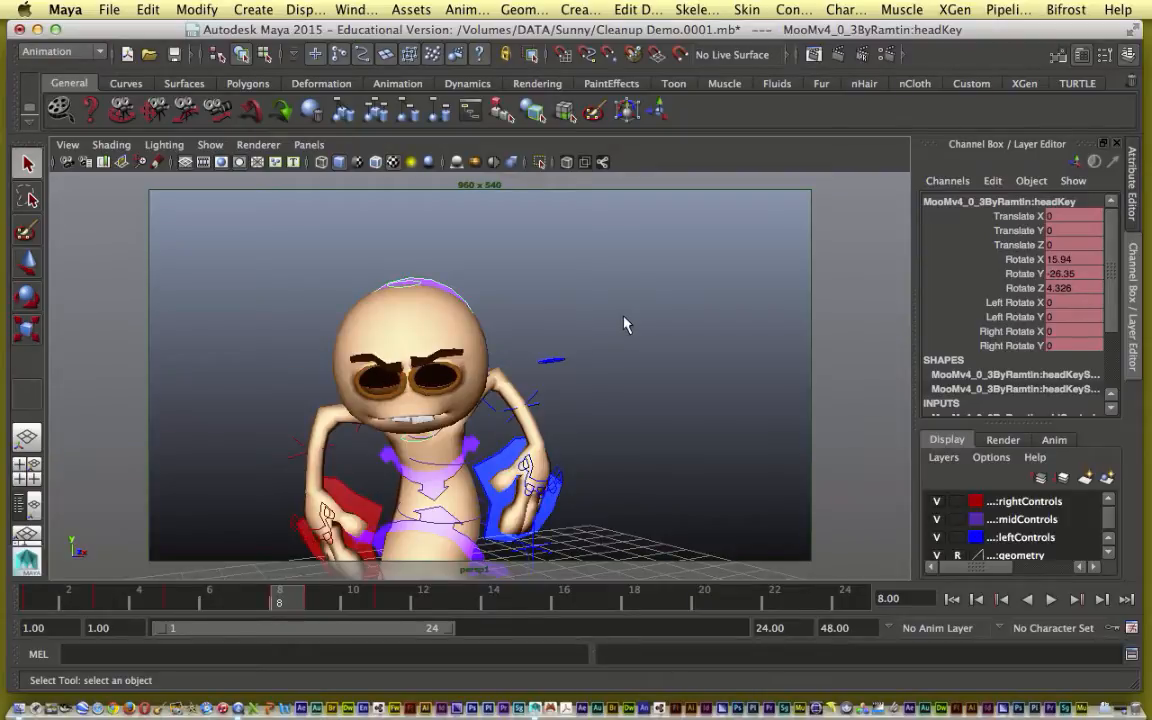
pyautogui.press('.')
pyautogui.press('.')
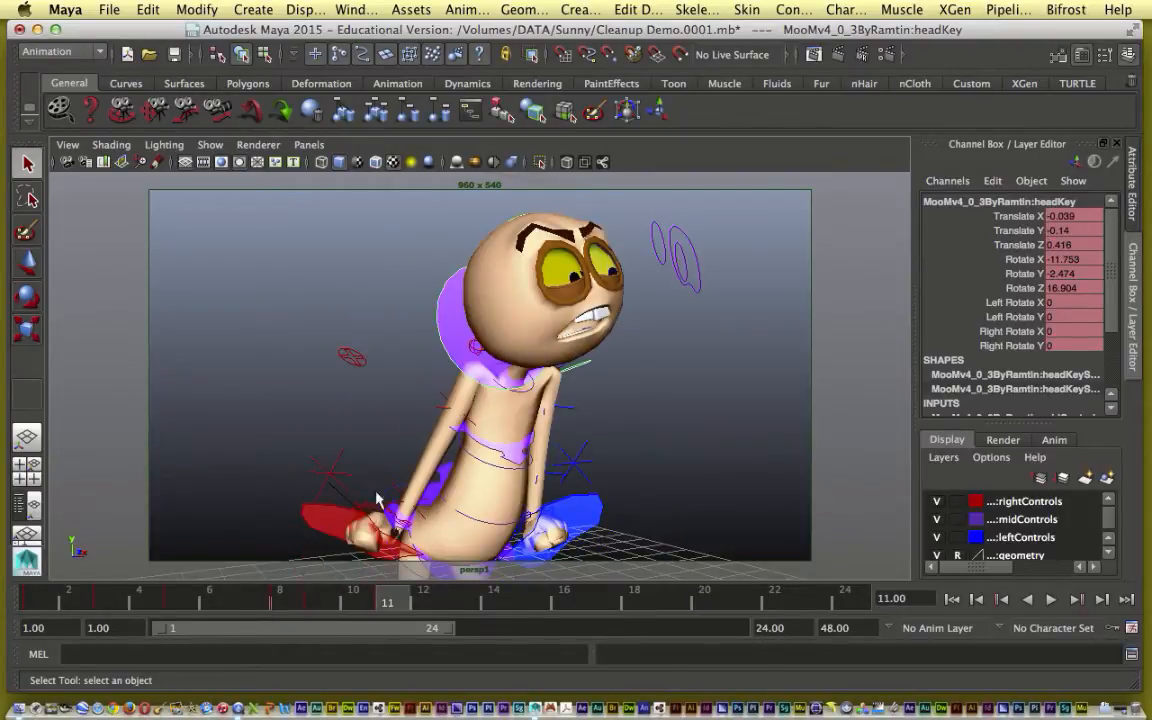
pyautogui.press(',')
pyautogui.press(',')
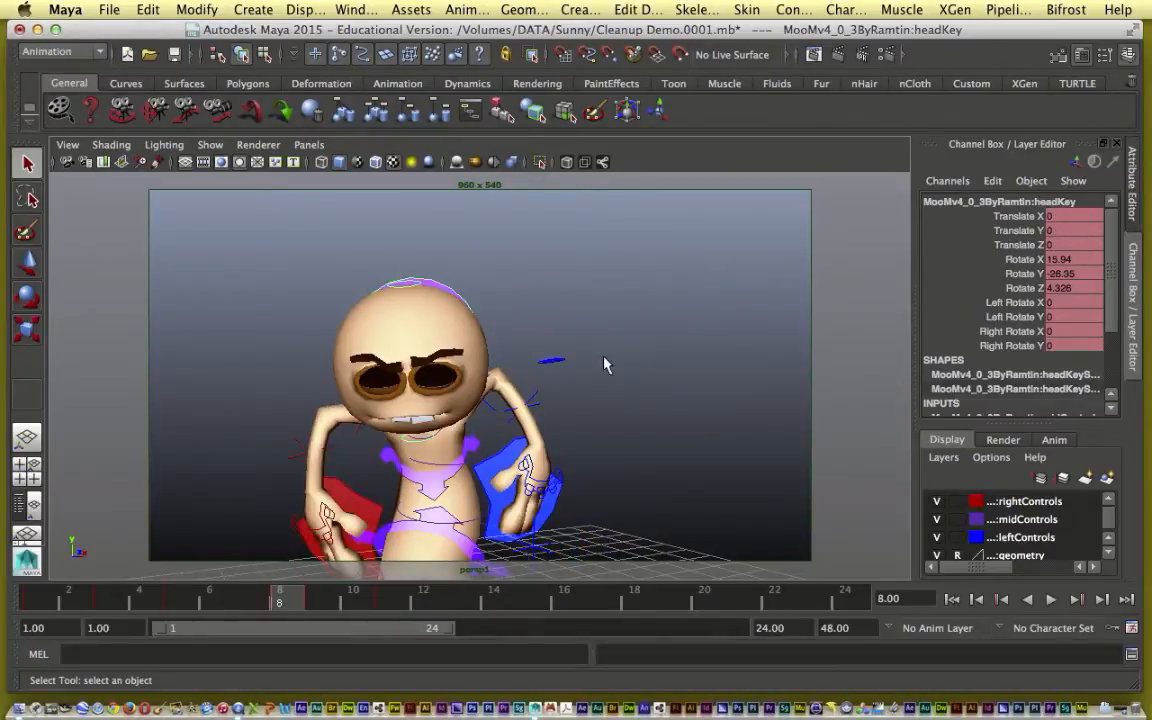
pyautogui.press('.')
pyautogui.press('.')
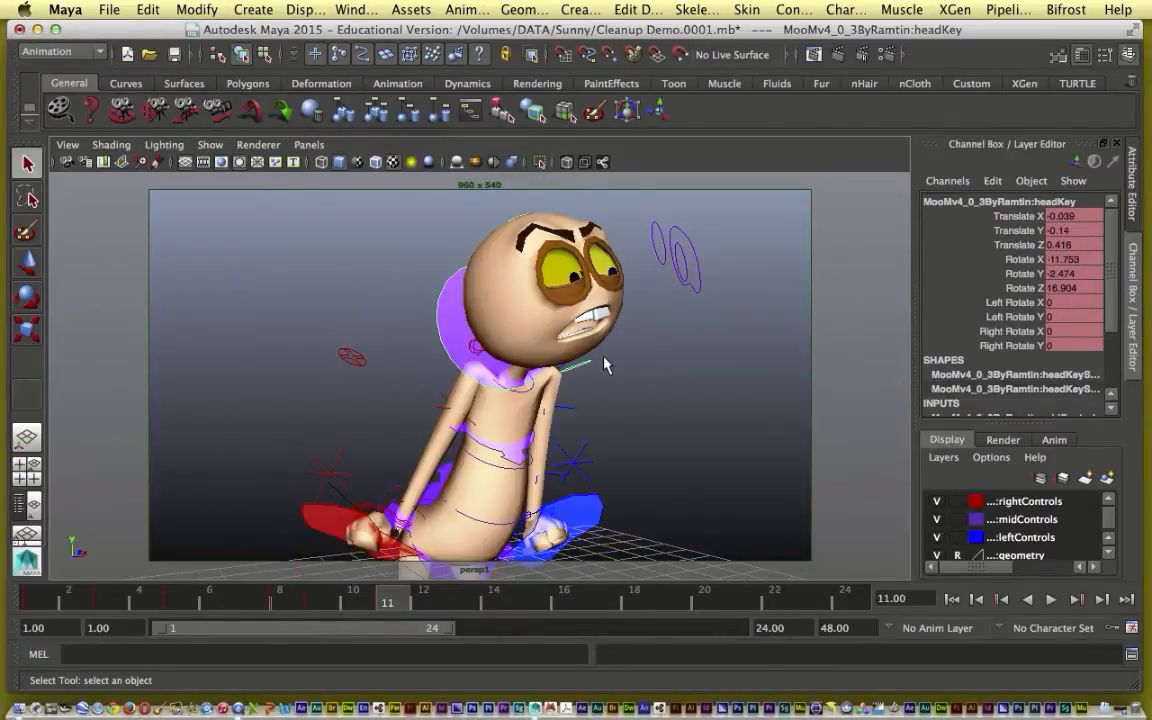
pyautogui.press(',')
pyautogui.press(',')
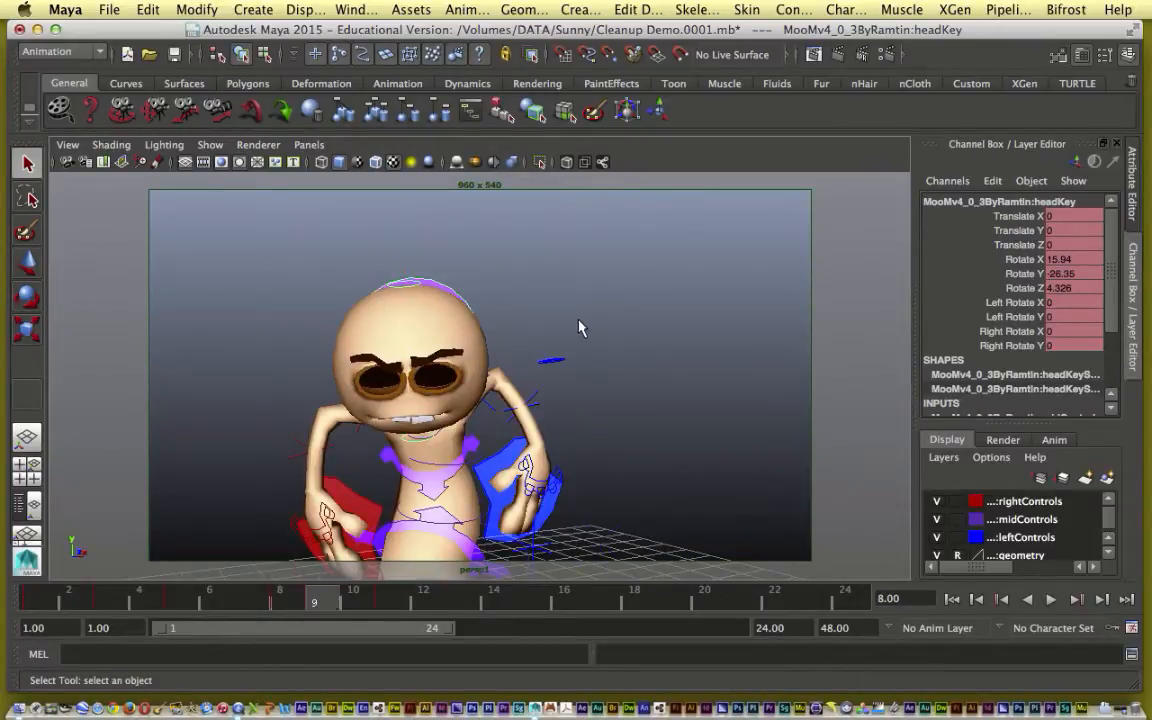
pyautogui.press('.')
pyautogui.press('.')
pyautogui.press(',')
pyautogui.press(',')
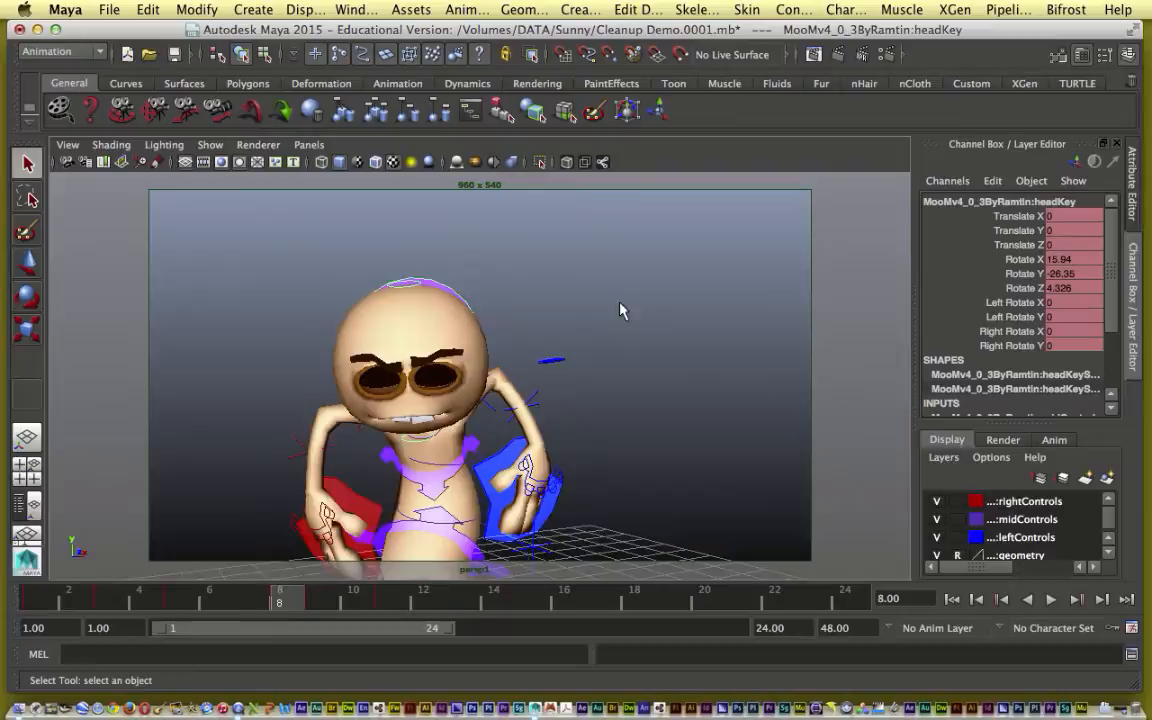
pyautogui.press('.')
pyautogui.press('.')
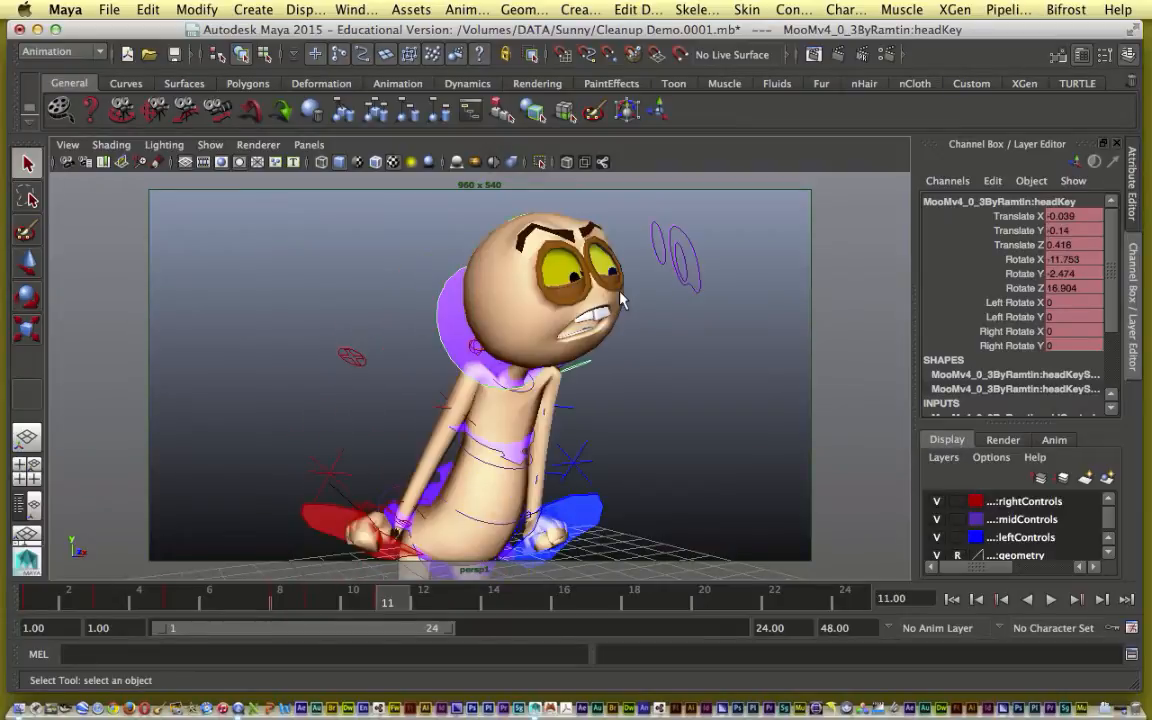
pyautogui.press(',')
pyautogui.press(',')
pyautogui.press('.')
pyautogui.press(',')
pyautogui.press('.')
pyautogui.press('.')
pyautogui.press(',')
pyautogui.press(',')
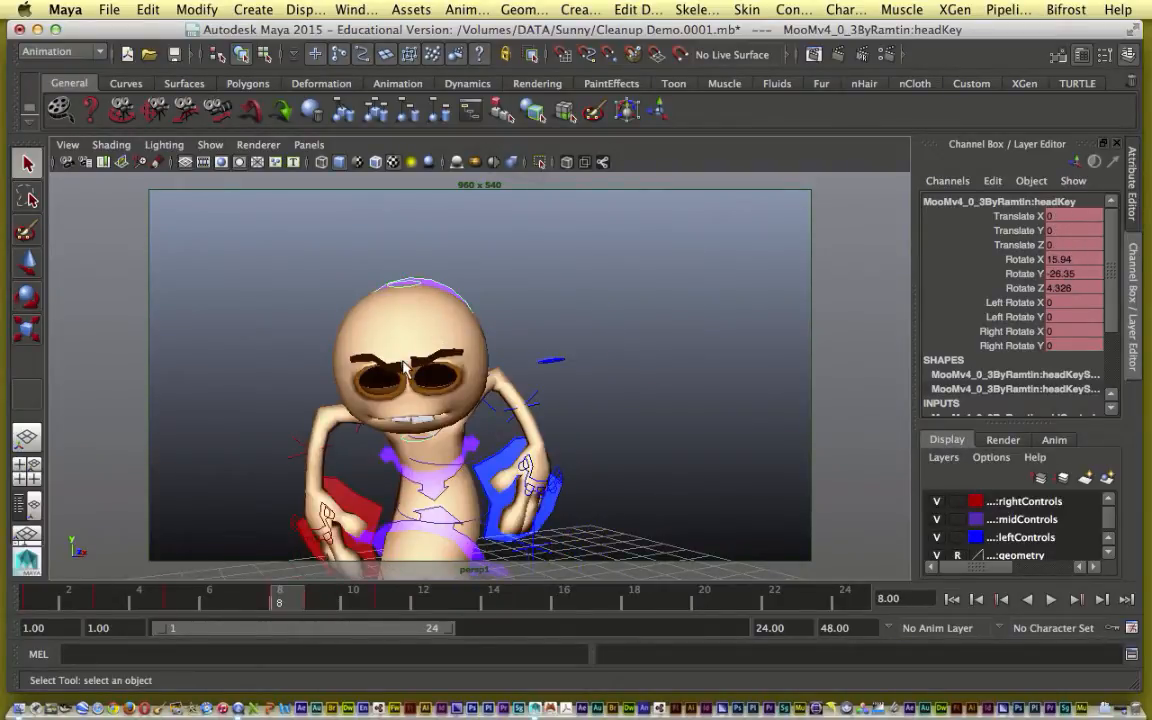
# In the front view's face controls at frame 9, raise the left and right mid-brow controls to about Translate Y 0.312 and 0.411
pyautogui.press('space')
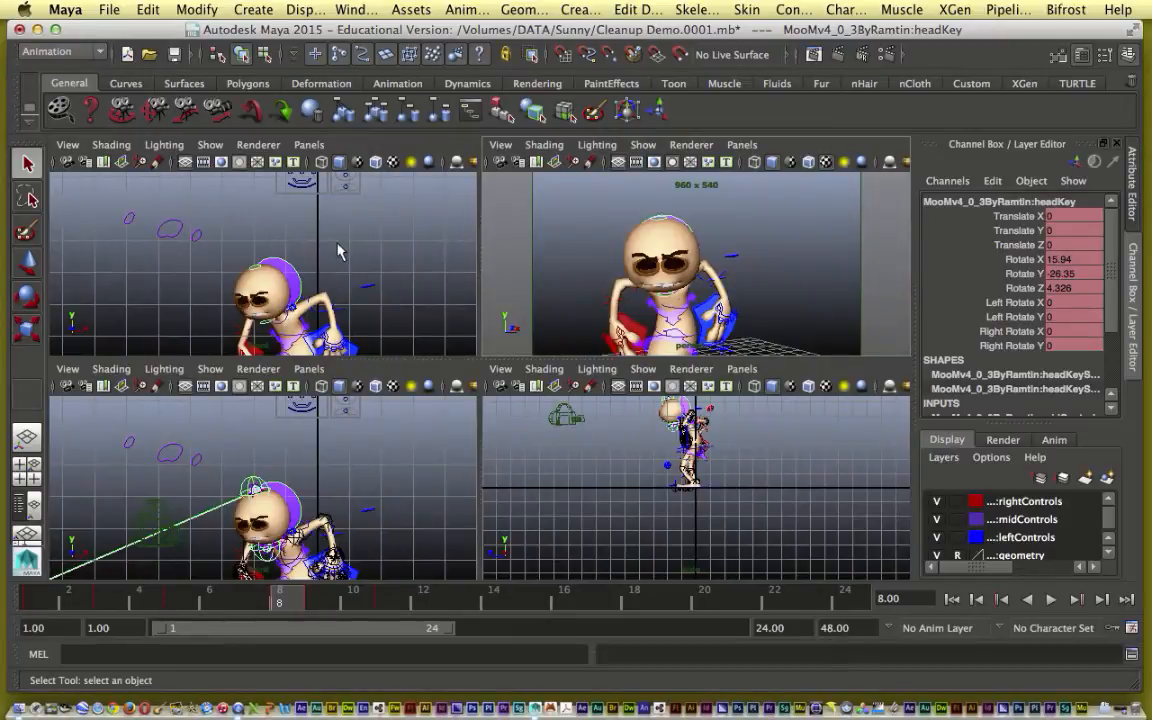
pyautogui.keyDown('alt'); pyautogui.moveTo(338, 240); pyautogui.dragTo(288, 330, button='middle'); pyautogui.keyUp('alt')
pyautogui.keyDown('alt'); pyautogui.moveTo(288, 330); pyautogui.dragTo(420, 288, button='right'); pyautogui.keyUp('alt')
pyautogui.press('.')
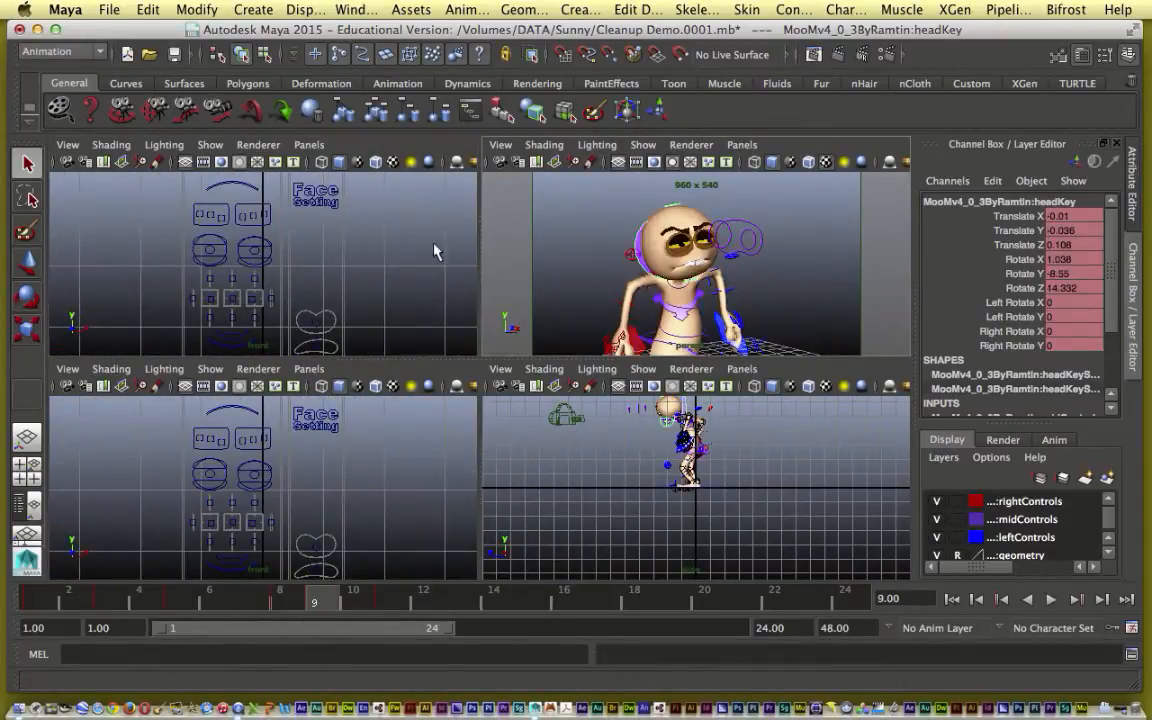
pyautogui.click(252, 218)
pyautogui.press('w')
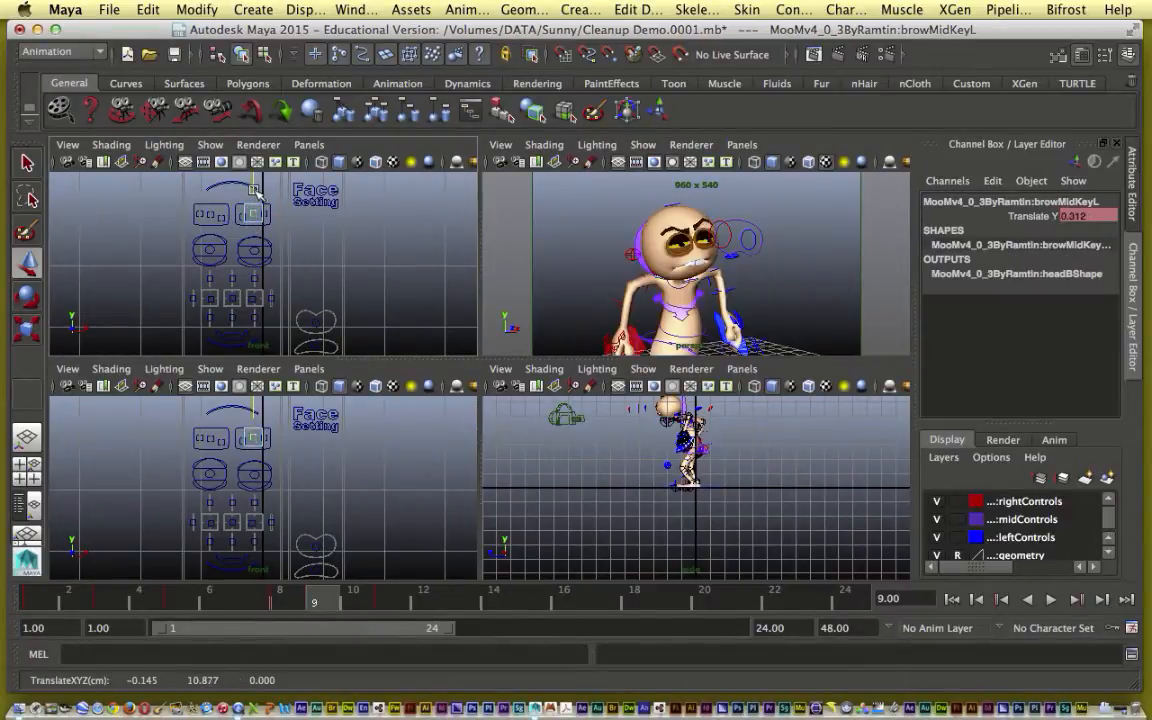
pyautogui.click(211, 215)
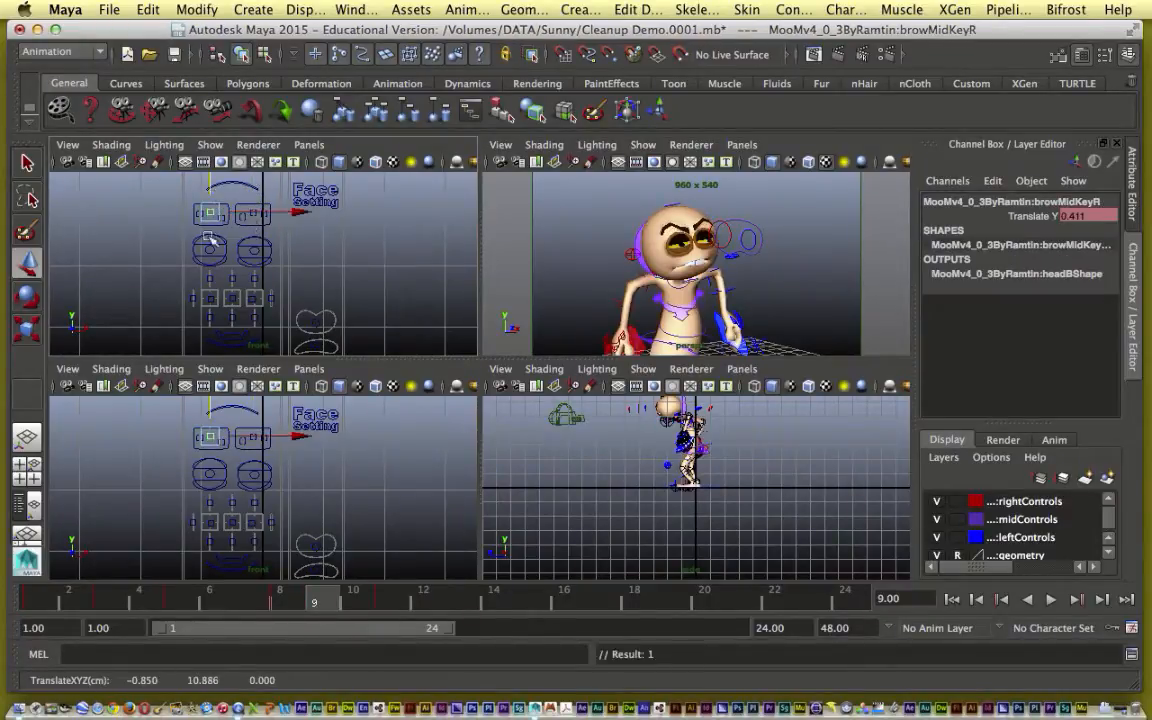
# Check the left eye control at frame 8, then open it to Translate Y 0 and key it at frame 9
pyautogui.press(',')
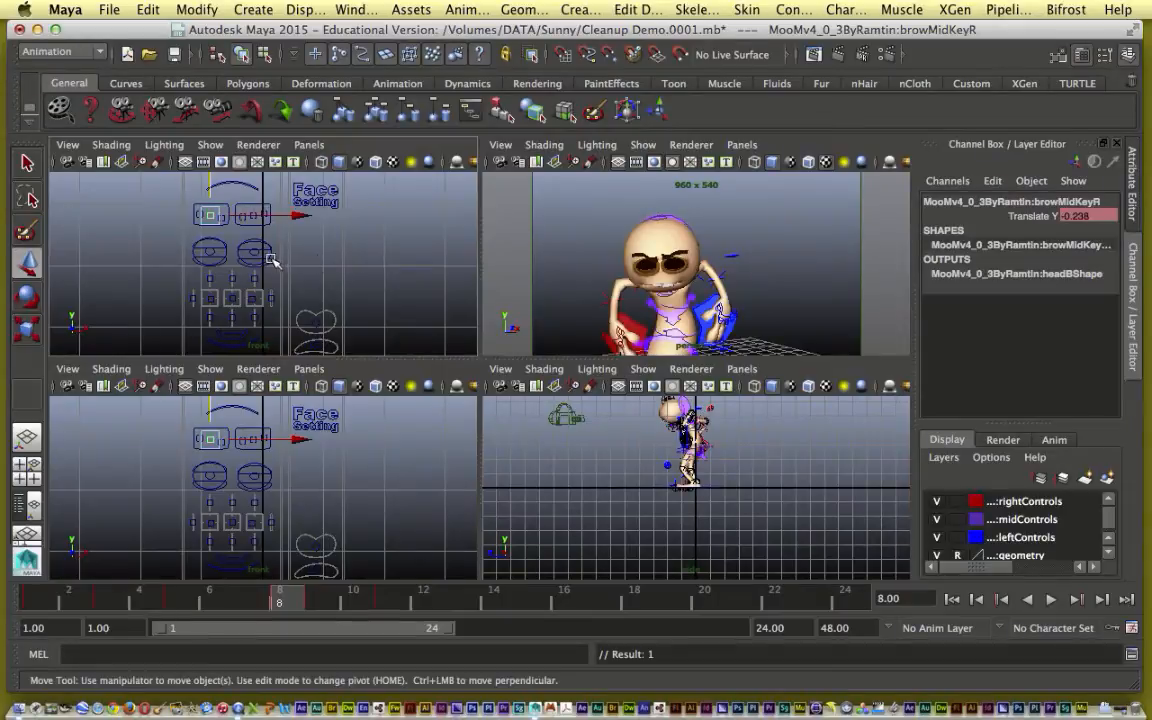
pyautogui.click(262, 253)
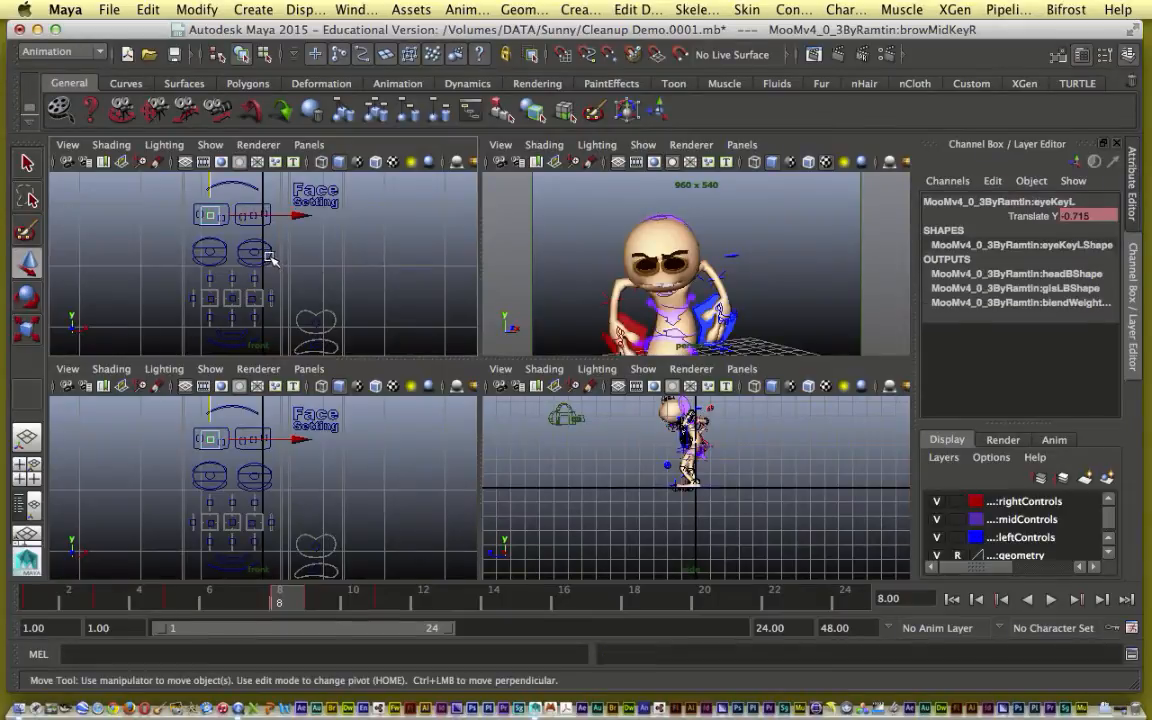
pyautogui.click(313, 607)
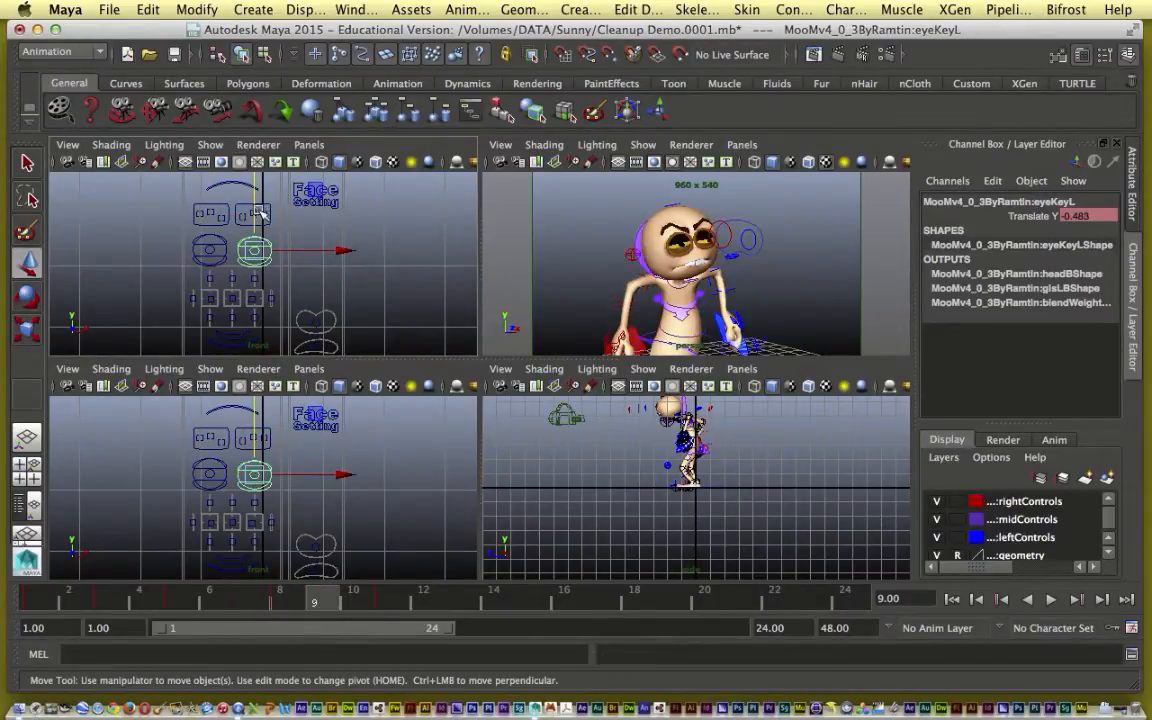
pyautogui.moveTo(258, 200); pyautogui.dragTo(257, 193)
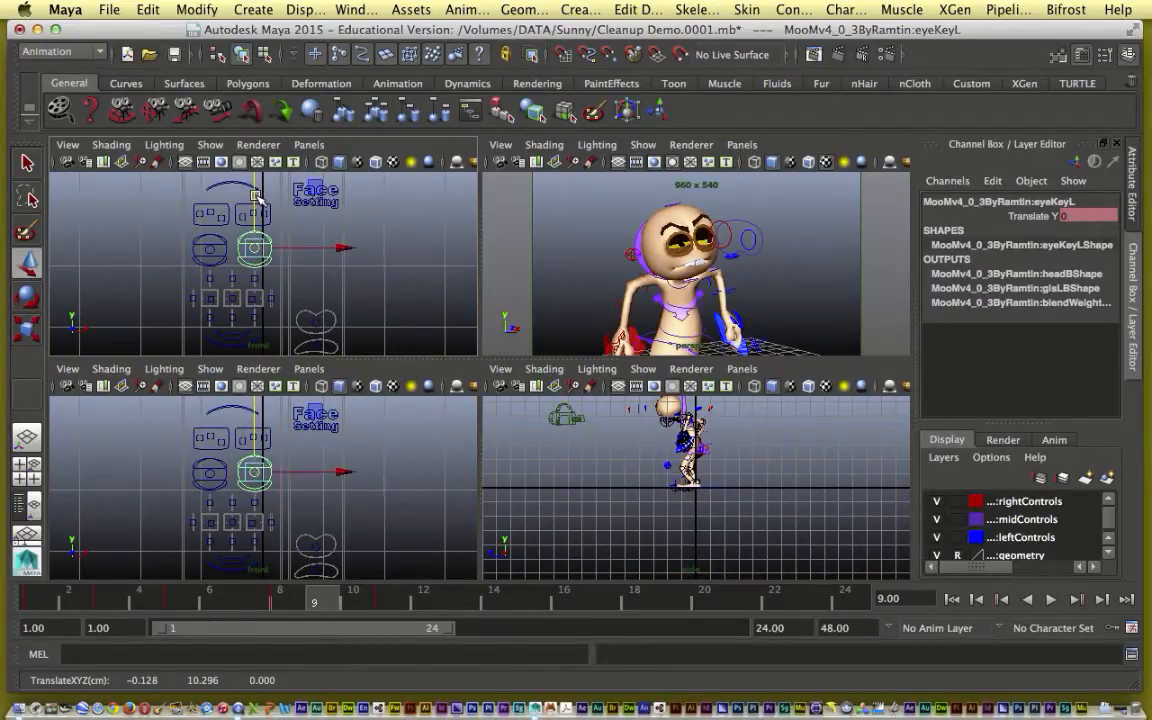
pyautogui.press('s')
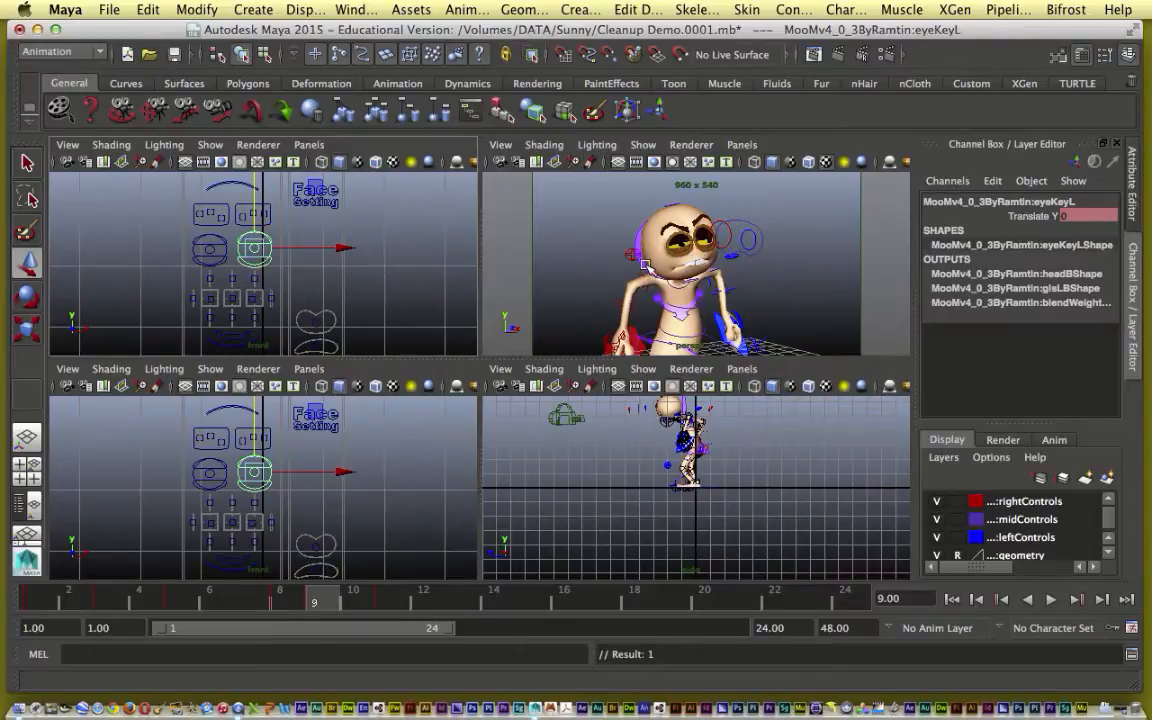
# Step back and forth through the poses at frames 8, 9 and 11 to review the brow and eyelid changes
pyautogui.hotkey('alt', ',')
pyautogui.press('.')
pyautogui.press(',')
pyautogui.press(',')
pyautogui.press('.')
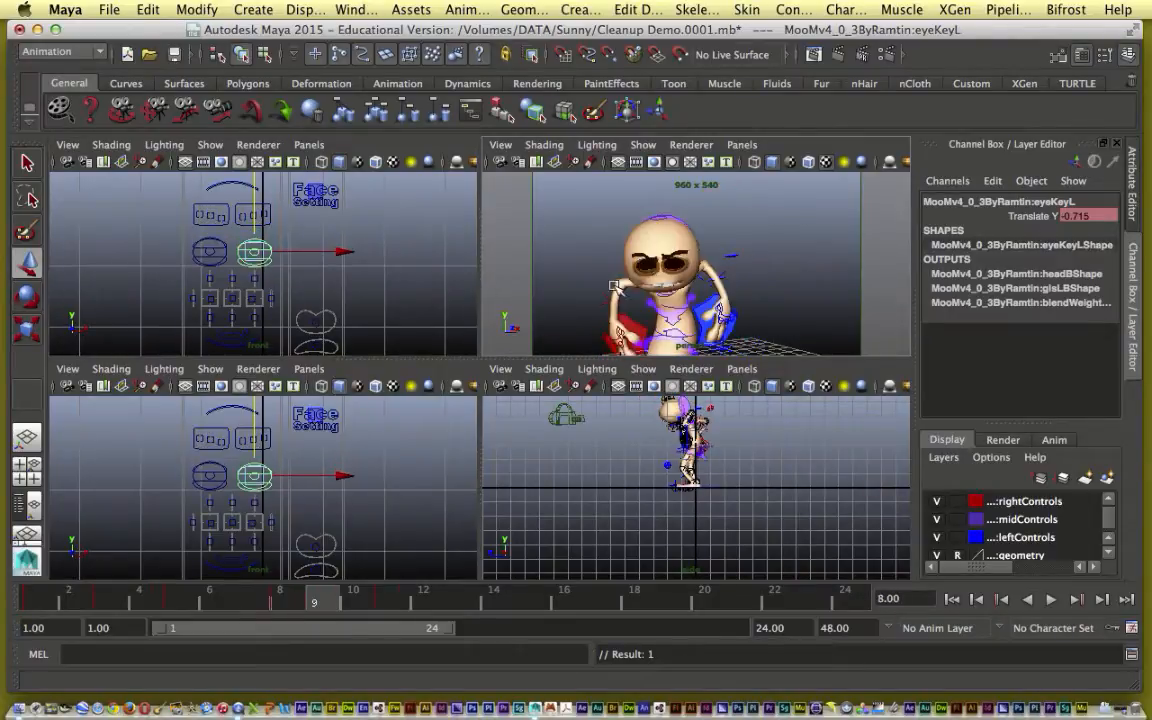
pyautogui.press('.')
pyautogui.press(',')
pyautogui.press(',')
pyautogui.press('.')
pyautogui.press('.')
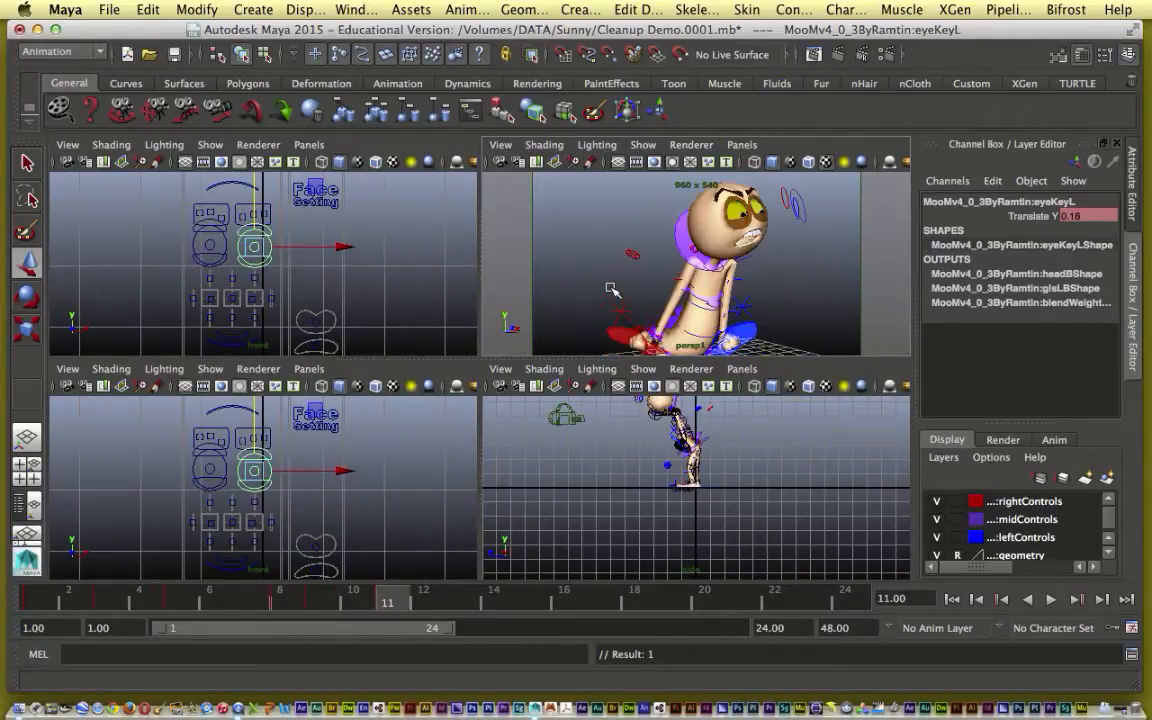
pyautogui.press(',')
pyautogui.press(',')
pyautogui.press('.')
pyautogui.press('.')
pyautogui.press(',')
pyautogui.press(',')
pyautogui.press('.')
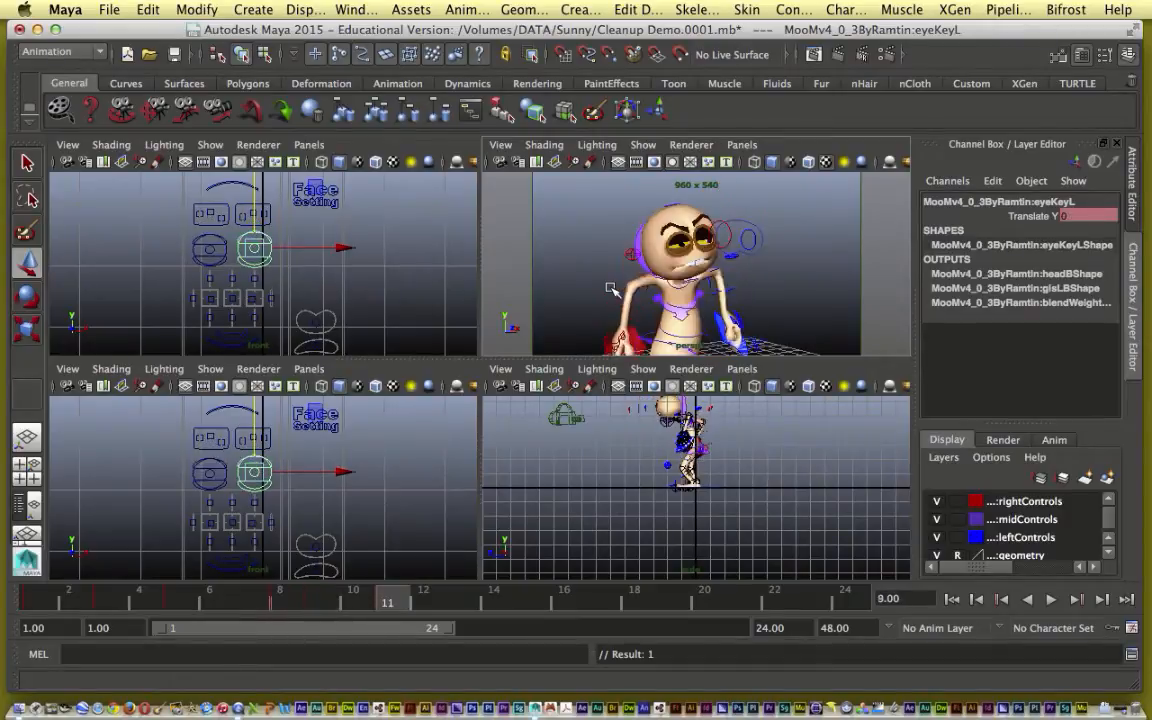
pyautogui.press('.')
pyautogui.press(',')
pyautogui.press(',')
pyautogui.press('.')
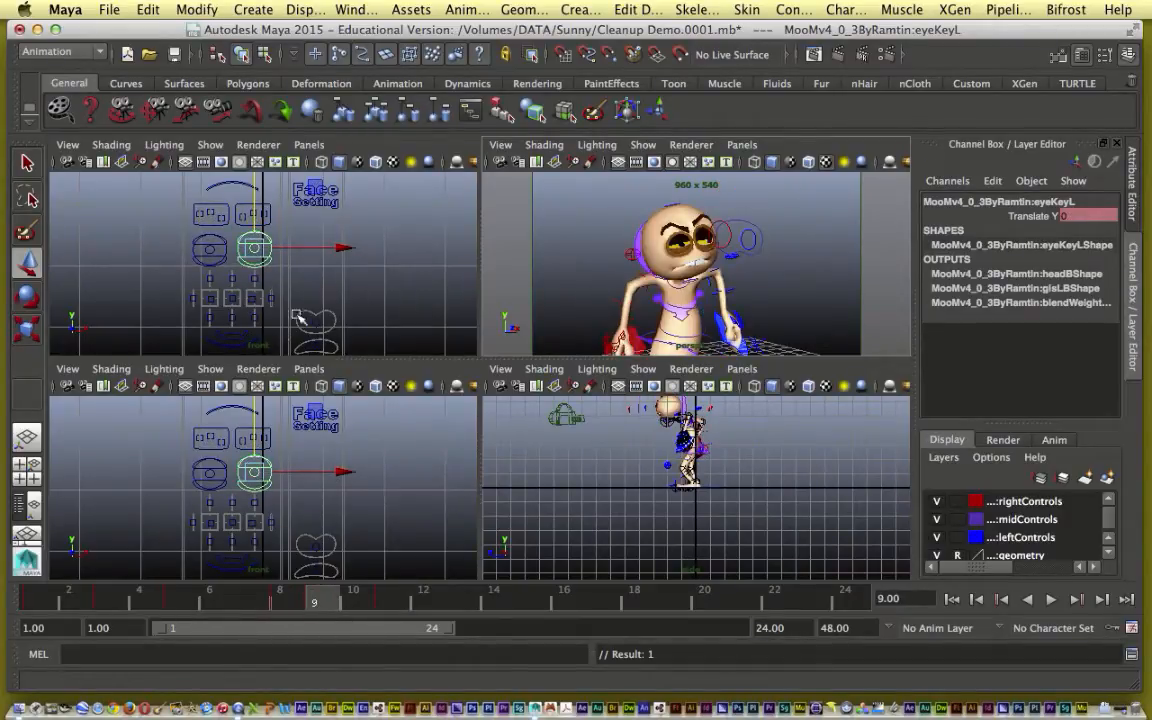
# At frame 9, adjust the jaw control to Translate Y 0.717 and key it, comparing against the frame 11 pose
pyautogui.click(232, 335)
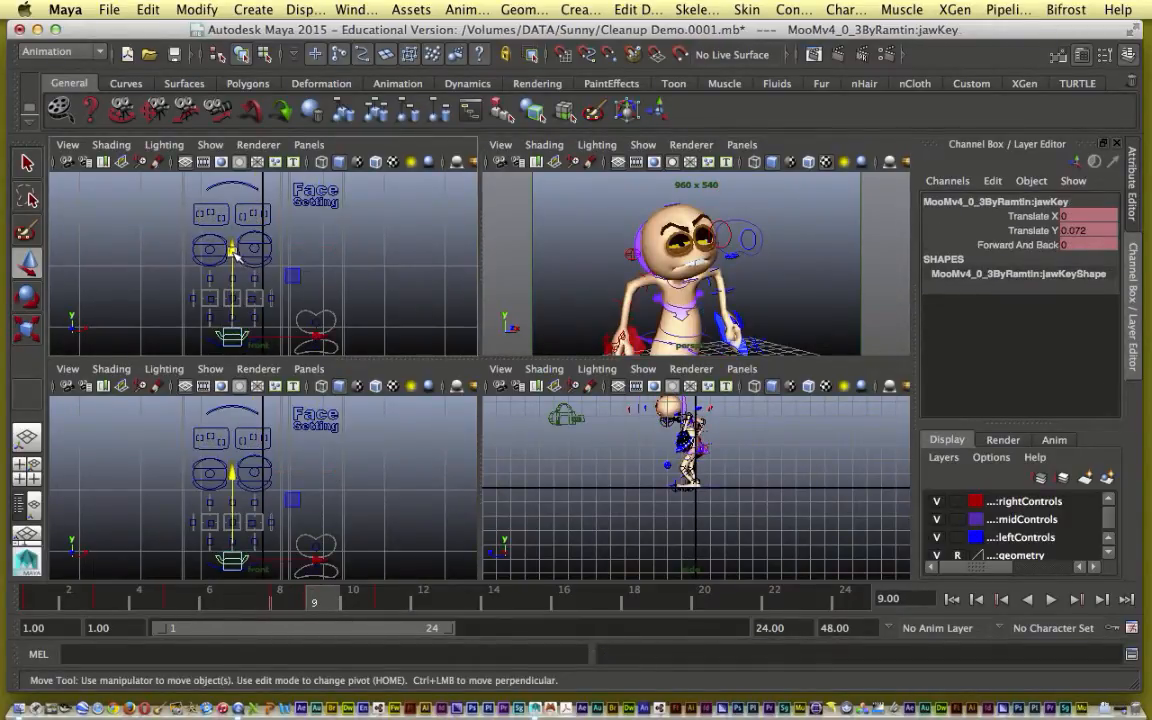
pyautogui.moveTo(235, 256); pyautogui.dragTo(236, 258)
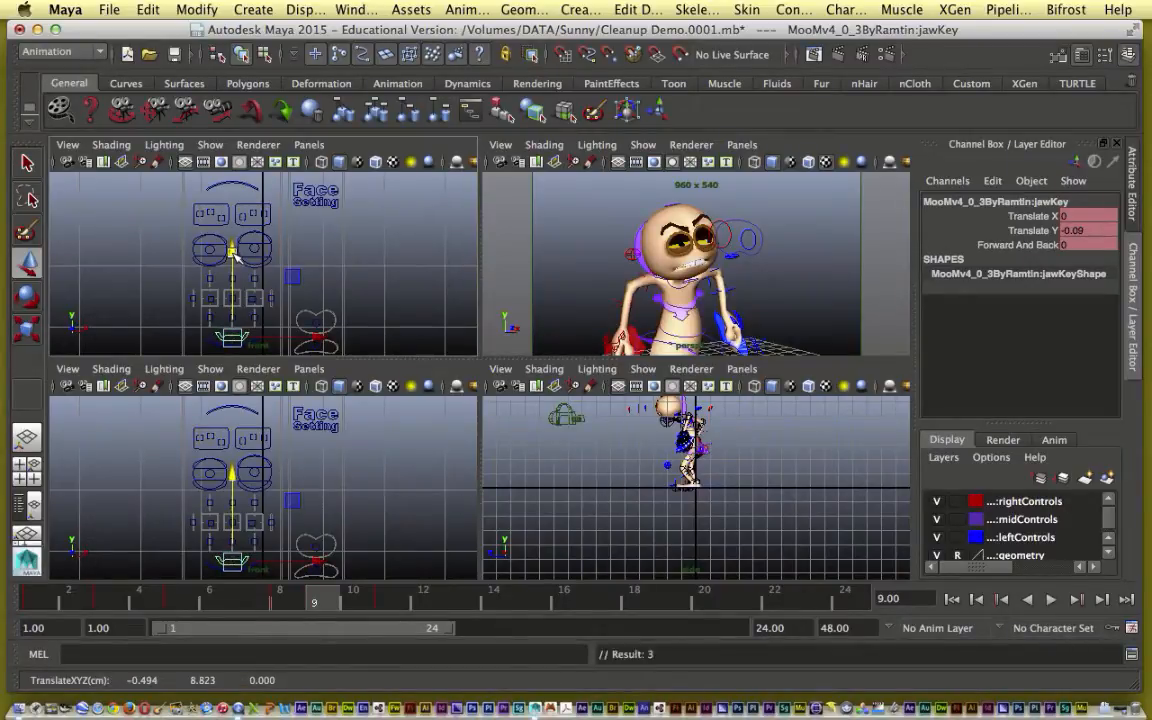
pyautogui.press('s')
pyautogui.press('.')
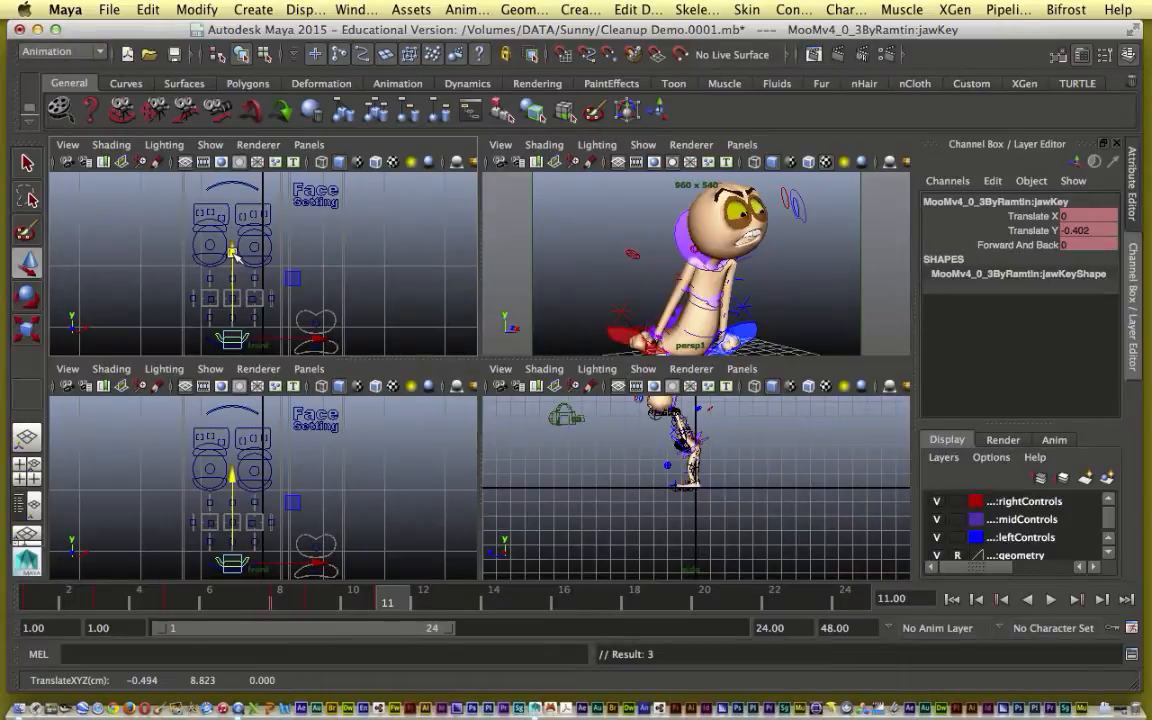
pyautogui.hotkey('alt', ',')
pyautogui.hotkey('alt', ',')
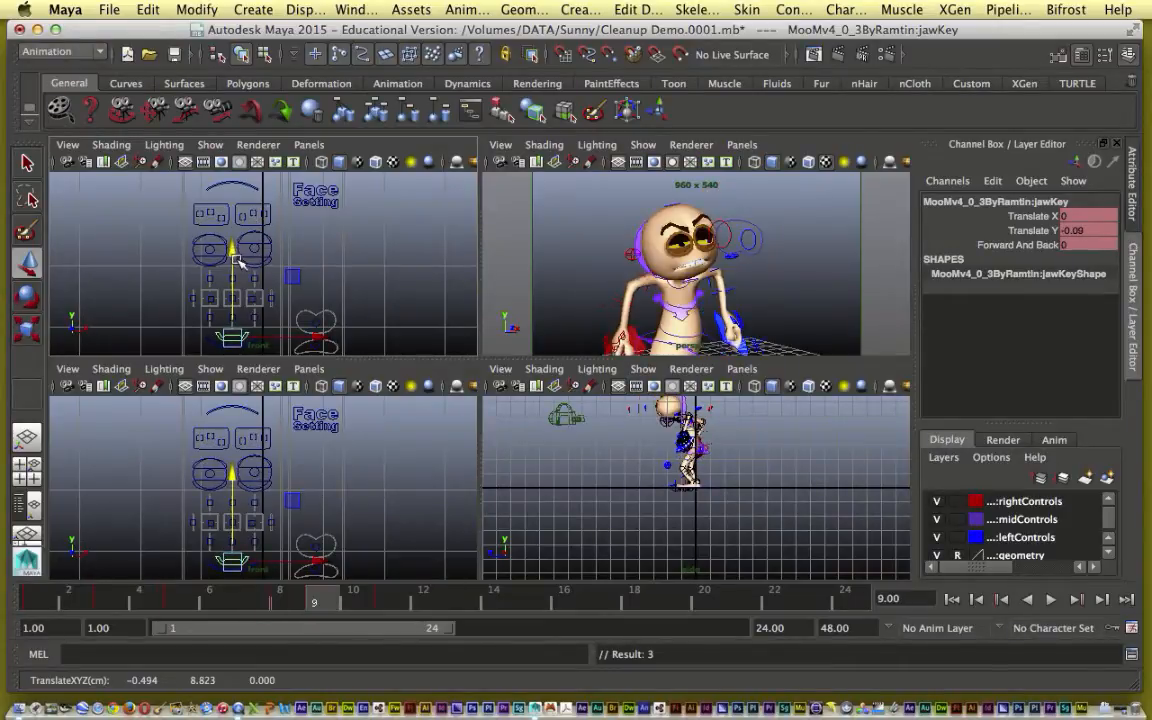
pyautogui.moveTo(237, 258); pyautogui.dragTo(237, 258)
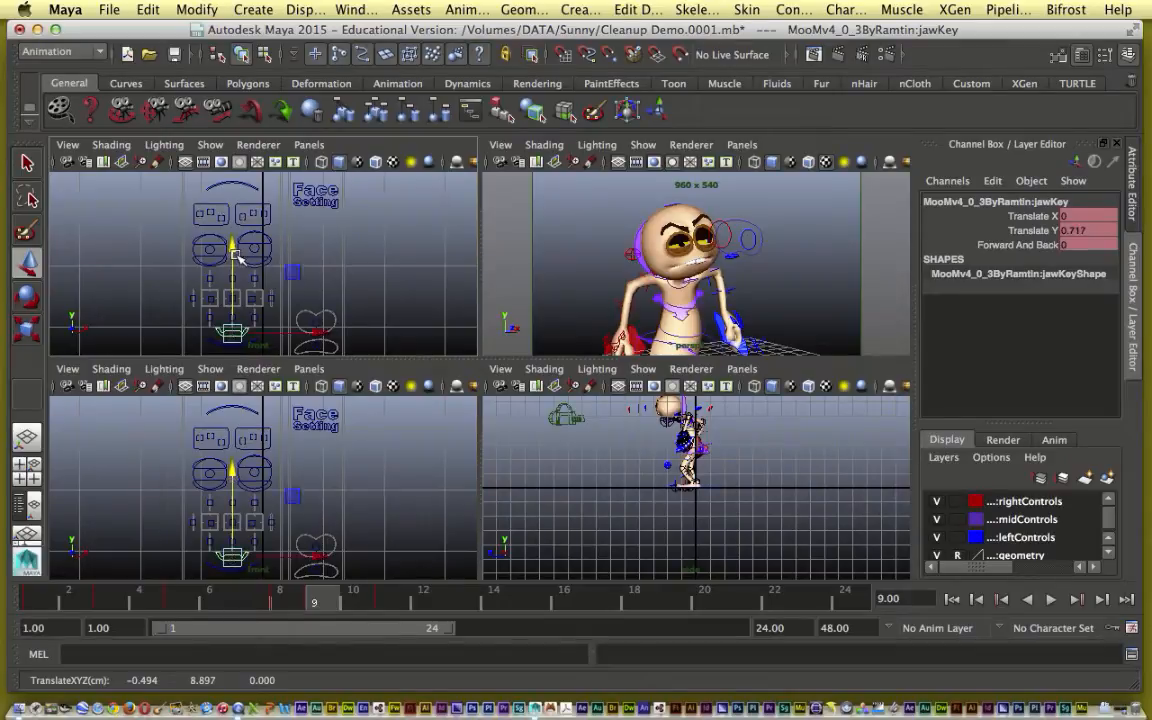
pyautogui.press('s')
# Step through the poses at frames 8, 9 and 11 to review the jaw change in the enlarged perspective view
pyautogui.hotkey('alt', '.')
pyautogui.hotkey('alt', '.')
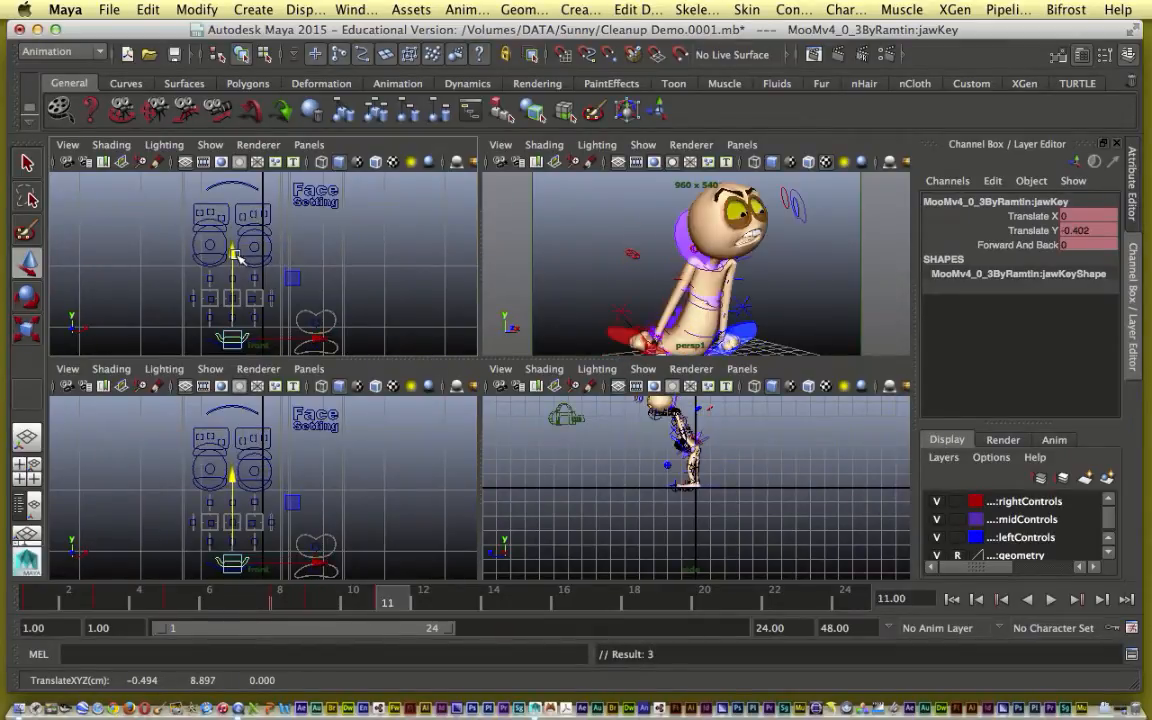
pyautogui.hotkey('alt', ',')
pyautogui.hotkey('alt', ',')
pyautogui.hotkey('alt', ',')
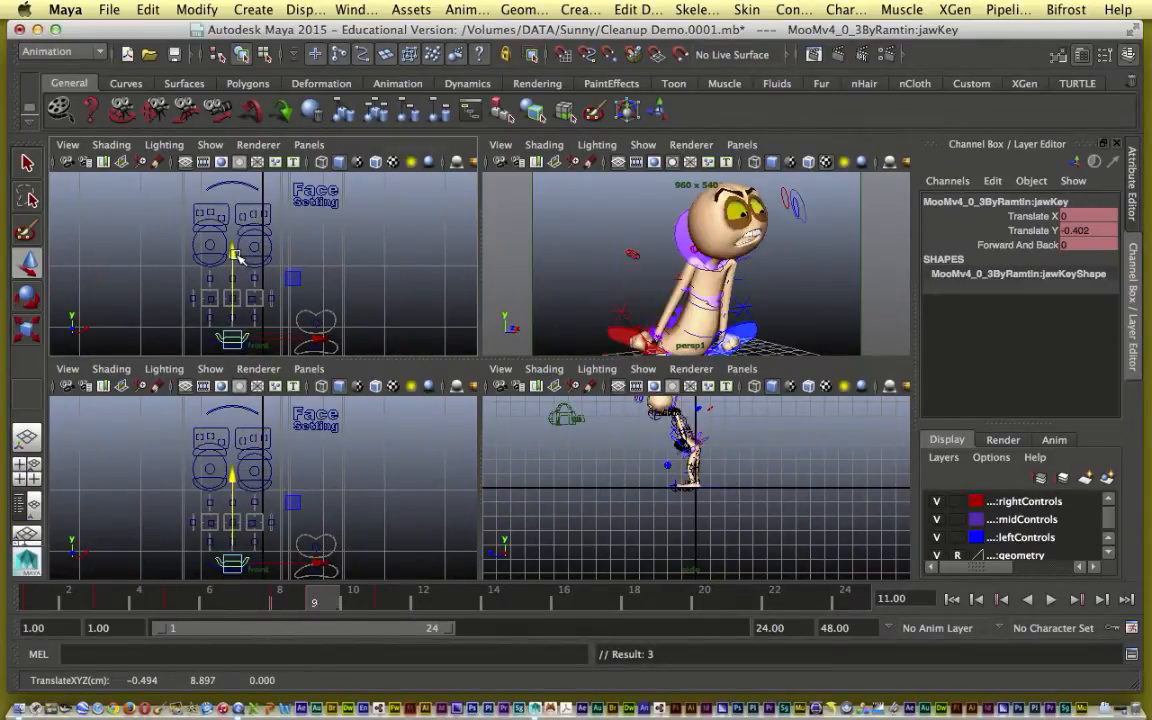
pyautogui.press('space')
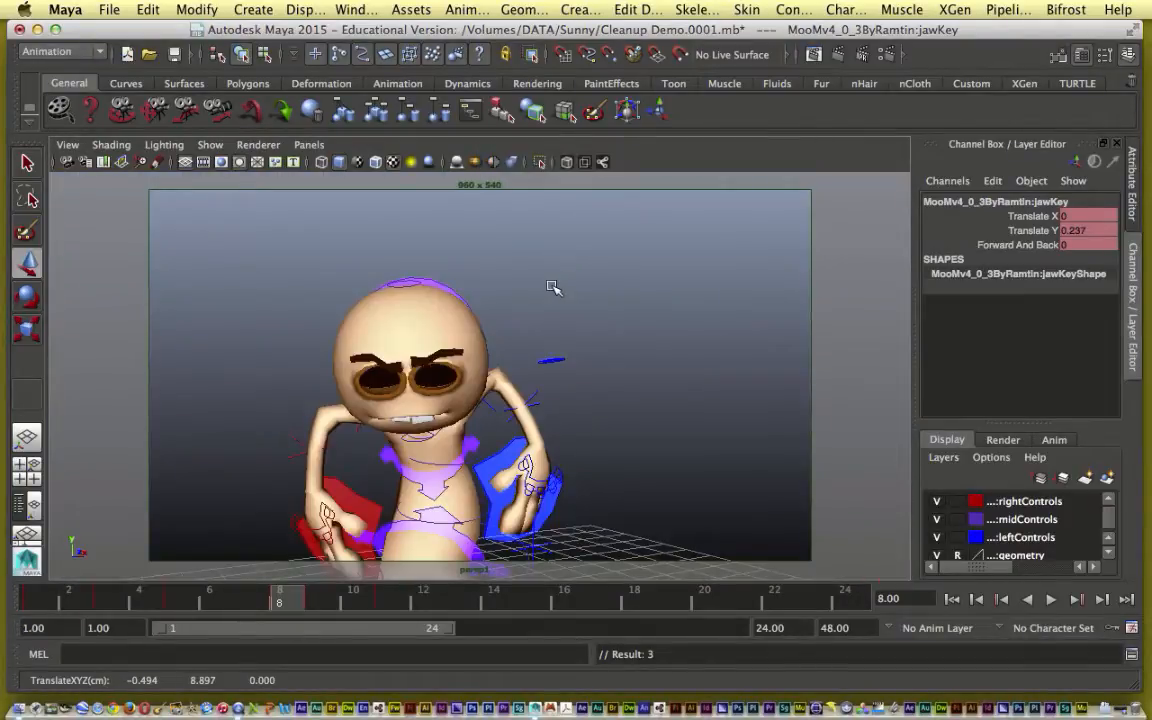
pyautogui.hotkey('alt', '.')
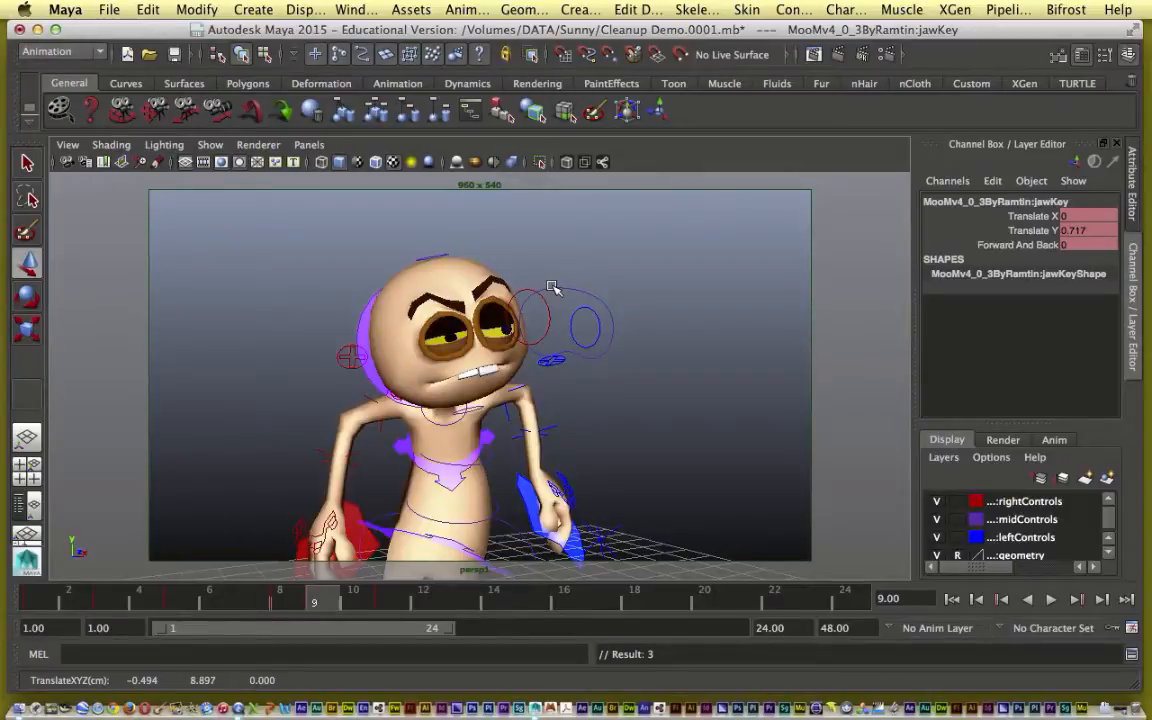
pyautogui.hotkey('alt', '.')
pyautogui.hotkey('alt', '.')
pyautogui.hotkey('alt', ',')
pyautogui.hotkey('alt', ',')
pyautogui.press('space')
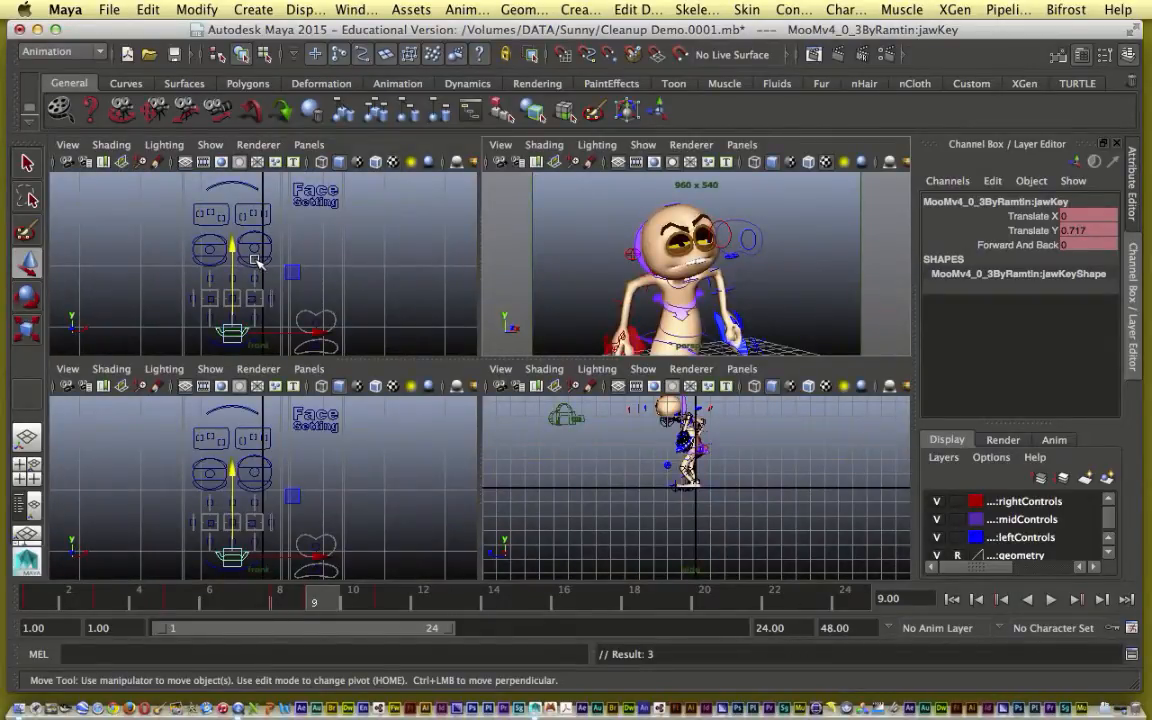
# At frame 9, move the left eye-look control to about Translate X 0.158, Y 0.096 and Z -0.415
pyautogui.click(256, 250)
pyautogui.click(270, 270)
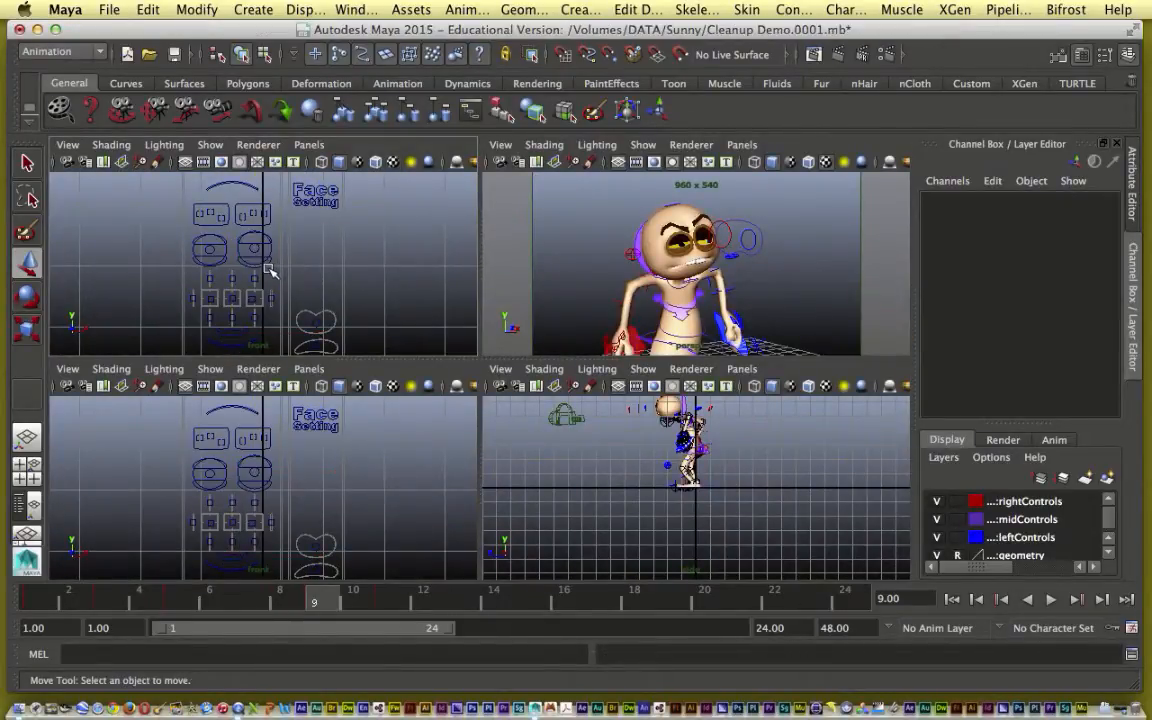
pyautogui.click(274, 270)
pyautogui.moveTo(256, 225); pyautogui.dragTo(257, 215)
pyautogui.press('f')
pyautogui.click(251, 349)
pyautogui.press('a')
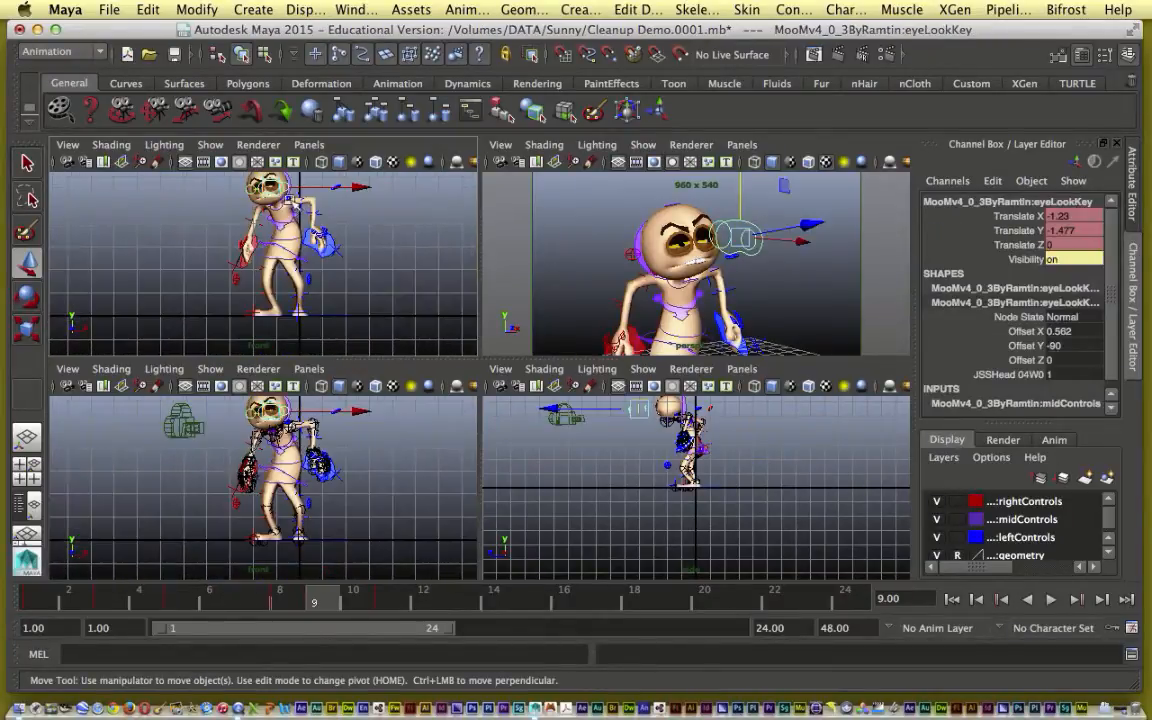
pyautogui.scroll(3, 305, 213)
pyautogui.press('f')
pyautogui.click(292, 229)
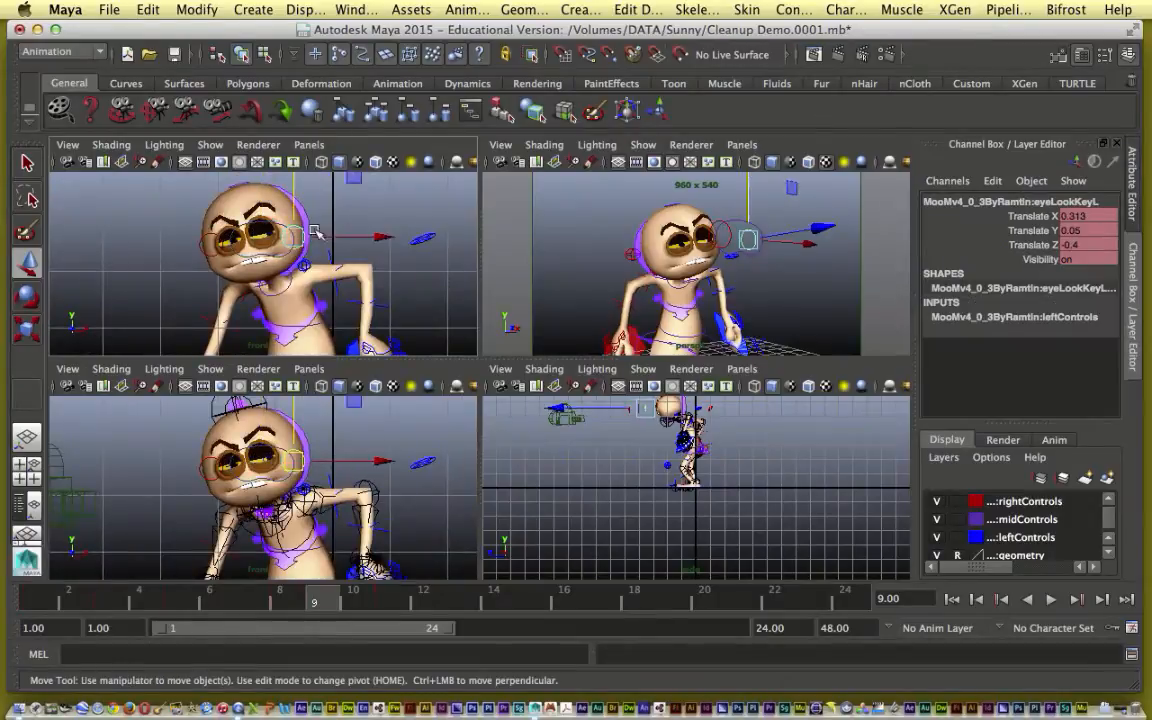
pyautogui.press('w')
pyautogui.moveTo(680, 205); pyautogui.dragTo(670, 212)
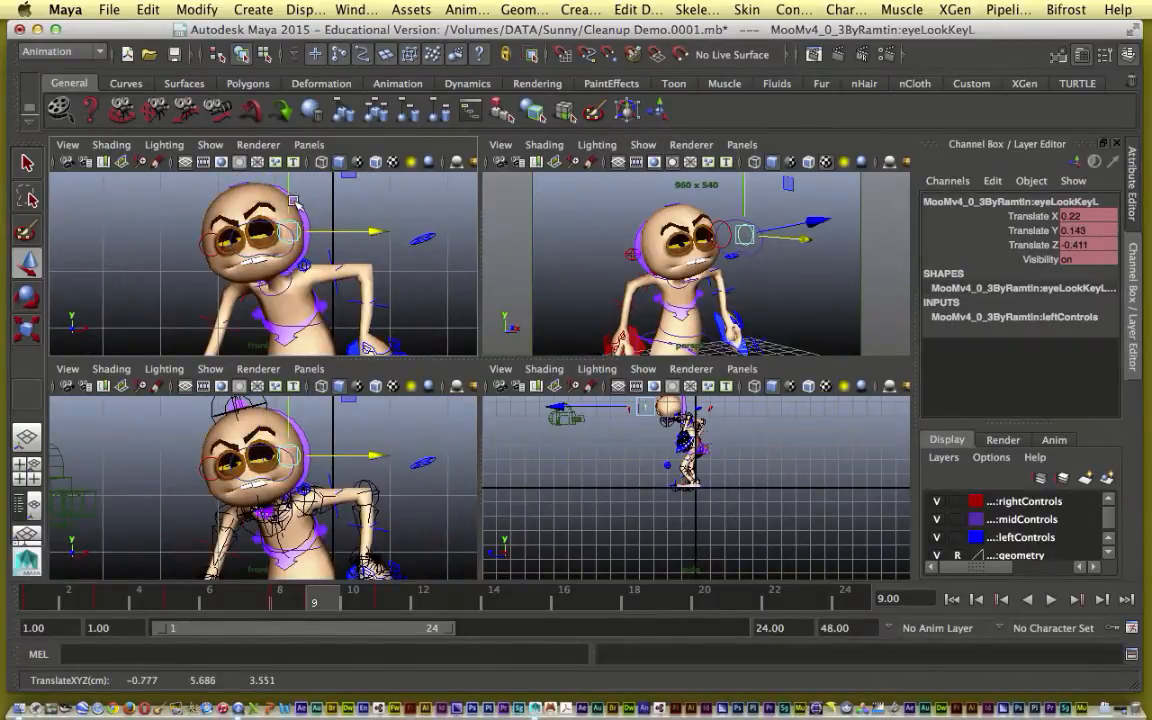
pyautogui.press('space')
pyautogui.moveTo(605, 258)
pyautogui.mouseDown(button='middle')
pyautogui.moveTo(625, 267)
pyautogui.moveTo(621, 283)
pyautogui.moveTo(616, 252)
pyautogui.mouseUp(button='middle')
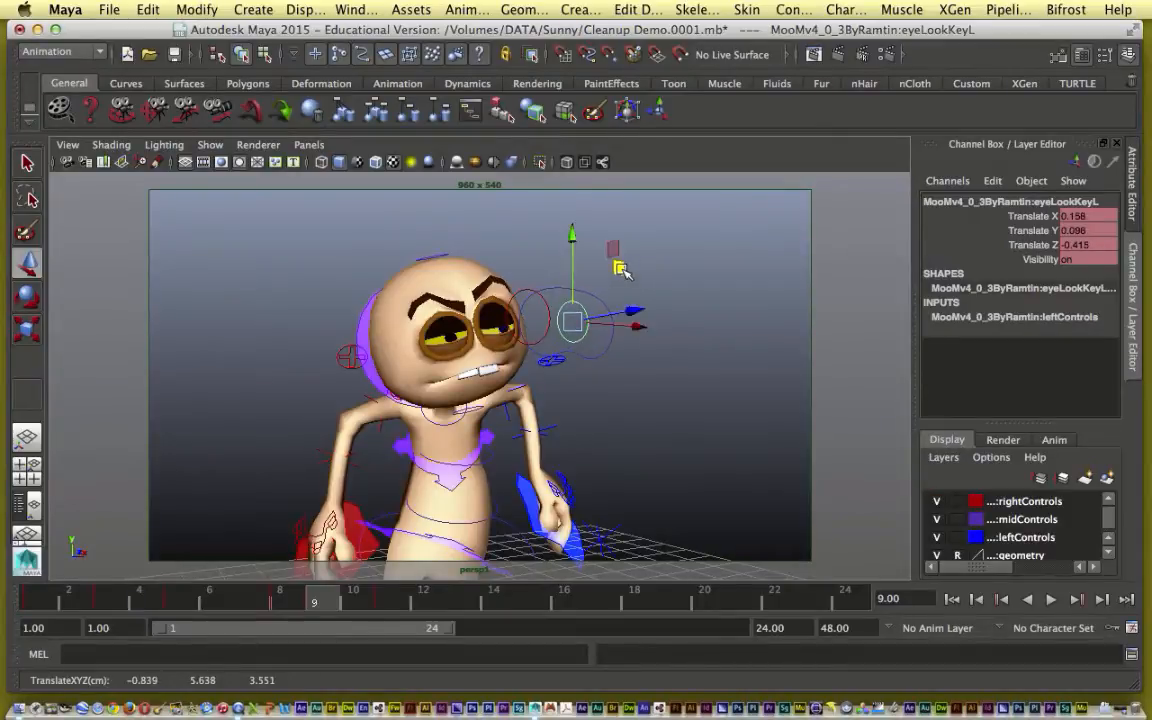
# Check the left upper eyelid control in the face controls, and reselect the left eye-look control
pyautogui.press('space')
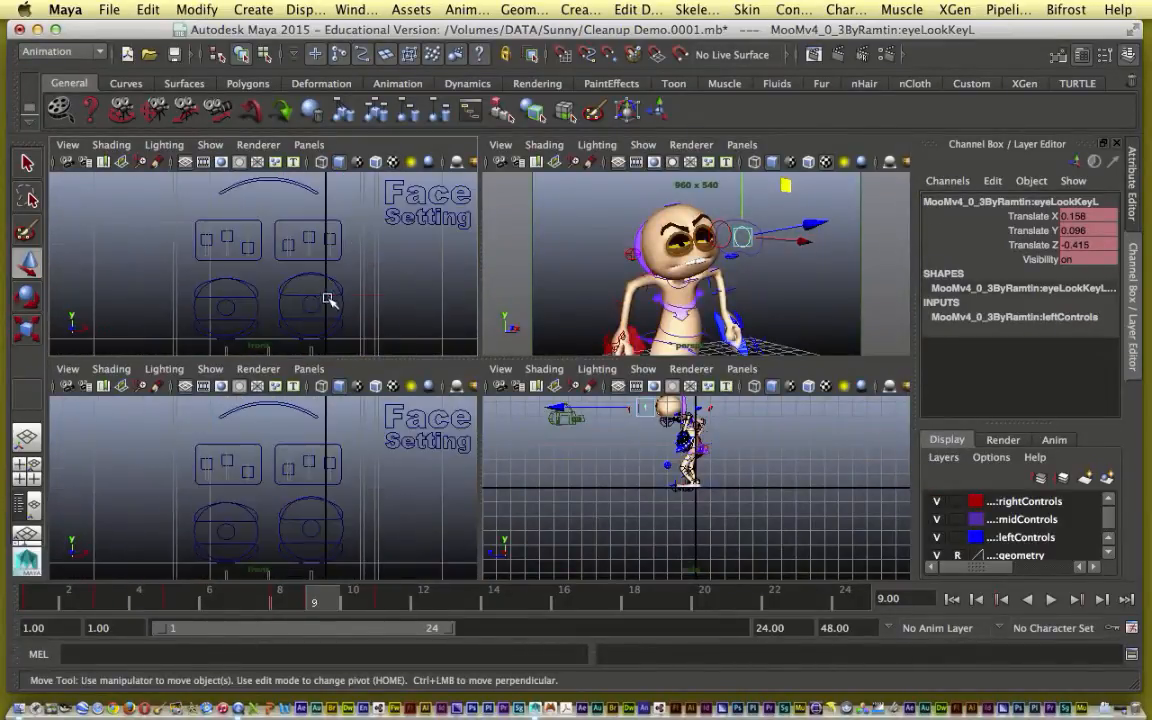
pyautogui.click(312, 294)
pyautogui.press('space')
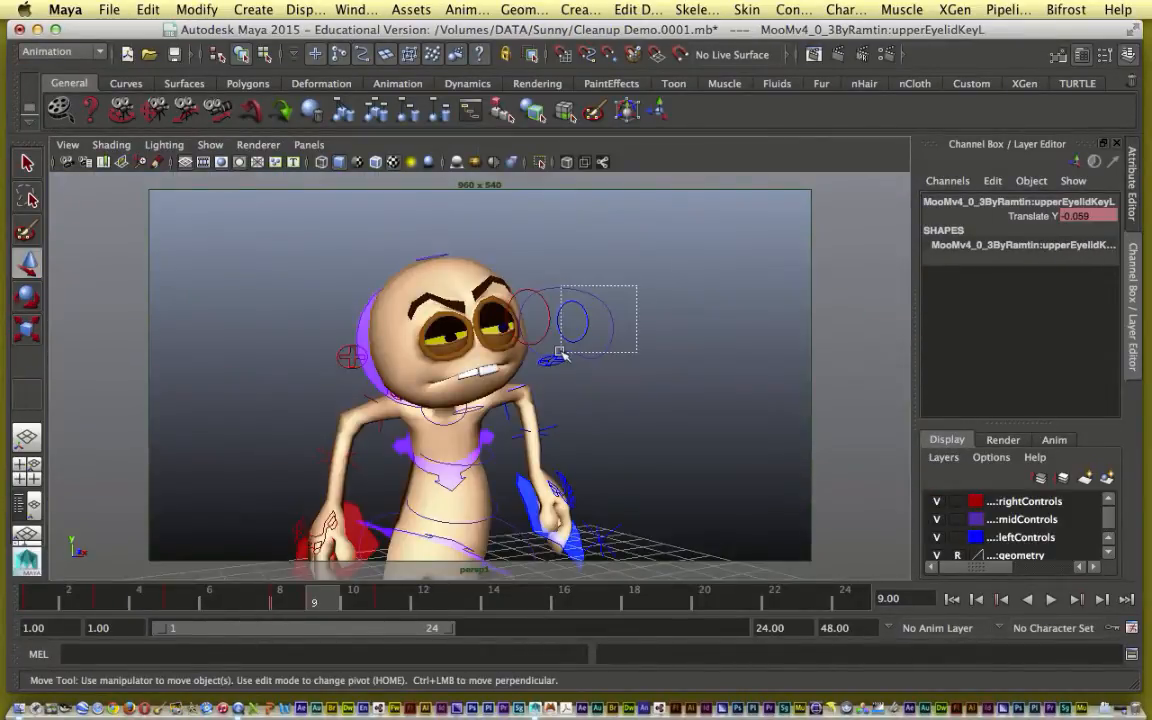
pyautogui.click(625, 247)
pyautogui.press('space')
pyautogui.press('space')
pyautogui.click(588, 338)
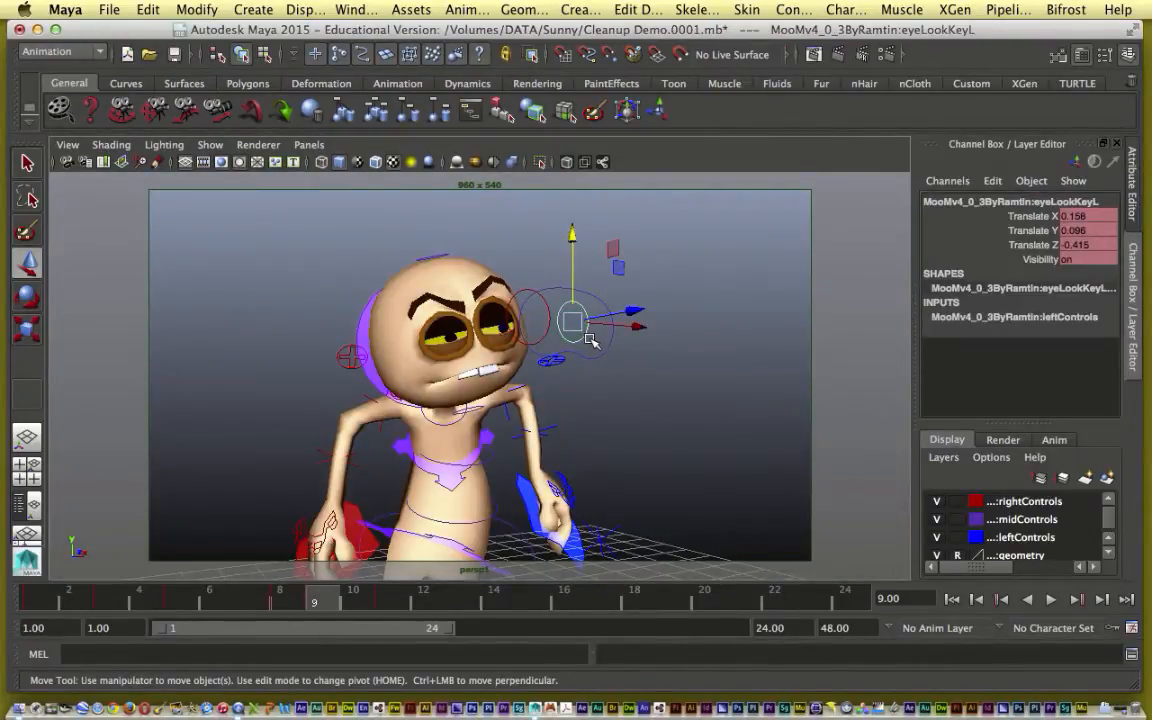
# Step back and forth between the poses at frames 9 and 11 to review the gaze direction
pyautogui.press('q')
pyautogui.hotkey('alt', '.')
pyautogui.hotkey('alt', '.')
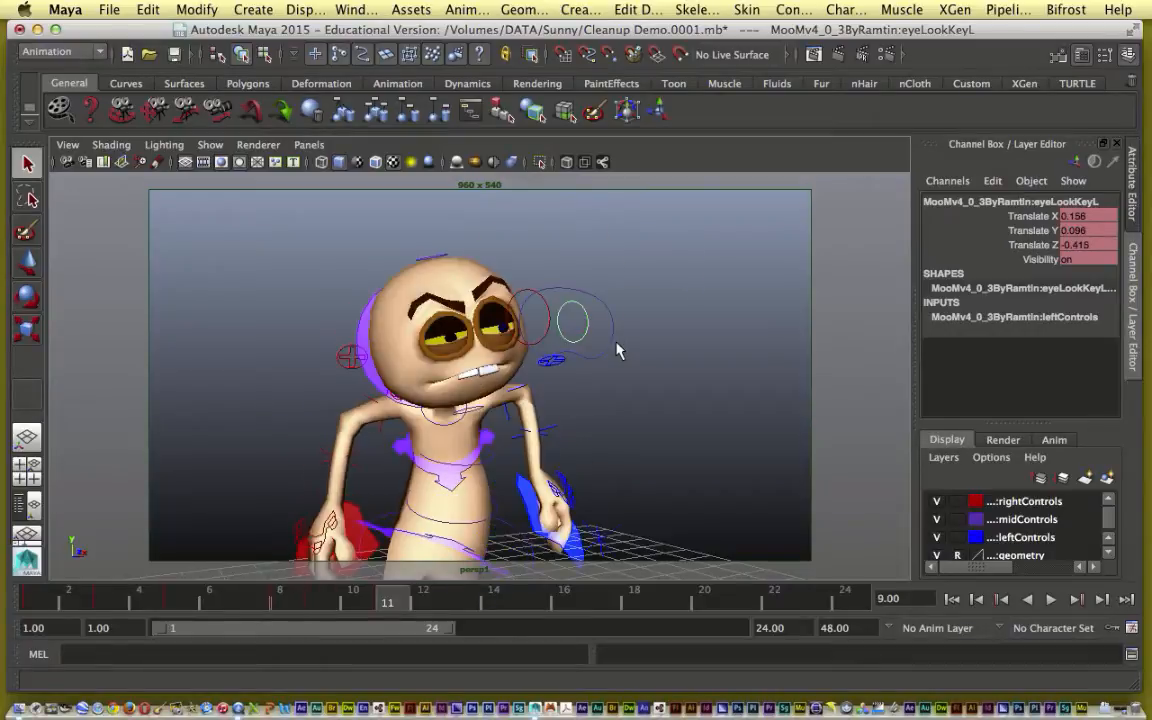
pyautogui.hotkey('alt', '.')
pyautogui.hotkey('alt', ',')
pyautogui.hotkey('alt', '.')
pyautogui.hotkey('alt', '.')
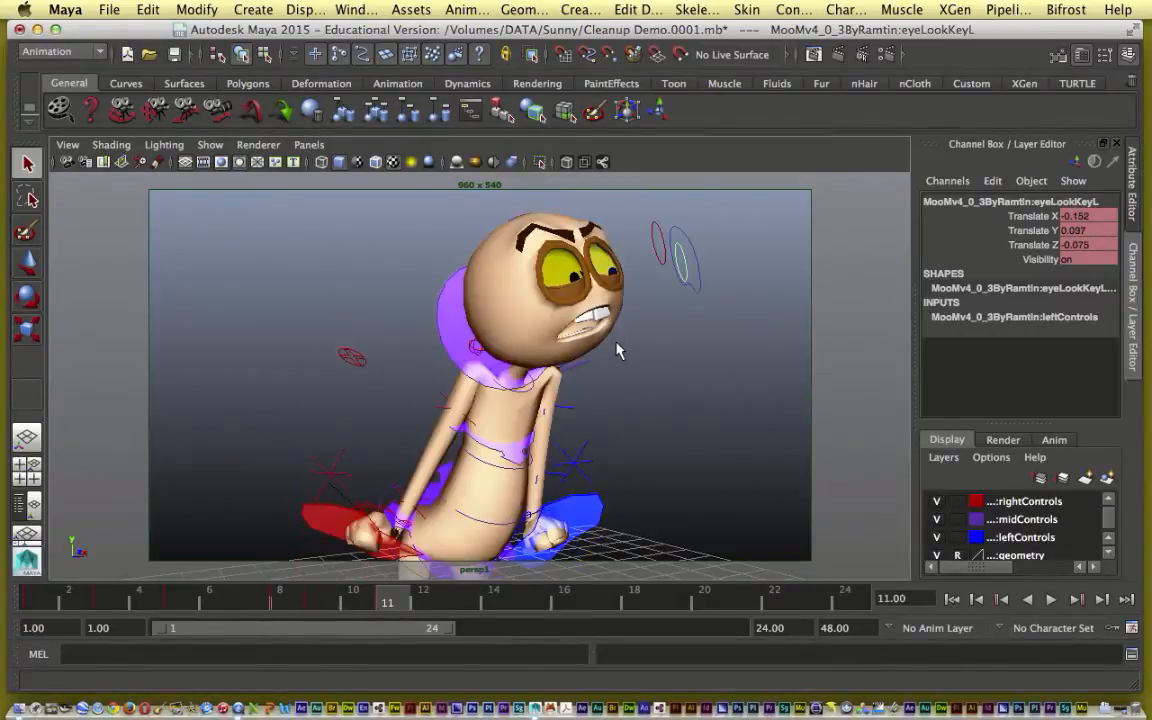
pyautogui.hotkey('alt', ',')
pyautogui.hotkey('alt', '.')
pyautogui.hotkey('alt', ',')
pyautogui.hotkey('alt', ',')
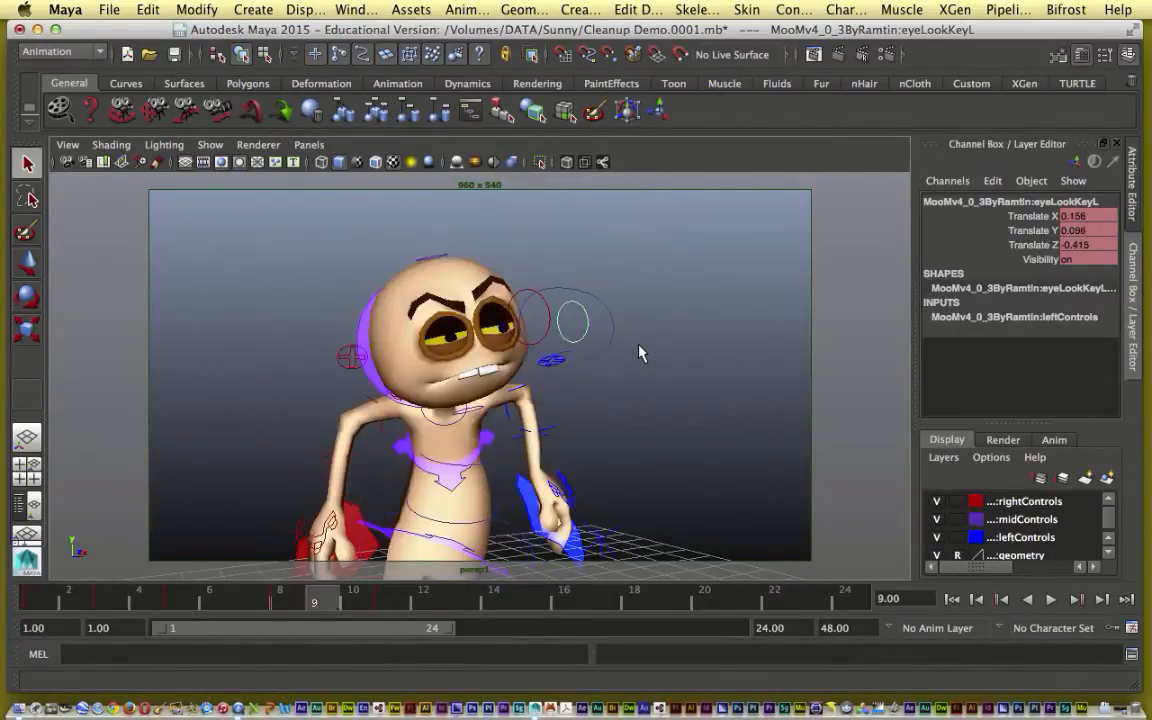
pyautogui.hotkey('alt', '.')
pyautogui.hotkey('alt', ',')
pyautogui.hotkey('alt', '.')
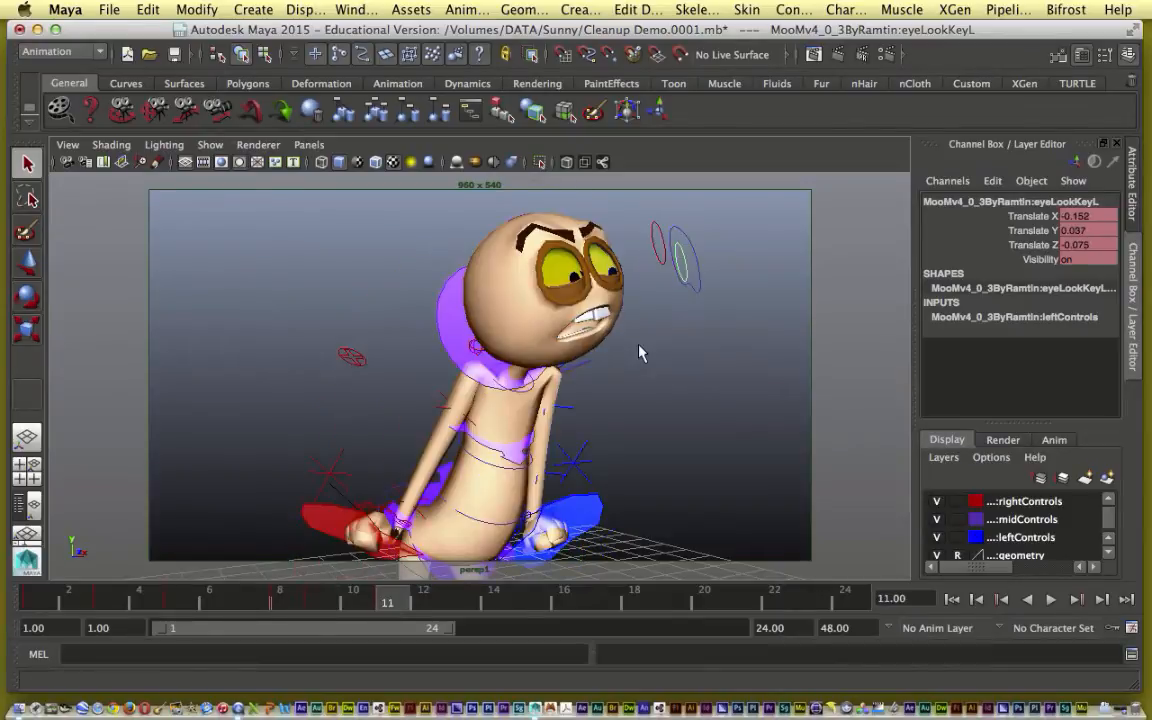
# Deselect everything and play the animation from frame 1 to check the overall motion
pyautogui.click(768, 382)
pyautogui.click(951, 598)
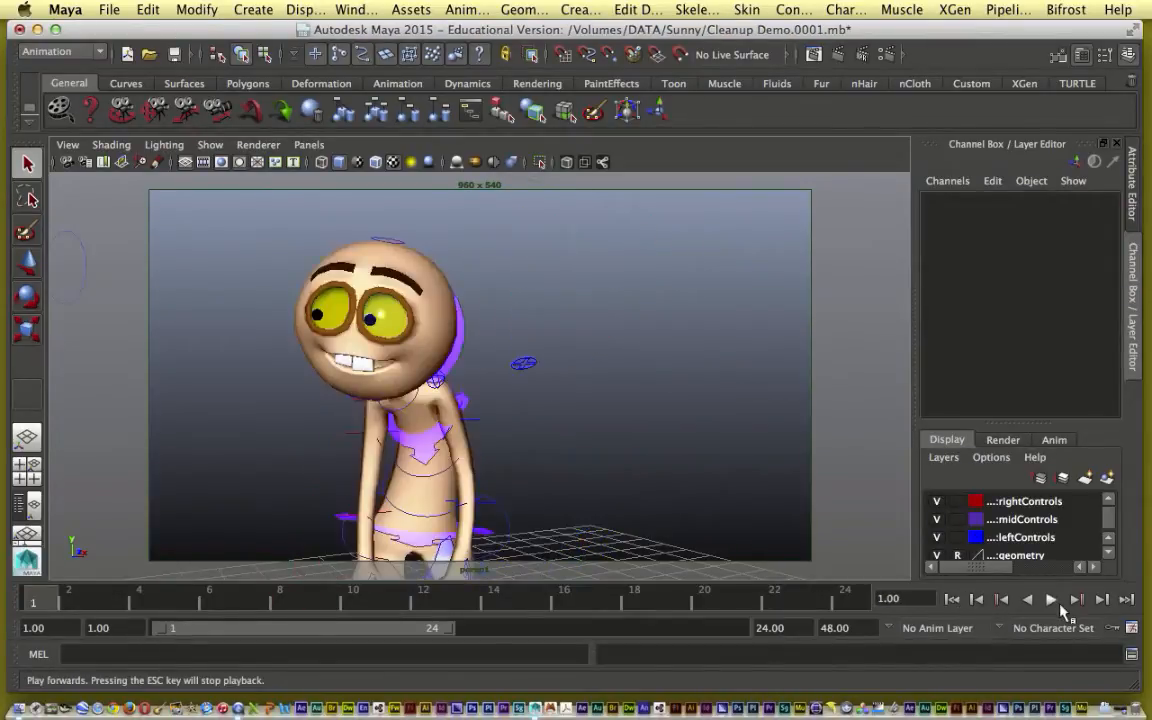
pyautogui.click(1051, 599)
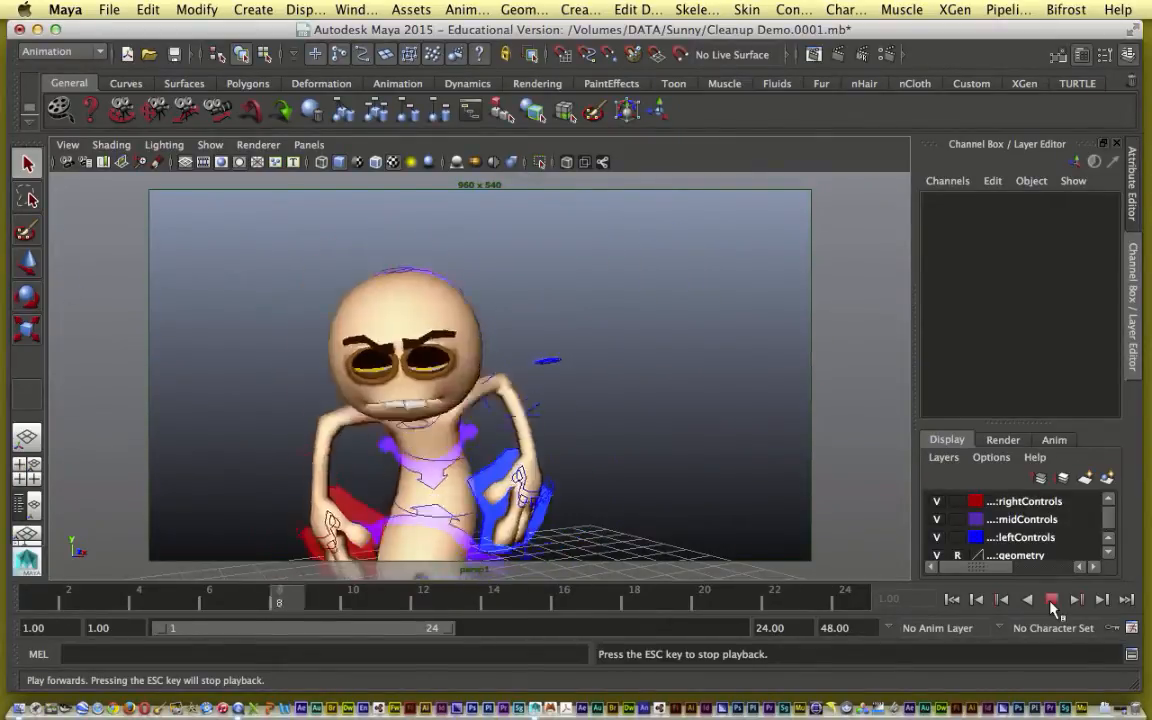
pyautogui.click(1051, 599)
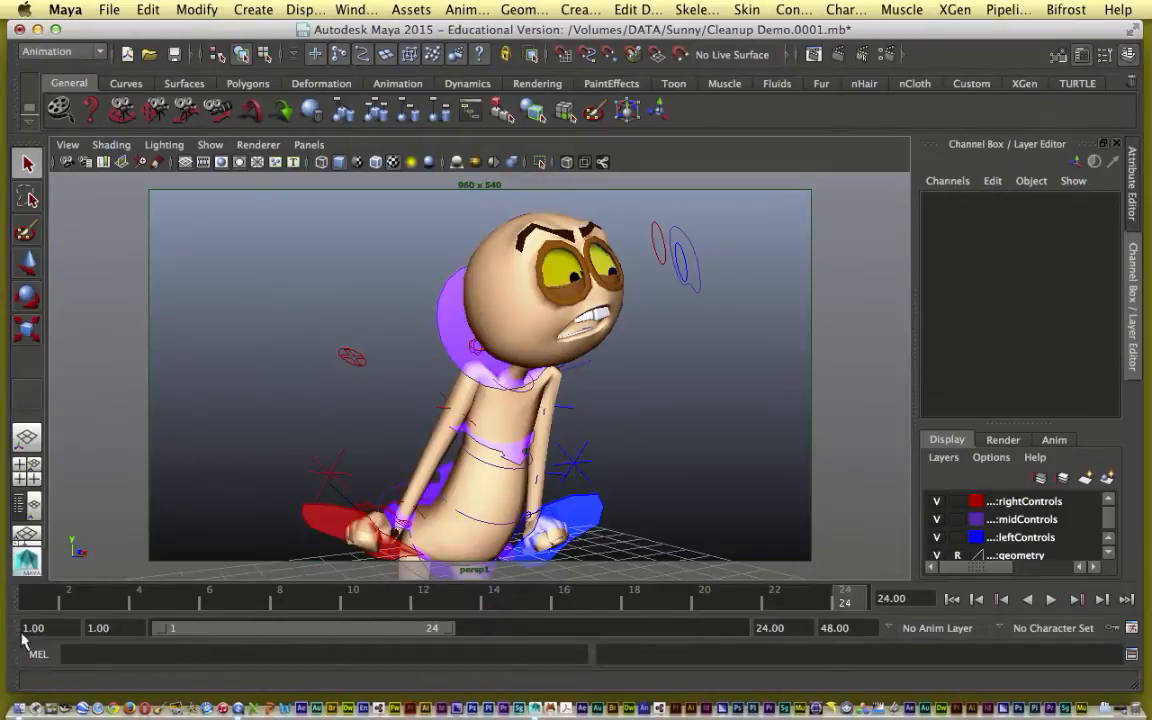
# Scrub the opening frames up to frame 12, select the head control, and examine the keyed poses through frame 8
pyautogui.moveTo(30, 604); pyautogui.dragTo(422, 607)
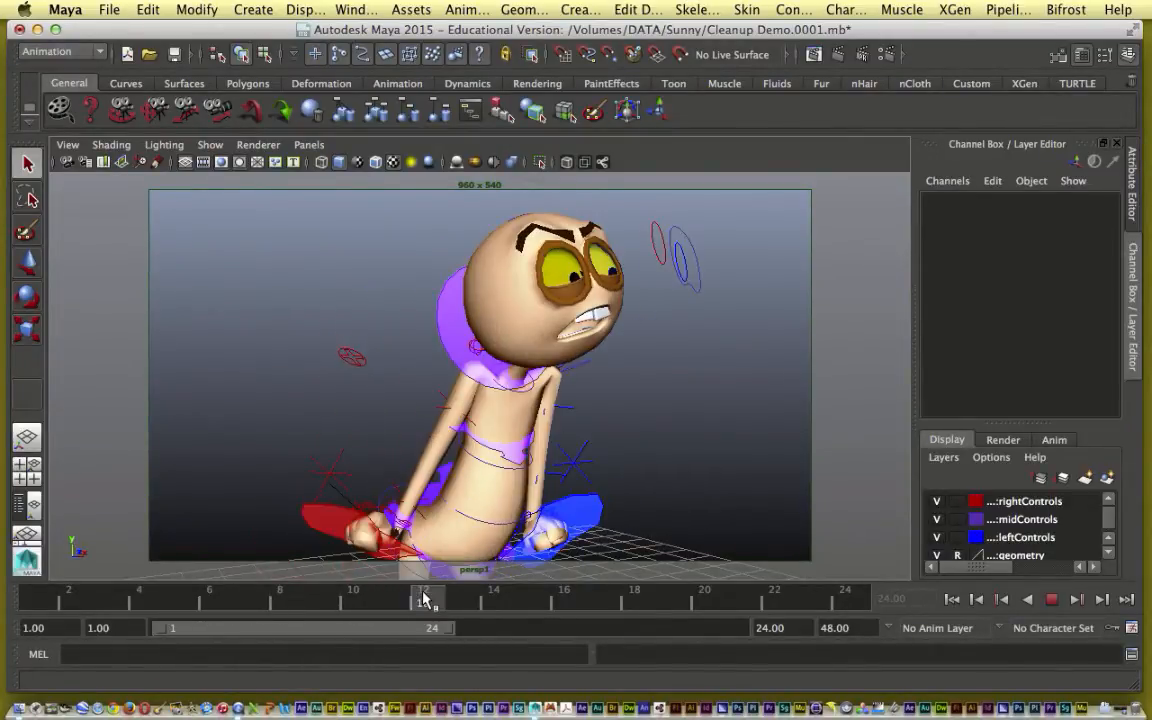
pyautogui.click(452, 342)
pyautogui.moveTo(44, 605); pyautogui.dragTo(242, 605)
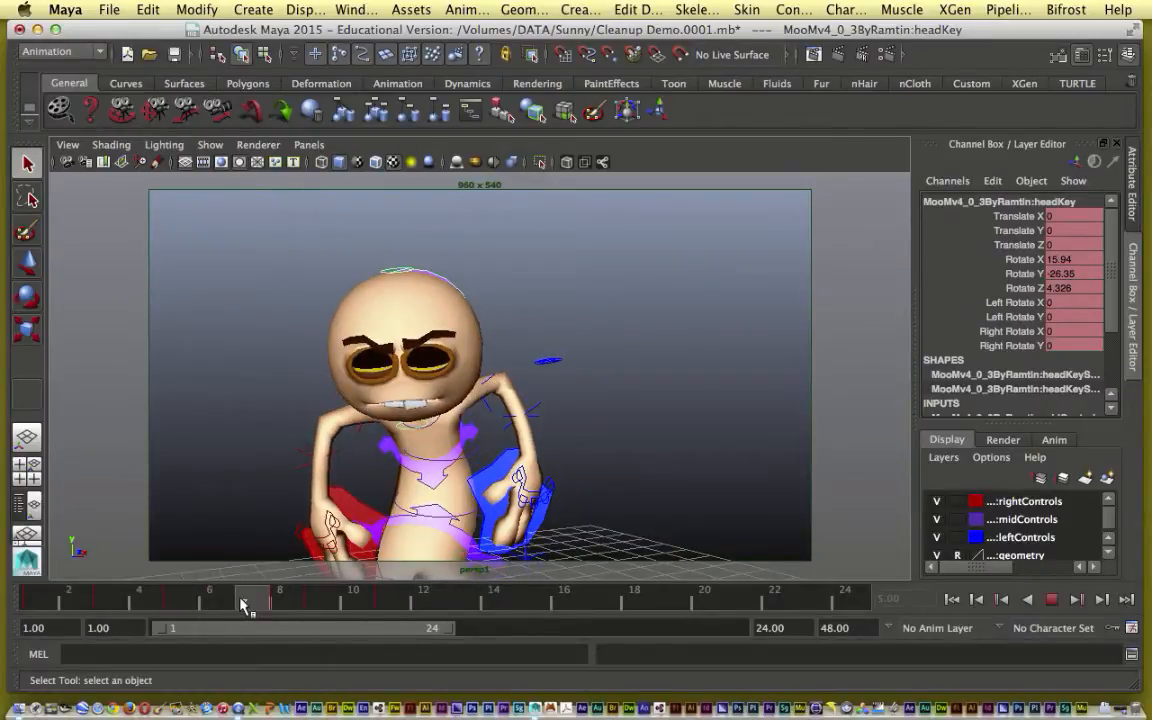
pyautogui.moveTo(242, 605); pyautogui.dragTo(252, 617)
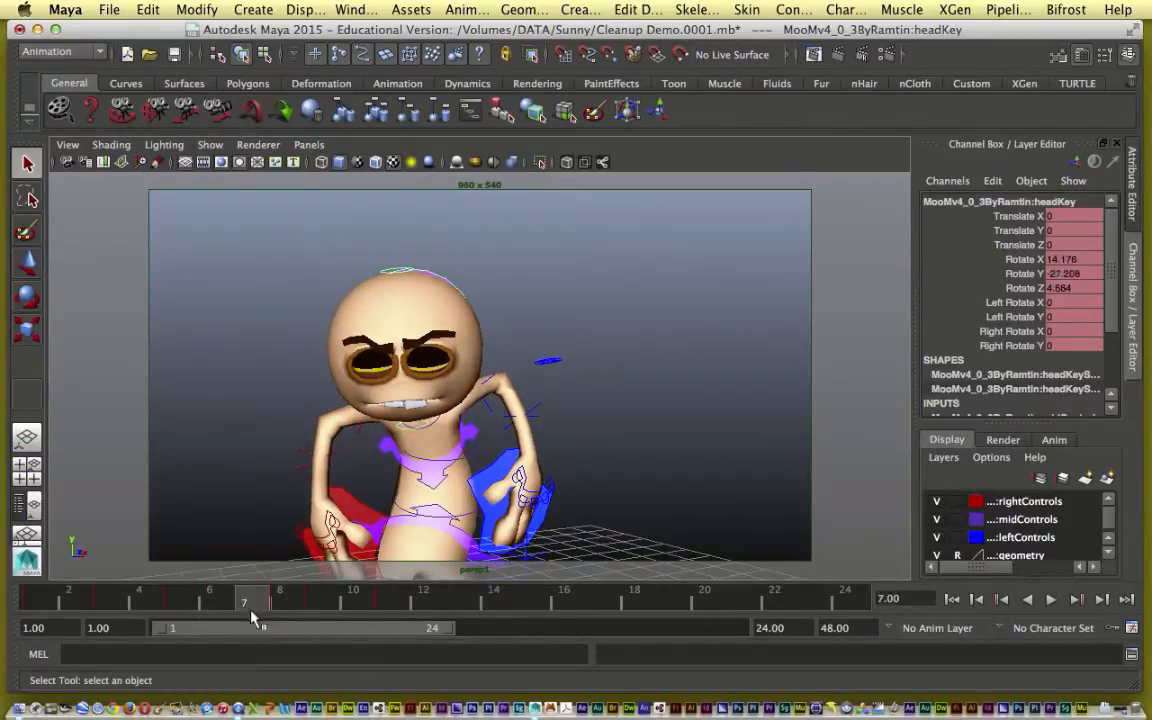
pyautogui.click(278, 607)
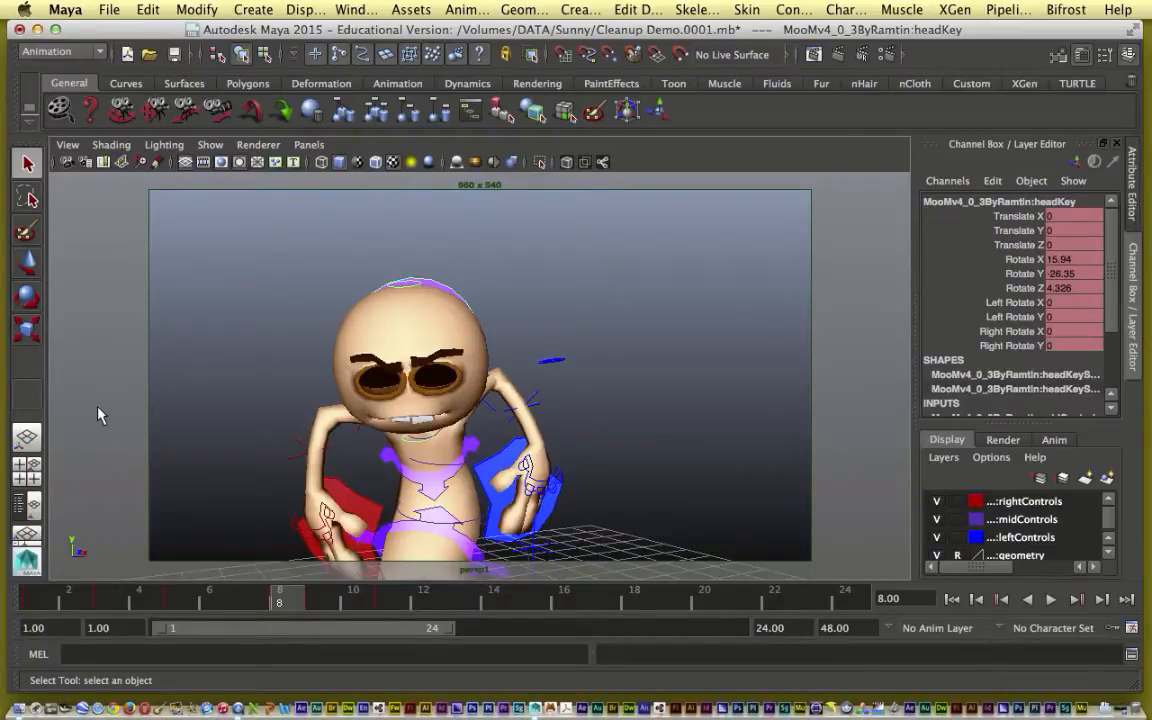
pyautogui.moveTo(206, 607); pyautogui.dragTo(247, 603)
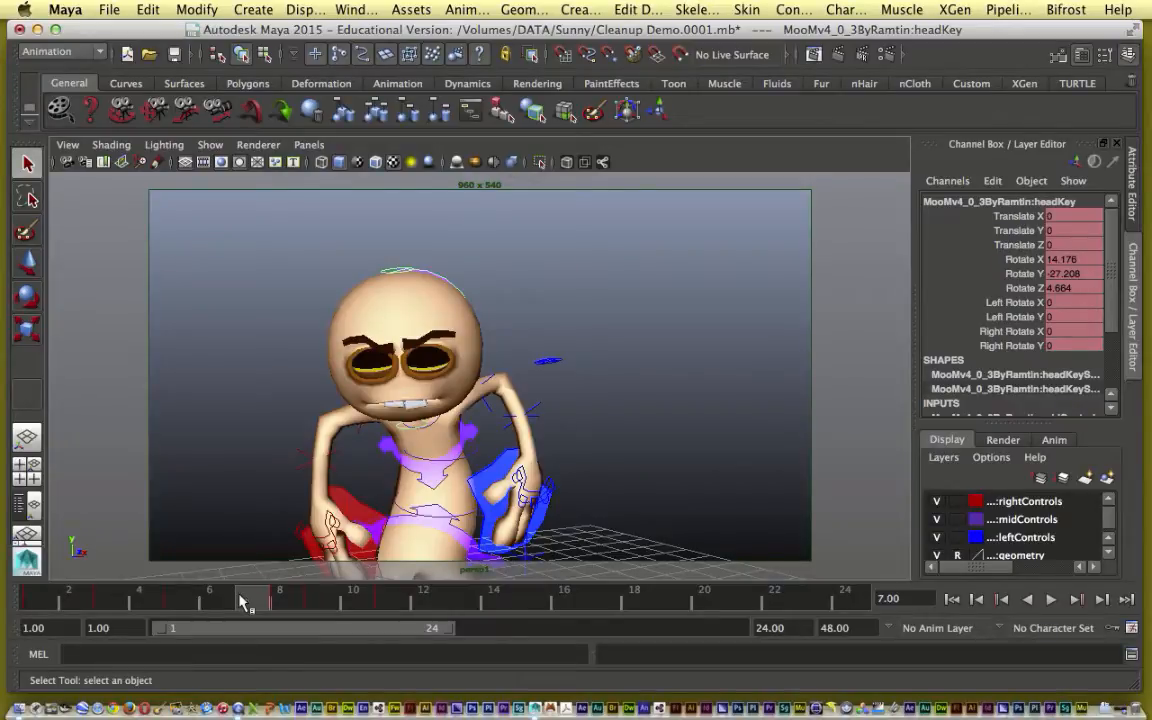
# Select the entire character rig with its face controls and key every control at frame 9
pyautogui.click(221, 391)
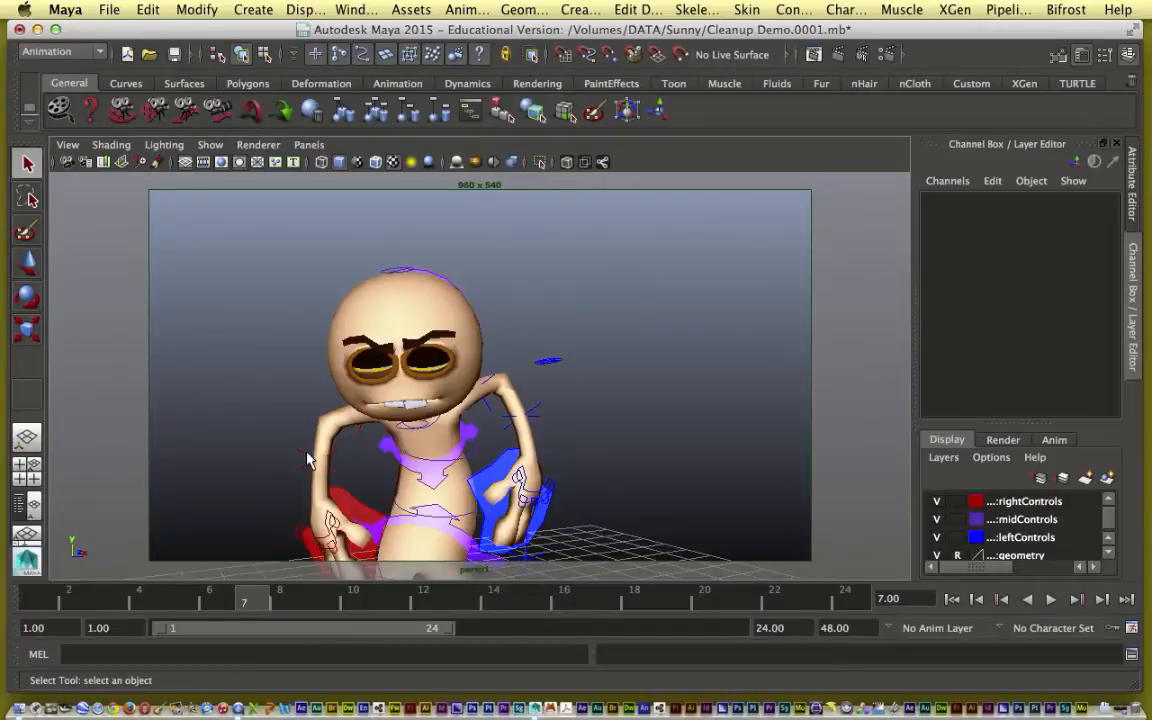
pyautogui.press('space')
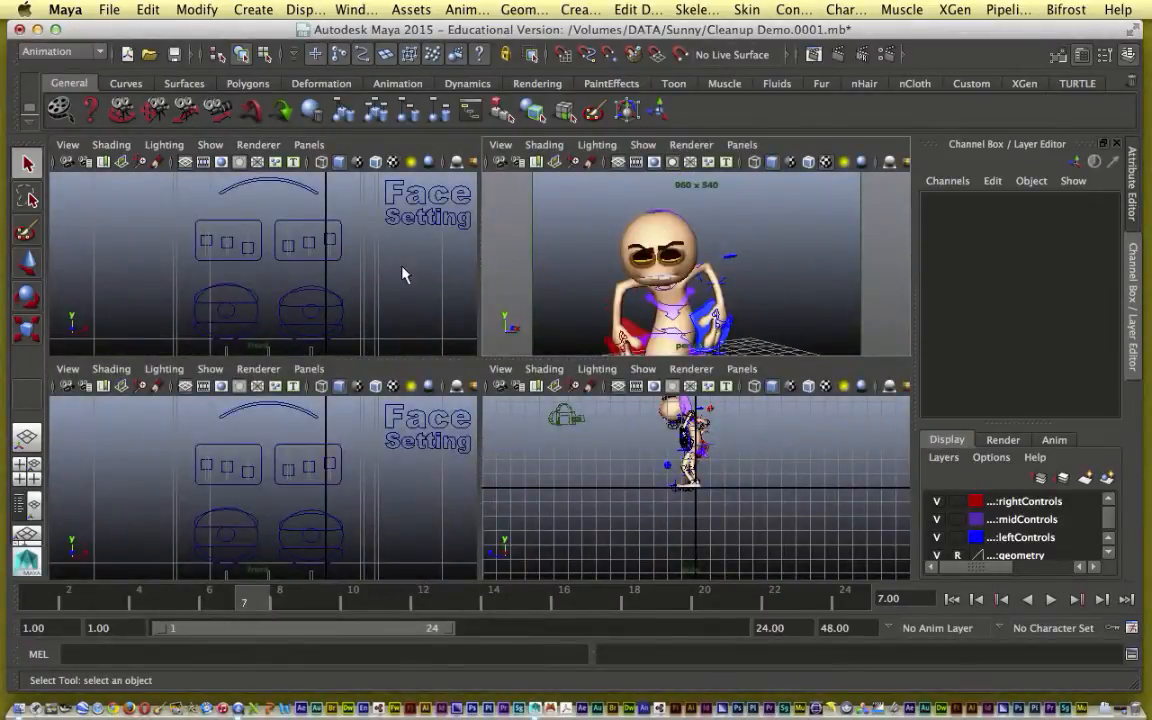
pyautogui.moveTo(187, 233); pyautogui.dragTo(342, 386)
pyautogui.click(282, 598)
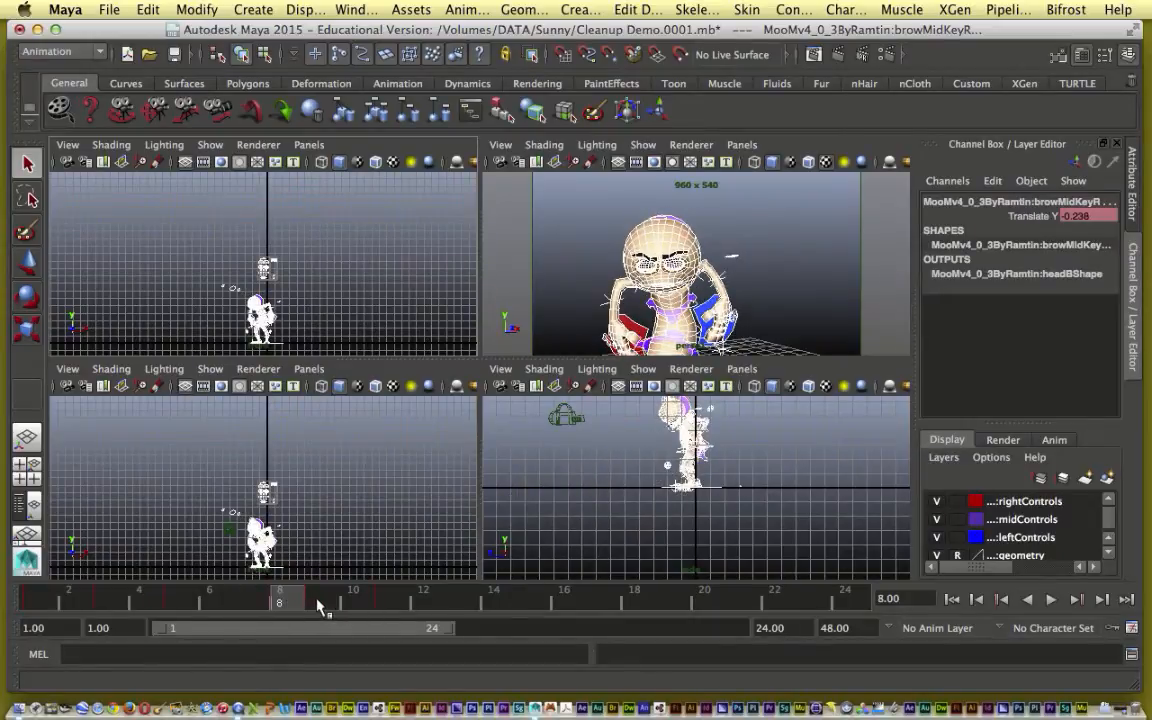
pyautogui.click(318, 602)
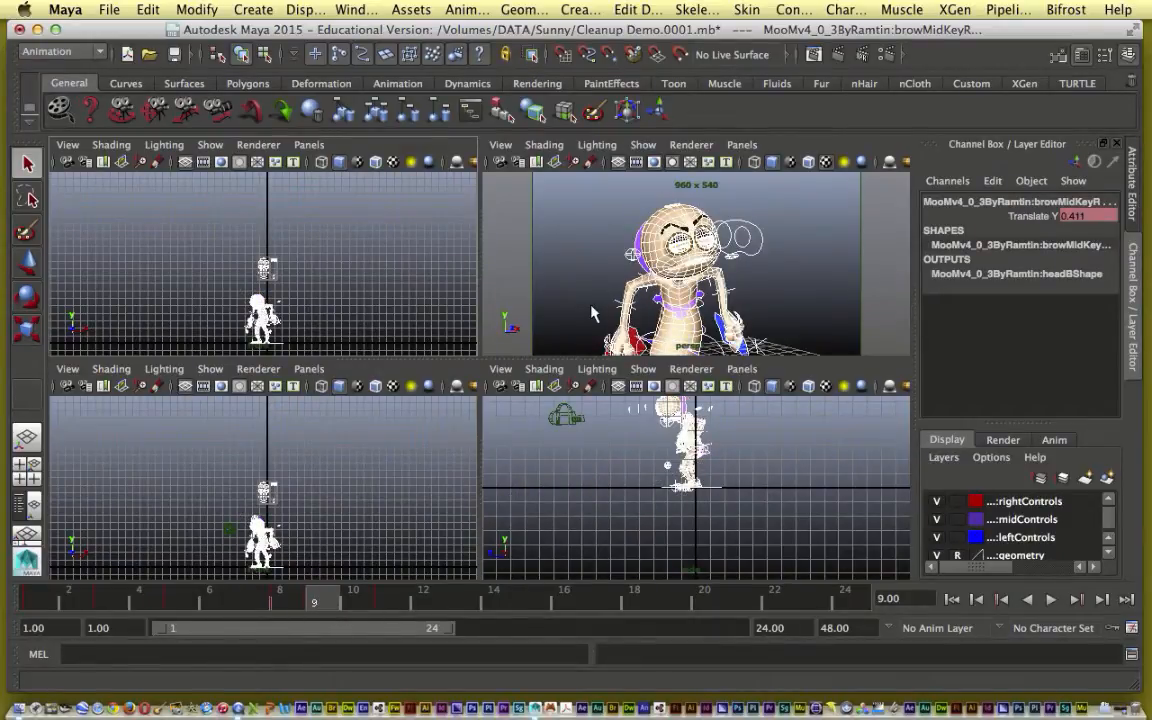
pyautogui.press('s')
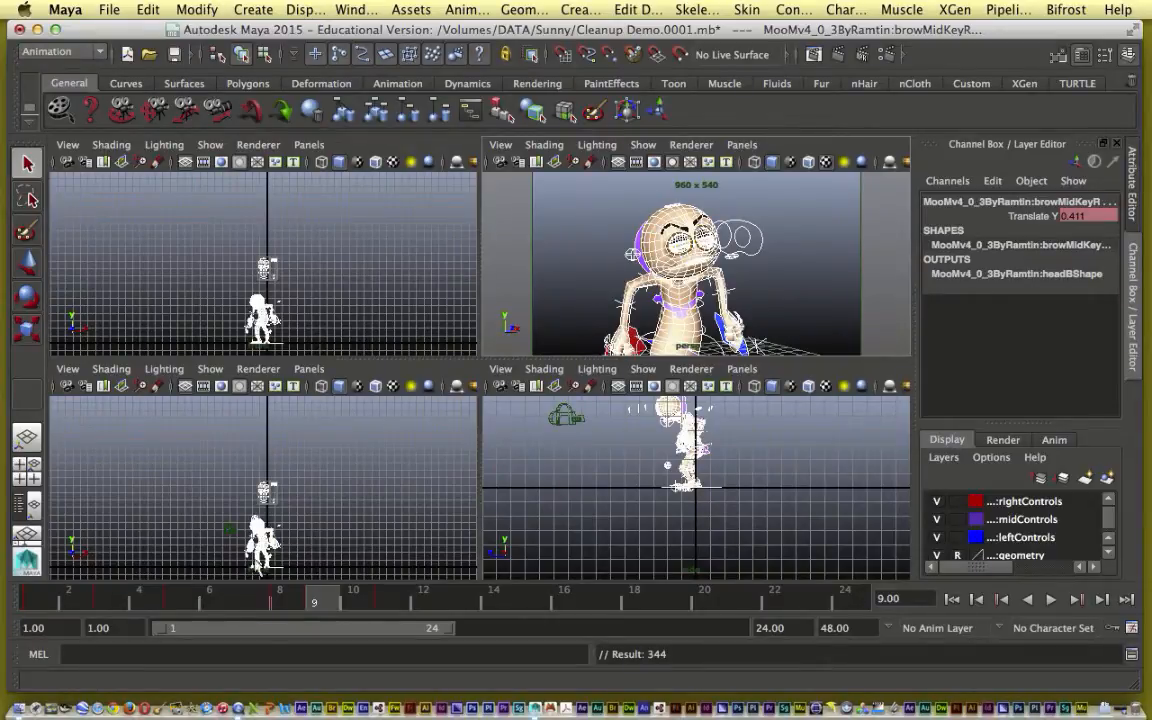
# Give all selected controls' keys at frames 5 through 8 linear tangents in the Graph Editor, and close it
pyautogui.click(175, 603)
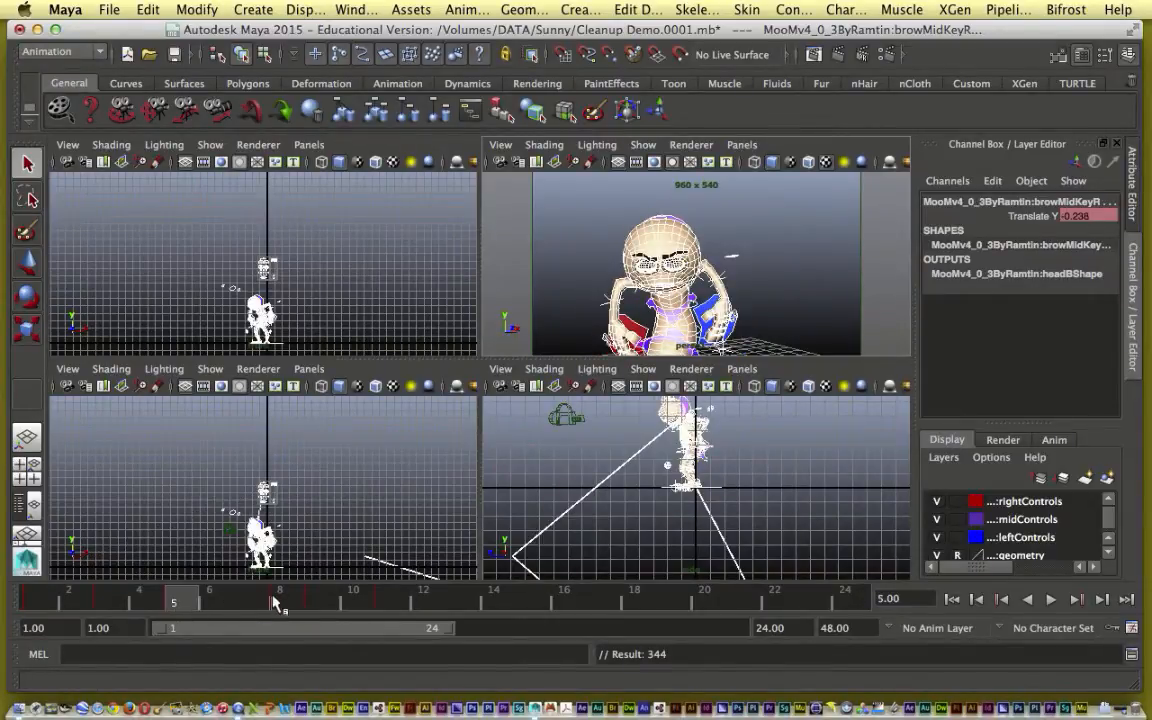
pyautogui.click(360, 9)
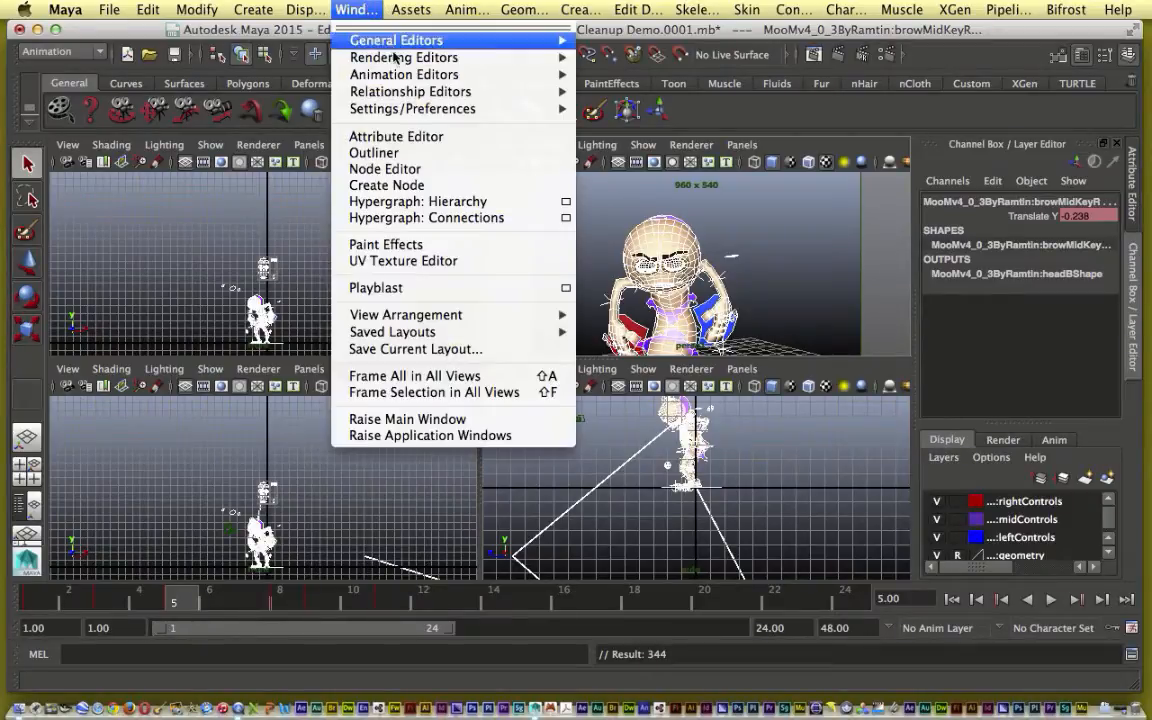
pyautogui.moveTo(400, 75)
pyautogui.click(615, 83)
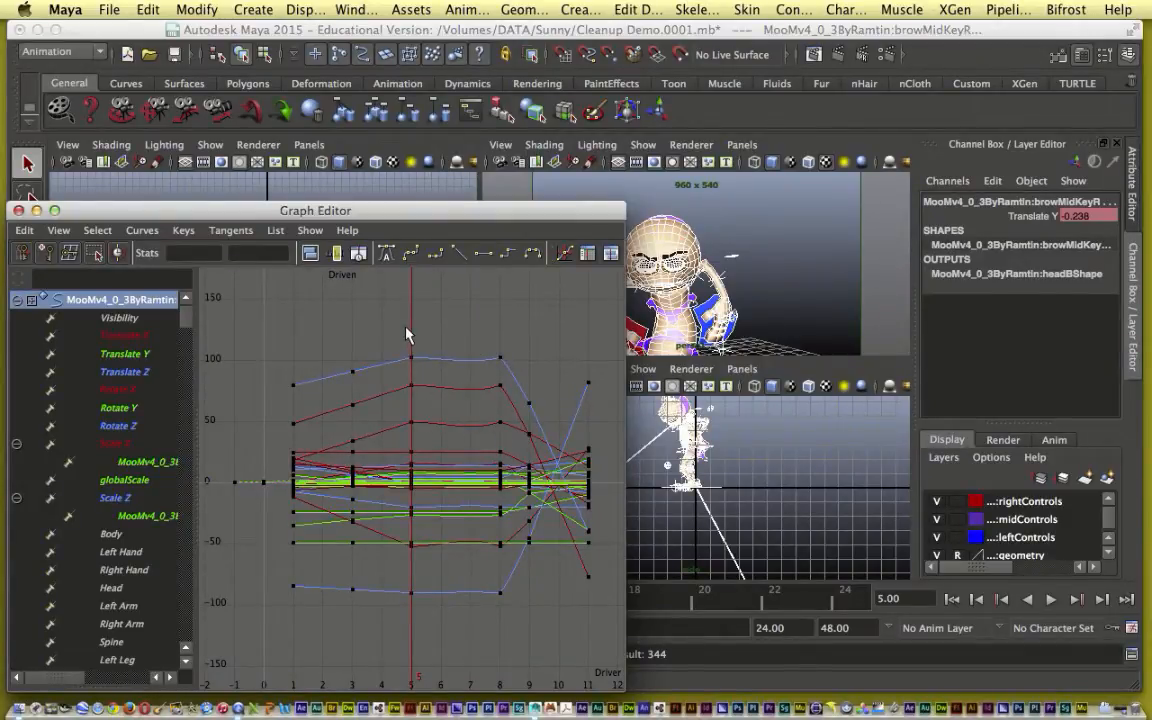
pyautogui.moveTo(366, 342); pyautogui.dragTo(512, 605)
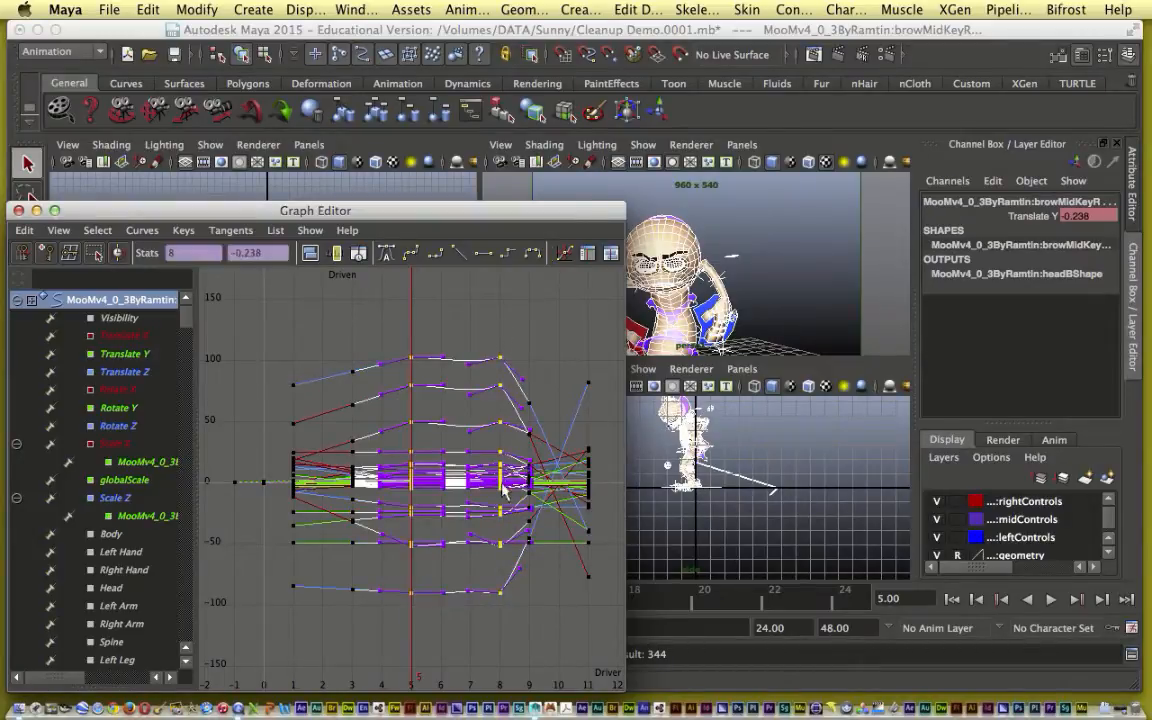
pyautogui.click(462, 254)
pyautogui.click(393, 305)
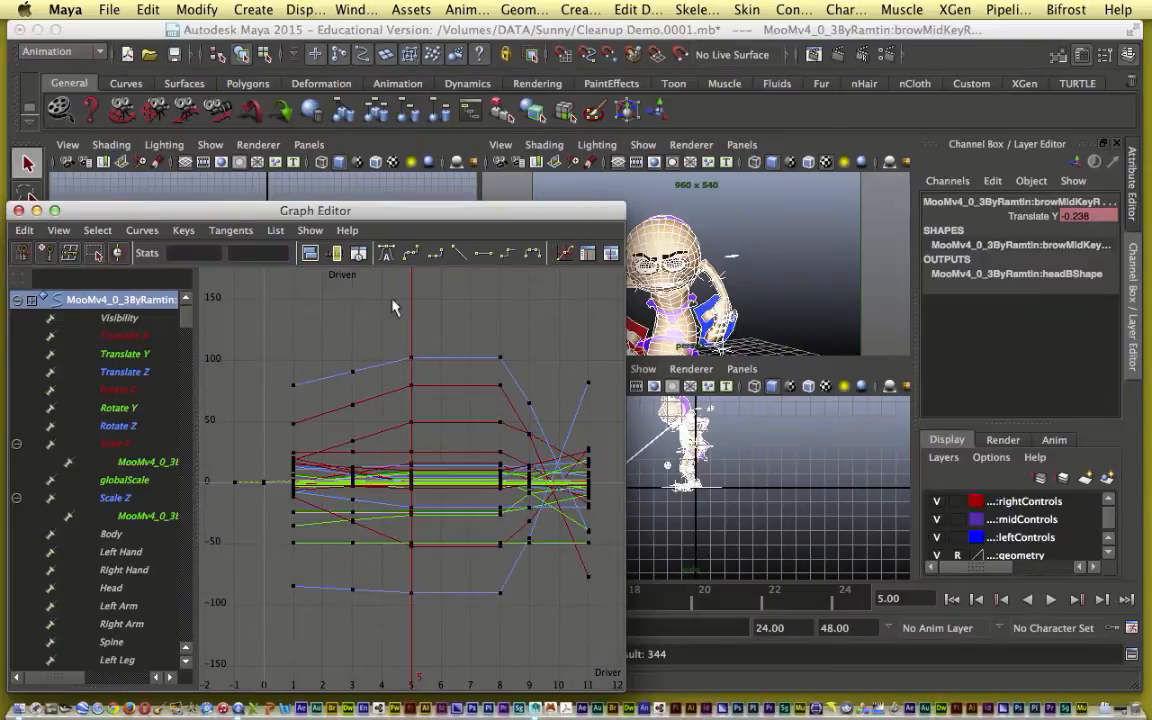
pyautogui.click(18, 211)
# Deselect the rig and play the animation from frame 1 to check the hold in the perspective view
pyautogui.click(570, 268)
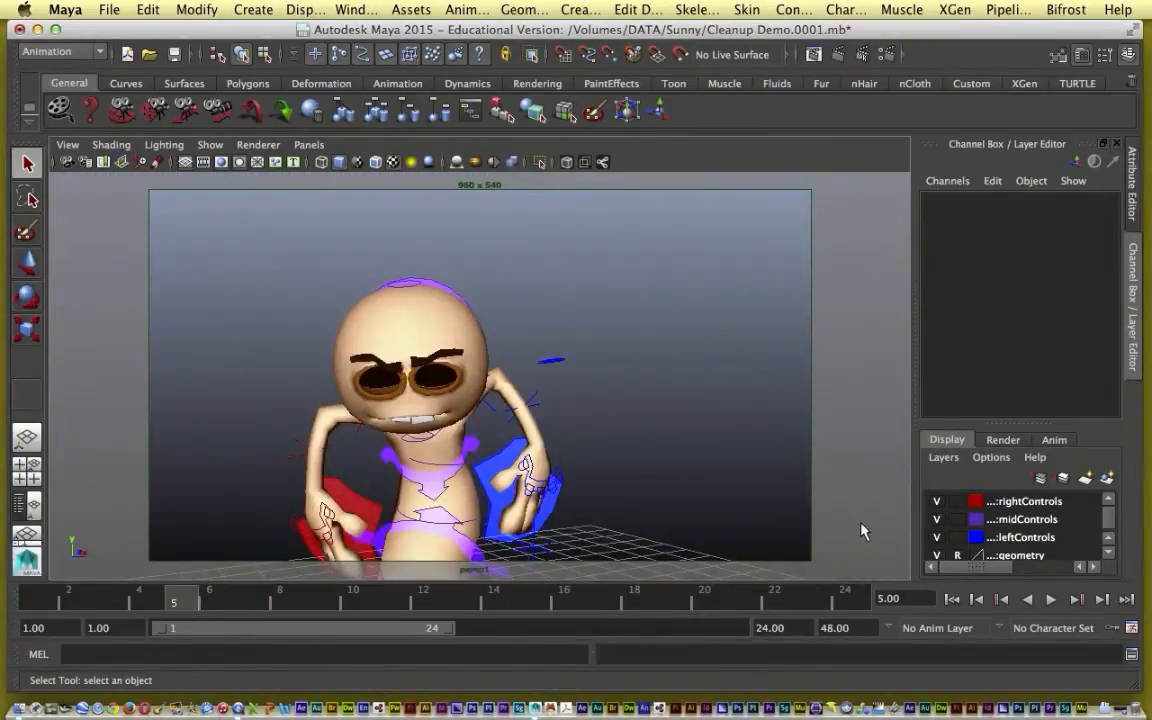
pyautogui.click(952, 599)
pyautogui.click(1050, 599)
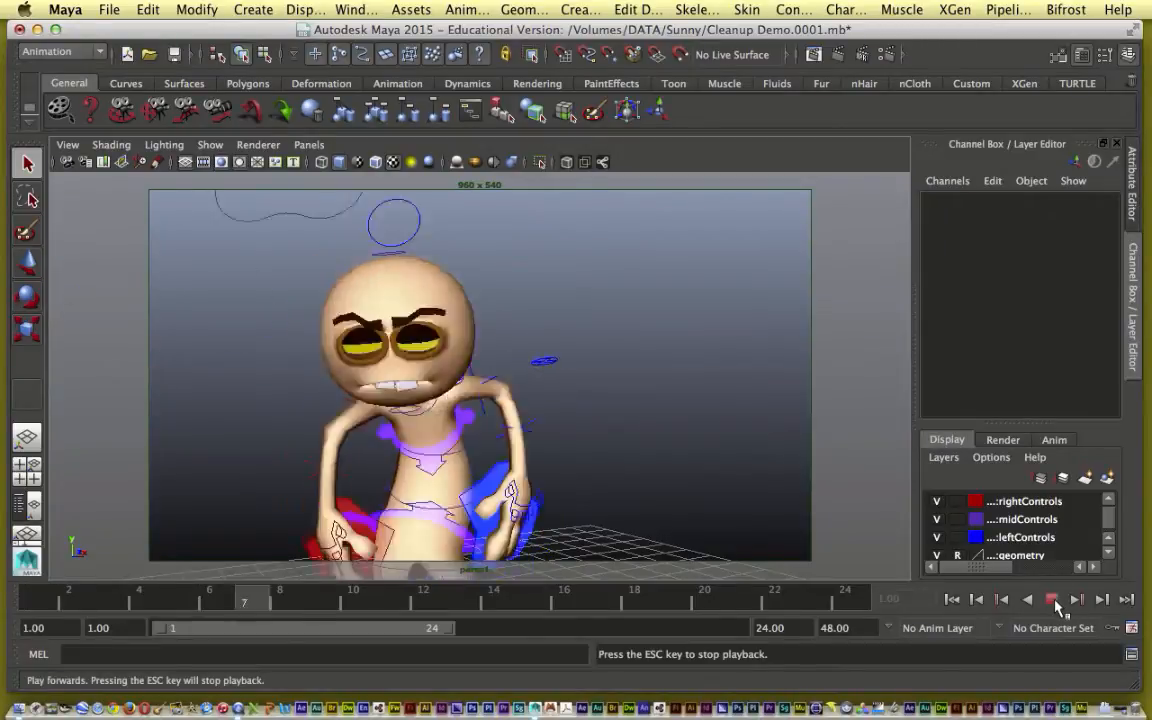
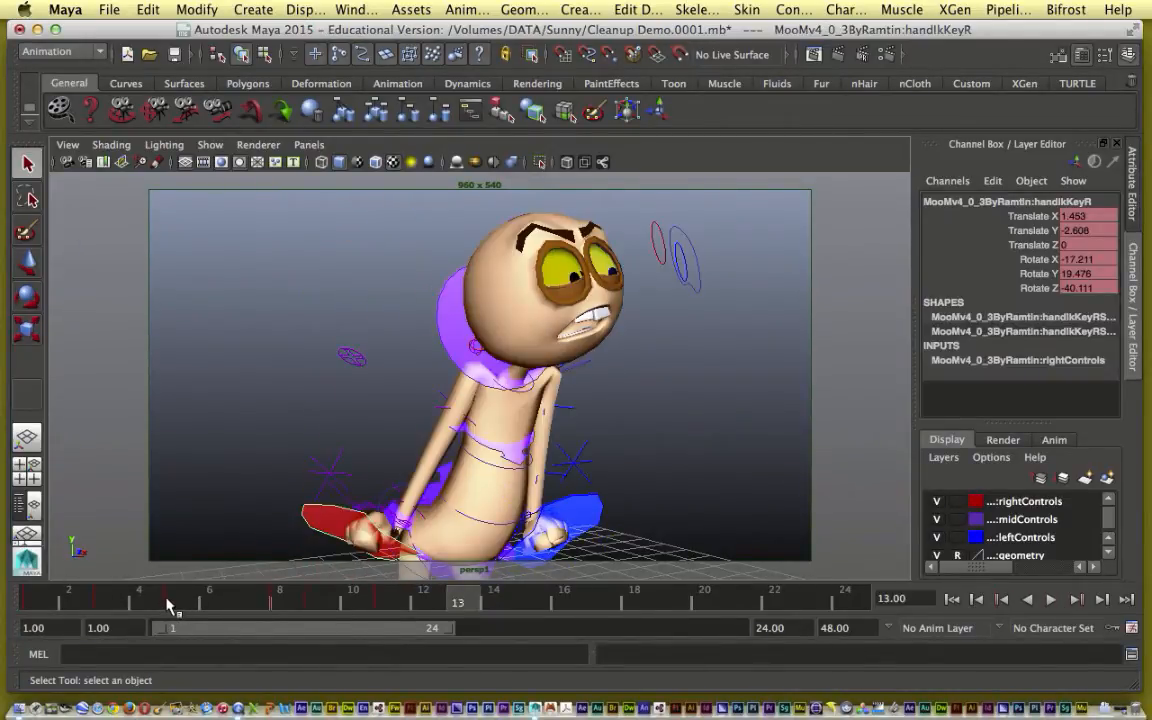
# Scrub between frames 5 and 8 and on to frame 11 to examine the held anticipation pose
pyautogui.moveTo(168, 604); pyautogui.dragTo(278, 604)
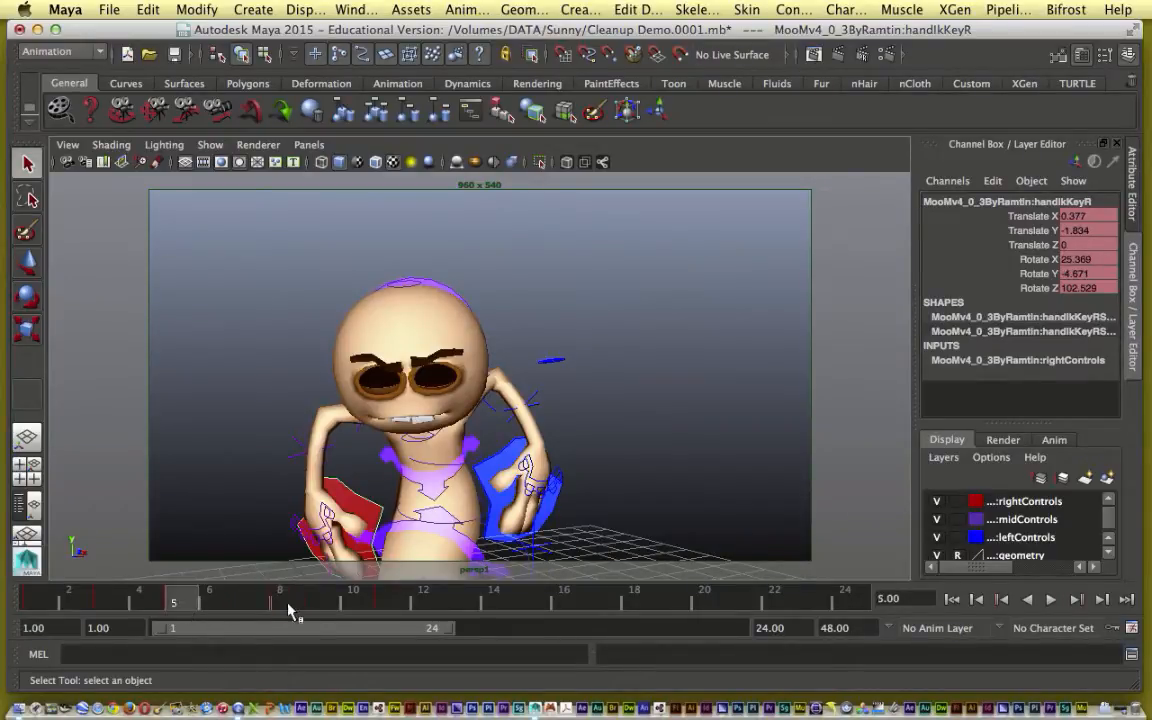
pyautogui.click(172, 600)
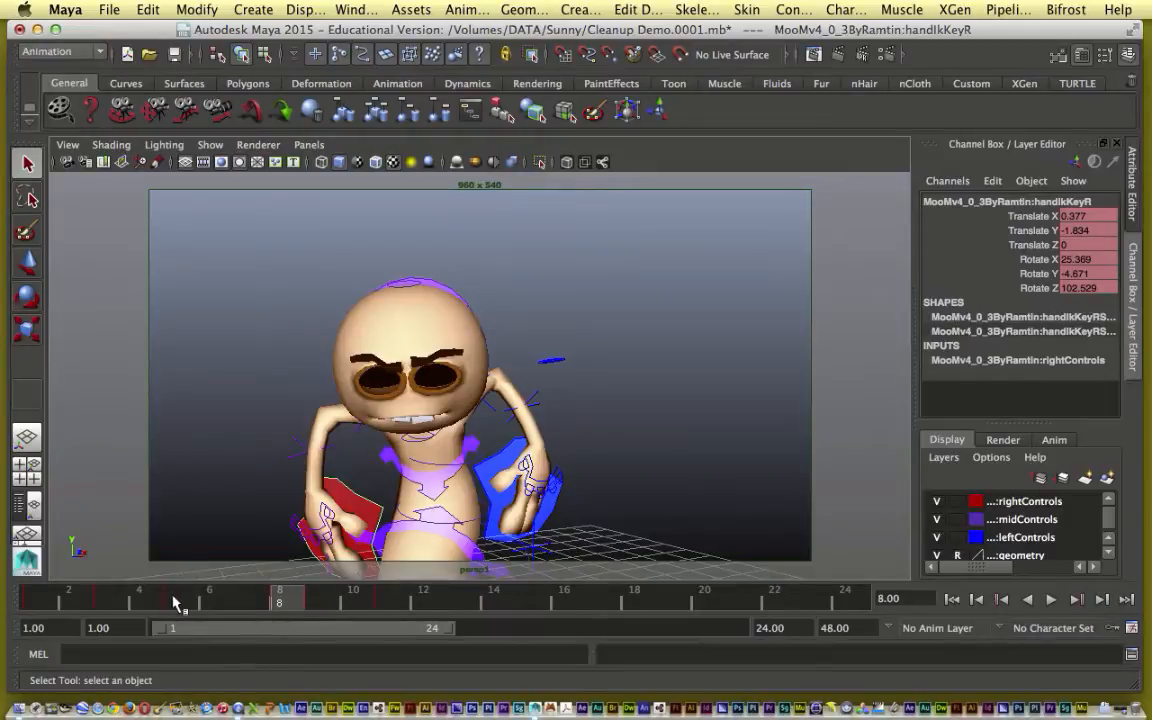
pyautogui.click(281, 602)
pyautogui.moveTo(280, 606); pyautogui.dragTo(165, 608)
pyautogui.moveTo(329, 607); pyautogui.dragTo(380, 606)
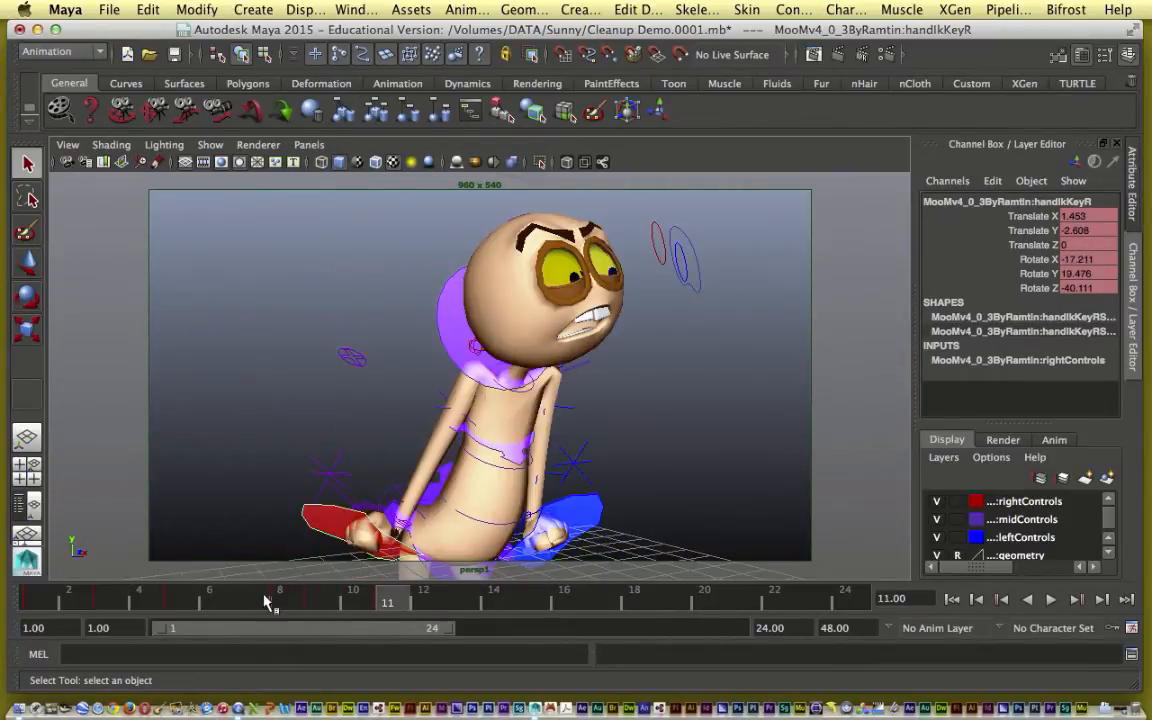
# Step through the key poses at frames 1, 3, 5, 8 and 11 to compare how the anticipation builds and releases
pyautogui.click(176, 603)
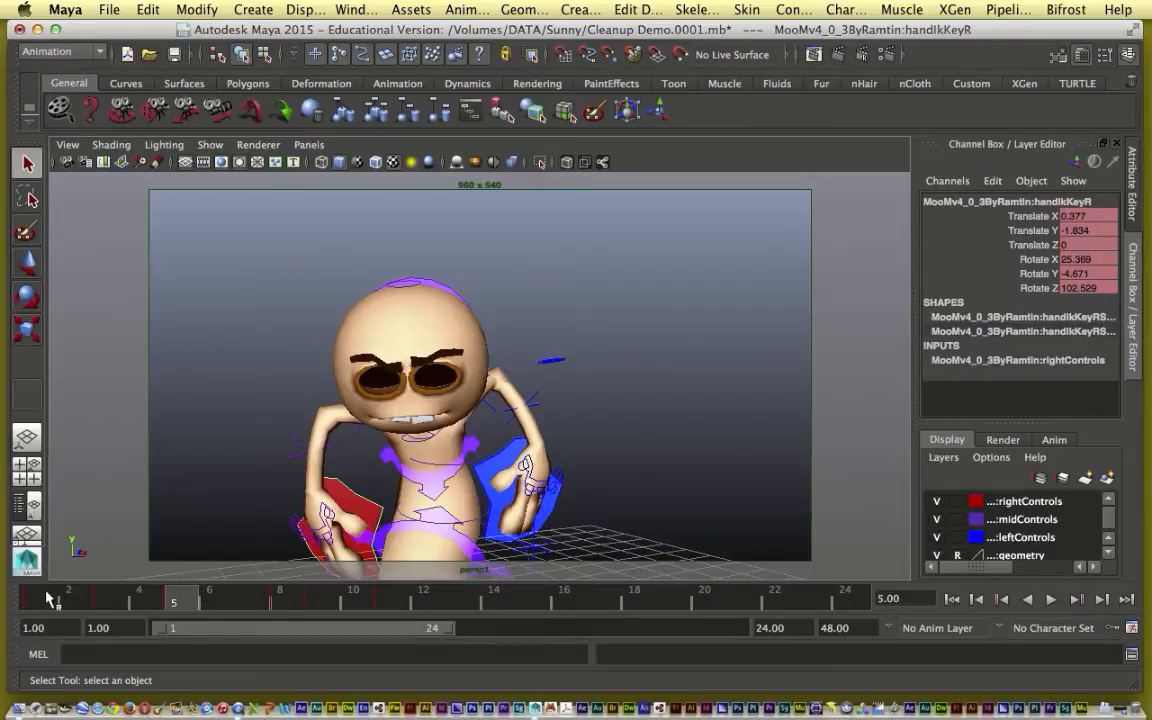
pyautogui.click(46, 601)
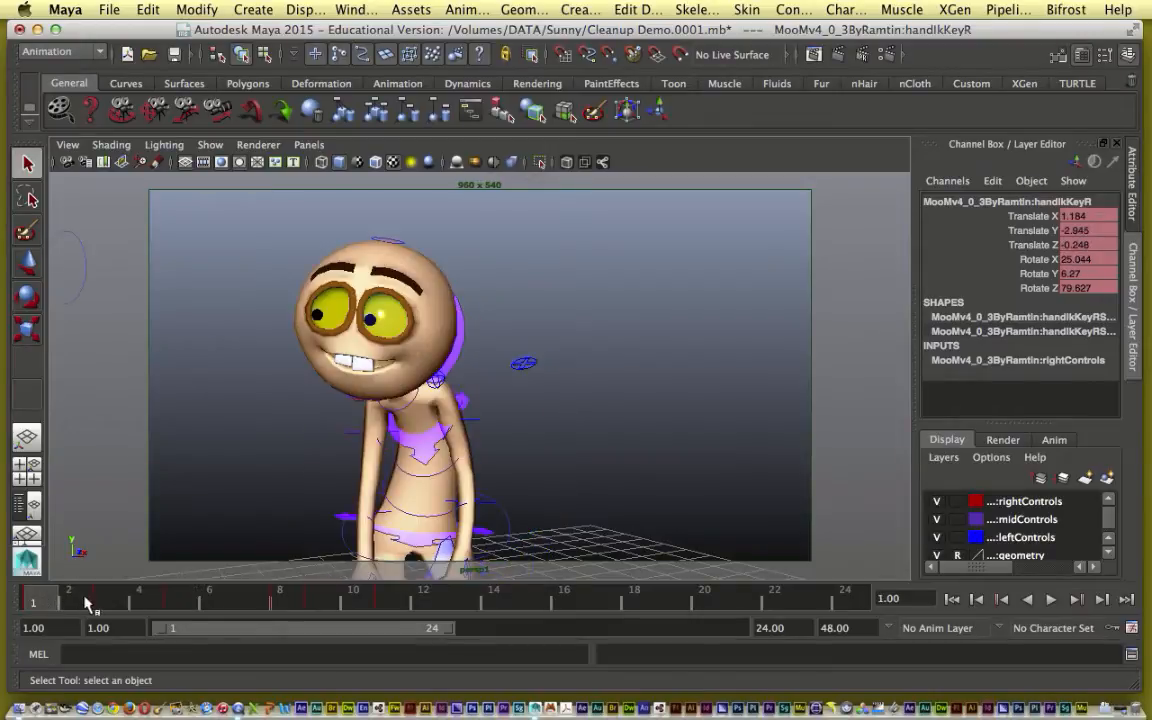
pyautogui.click(101, 602)
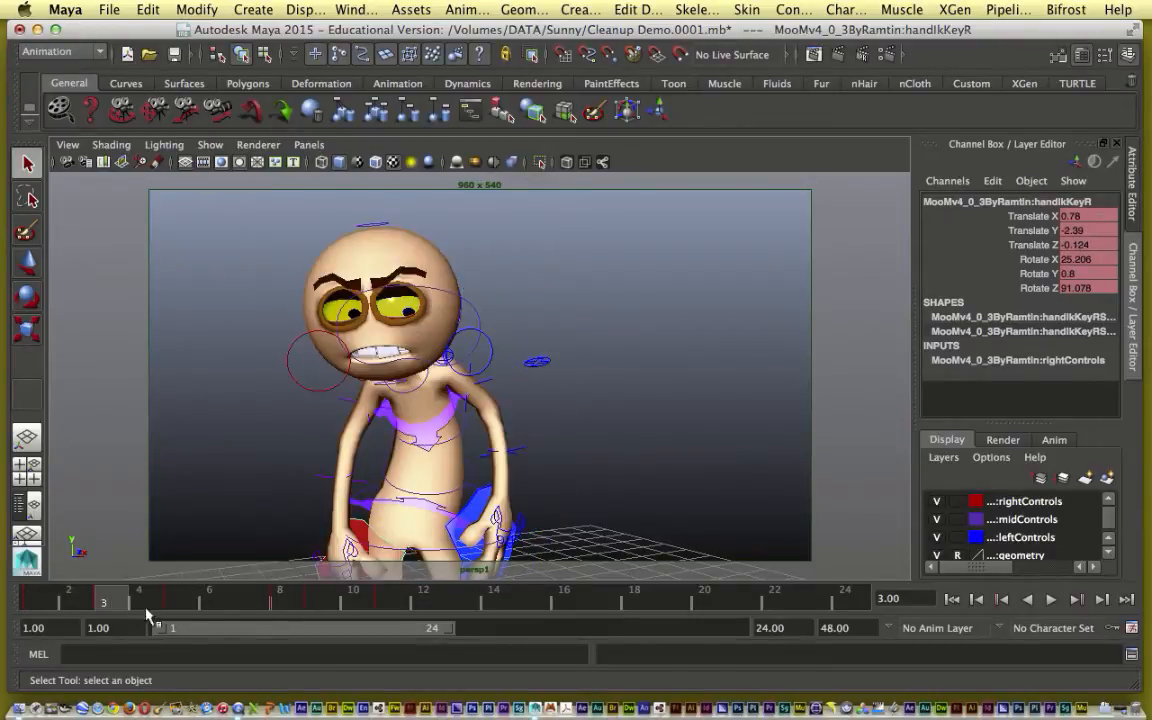
pyautogui.click(43, 603)
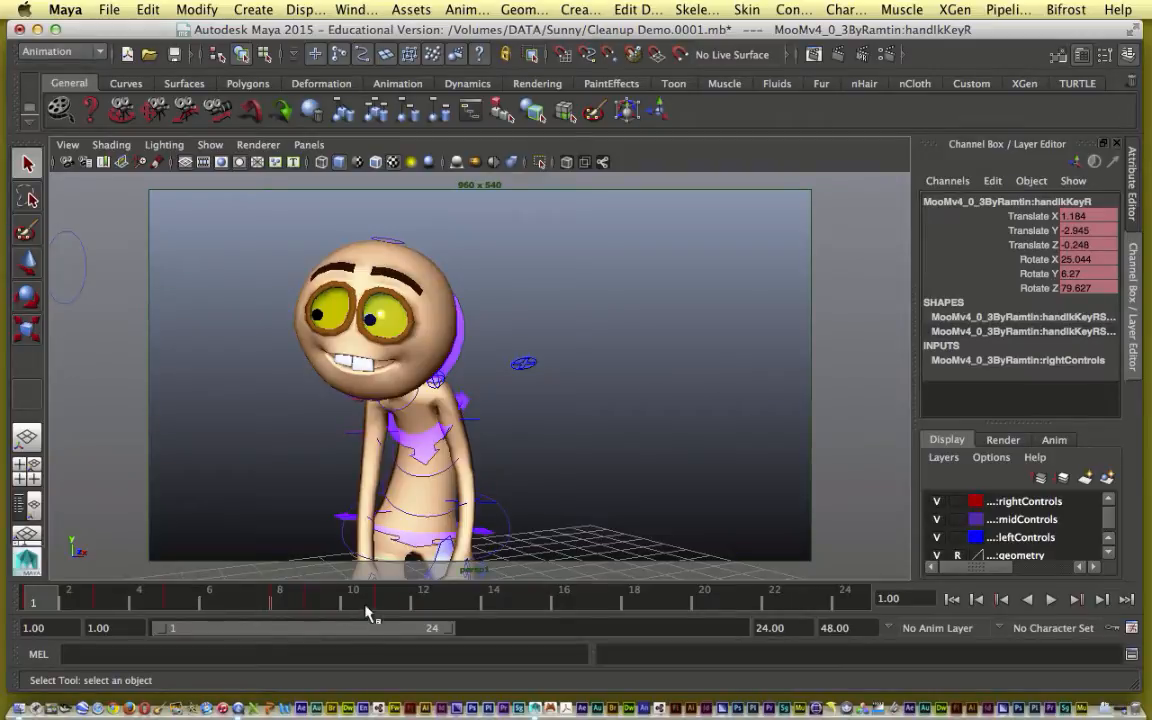
pyautogui.click(384, 604)
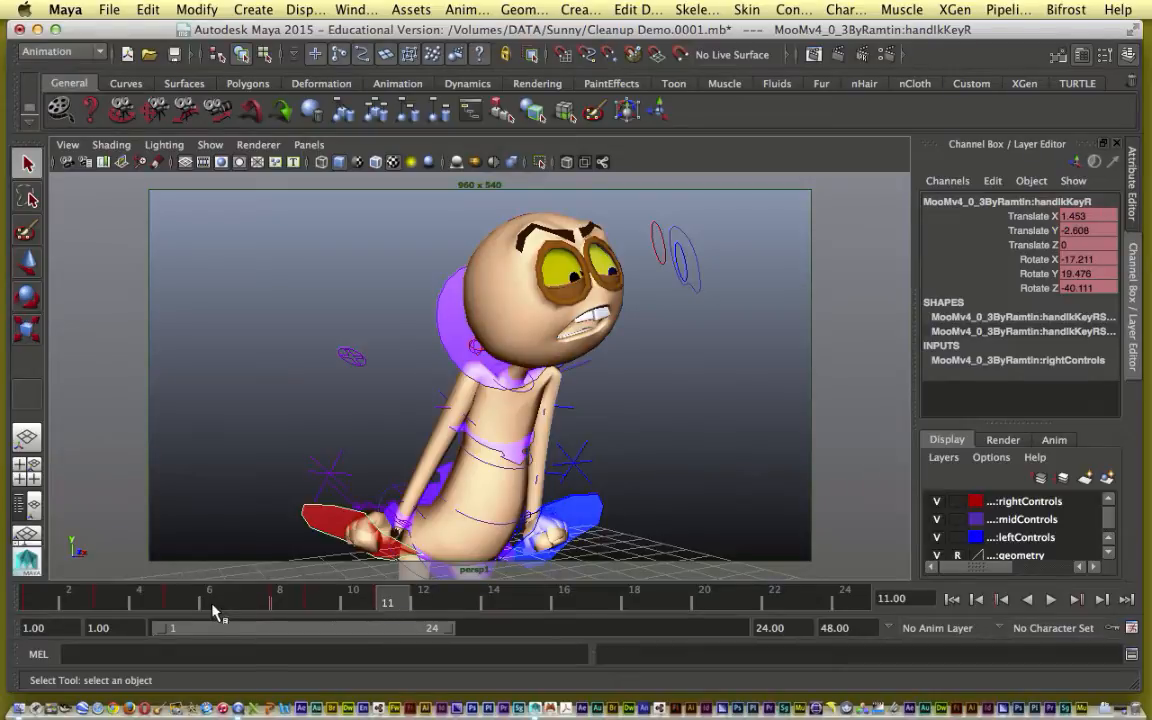
pyautogui.click(173, 604)
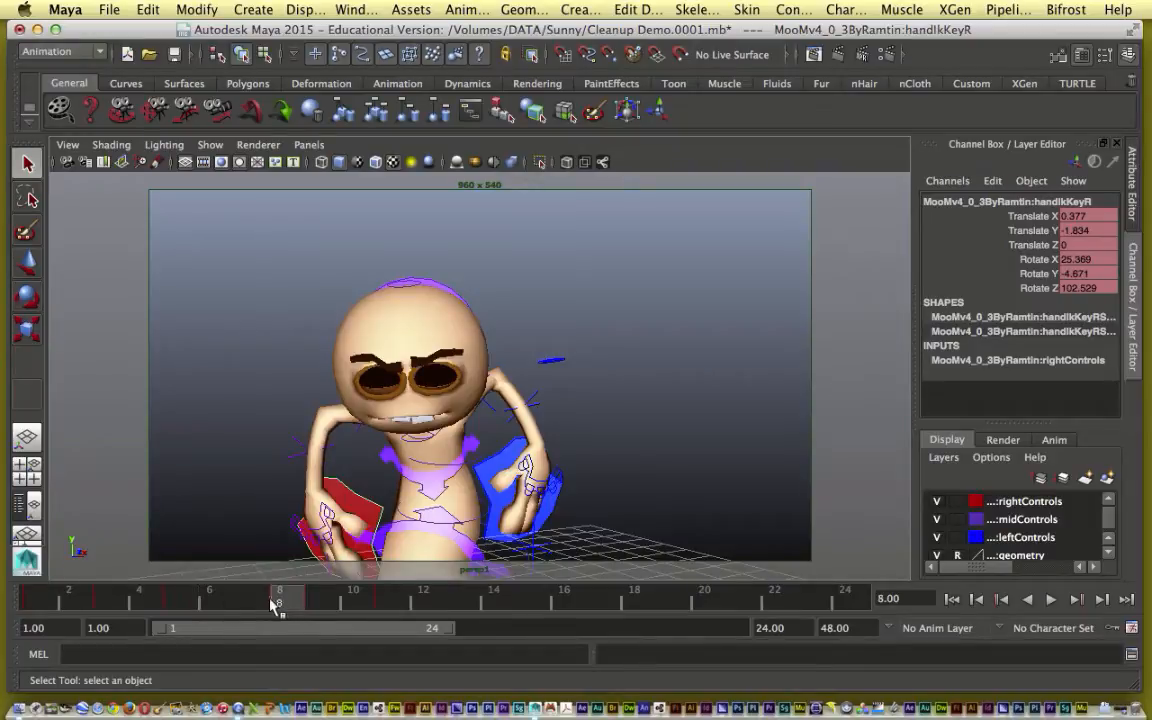
pyautogui.click(60, 604)
pyautogui.click(103, 606)
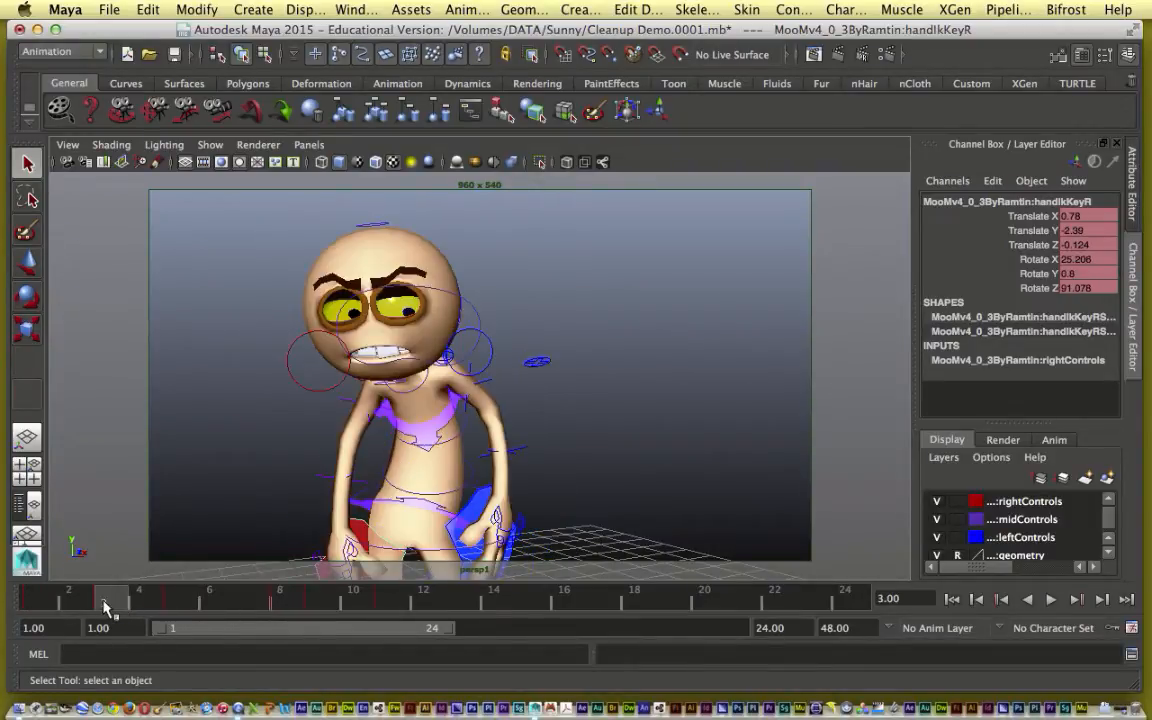
pyautogui.click(173, 606)
pyautogui.moveTo(175, 606); pyautogui.dragTo(386, 606)
pyautogui.click(174, 606)
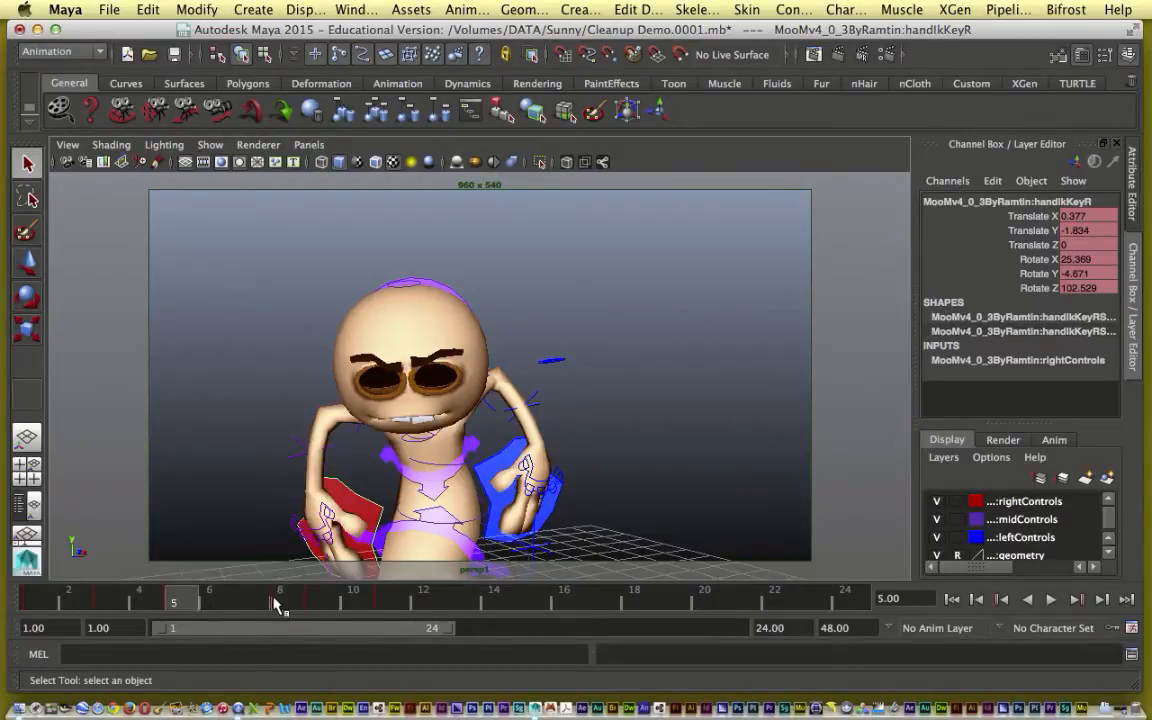
# Lower the body control slightly at frame 8 so the held anticipation keeps drifting downward
pyautogui.click(530, 563)
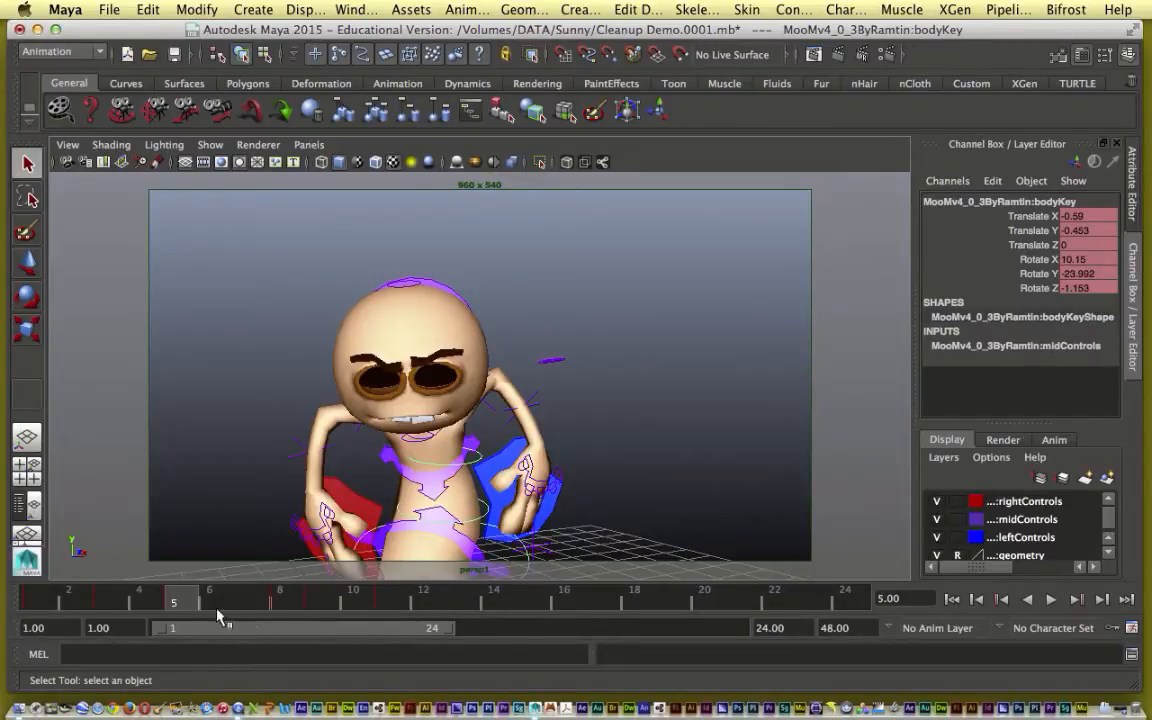
pyautogui.press('.')
pyautogui.press('w')
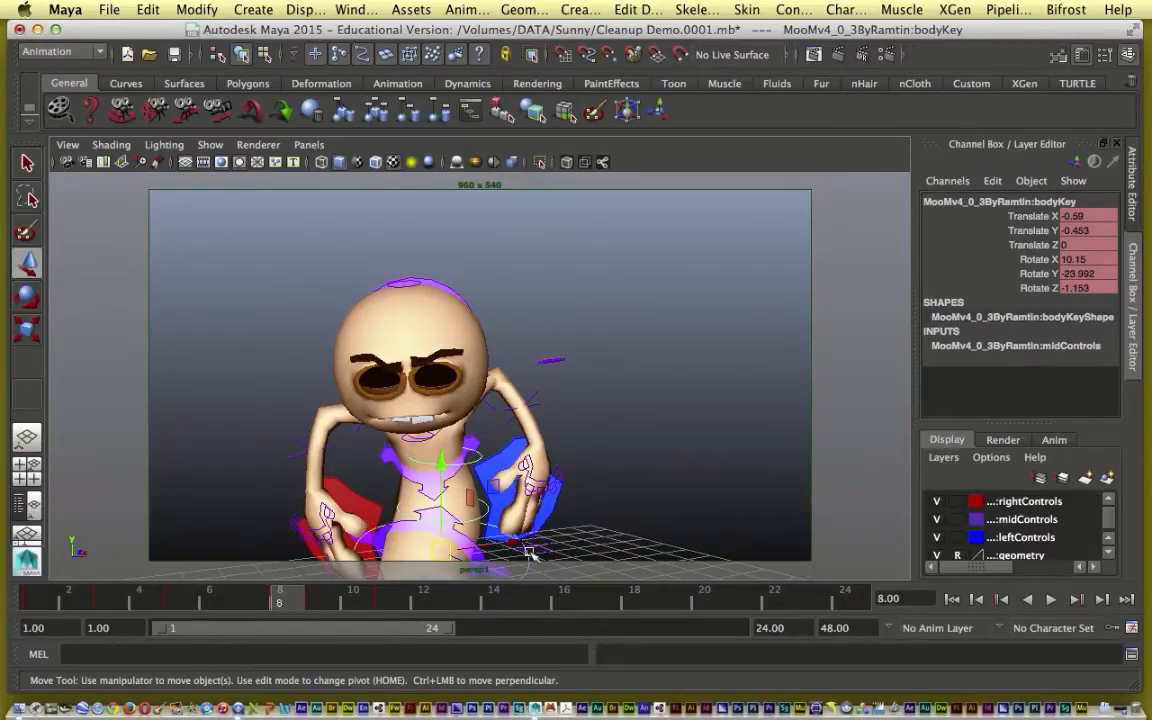
pyautogui.moveTo(441, 468)
pyautogui.mouseDown()
pyautogui.moveTo(432, 458)
pyautogui.moveTo(447, 480)
pyautogui.mouseUp()
# Rotate the head control slightly further down and to the side at frame 8, key it, and deselect it
pyautogui.click(420, 290)
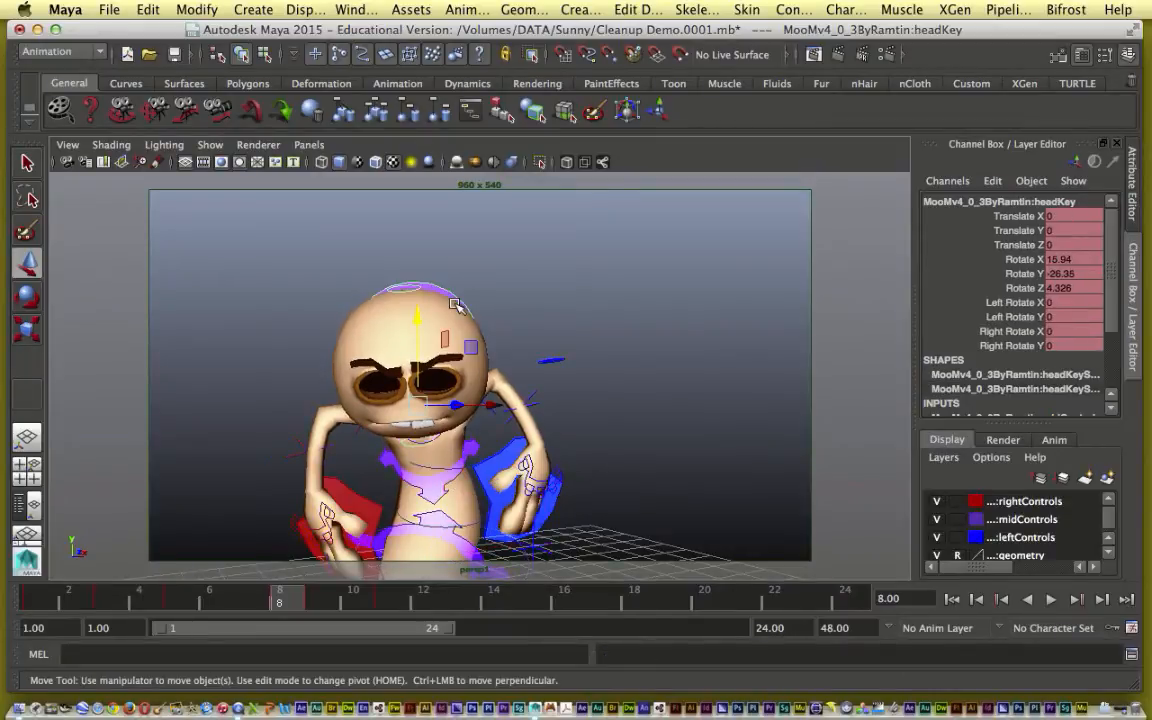
pyautogui.press('e')
pyautogui.moveTo(440, 360); pyautogui.dragTo(530, 378)
pyautogui.press('s')
pyautogui.click(537, 382)
# At frame 8, move and key the left hand control at Translate Y -1.202 and the right at Translate X 0.336, Y -1.746
pyautogui.press('w')
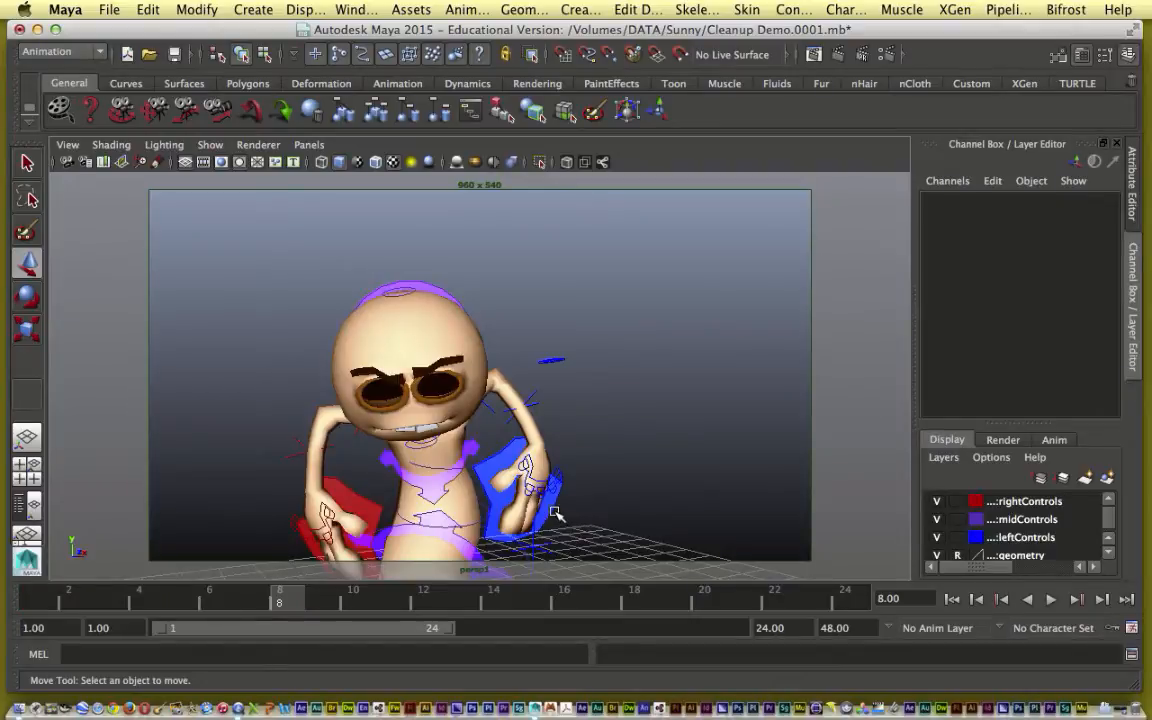
pyautogui.click(553, 505)
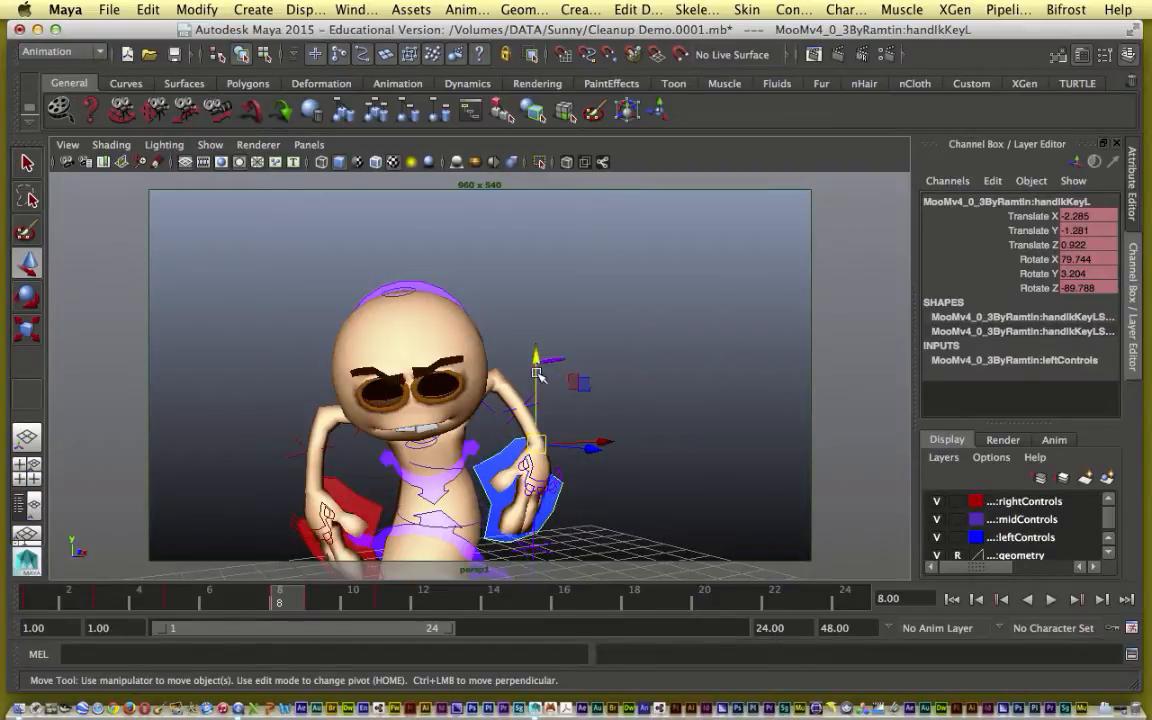
pyautogui.moveTo(536, 360); pyautogui.dragTo(537, 369)
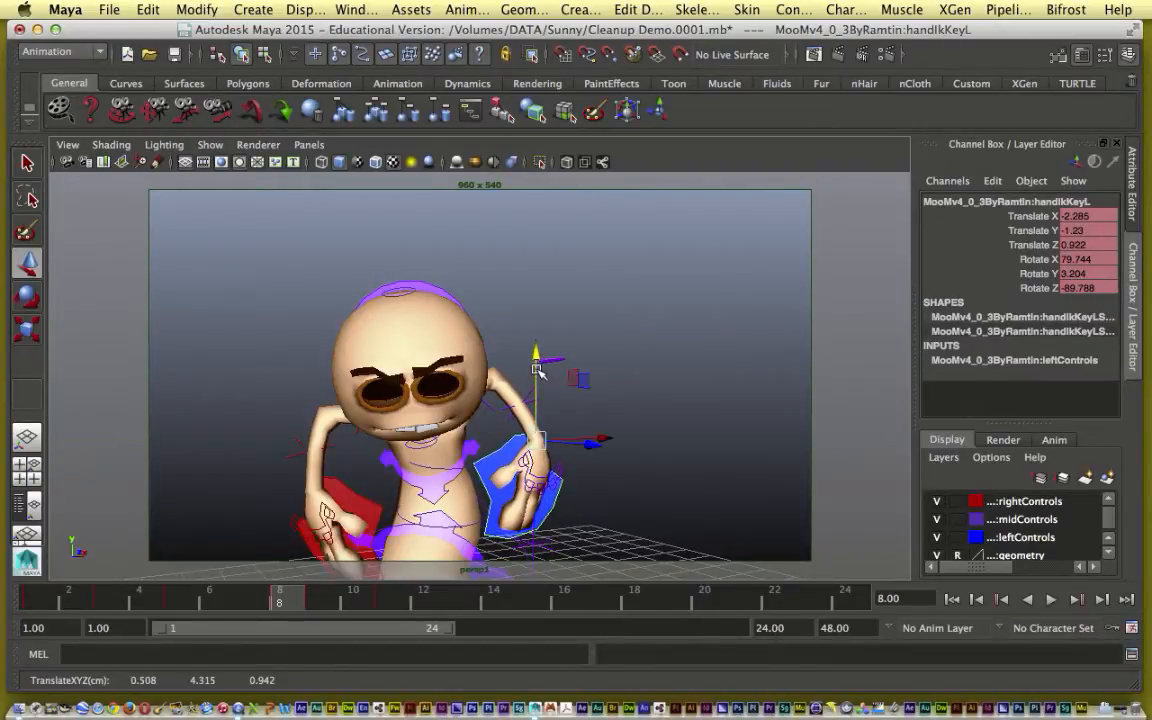
pyautogui.click(336, 428)
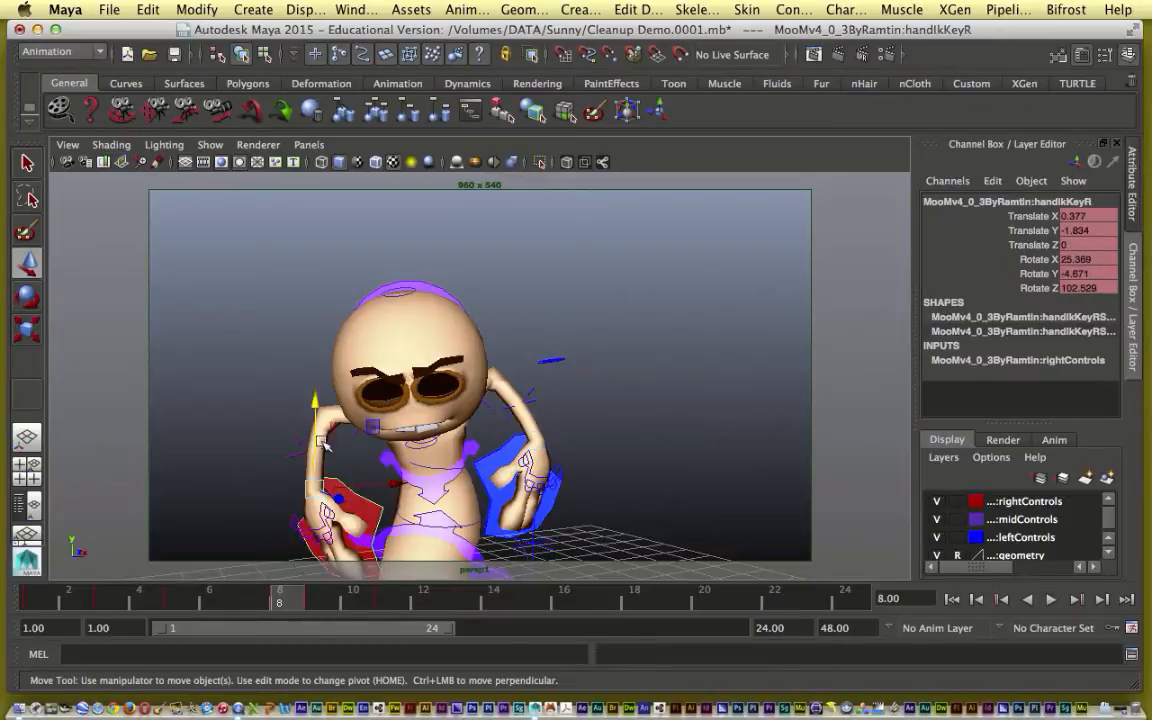
pyautogui.moveTo(336, 430); pyautogui.dragTo(370, 424)
pyautogui.press('s')
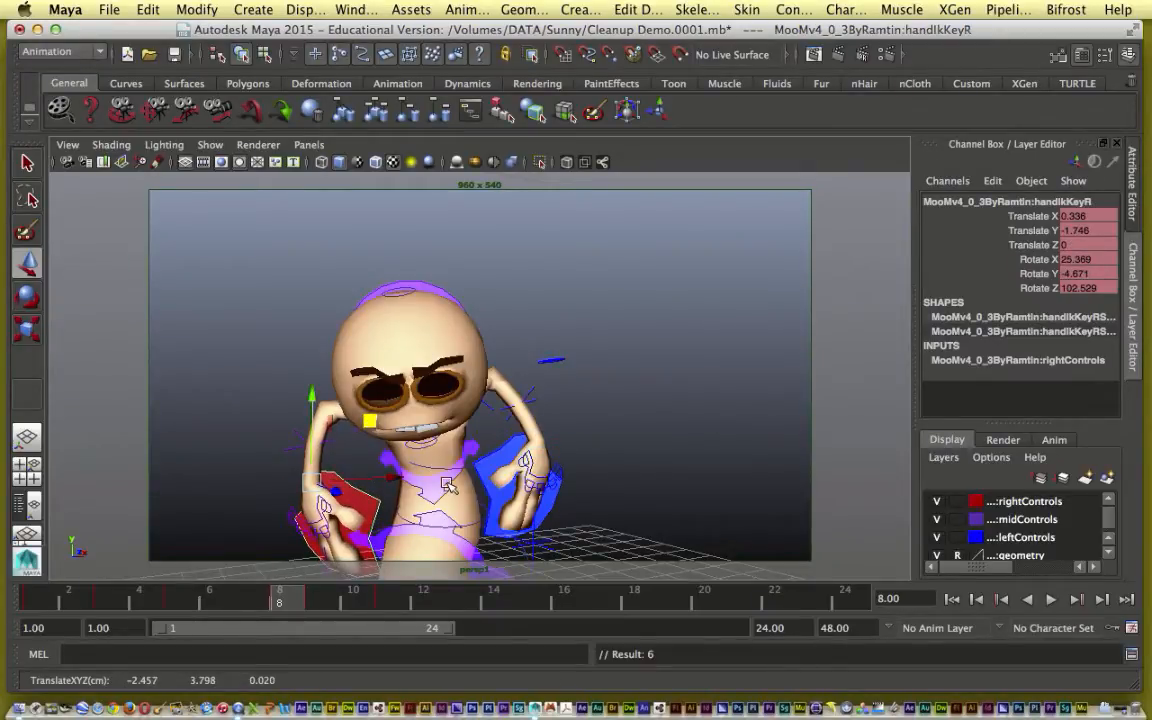
pyautogui.click(573, 381)
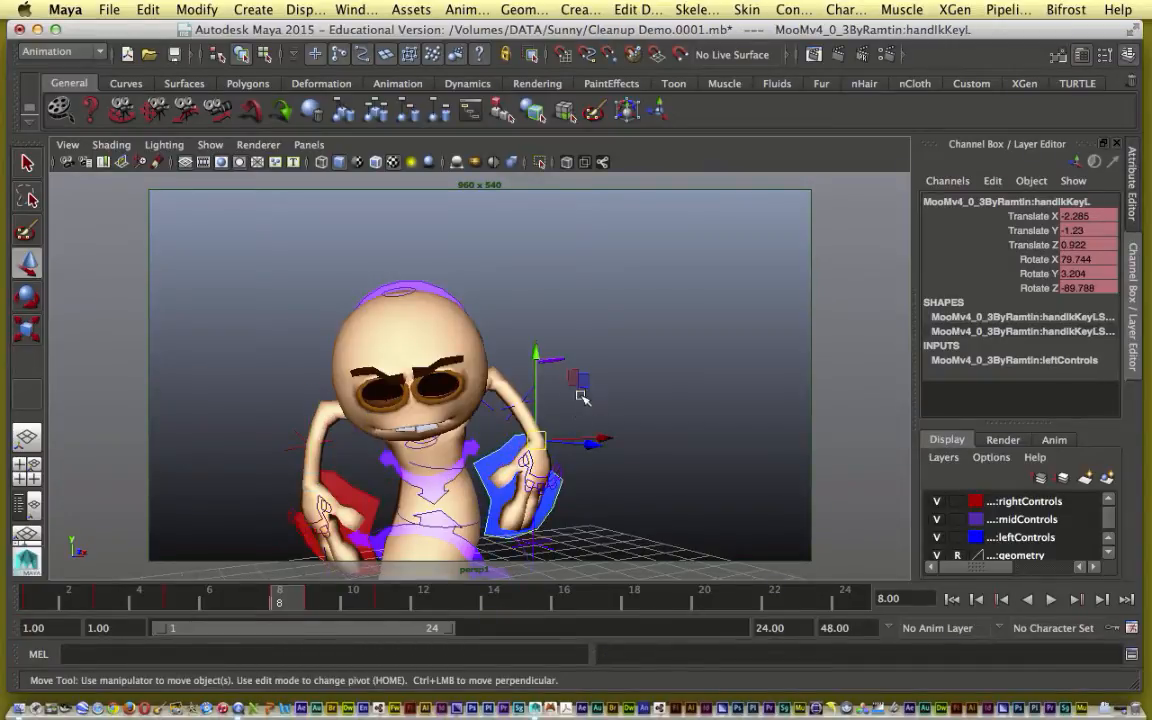
pyautogui.moveTo(573, 381); pyautogui.dragTo(590, 381)
pyautogui.press('s')
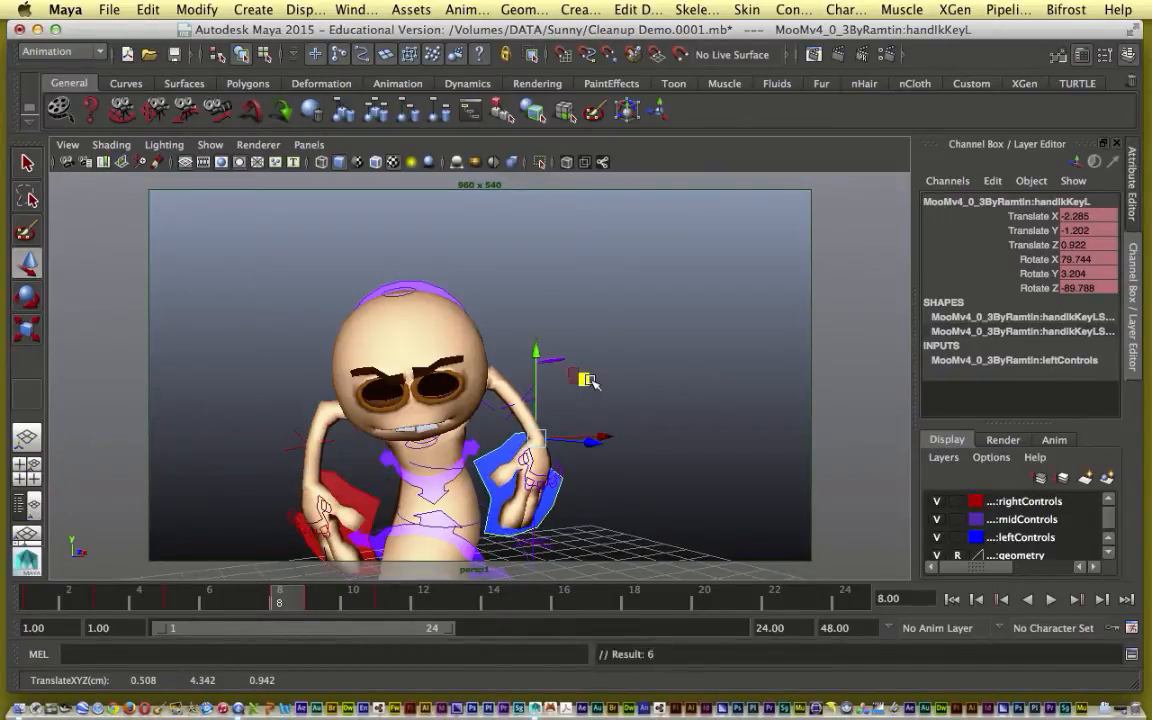
# Scrub between frames 5 and 8 to review the moving hold on the body, head and hands
pyautogui.click(175, 605)
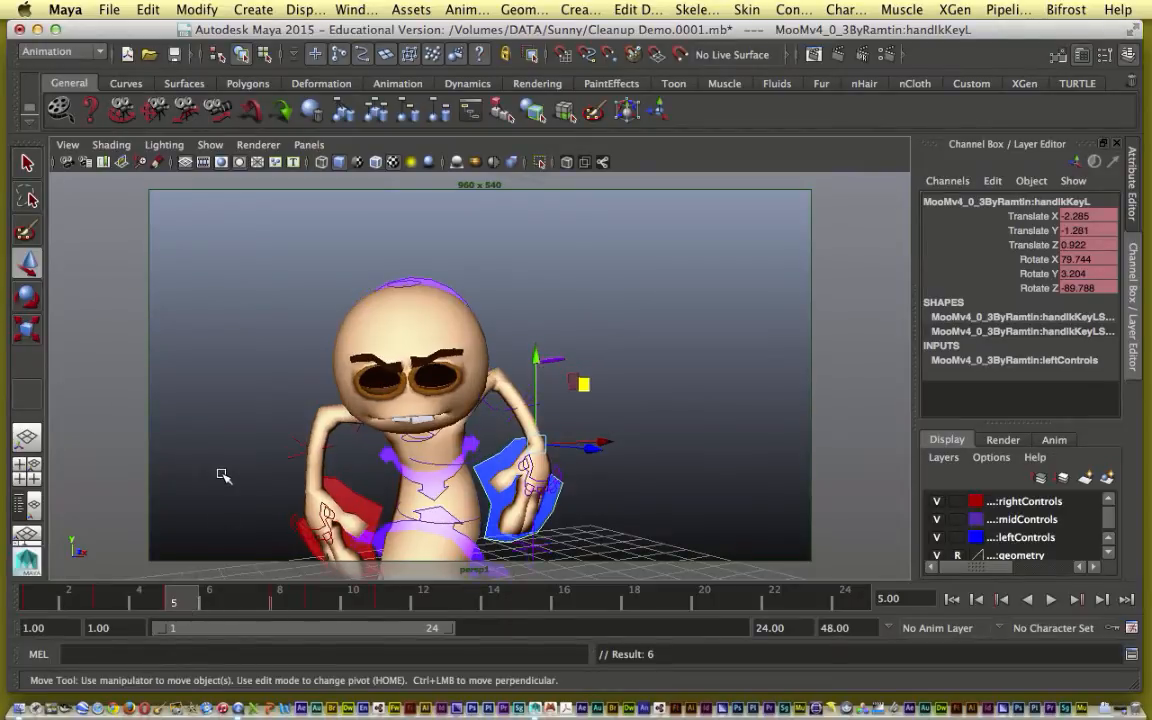
pyautogui.moveTo(199, 601)
pyautogui.mouseDown()
pyautogui.moveTo(278, 607)
pyautogui.moveTo(180, 607)
pyautogui.moveTo(184, 617)
pyautogui.moveTo(192, 606)
pyautogui.moveTo(280, 606)
pyautogui.mouseUp()
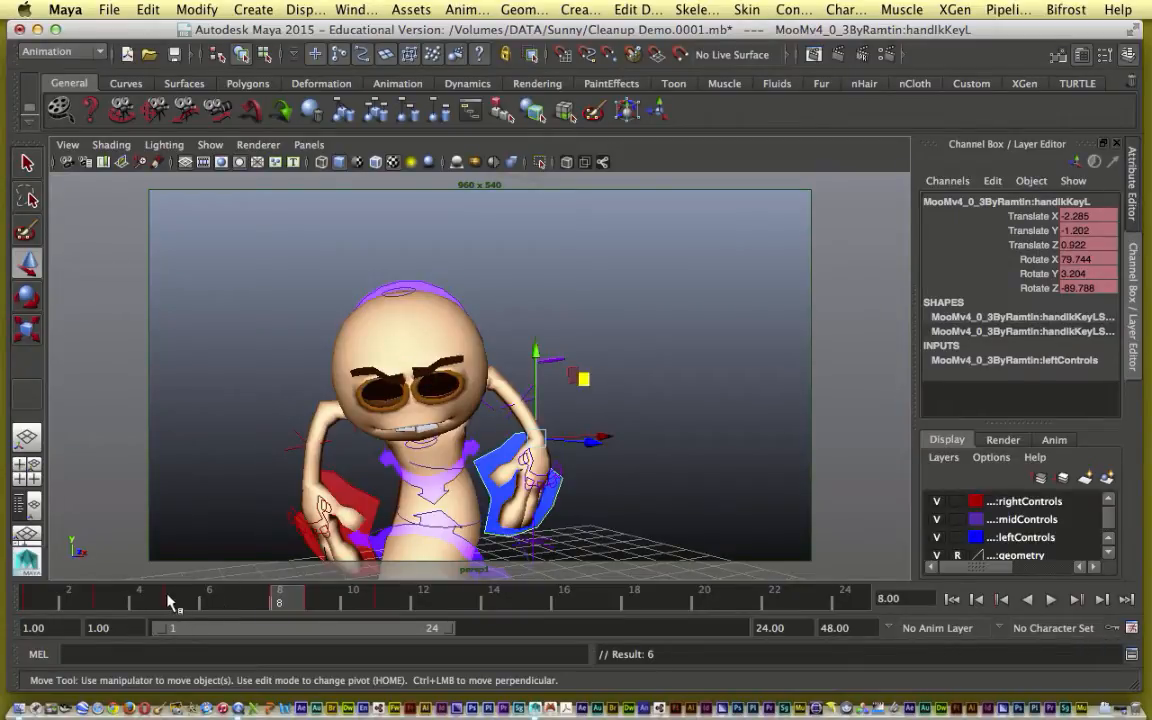
pyautogui.moveTo(167, 604); pyautogui.dragTo(279, 606)
# Deselect everything, play the animation from frame 1 to check the moving hold, and return to frame 5
pyautogui.hotkey('alt', 'v')
pyautogui.hotkey('alt', 'v')
pyautogui.click(278, 465)
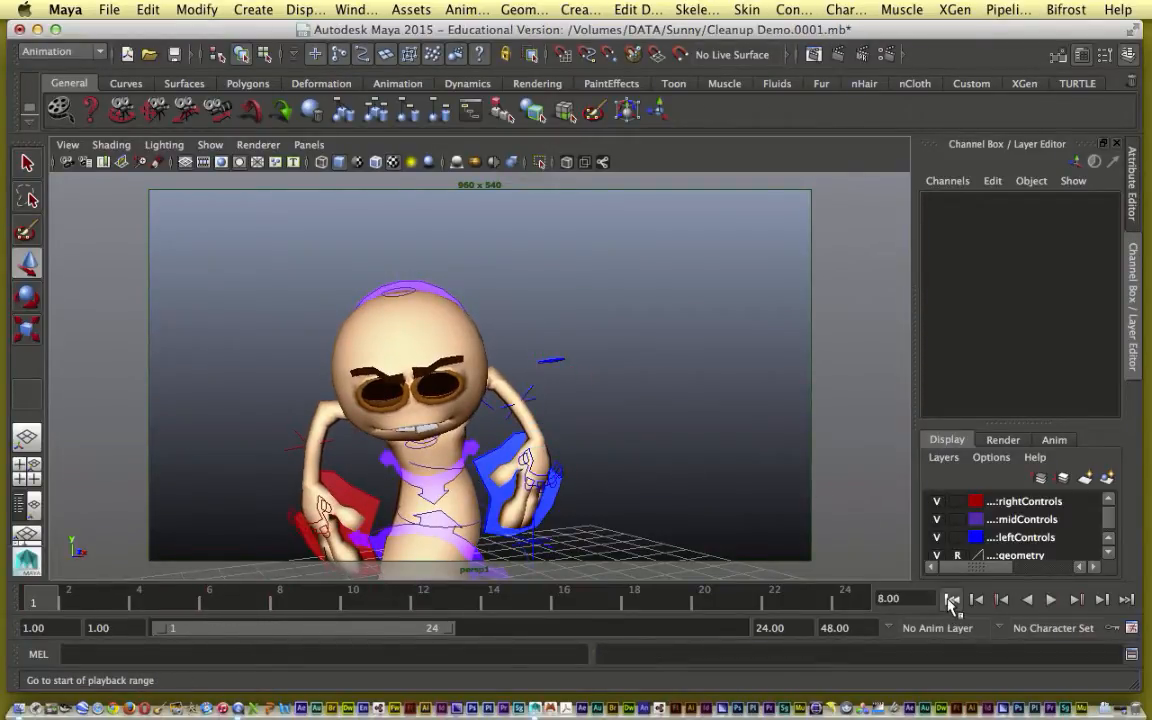
pyautogui.hotkey('alt', 'v')
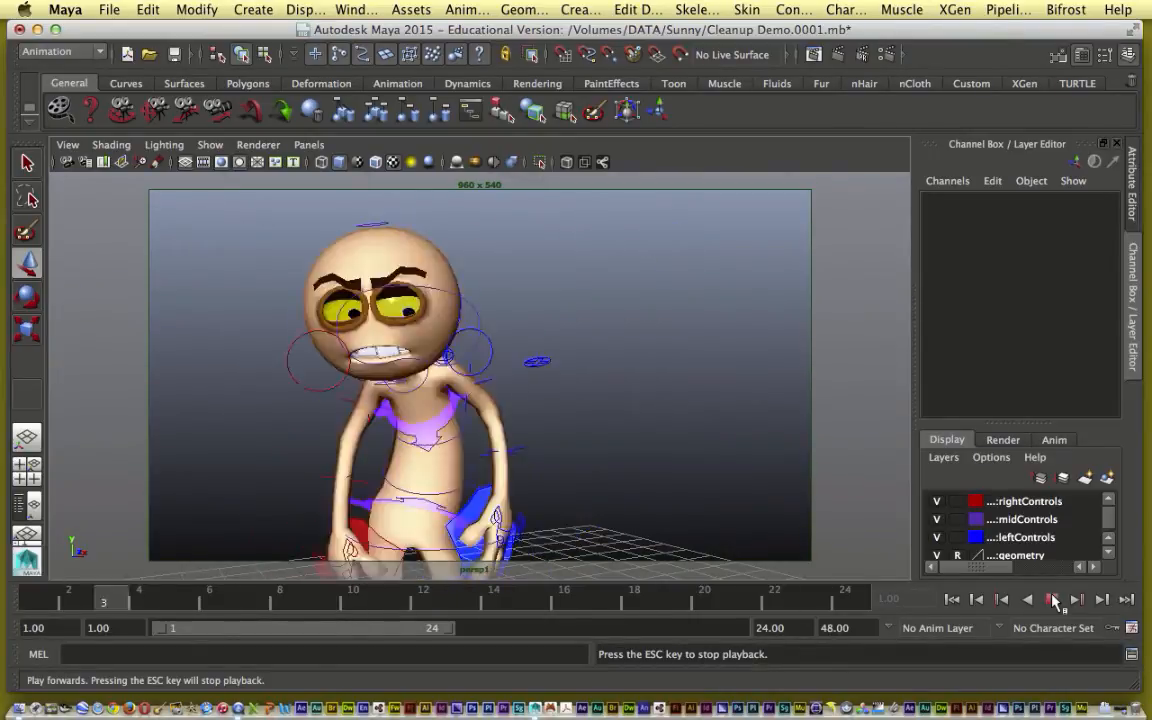
pyautogui.click(1052, 599)
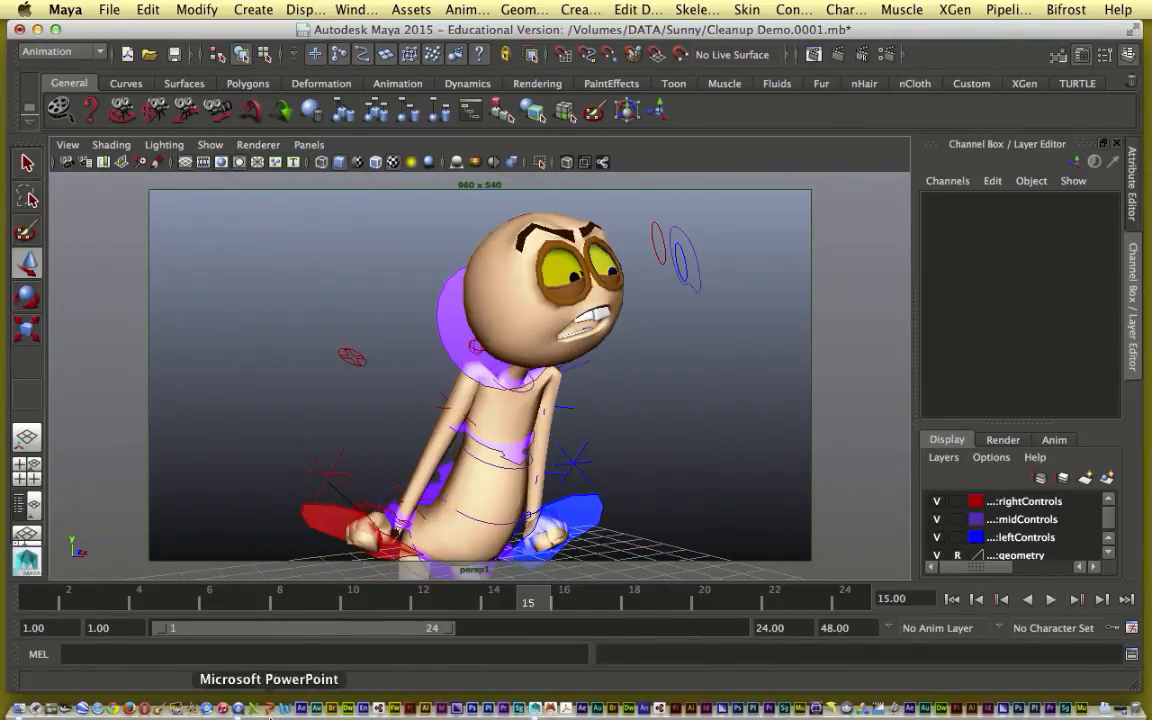
pyautogui.click(181, 600)
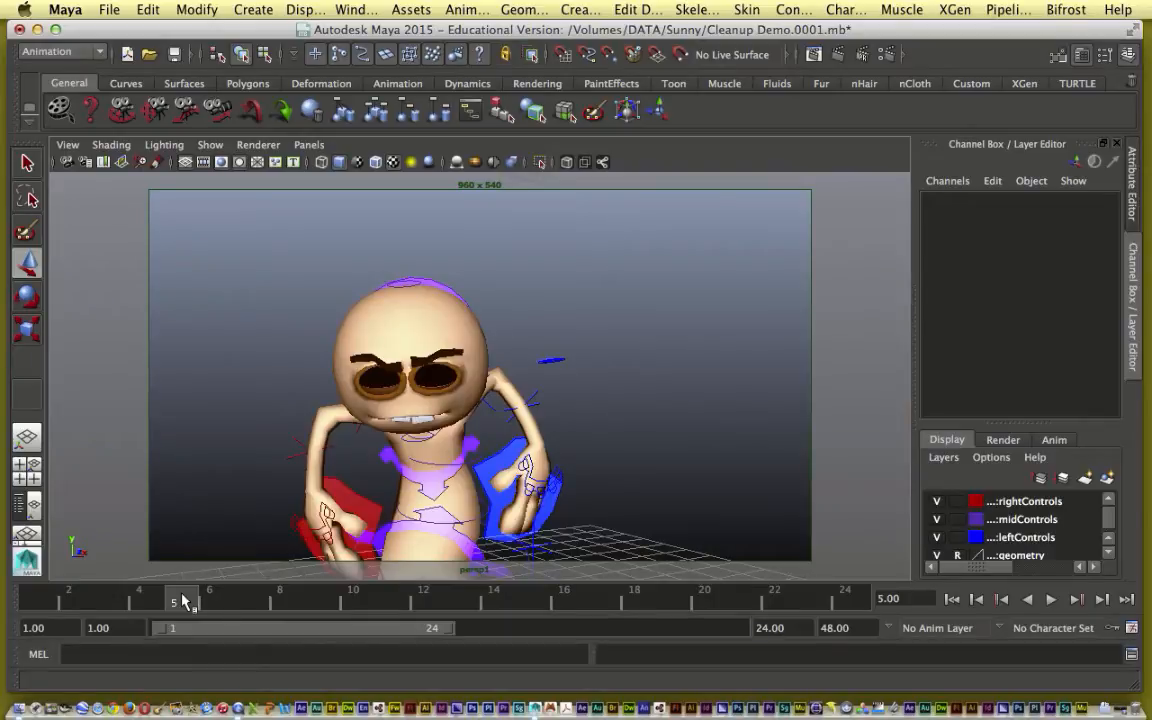
# Compare the poses at frames 5, 8 and 11, and play the animation to examine the hold and the move out of it
pyautogui.moveTo(190, 602); pyautogui.dragTo(388, 602)
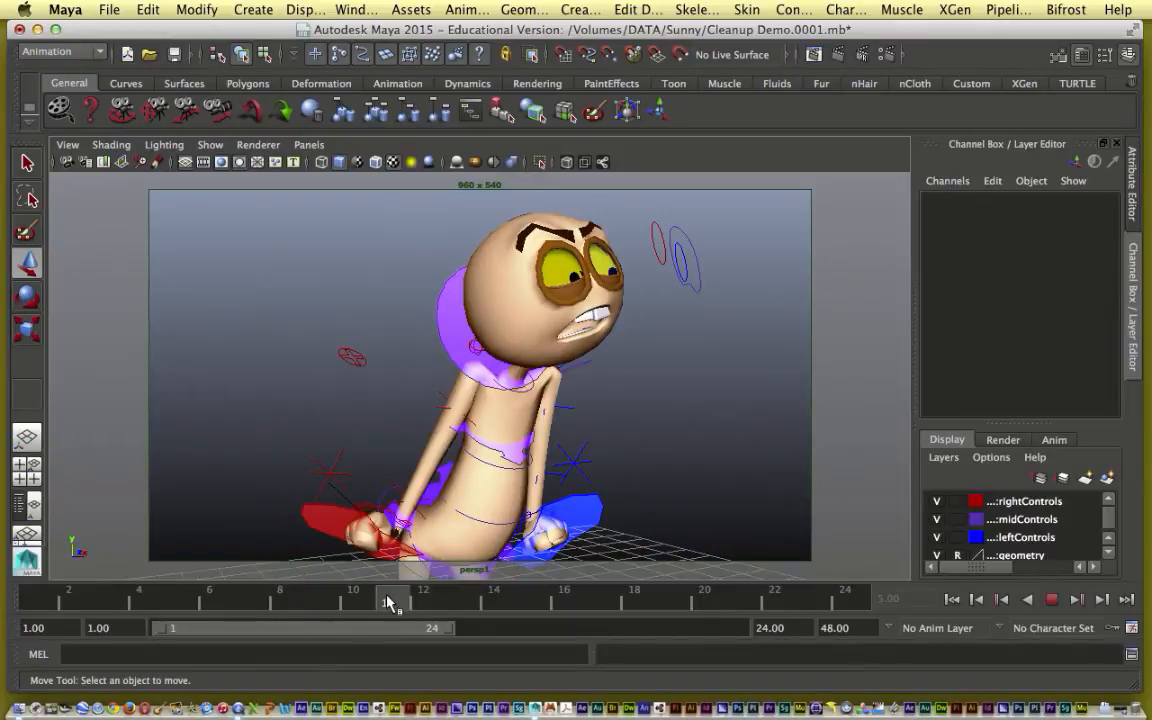
pyautogui.click(176, 606)
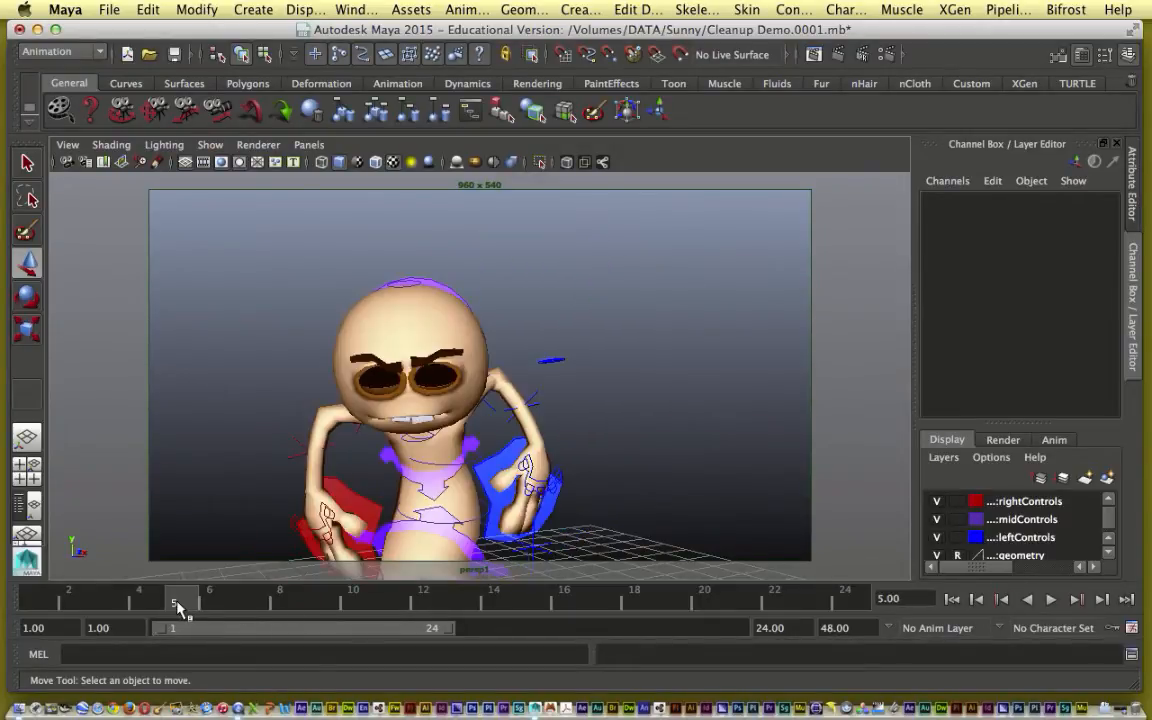
pyautogui.click(277, 598)
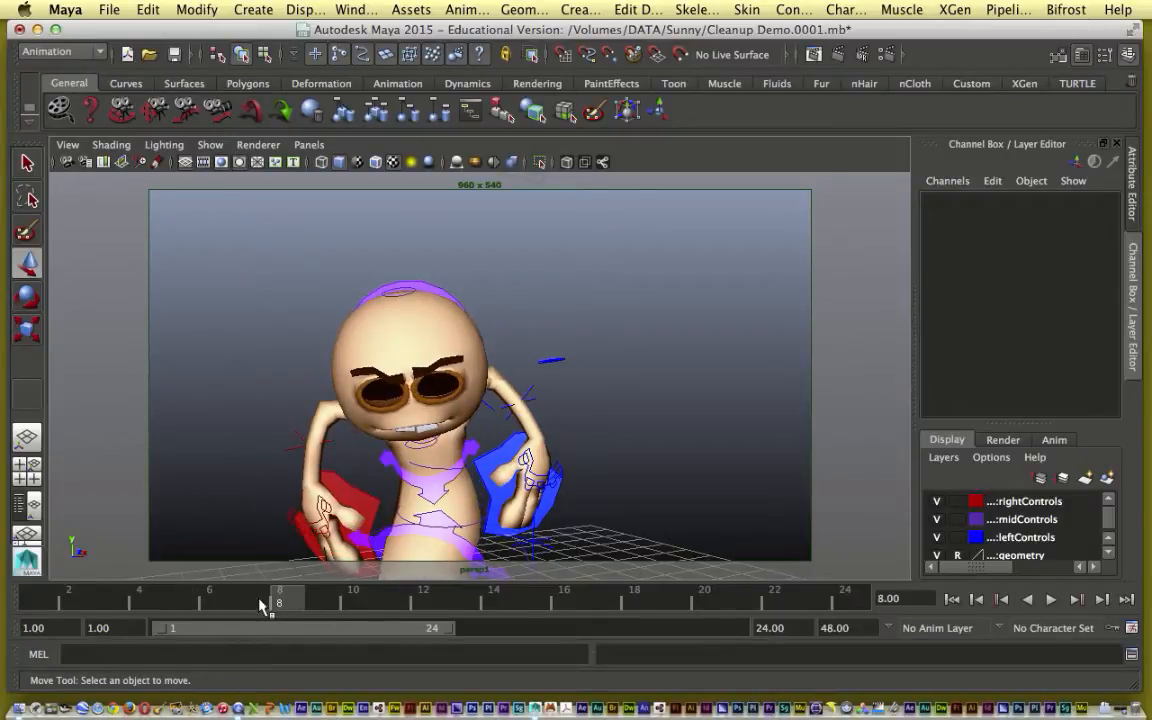
pyautogui.click(390, 601)
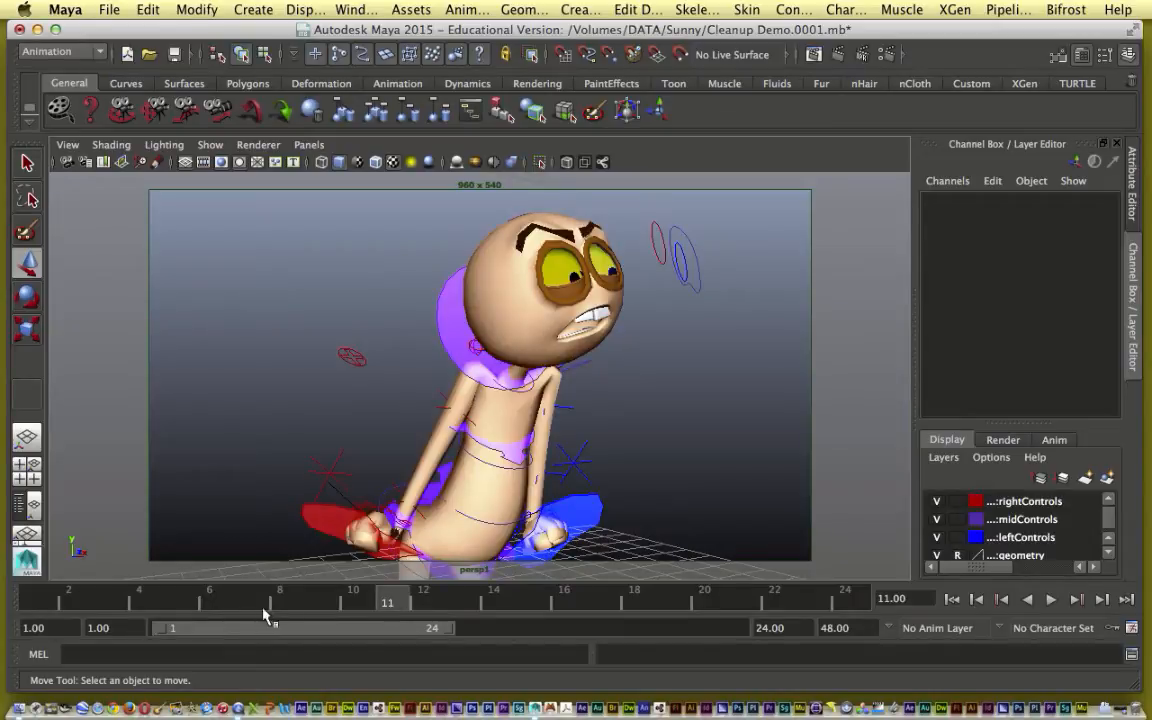
pyautogui.click(165, 600)
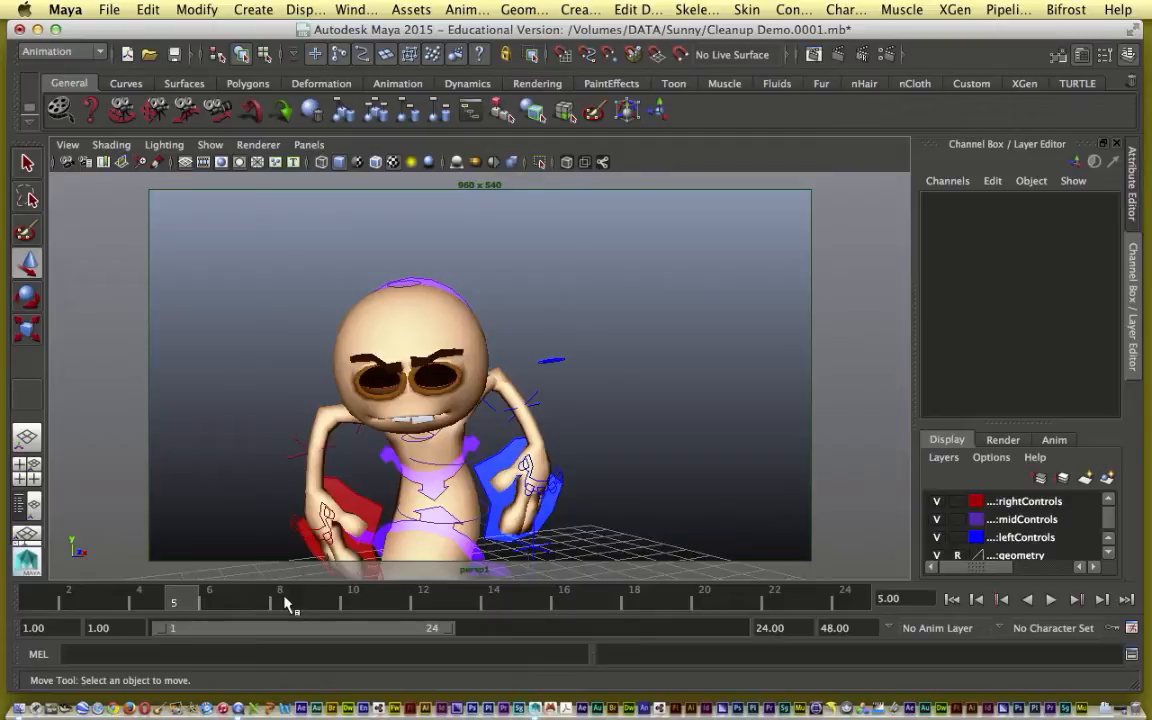
pyautogui.click(1050, 599)
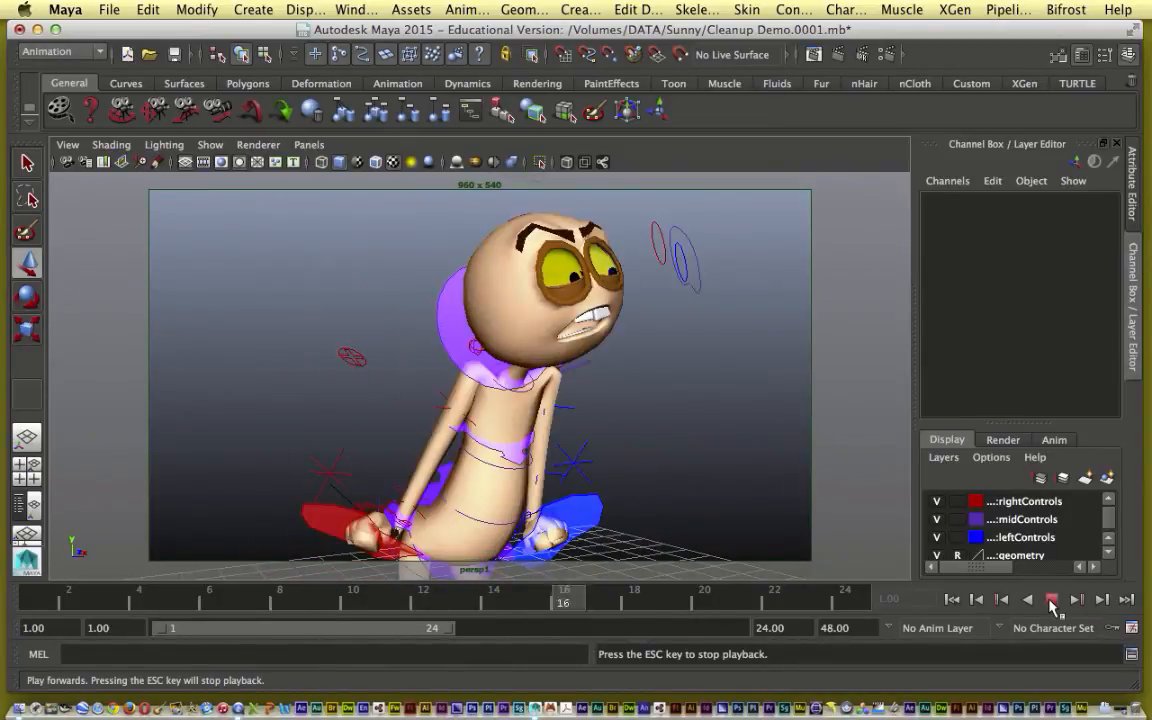
pyautogui.click(1050, 599)
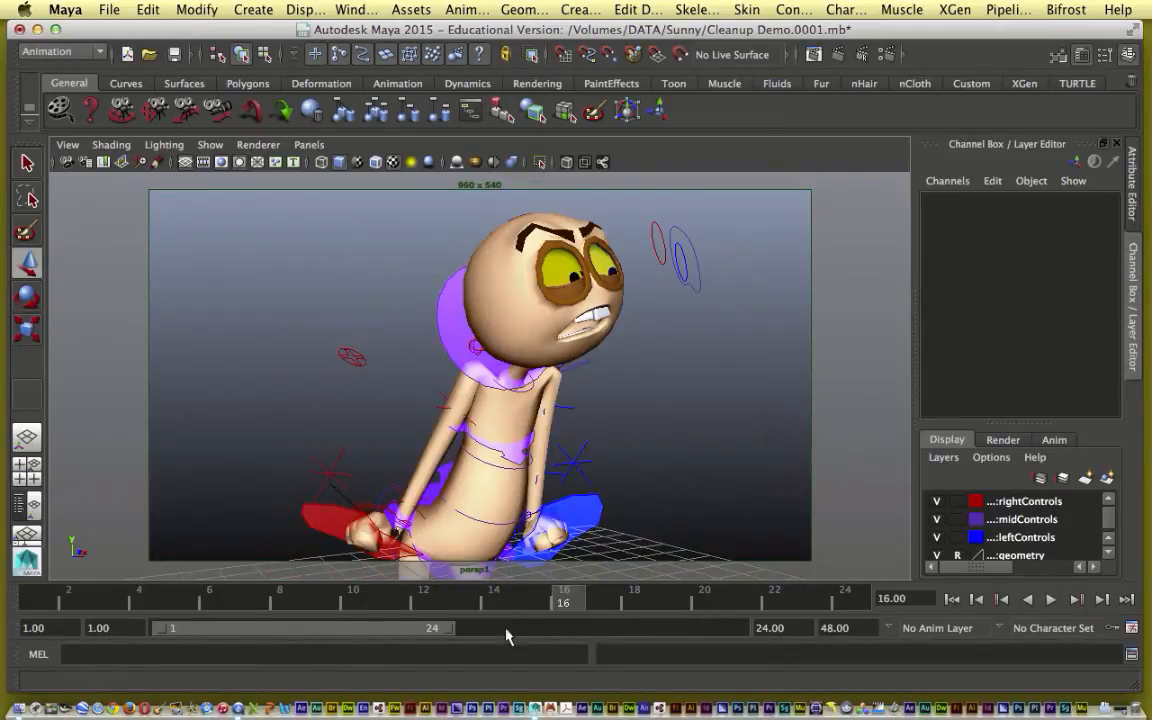
# At frame 8, rotate the head control to X 16.869, Y -23.675, Z 8.341 and key it
pyautogui.click(281, 600)
pyautogui.click(442, 289)
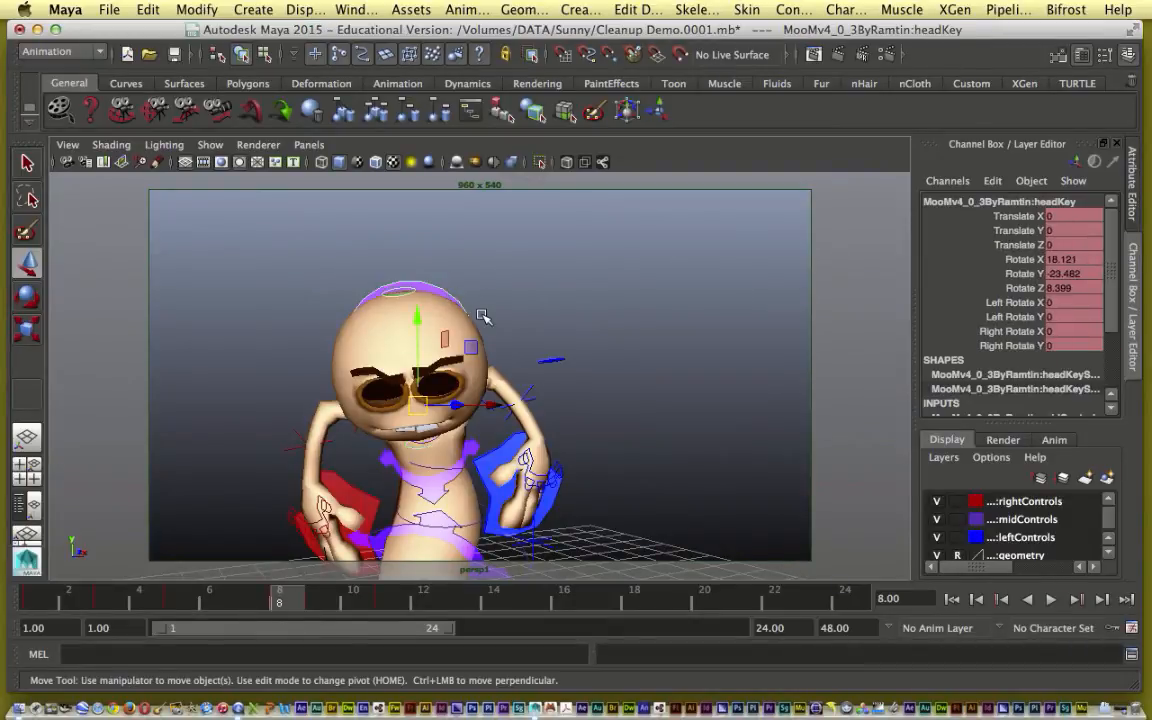
pyautogui.press('e')
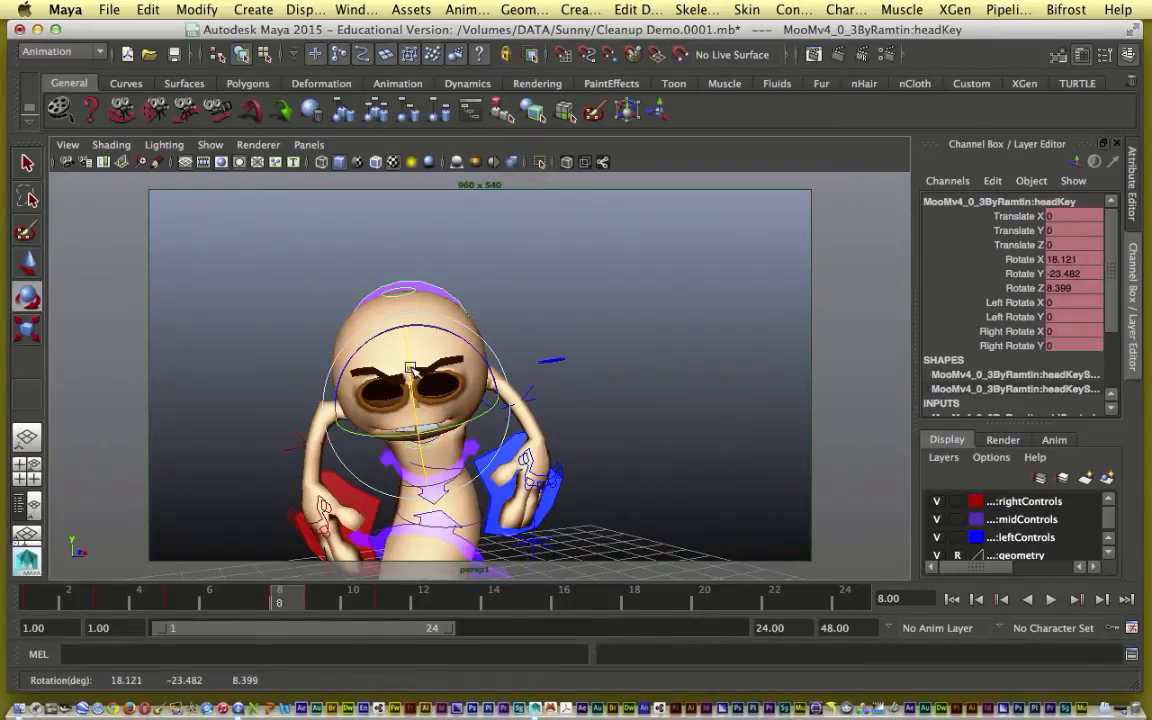
pyautogui.moveTo(404, 362); pyautogui.dragTo(411, 368)
pyautogui.press('s')
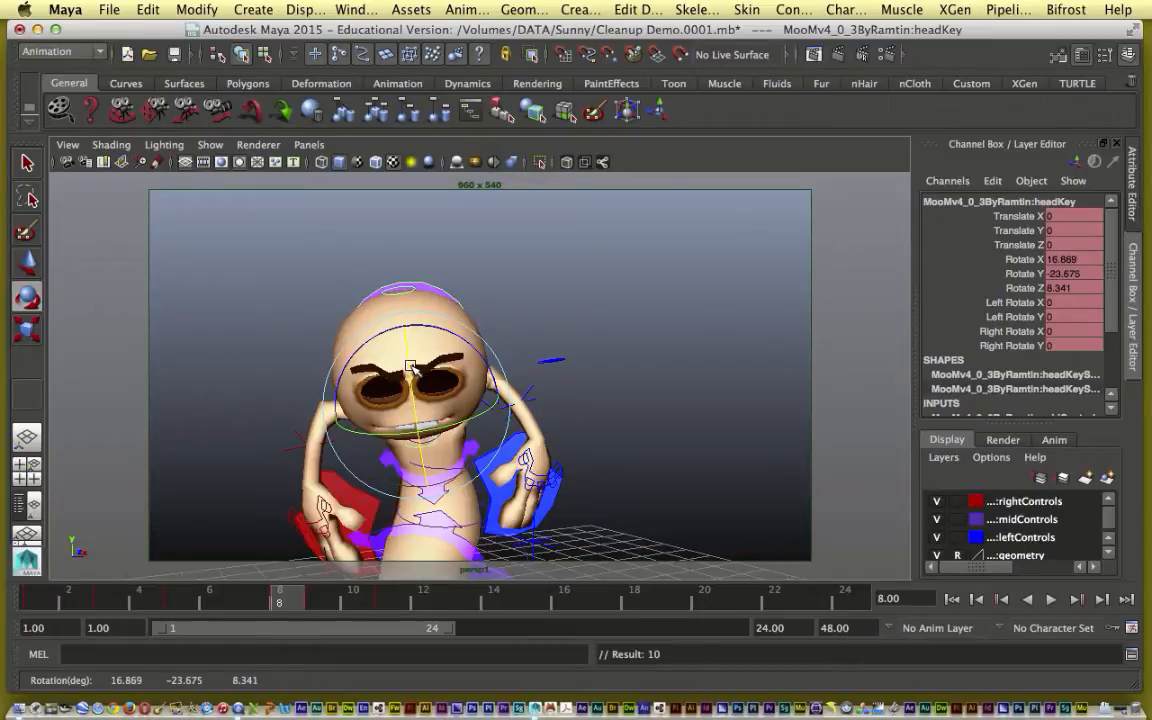
# Flip between frames 8 and 9 to compare the head pose with the breakdown
pyautogui.press(',')
pyautogui.press('.')
pyautogui.click(314, 600)
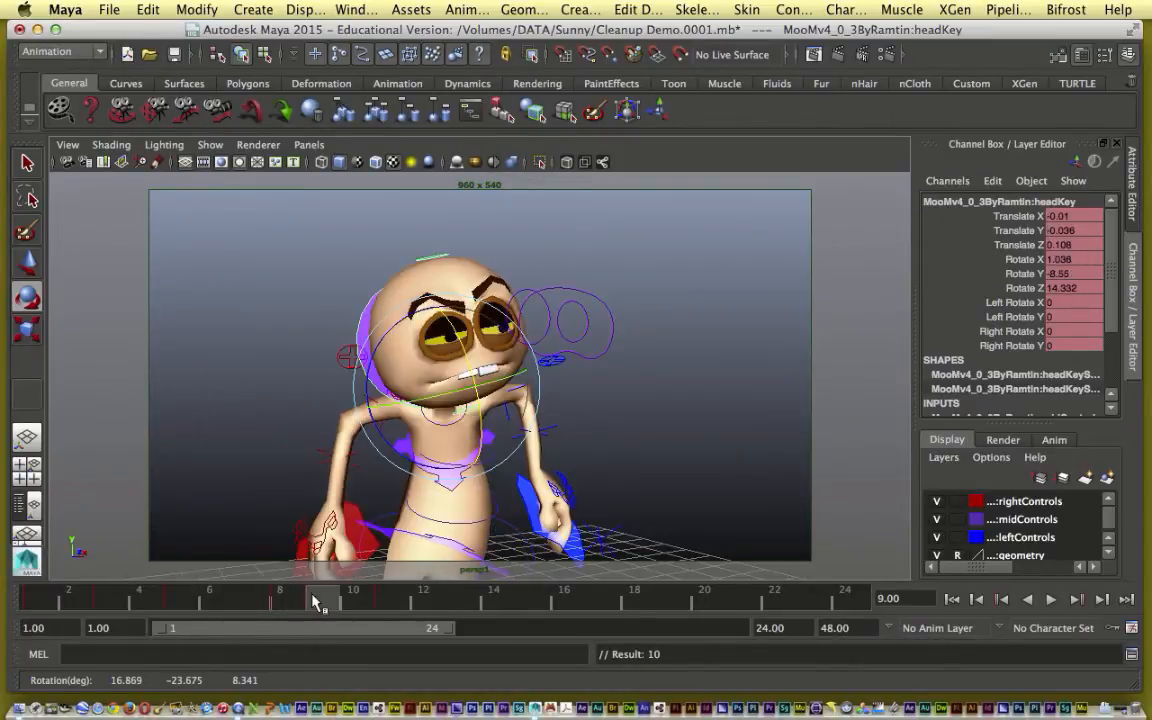
pyautogui.click(288, 598)
pyautogui.click(319, 598)
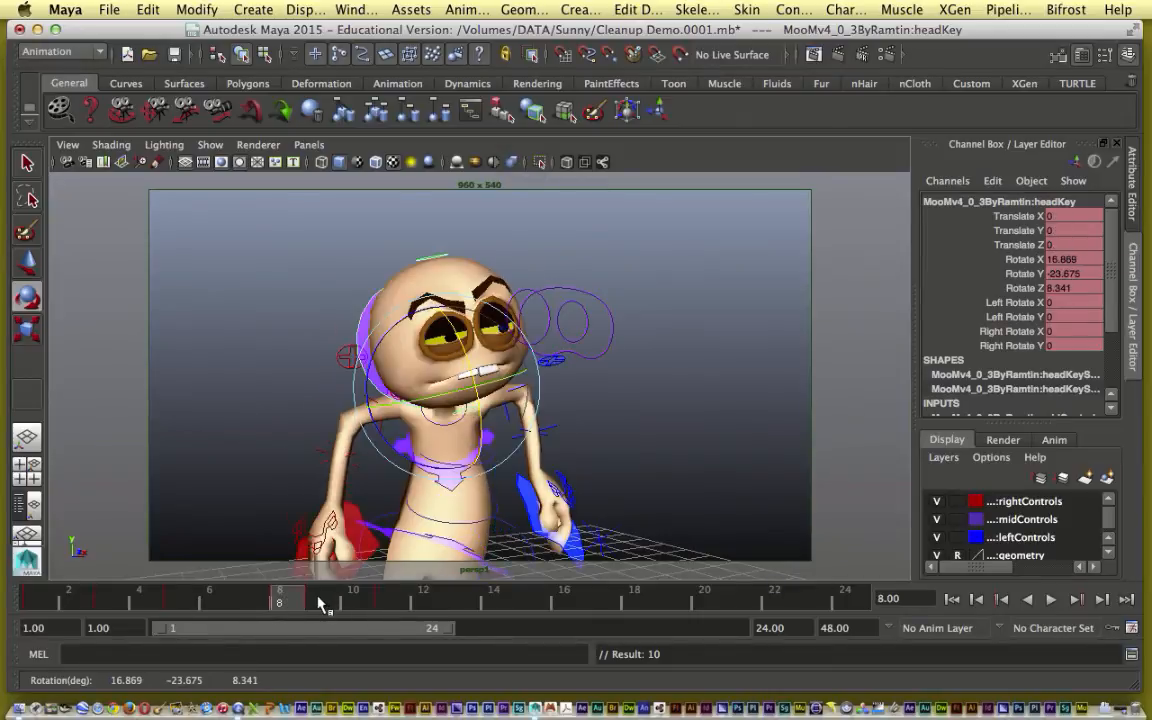
pyautogui.click(291, 602)
pyautogui.click(314, 600)
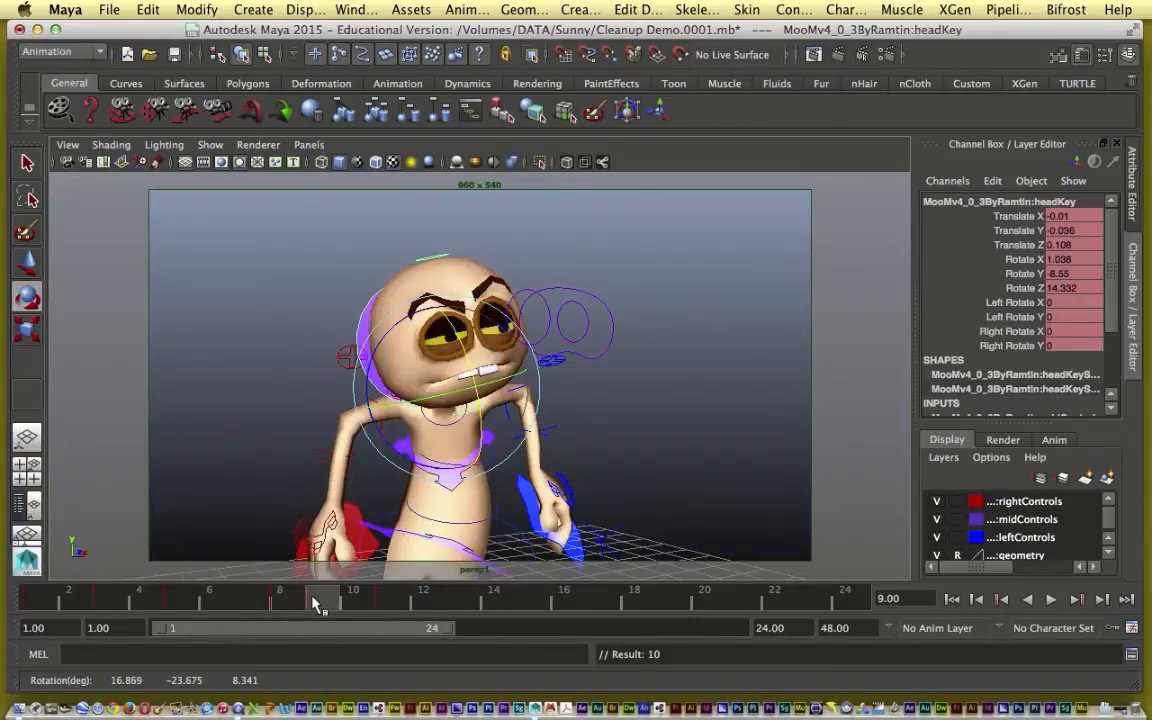
# Select the right hand control and step between the keys at frames 8, 9 and 11 to examine how the hand moves
pyautogui.click(363, 512)
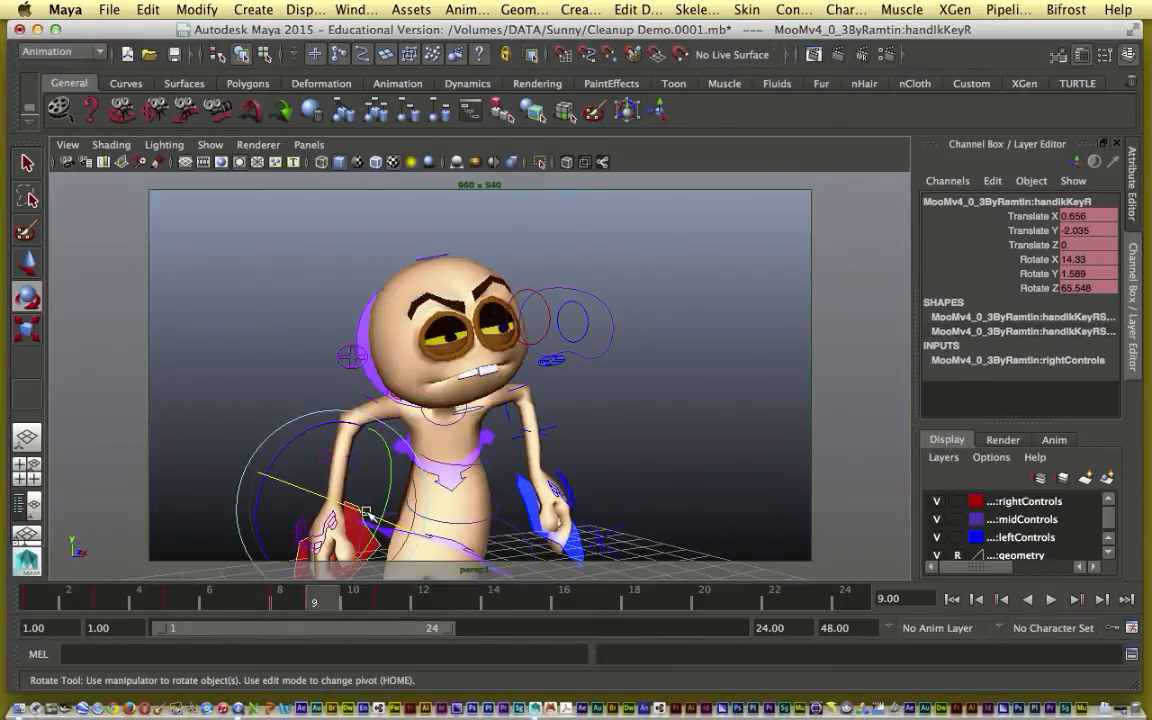
pyautogui.hotkey('alt', ',')
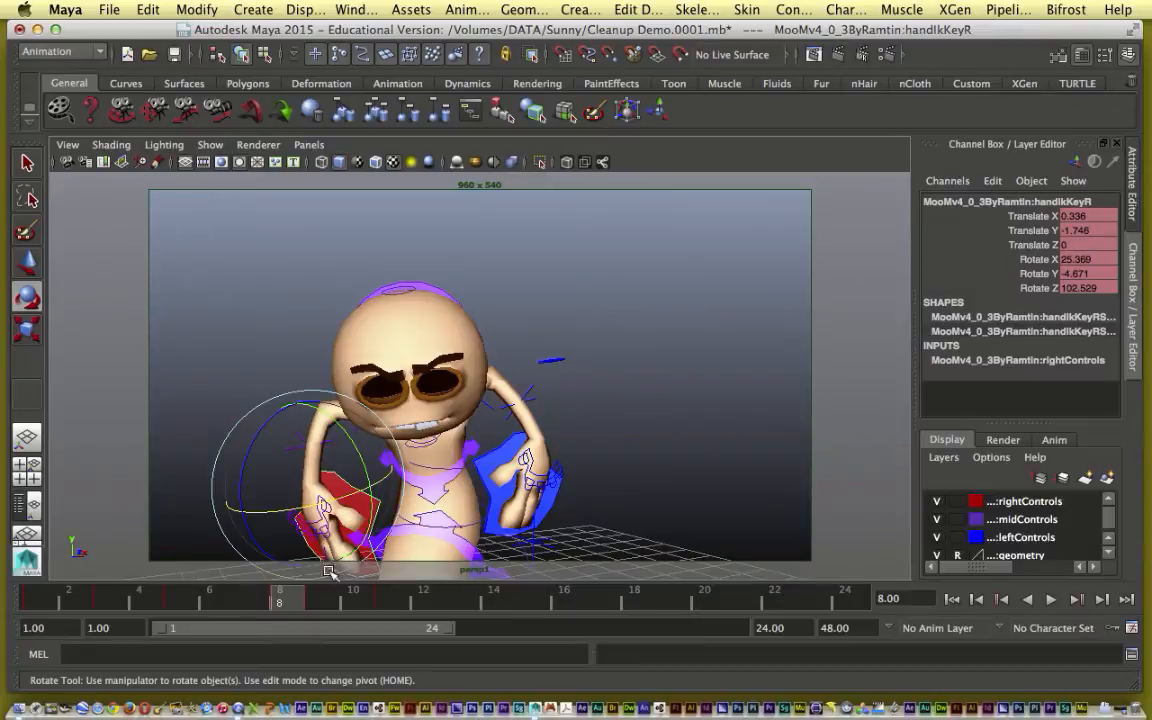
pyautogui.press('.')
pyautogui.press('.')
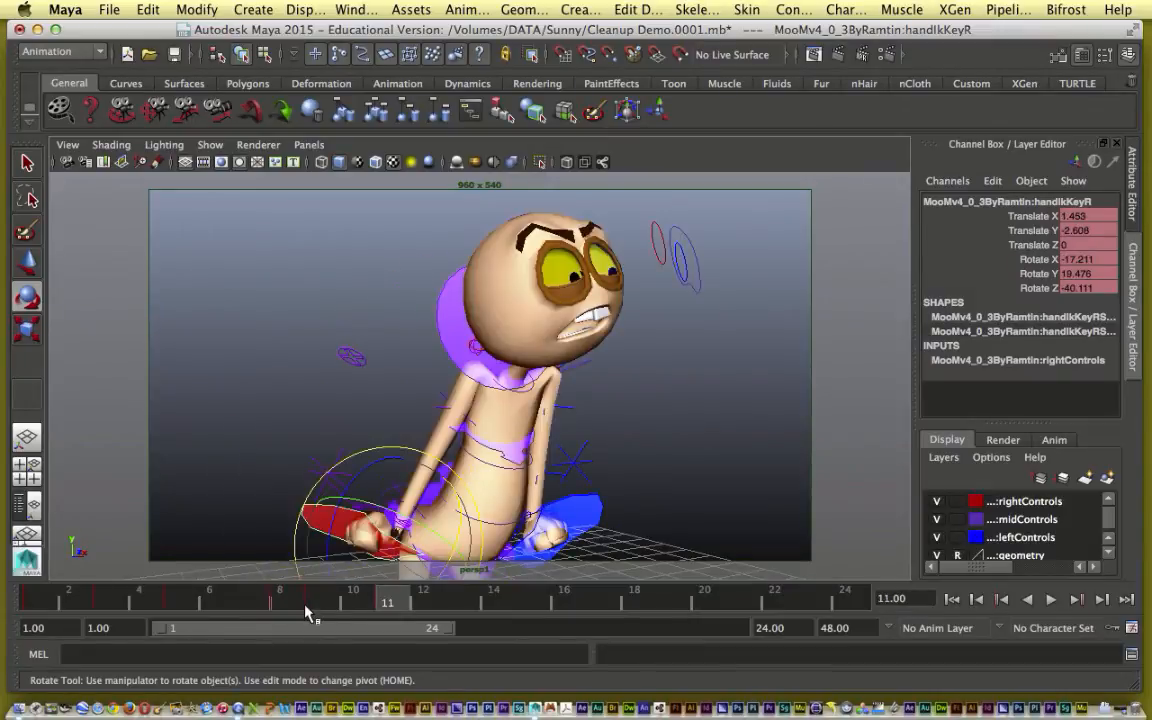
pyautogui.press(',')
pyautogui.press(',')
pyautogui.press('.')
pyautogui.press('.')
pyautogui.press(',')
pyautogui.press(',')
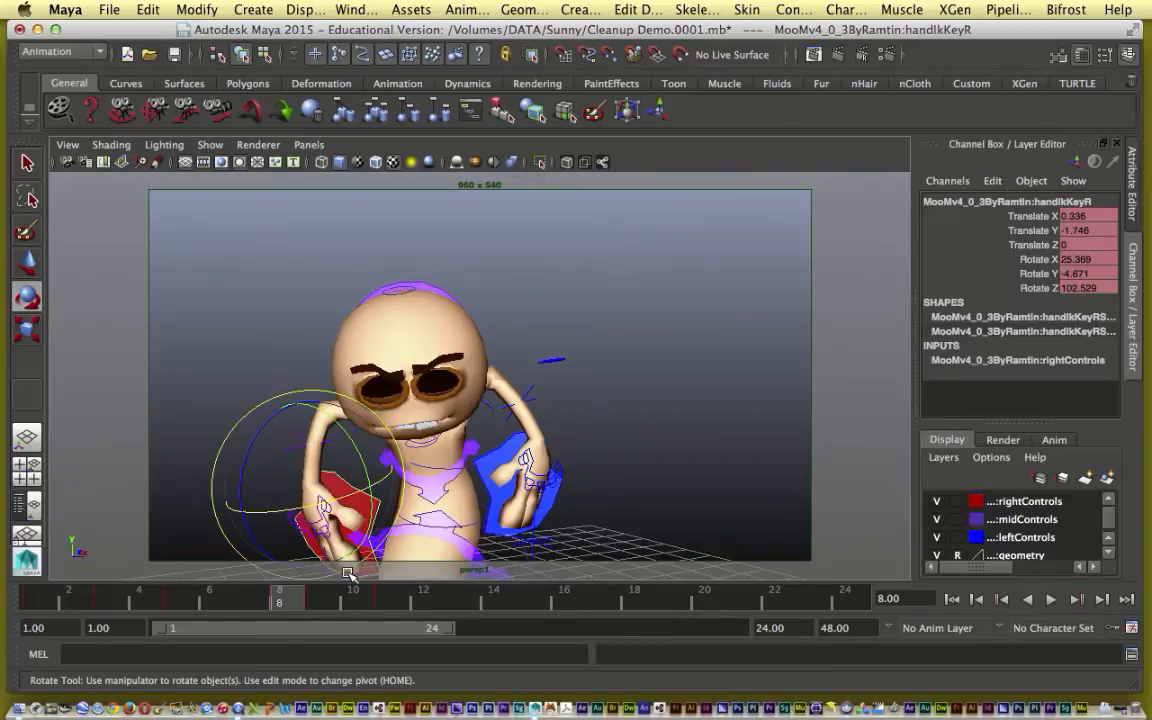
pyautogui.press('.')
pyautogui.press('.')
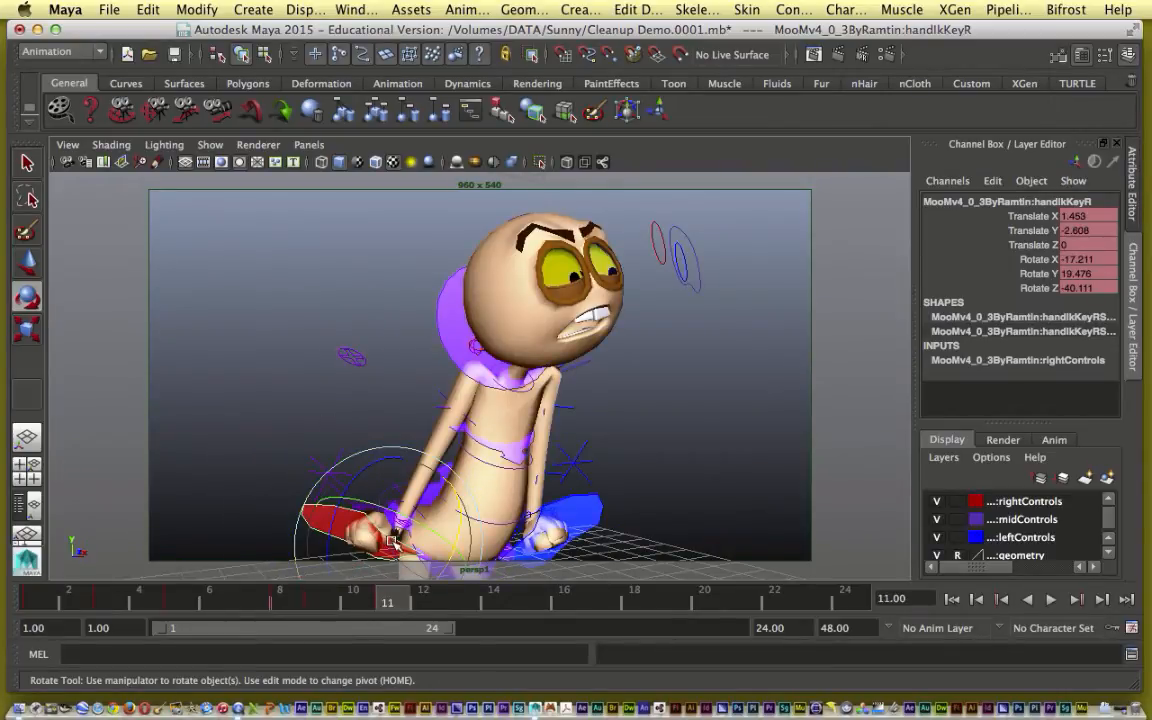
pyautogui.press(',')
pyautogui.press(',')
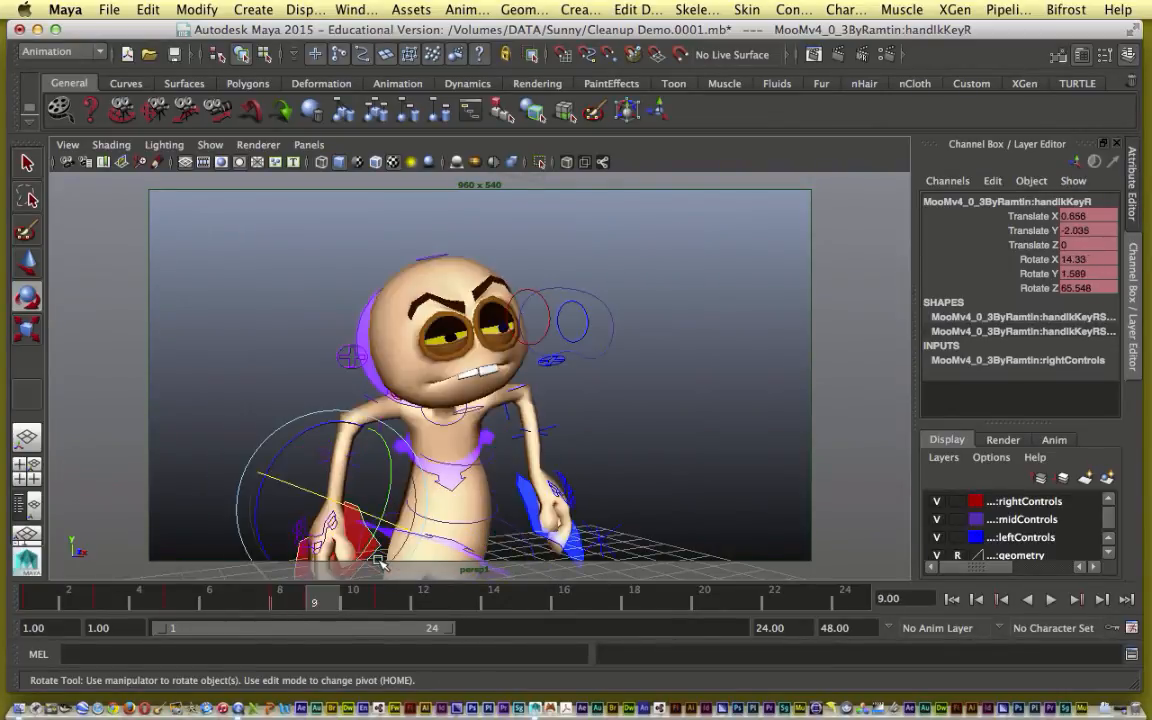
pyautogui.press('.')
pyautogui.press(',')
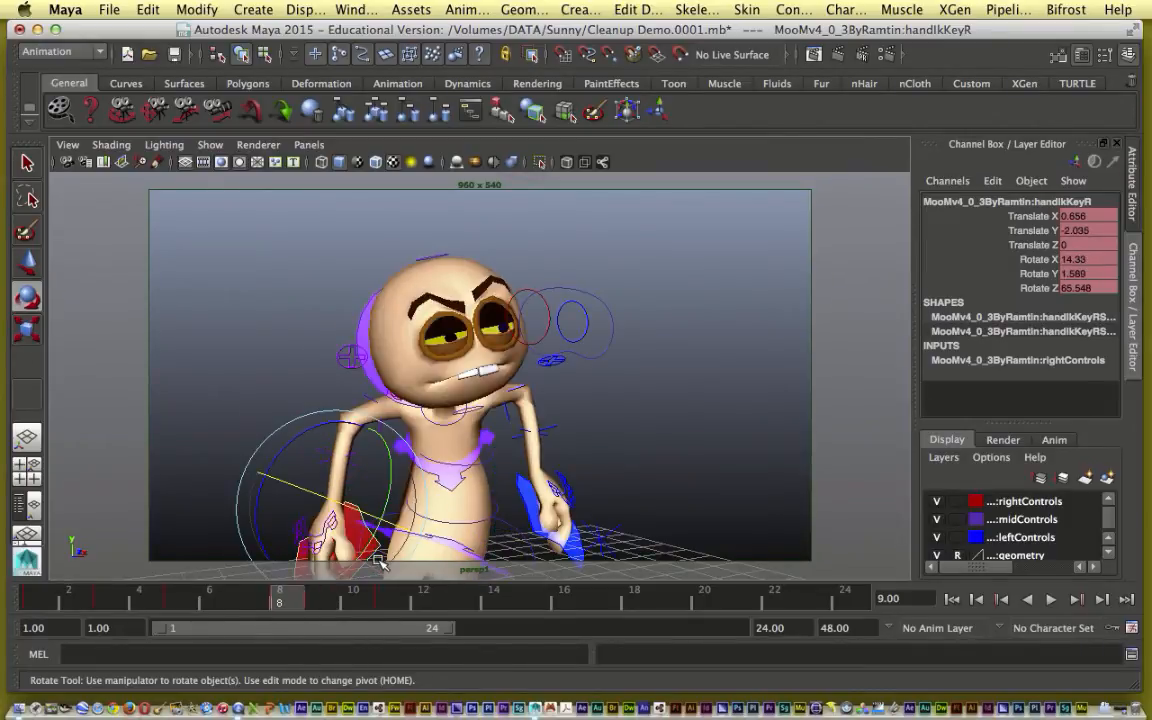
pyautogui.press('.')
pyautogui.press(',')
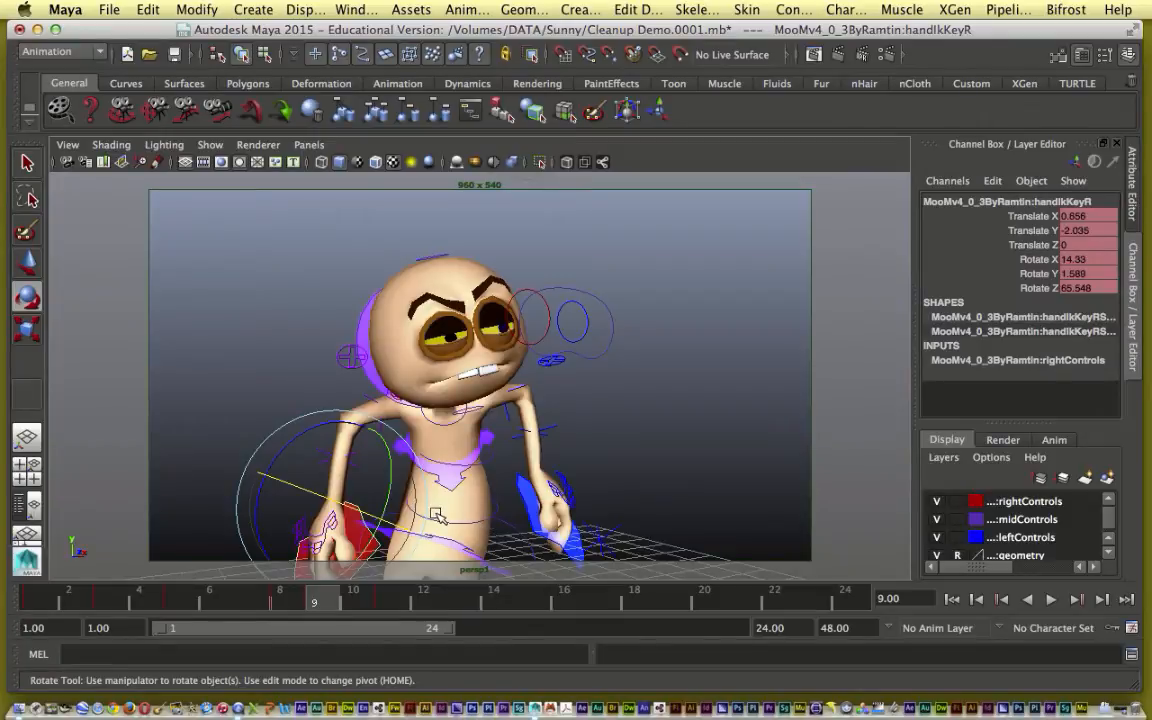
# At frame 9, set the right palm control's Curl to 0.481 and key it
pyautogui.press('q')
pyautogui.click(261, 460)
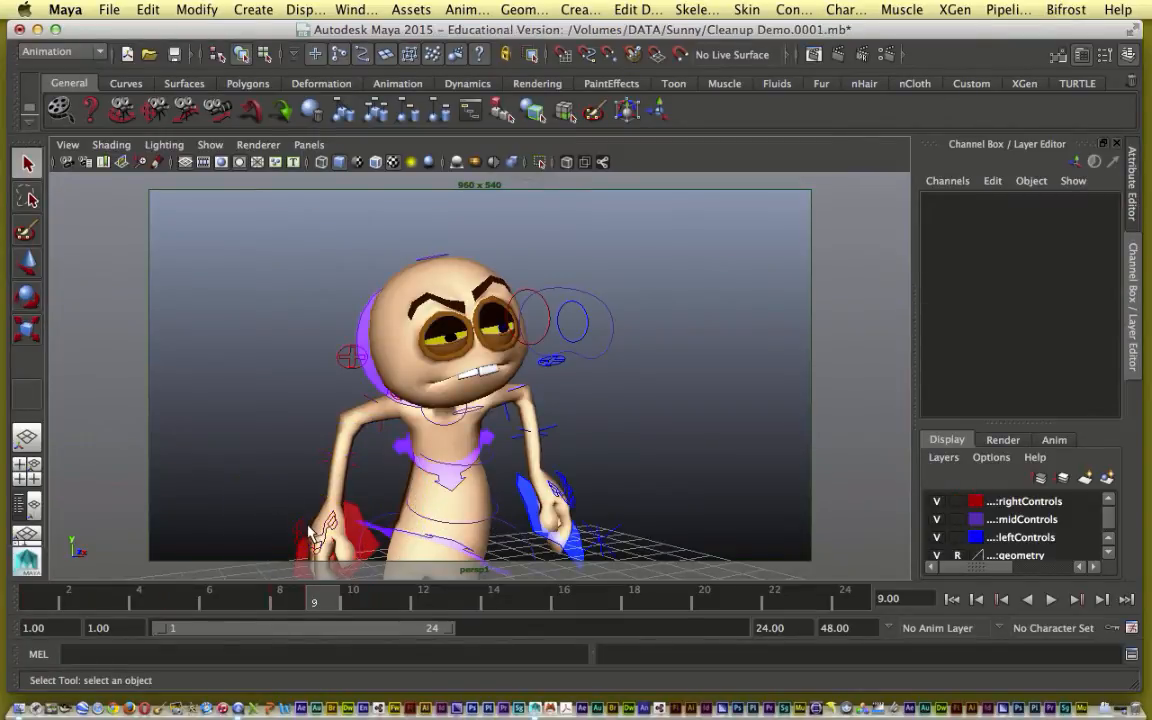
pyautogui.click(306, 528)
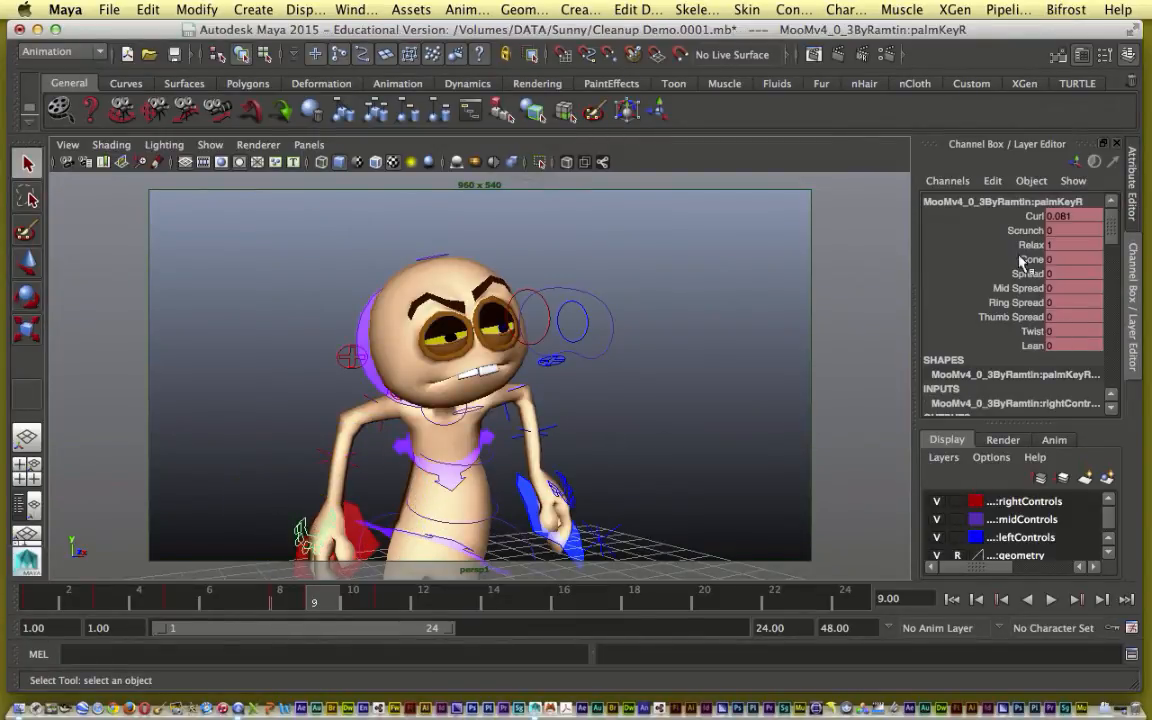
pyautogui.click(1033, 216)
pyautogui.moveTo(660, 297); pyautogui.dragTo(736, 329, button='middle')
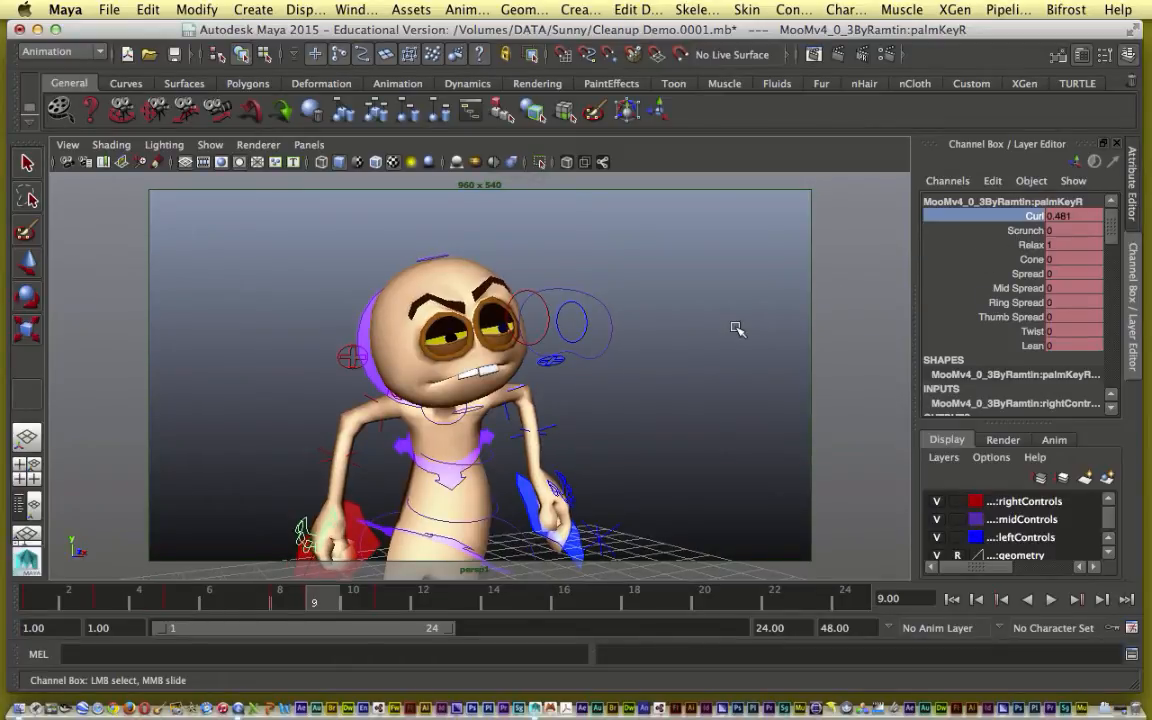
pyautogui.press('s')
# At frame 9, set the left palm control's Curl to 0.407 and key it
pyautogui.press('q')
pyautogui.click(566, 492)
pyautogui.click(1033, 216)
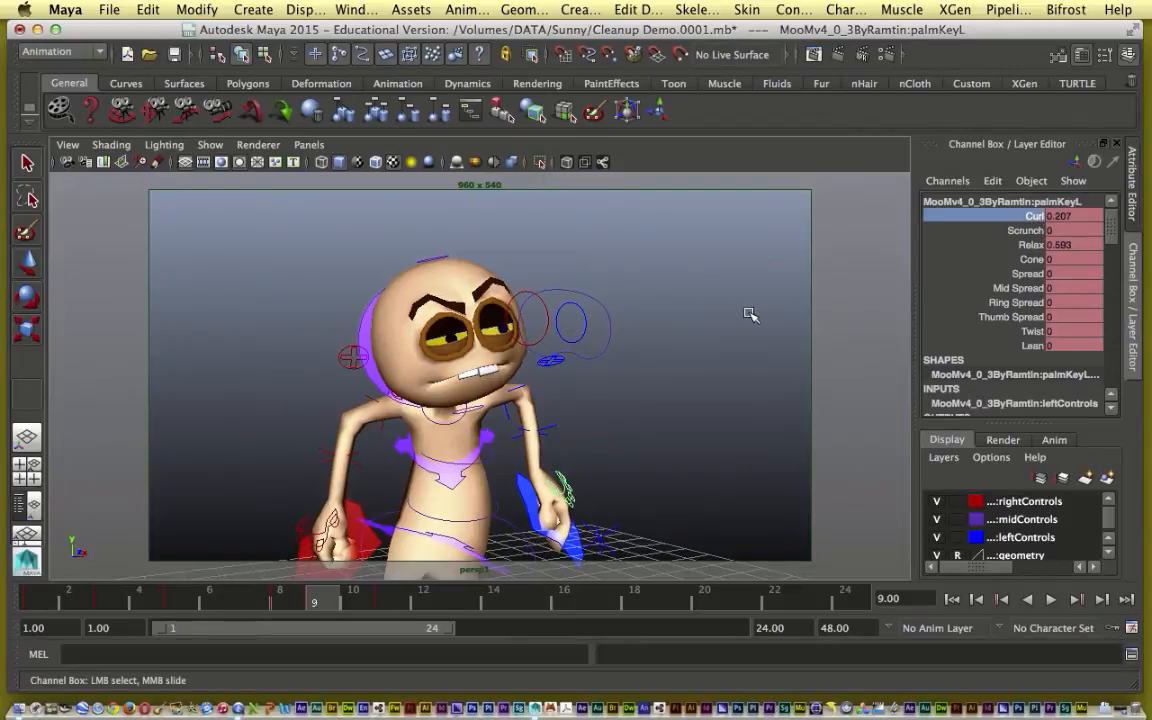
# Step repeatedly between the keys at frames 8, 9 and 11 to examine the finger curl and hand motion through the breakdown
pyautogui.press(',')
pyautogui.press('.')
pyautogui.press('.')
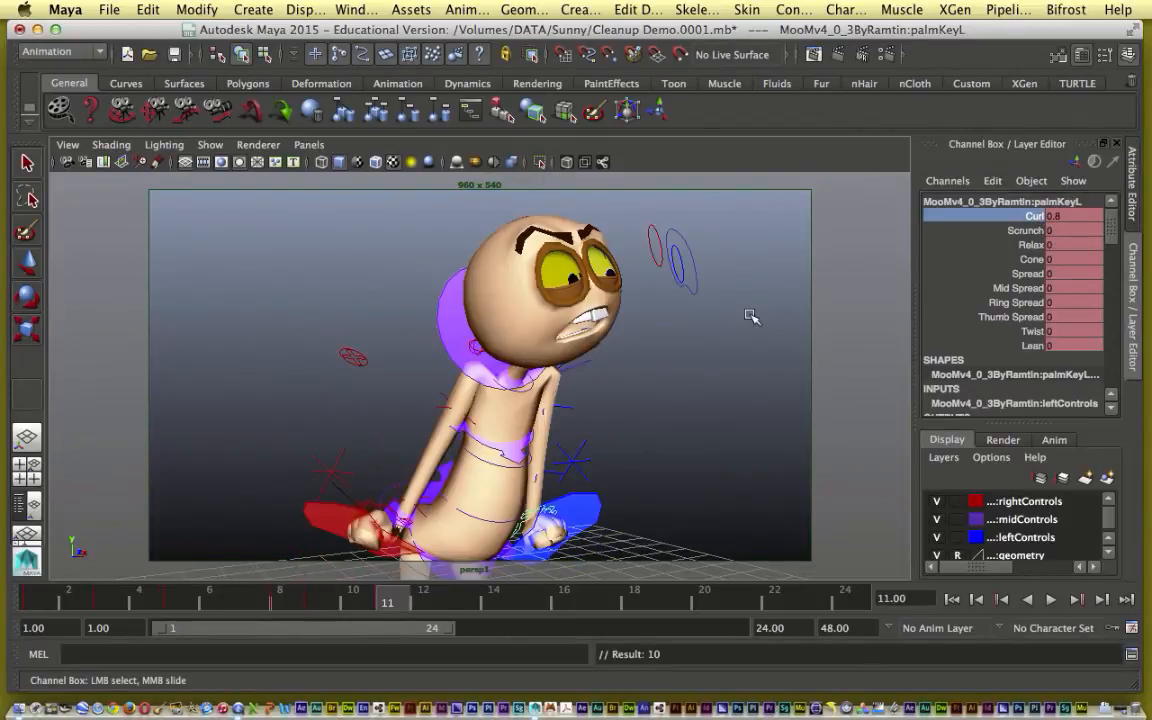
pyautogui.press(',')
pyautogui.press(',')
pyautogui.press('.')
pyautogui.press('.')
pyautogui.press(',')
pyautogui.press(',')
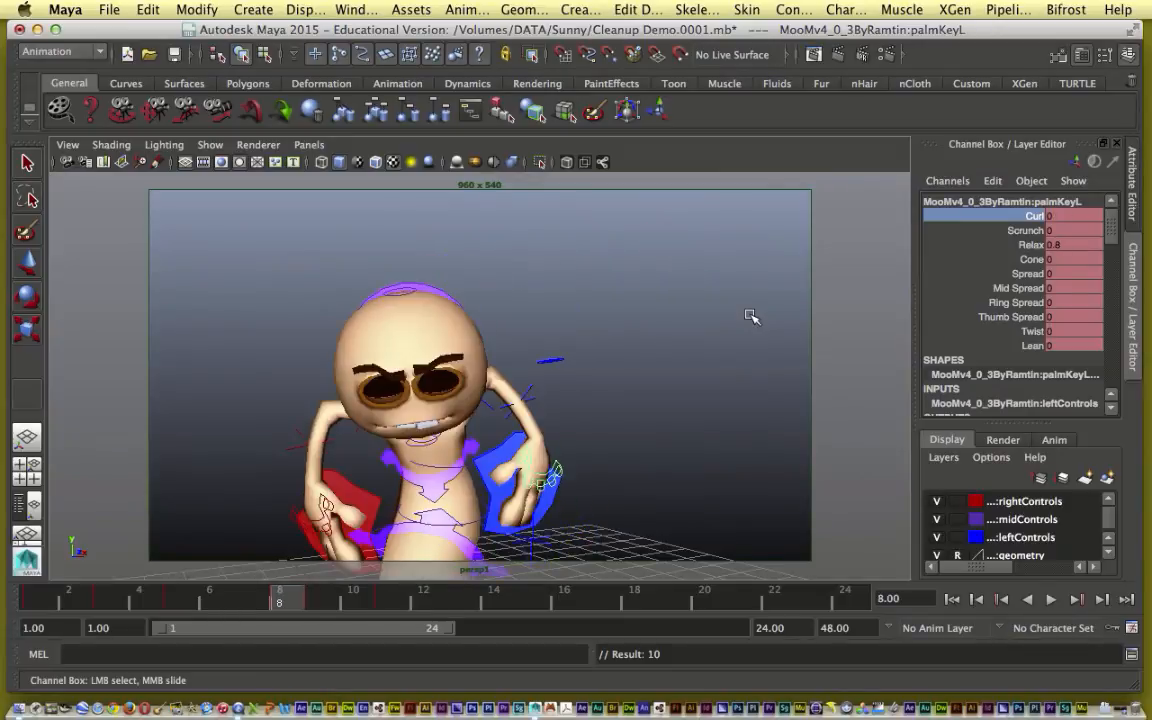
pyautogui.press('.')
pyautogui.press('.')
pyautogui.press(',')
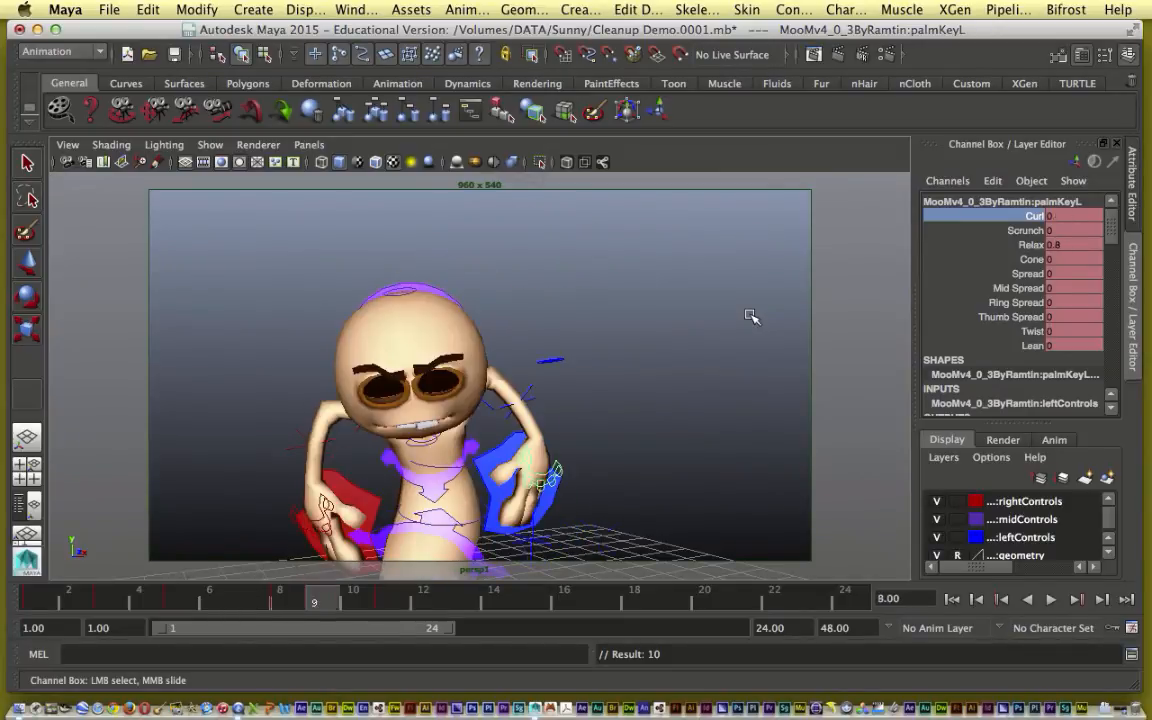
pyautogui.press('.')
pyautogui.press(',')
pyautogui.press('.')
pyautogui.press('.')
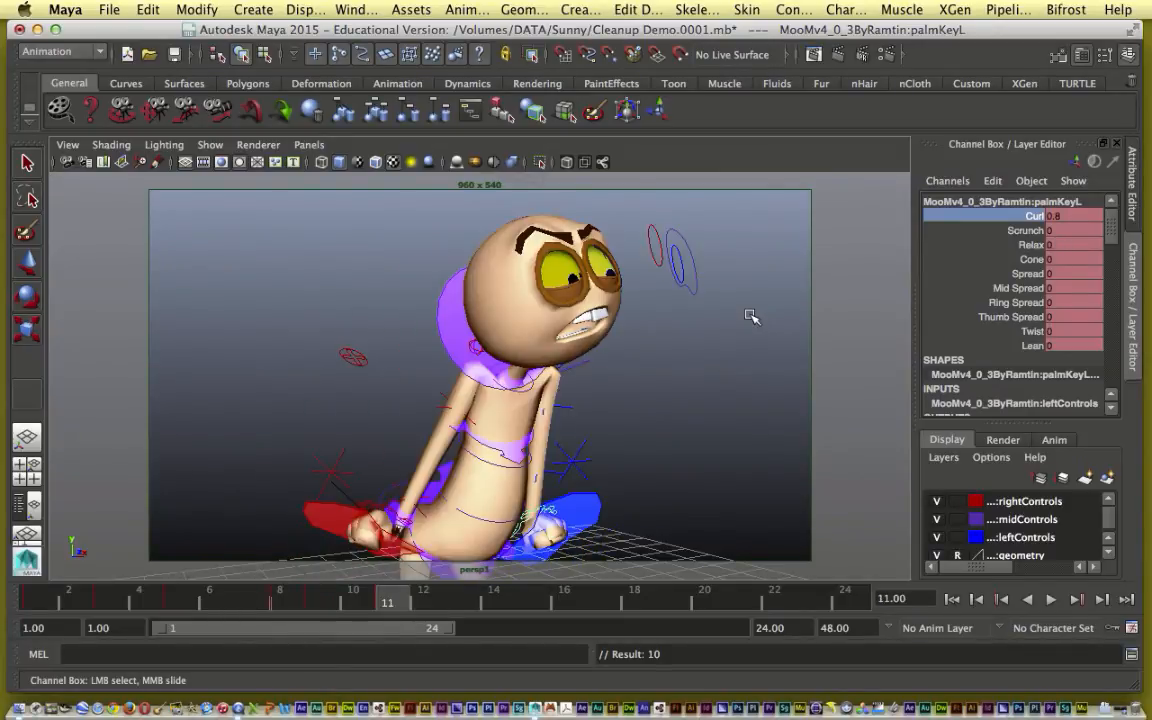
pyautogui.press(',')
pyautogui.press(',')
pyautogui.press('.')
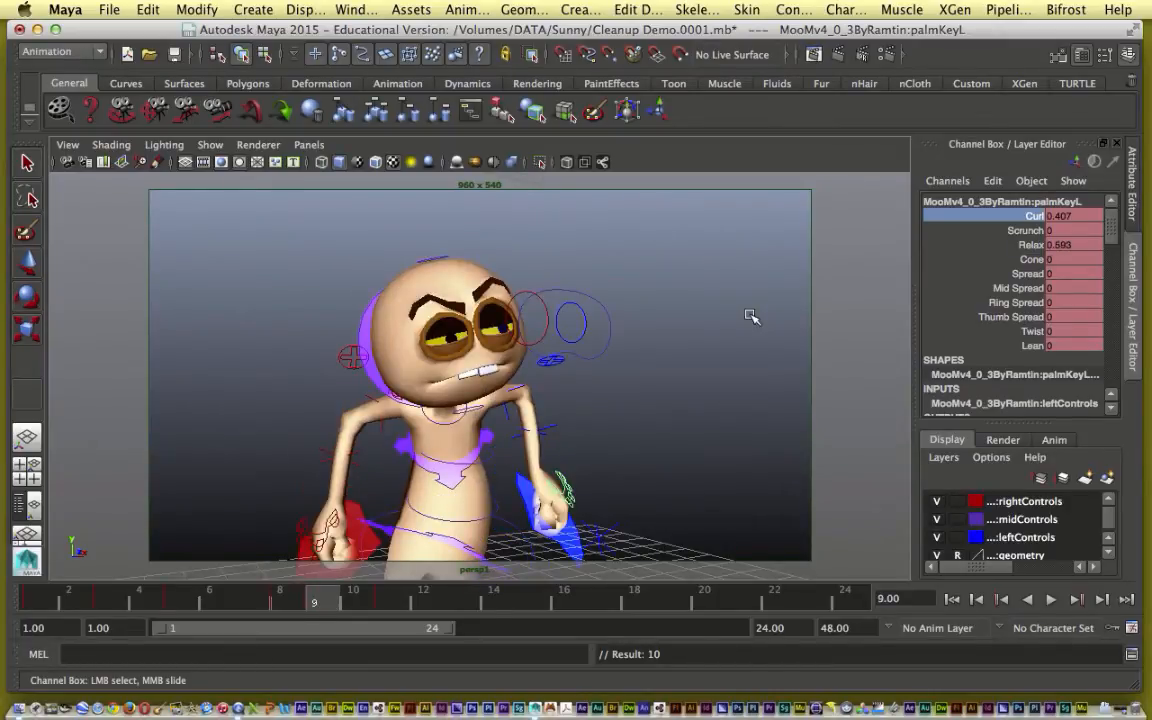
pyautogui.press('.')
pyautogui.press(',')
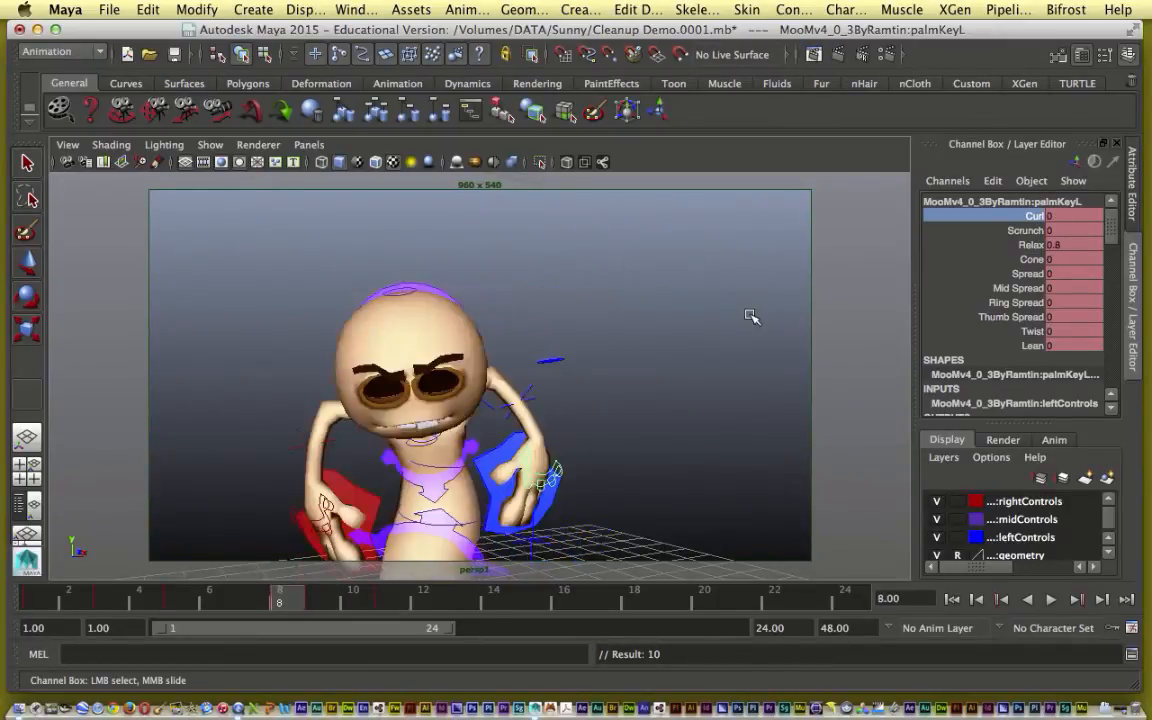
pyautogui.press(',')
pyautogui.press('.')
pyautogui.press(',')
pyautogui.press('.')
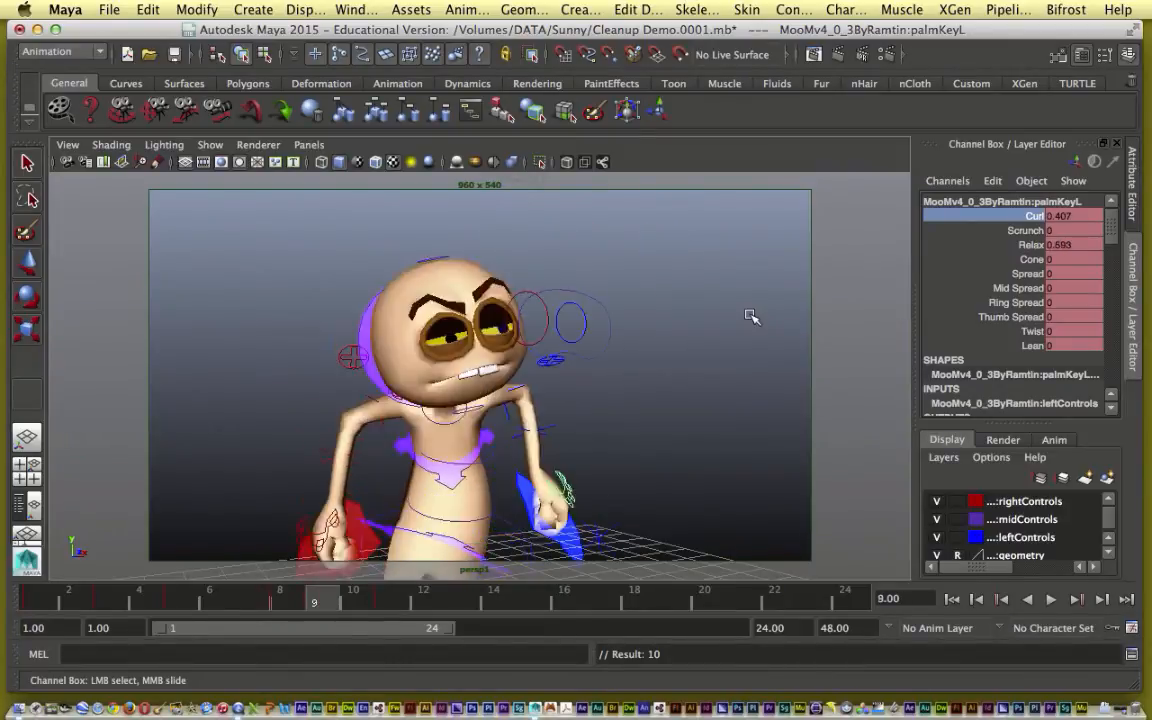
pyautogui.press('.')
pyautogui.press(',')
pyautogui.press(',')
pyautogui.press('.')
pyautogui.press('.')
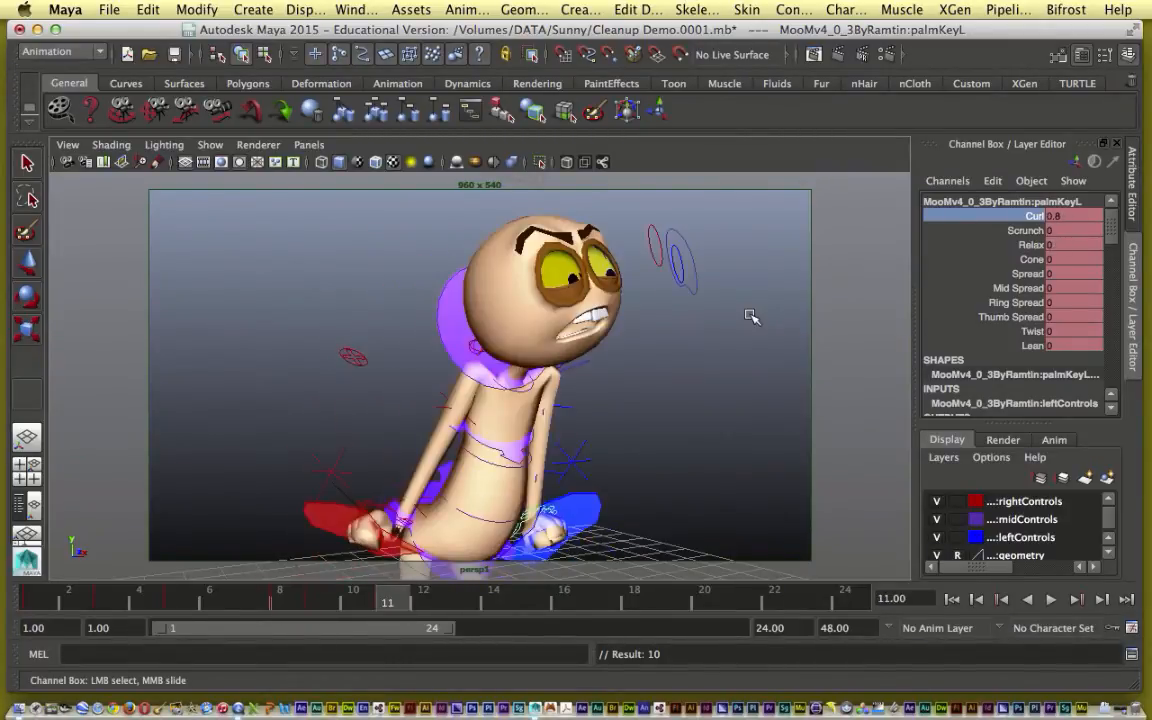
pyautogui.press(',')
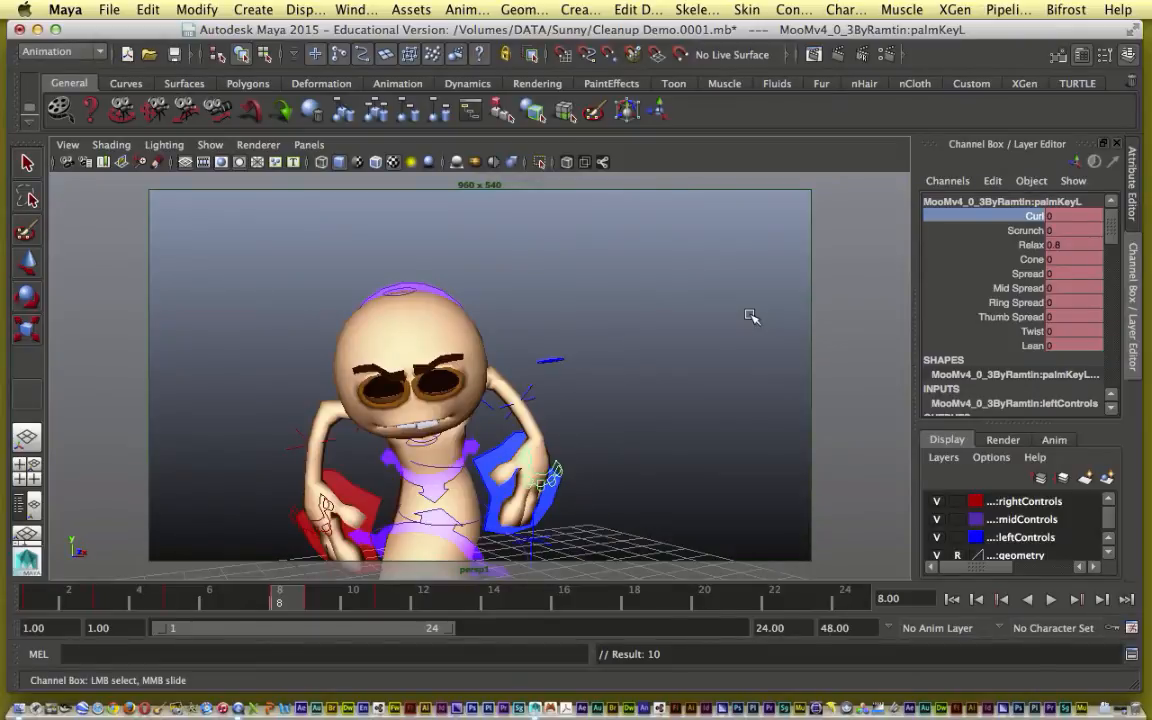
pyautogui.press('.')
pyautogui.press('.')
pyautogui.press(',')
pyautogui.press(',')
# At frame 9, raise the right hand control to Translate Y -1.838, key it and check it against the neighbouring keys
pyautogui.click(360, 508)
pyautogui.press('w')
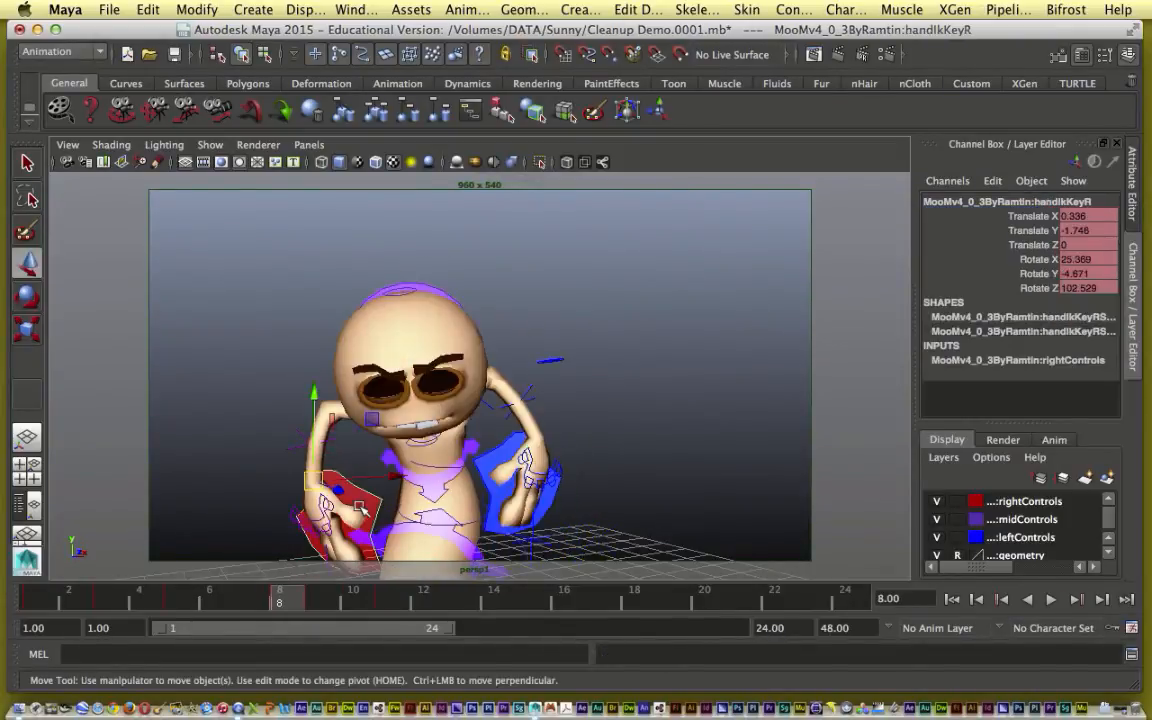
pyautogui.press(',')
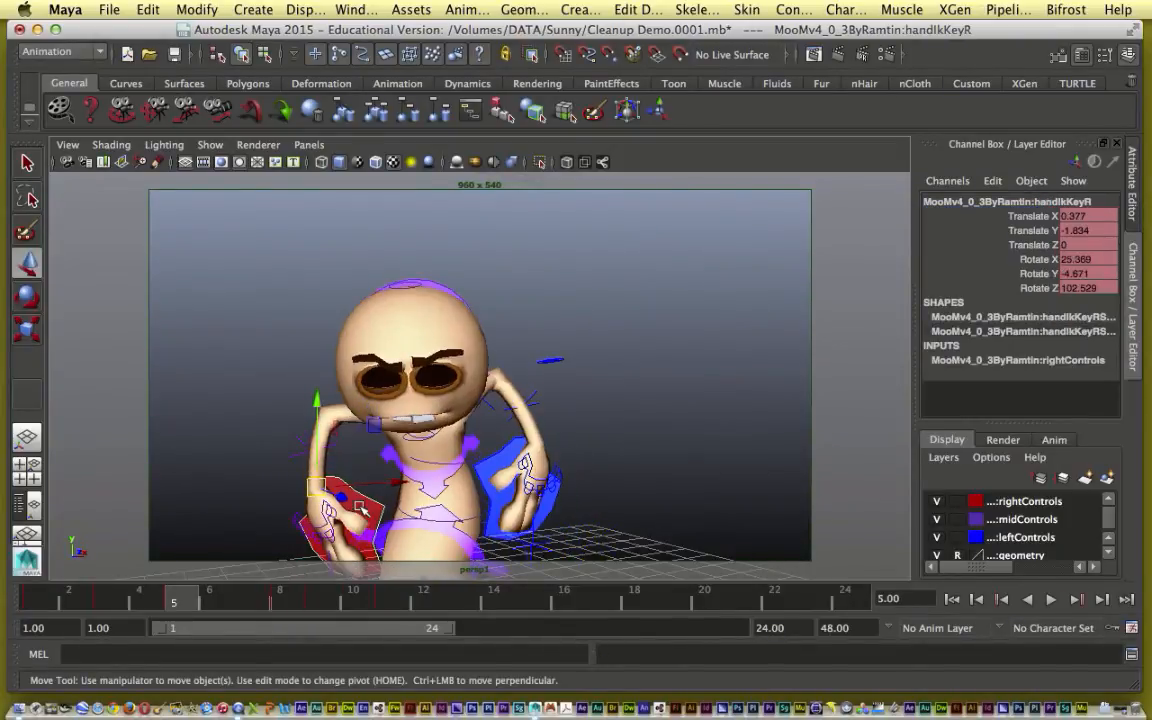
pyautogui.click(294, 605)
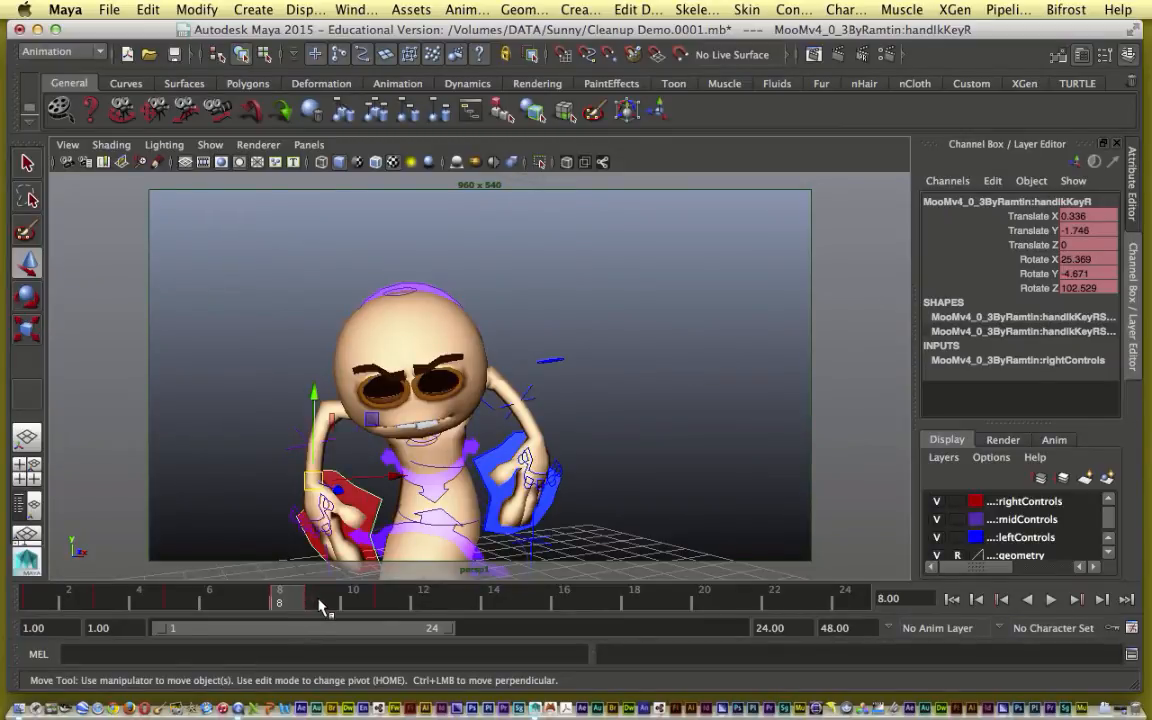
pyautogui.click(320, 606)
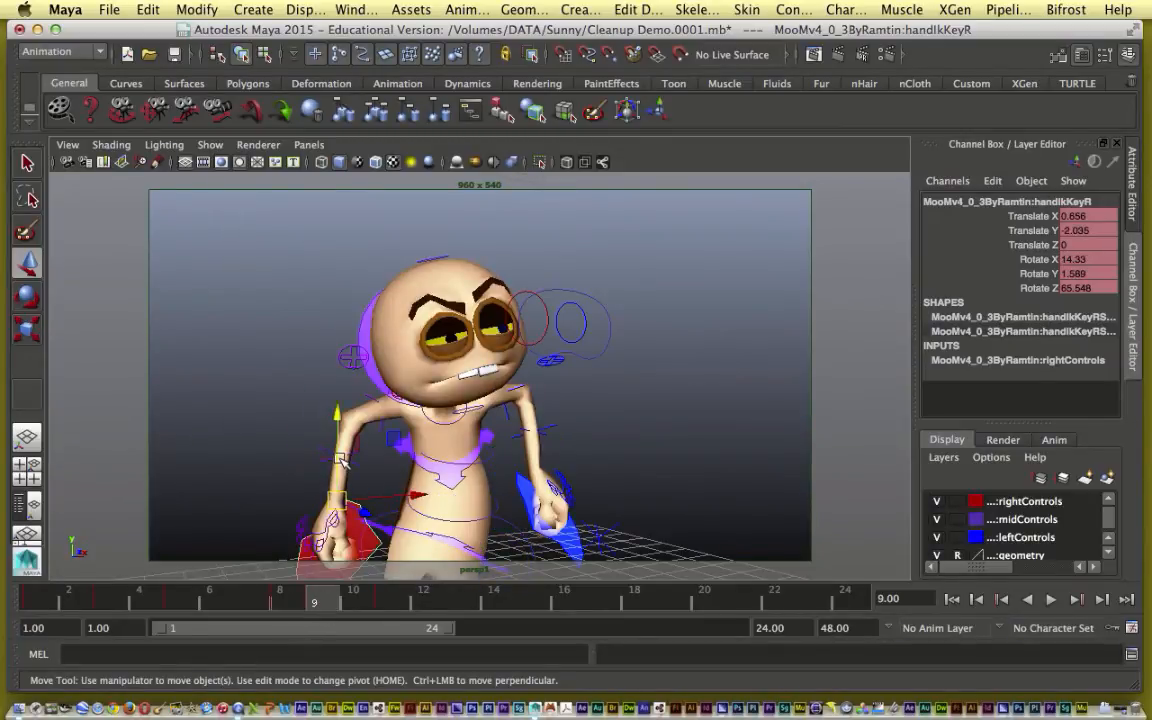
pyautogui.moveTo(340, 458); pyautogui.dragTo(337, 444)
pyautogui.press('s')
pyautogui.press(',')
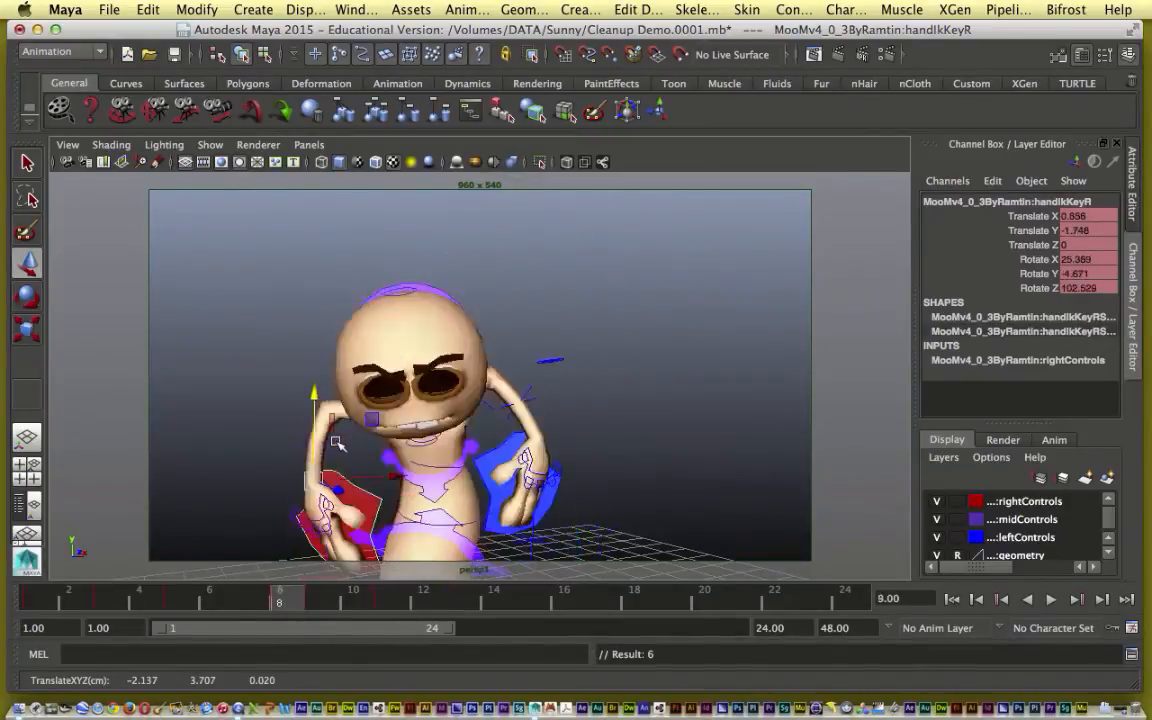
pyautogui.press('.')
pyautogui.press('.')
pyautogui.press(',')
pyautogui.press('.')
pyautogui.press(',')
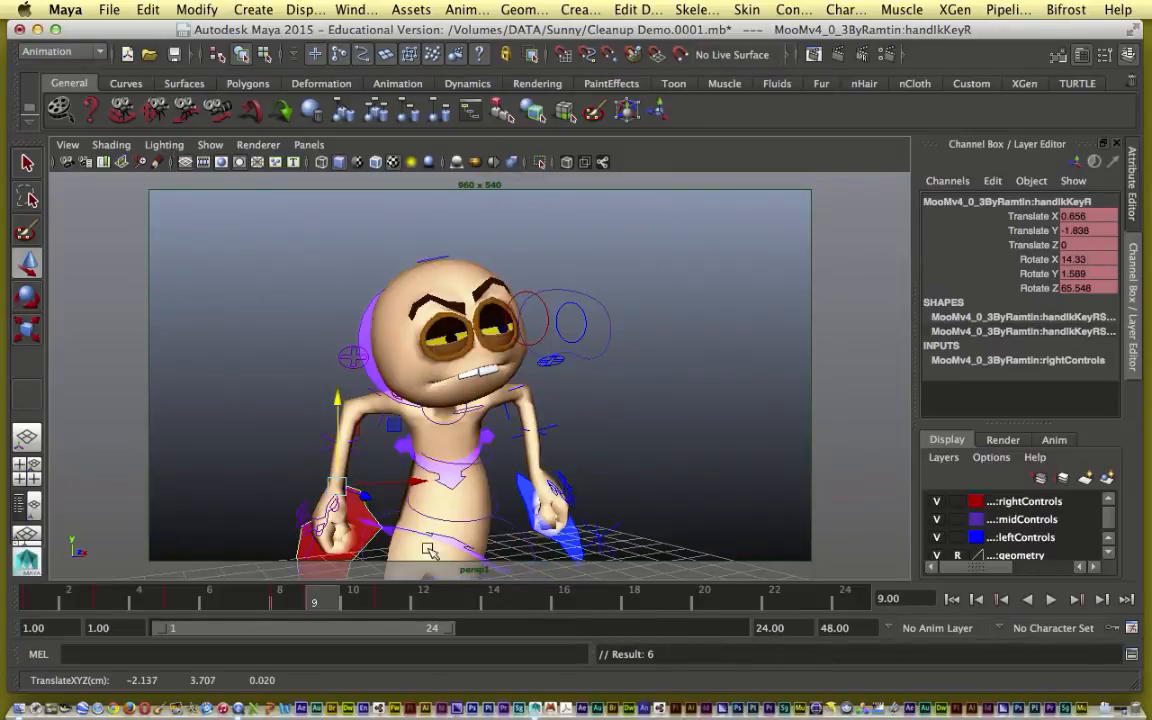
# At frame 9, move the left arm's elbow control outward, away from the body, and key it
pyautogui.click(548, 485)
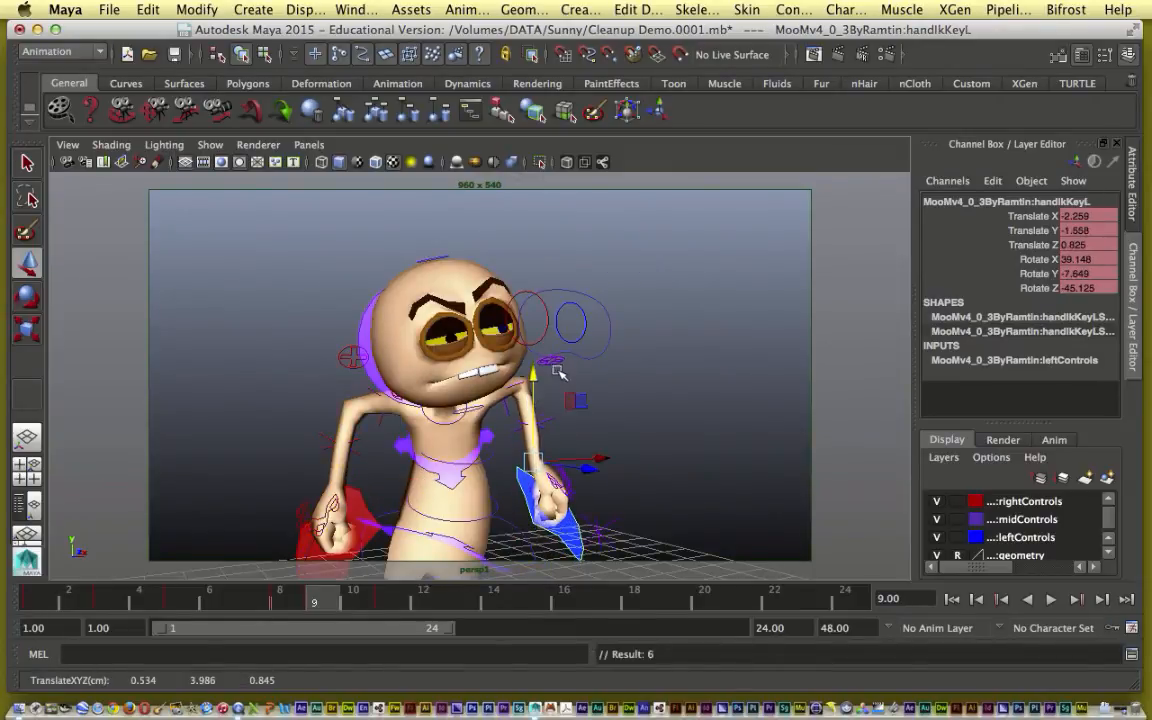
pyautogui.click(553, 362)
pyautogui.moveTo(553, 362); pyautogui.dragTo(650, 368)
pyautogui.press('s')
# At frame 9, set the left hand control's height to Translate Y -1.492 and key it
pyautogui.click(530, 480)
pyautogui.press(',')
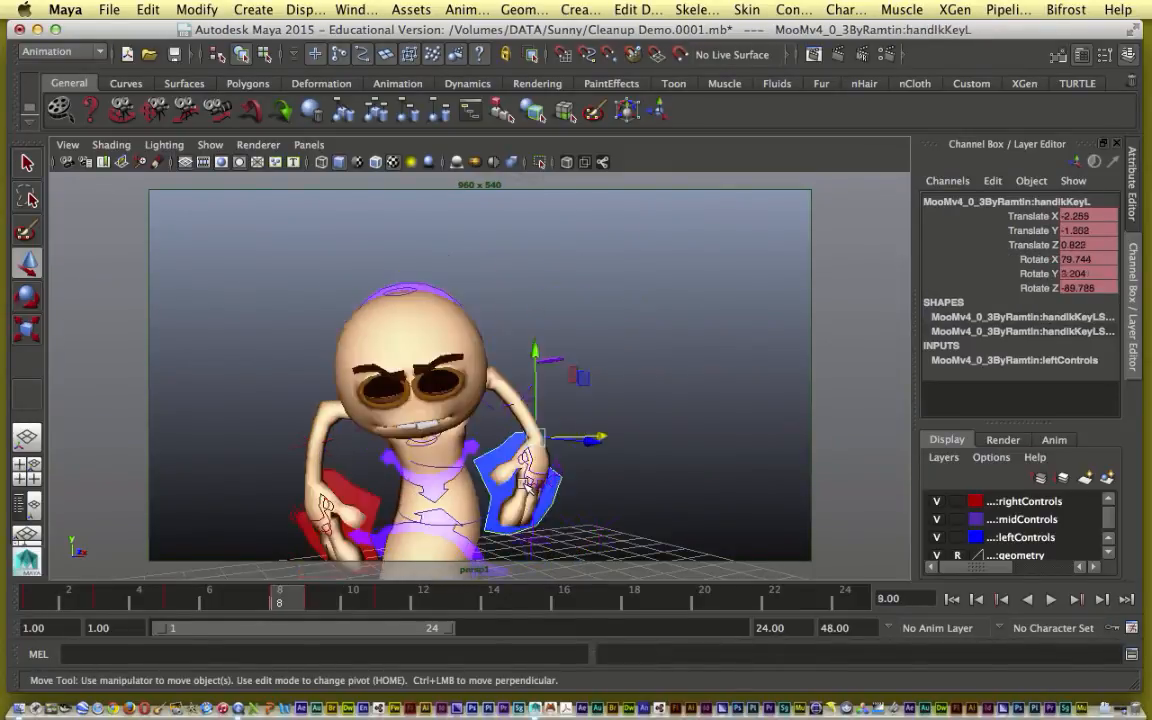
pyautogui.press('.')
pyautogui.press('.')
pyautogui.press(',')
pyautogui.moveTo(533, 372); pyautogui.dragTo(537, 390)
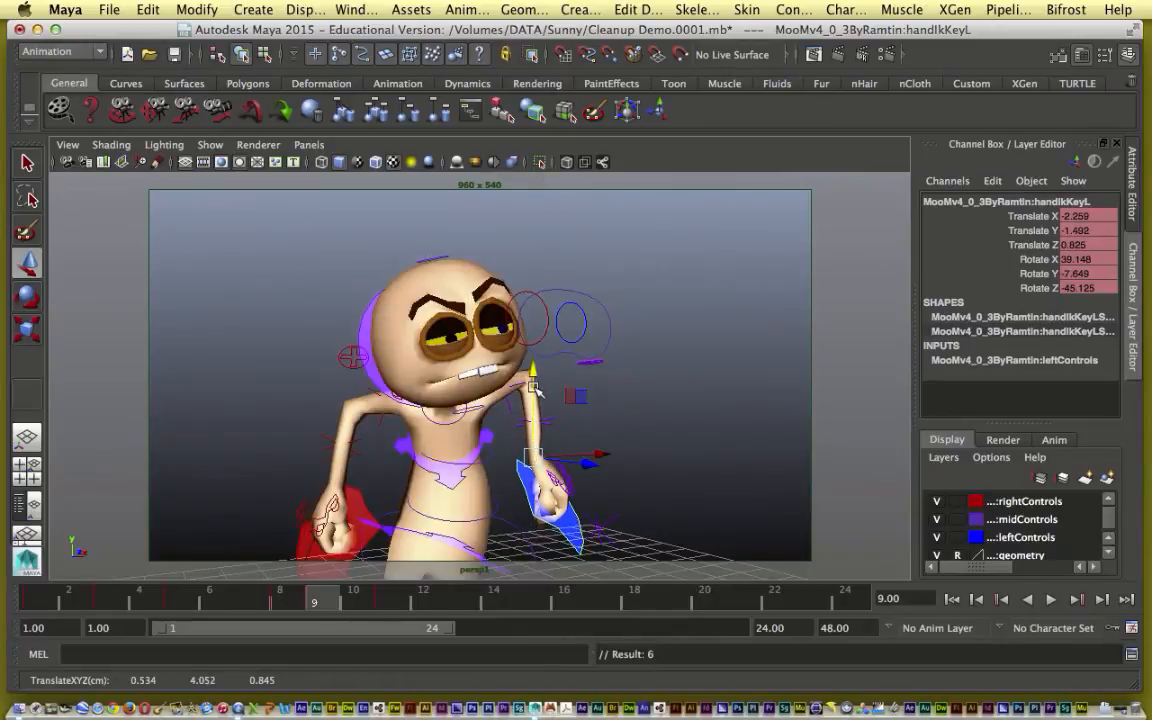
# Step repeatedly between the keys at frames 8, 9 and 11 to examine the left hand and arm motion
pyautogui.press('.')
pyautogui.press(',')
pyautogui.press('.')
pyautogui.press(',')
pyautogui.press(',')
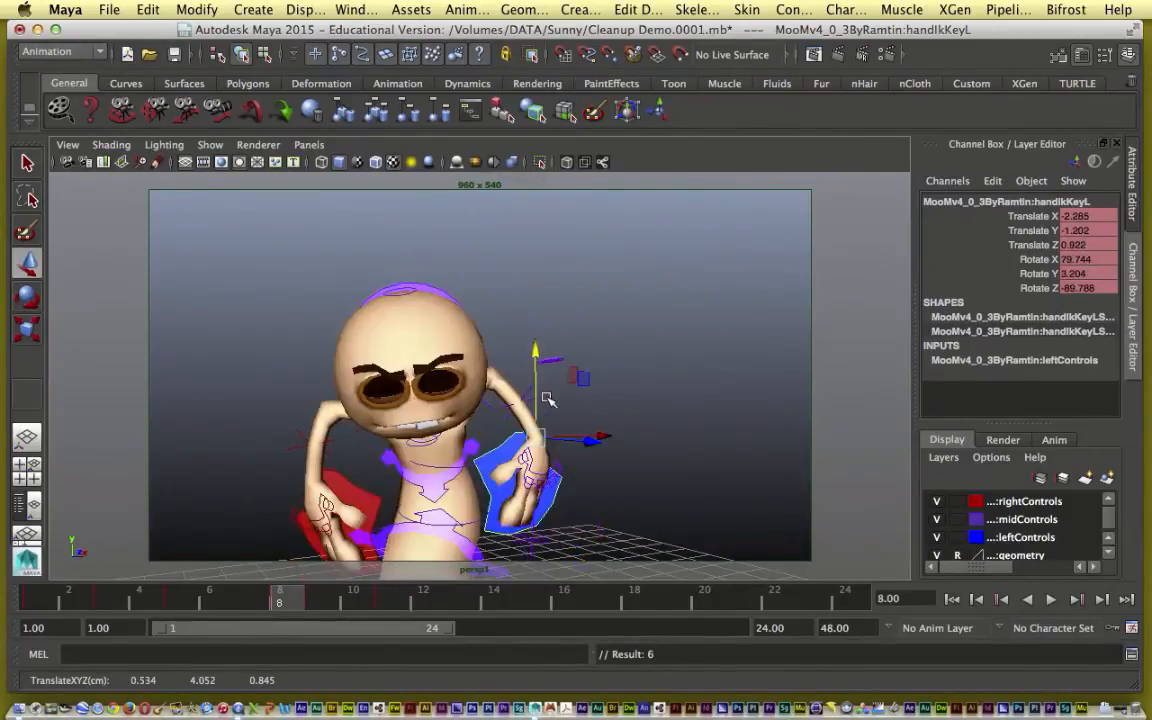
pyautogui.press('.')
pyautogui.press('.')
pyautogui.press(',')
pyautogui.press(',')
pyautogui.press('.')
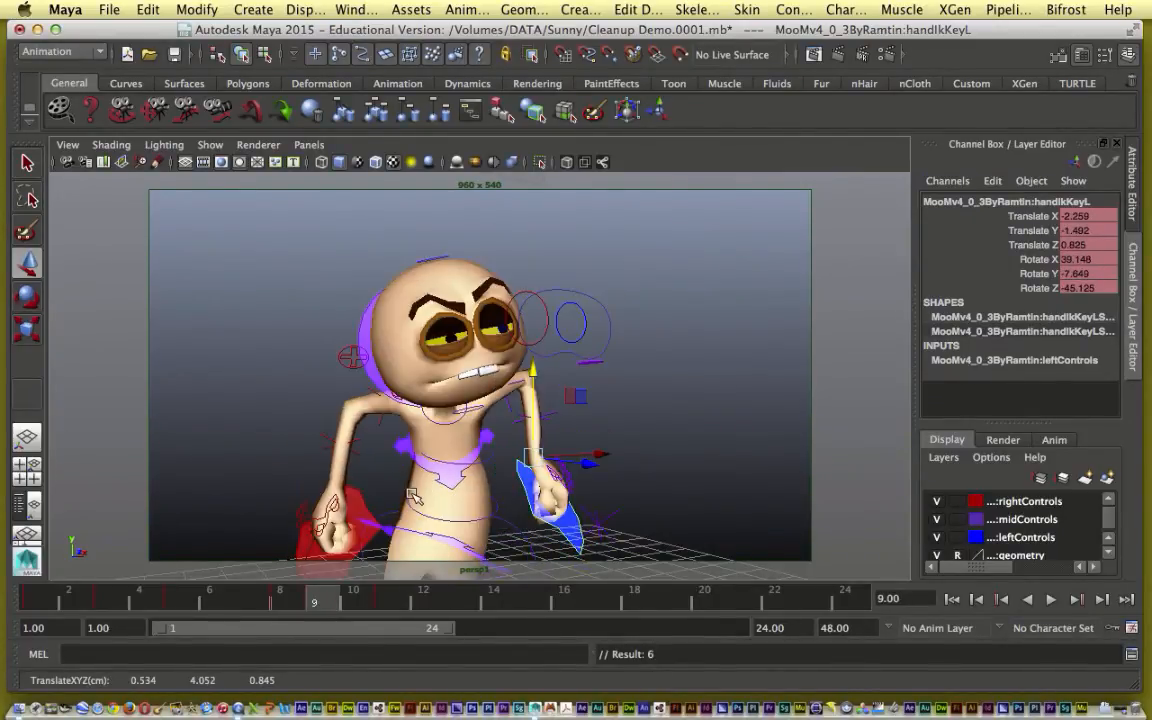
# Deselect all controls and play the animation from the first frame to review the cleaned-up motion
pyautogui.click(648, 437)
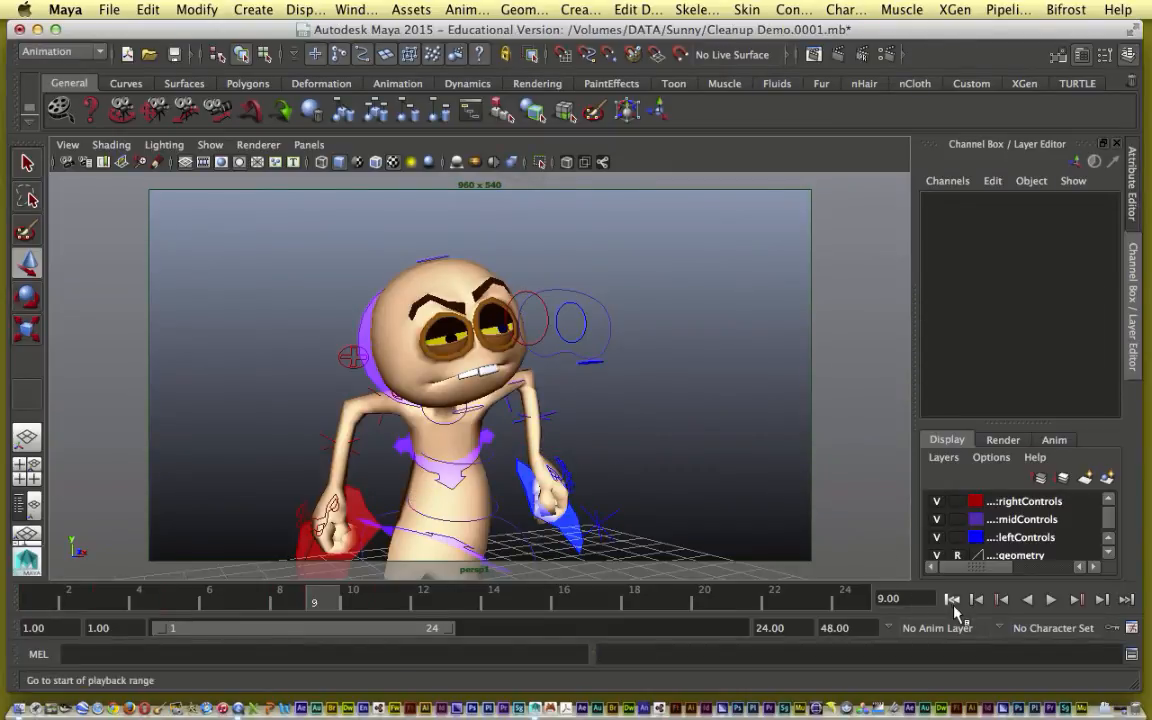
pyautogui.click(952, 599)
pyautogui.click(1050, 600)
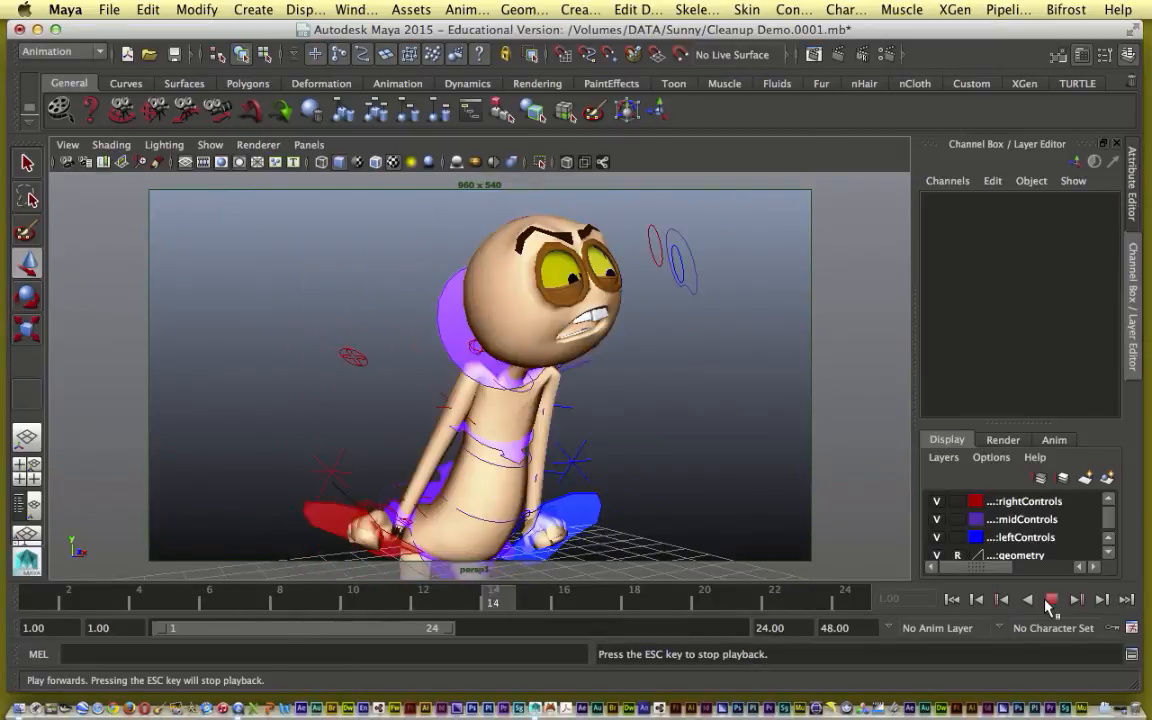
pyautogui.click(1049, 600)
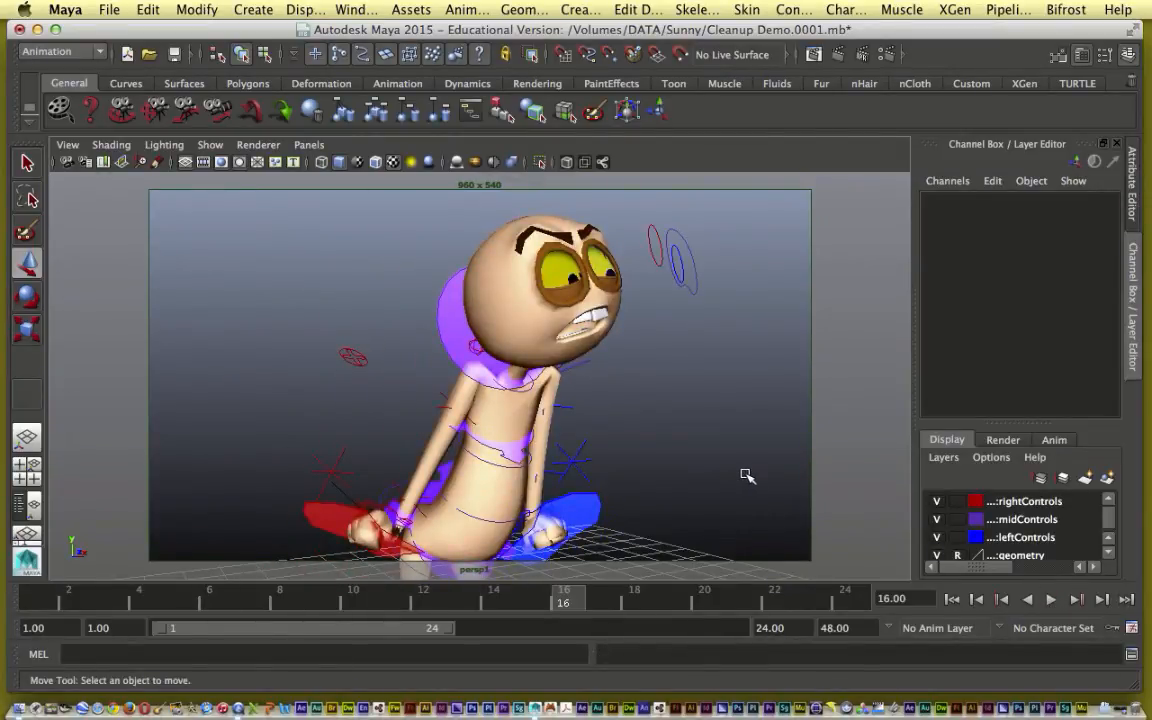
# Save the scene as an incremented version, accepting the student version notice
pyautogui.click(108, 10)
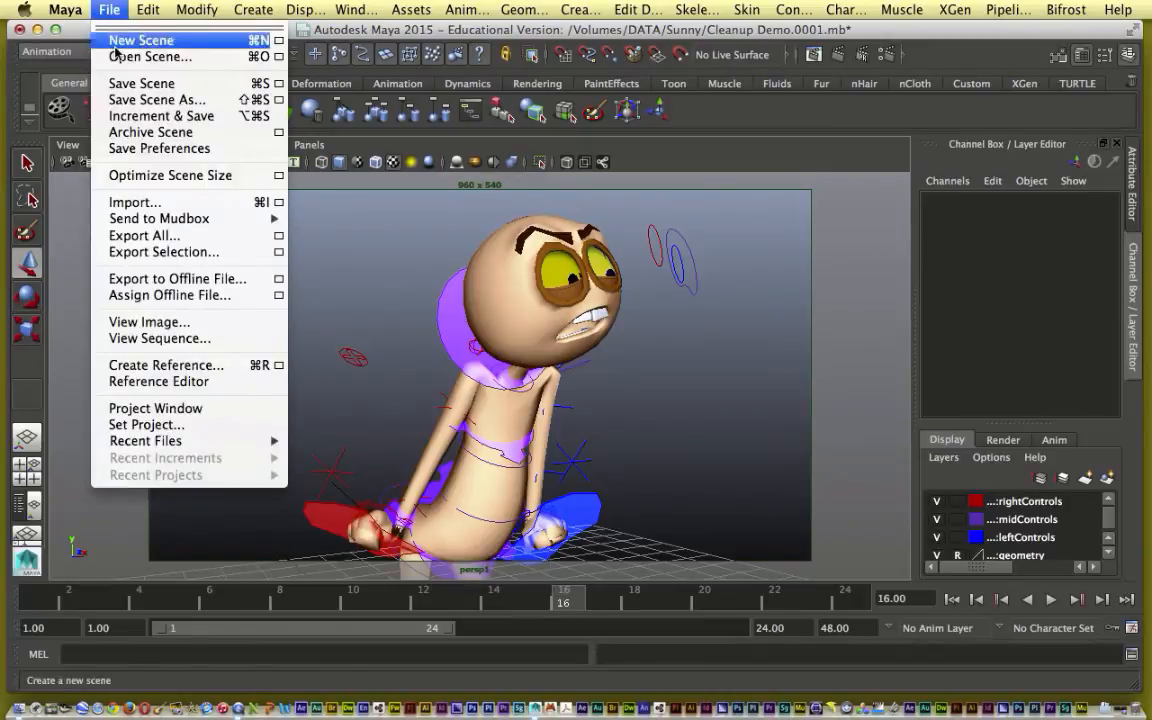
pyautogui.click(140, 115)
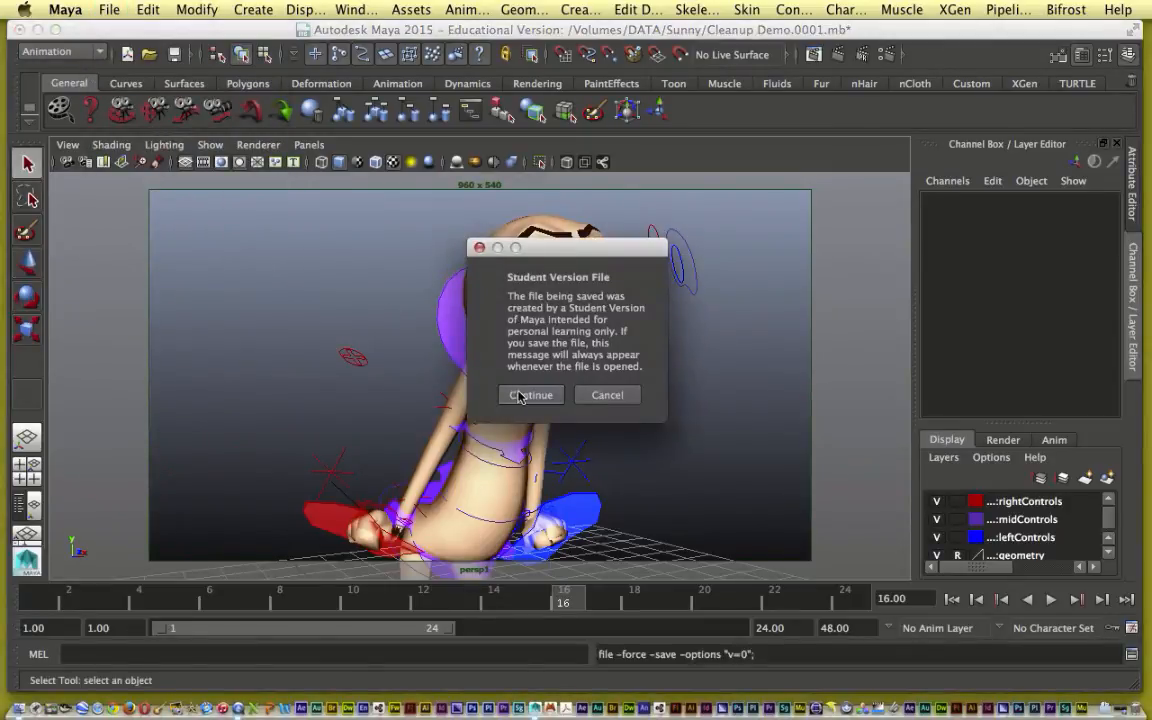
pyautogui.click(520, 396)
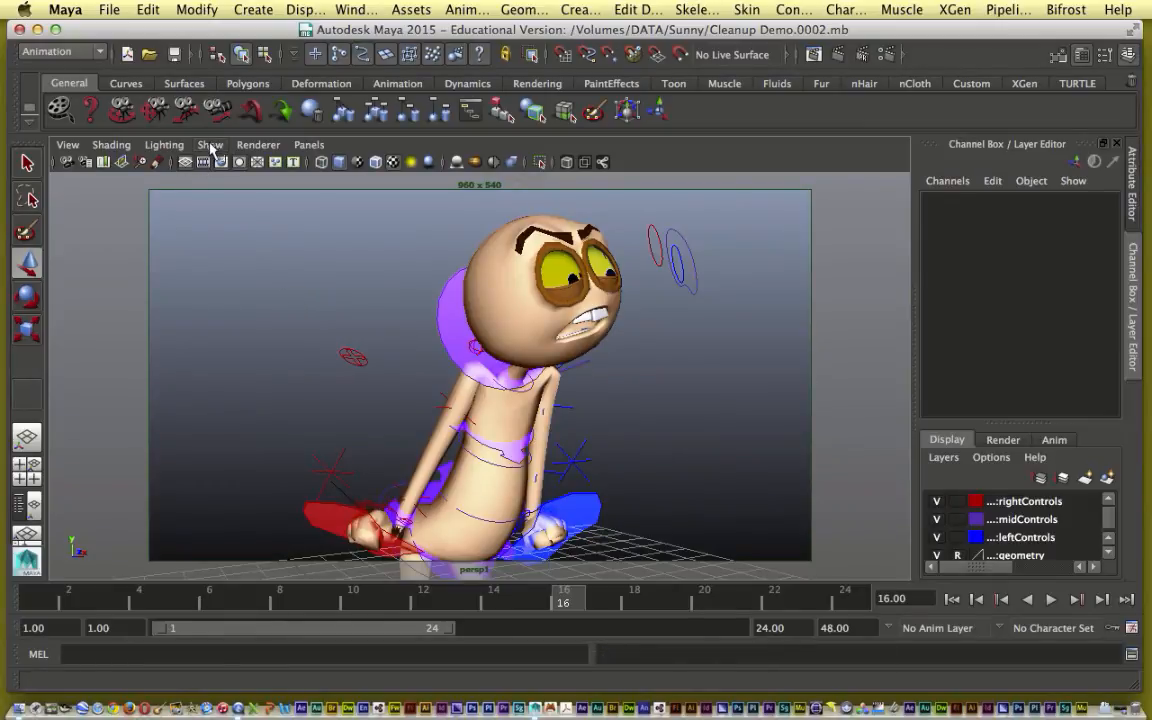
# Hide the rightControls, midControls and leftControls layers and create a playblast of the animation
pyautogui.moveTo(936, 501); pyautogui.dragTo(938, 537)
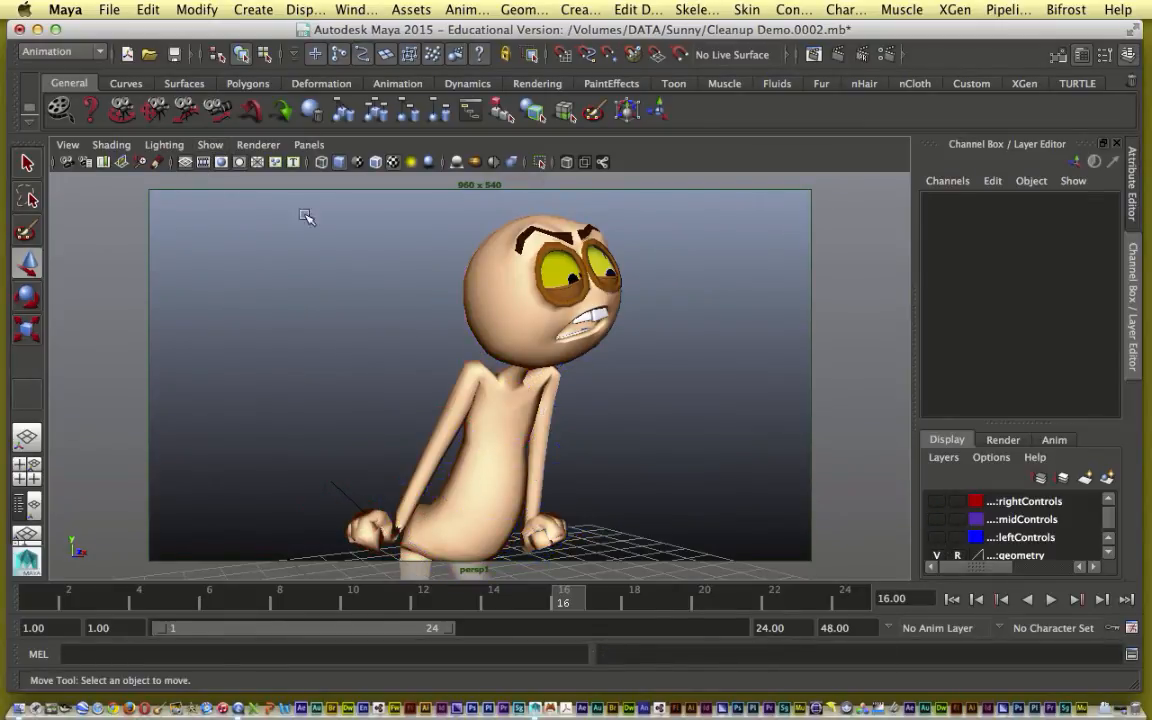
pyautogui.click(356, 10)
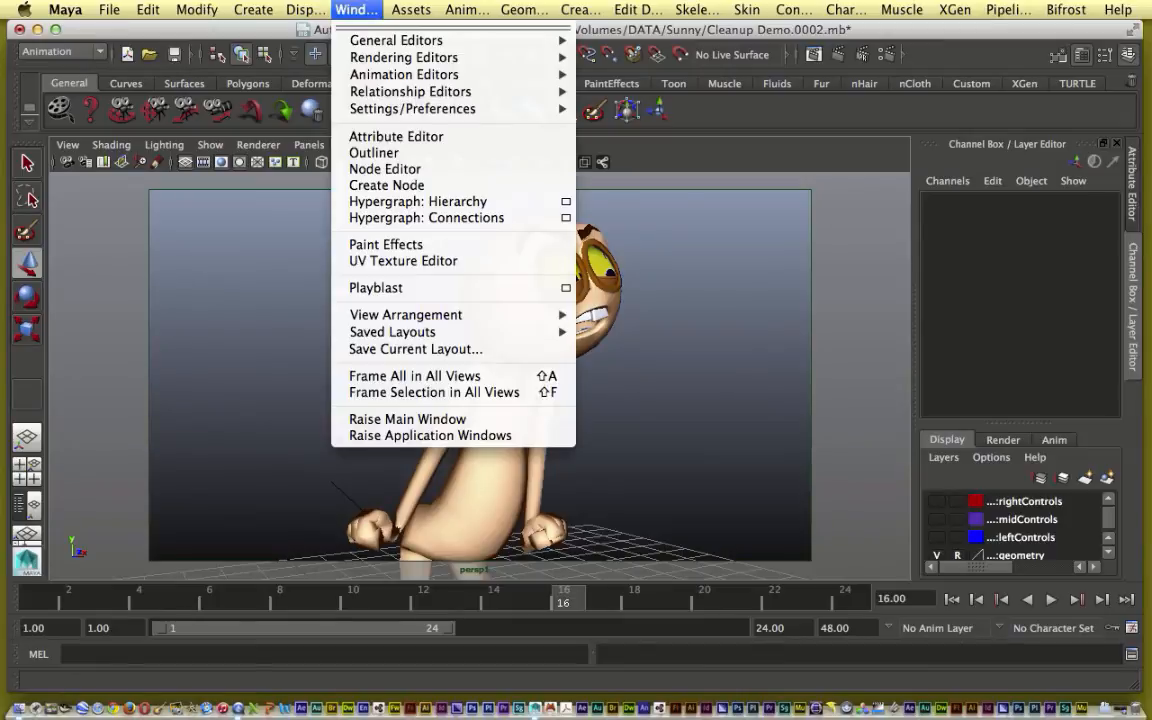
pyautogui.click(380, 288)
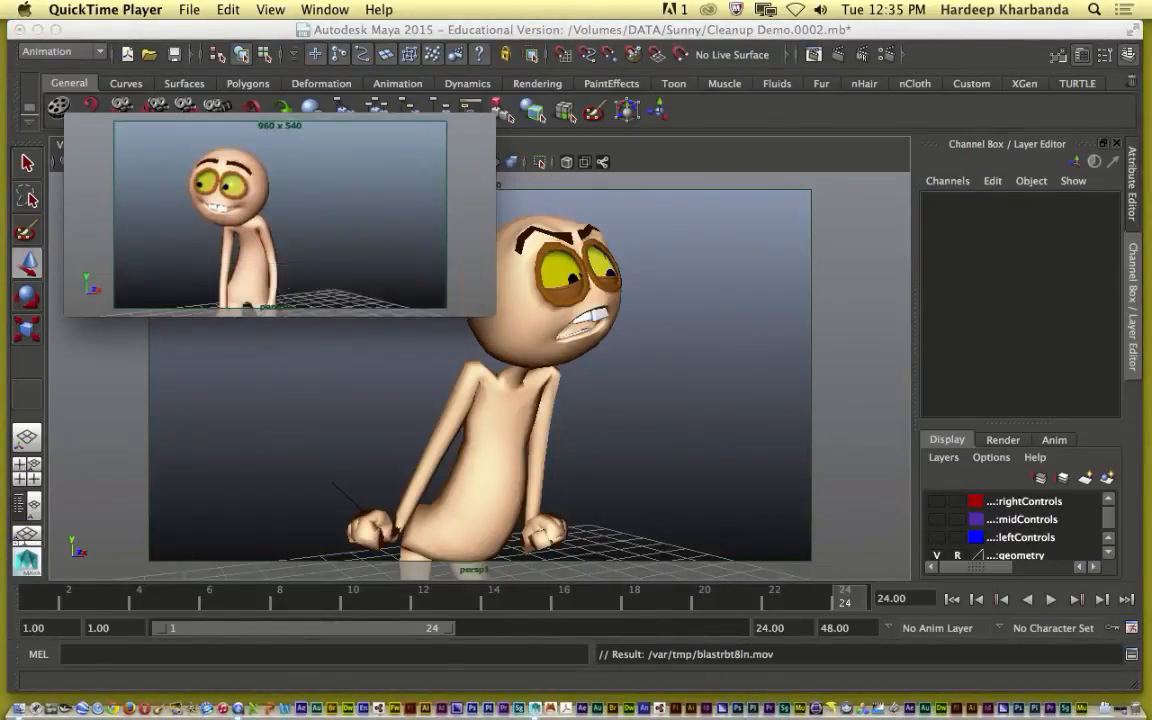
# In QuickTime Player, set the playblast movie to loop and play it to review the motion
pyautogui.click(270, 9)
pyautogui.click(278, 357)
pyautogui.click(288, 283)
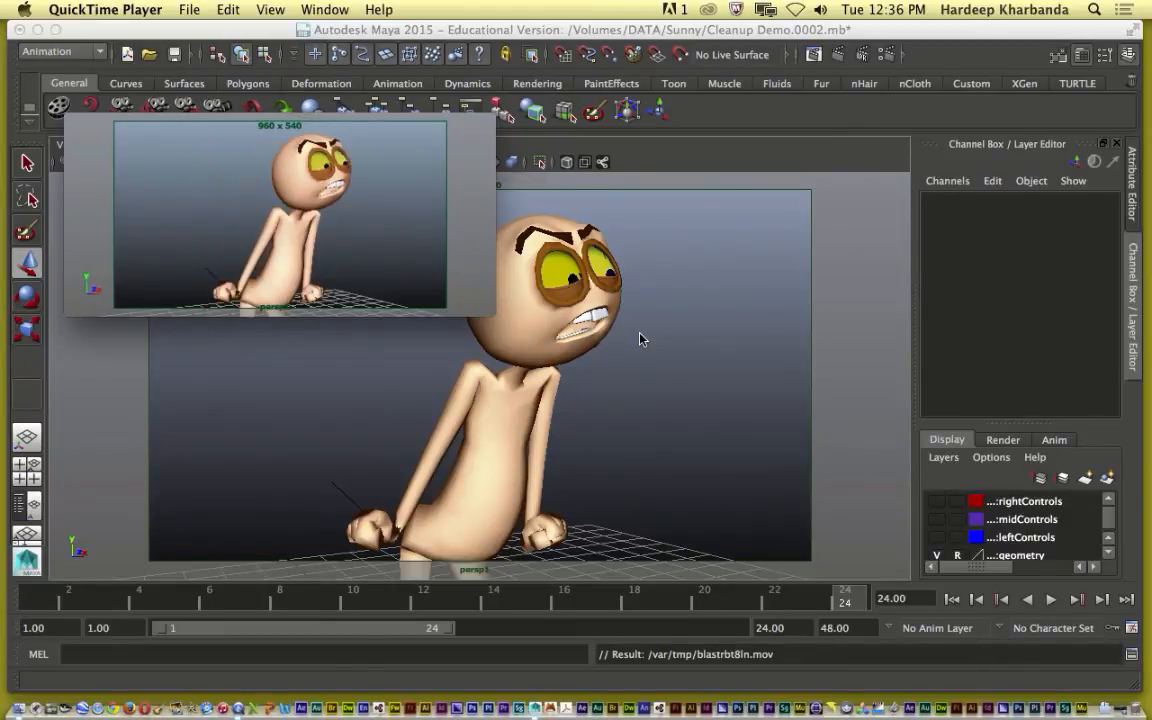
pyautogui.moveTo(416, 206)
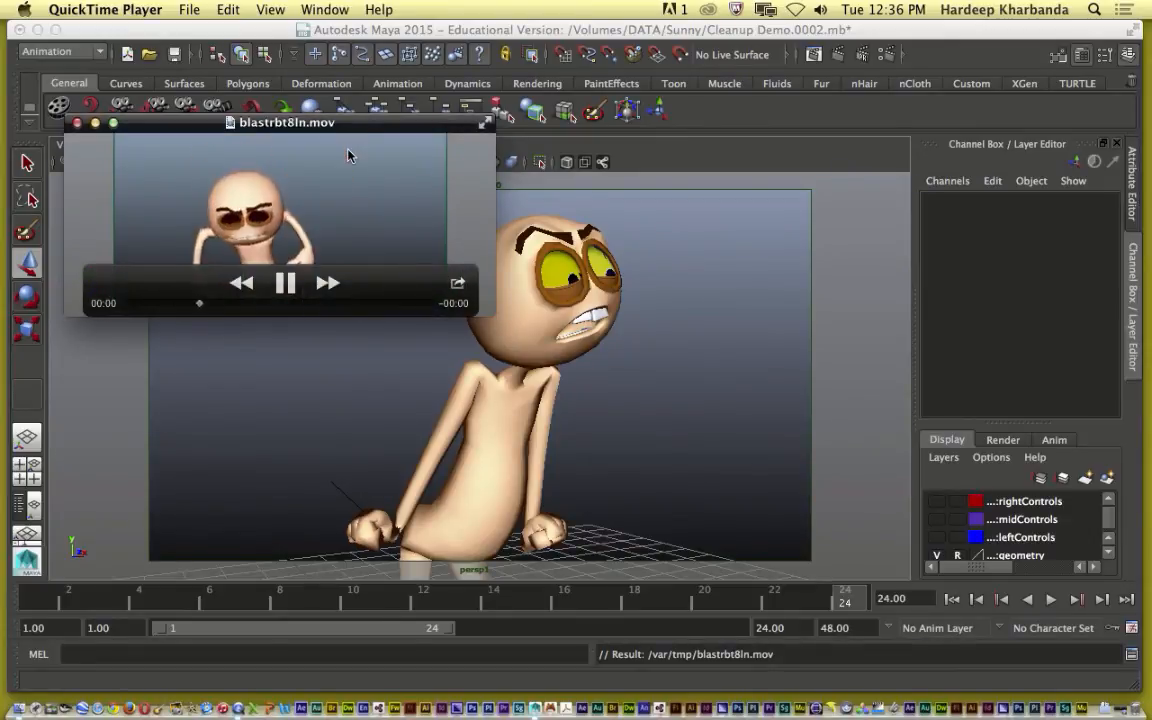
# Switch back to Maya and show the leftControls, midControls and rightControls layers again
pyautogui.click(753, 234)
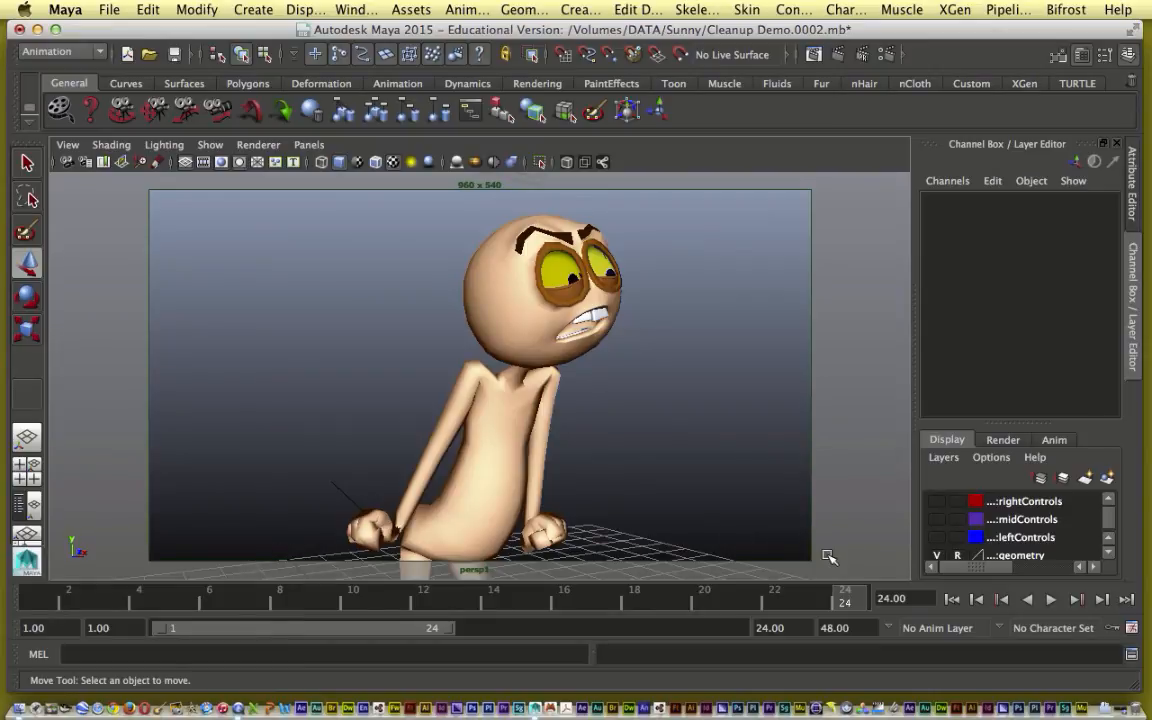
pyautogui.click(937, 537)
pyautogui.click(937, 519)
pyautogui.click(937, 501)
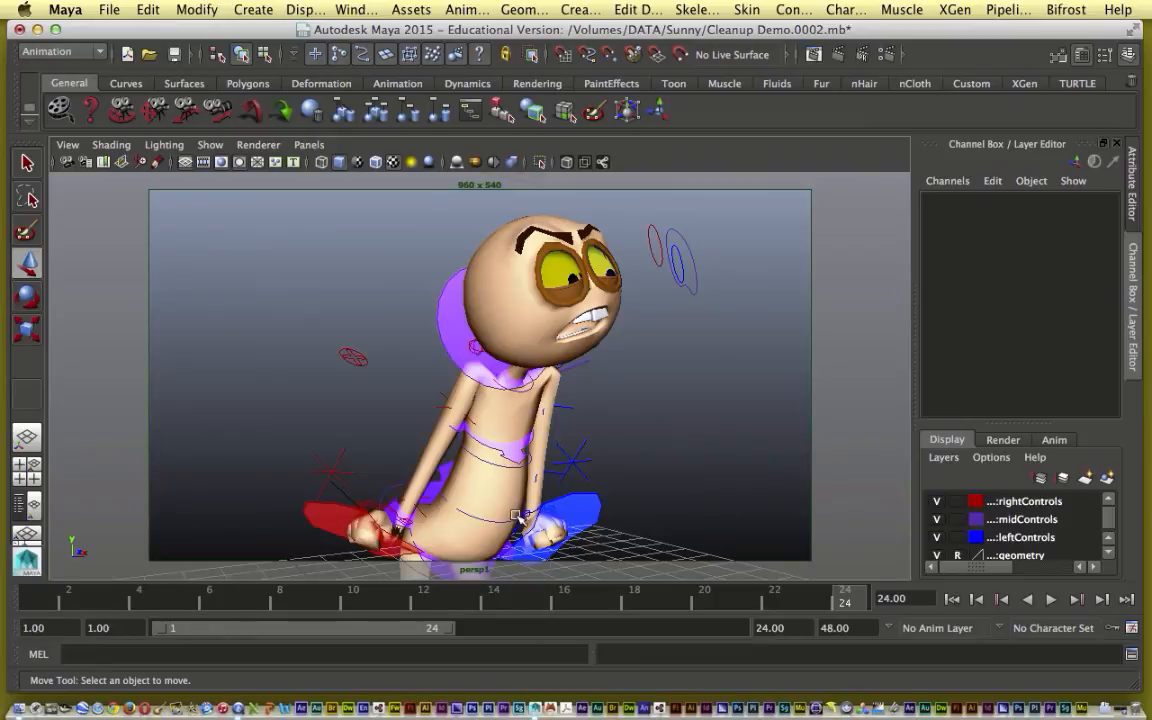
# Select the left hand control and scrub the timeline from frame 3 to frame 11 to examine its motion
pyautogui.click(524, 460)
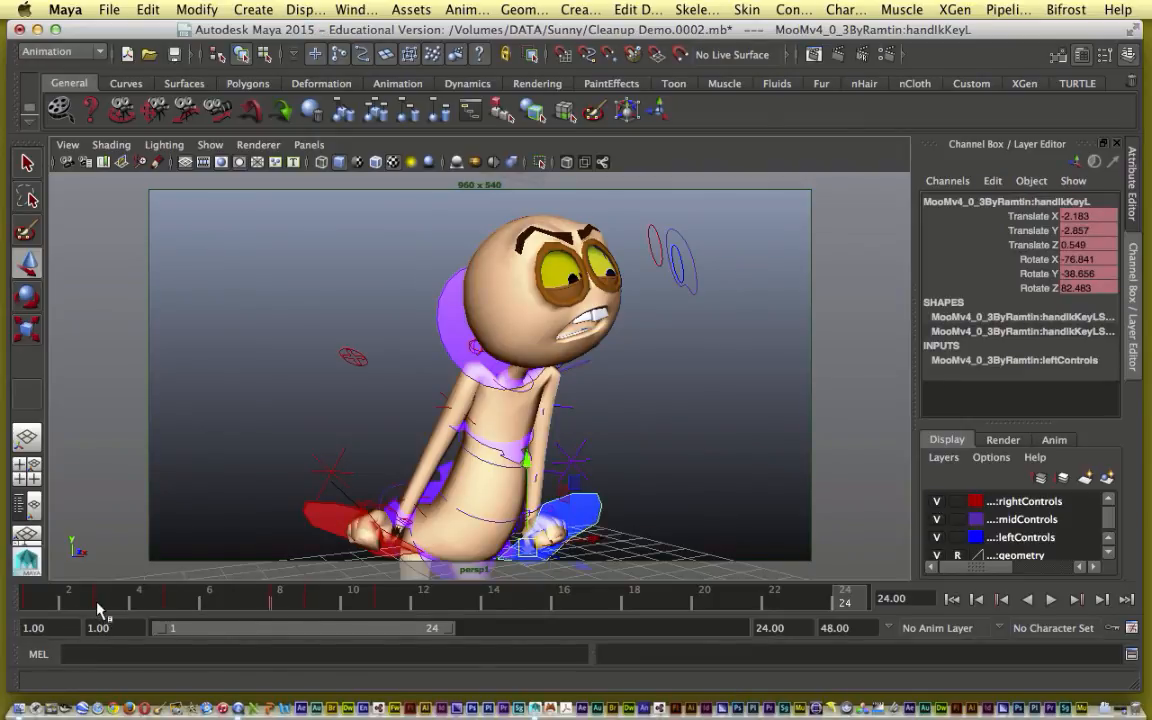
pyautogui.click(103, 598)
pyautogui.moveTo(167, 602); pyautogui.dragTo(381, 604)
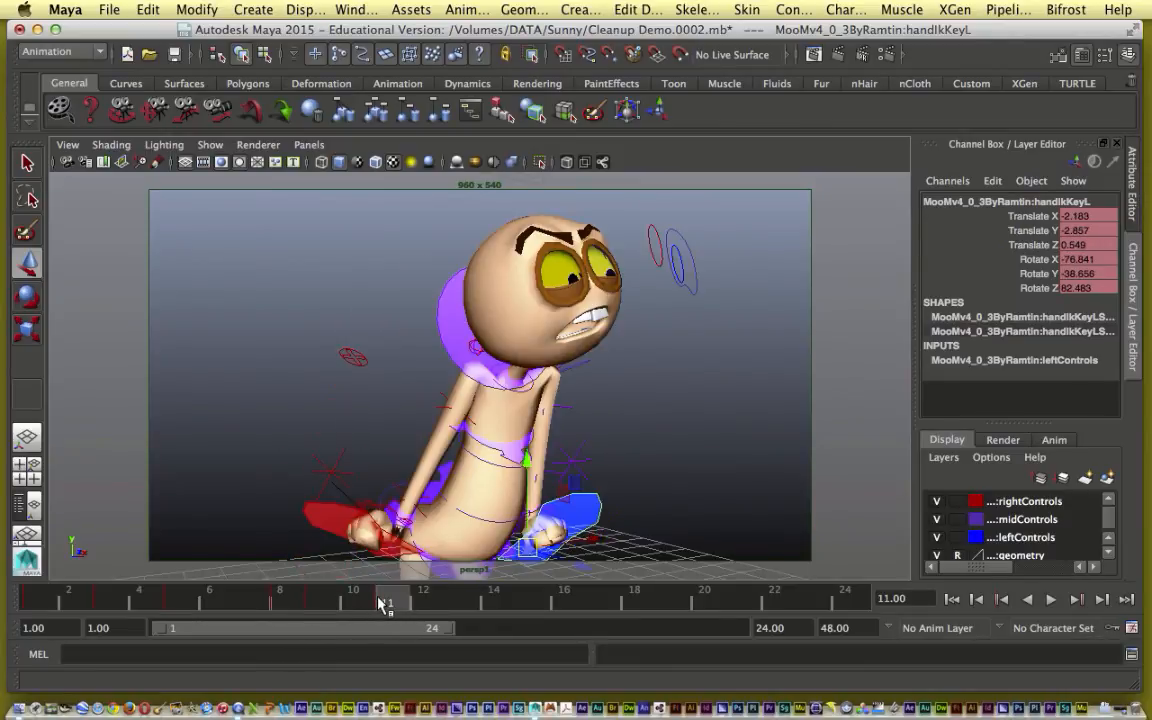